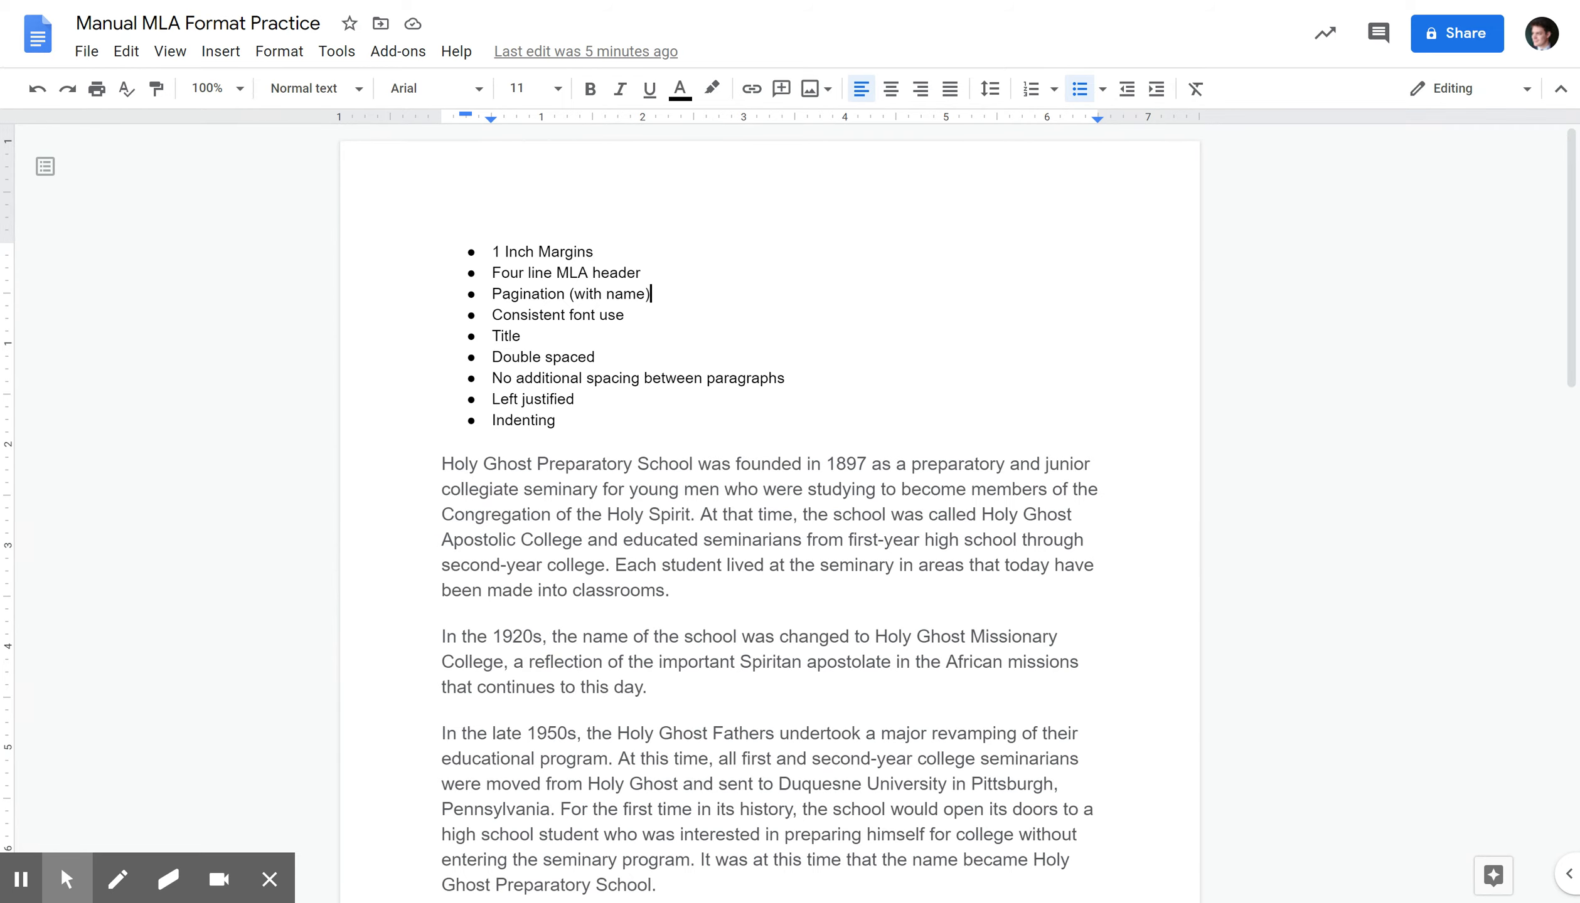
Open the page setup and apply 1-inch margins on all four sides of the portrait Letter page
left_click(127, 51)
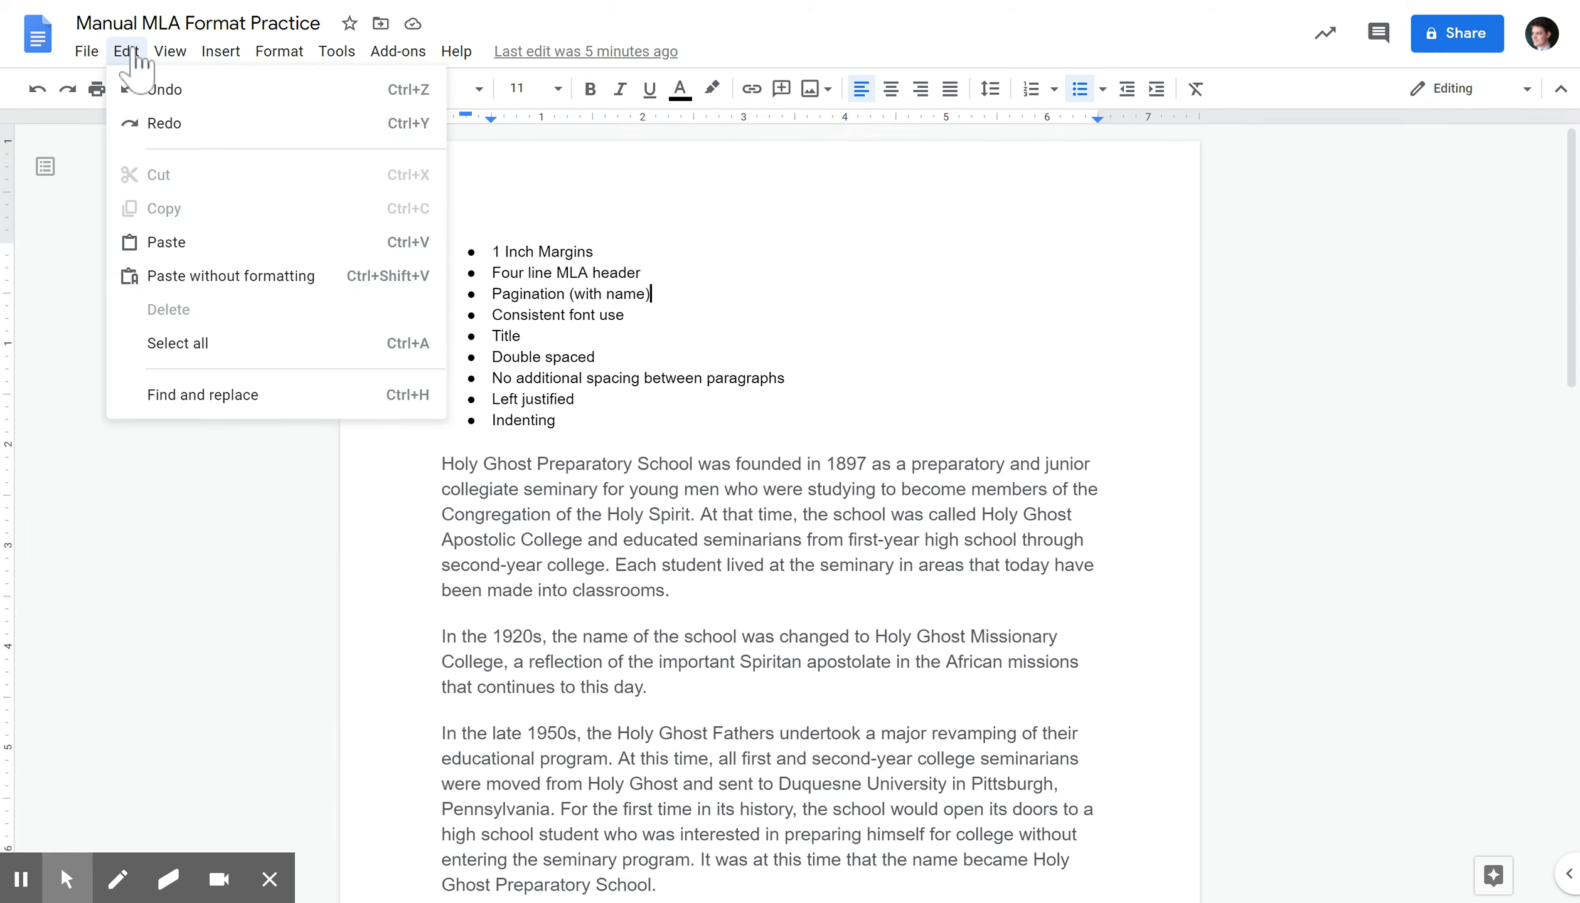
mouse_move(169, 57)
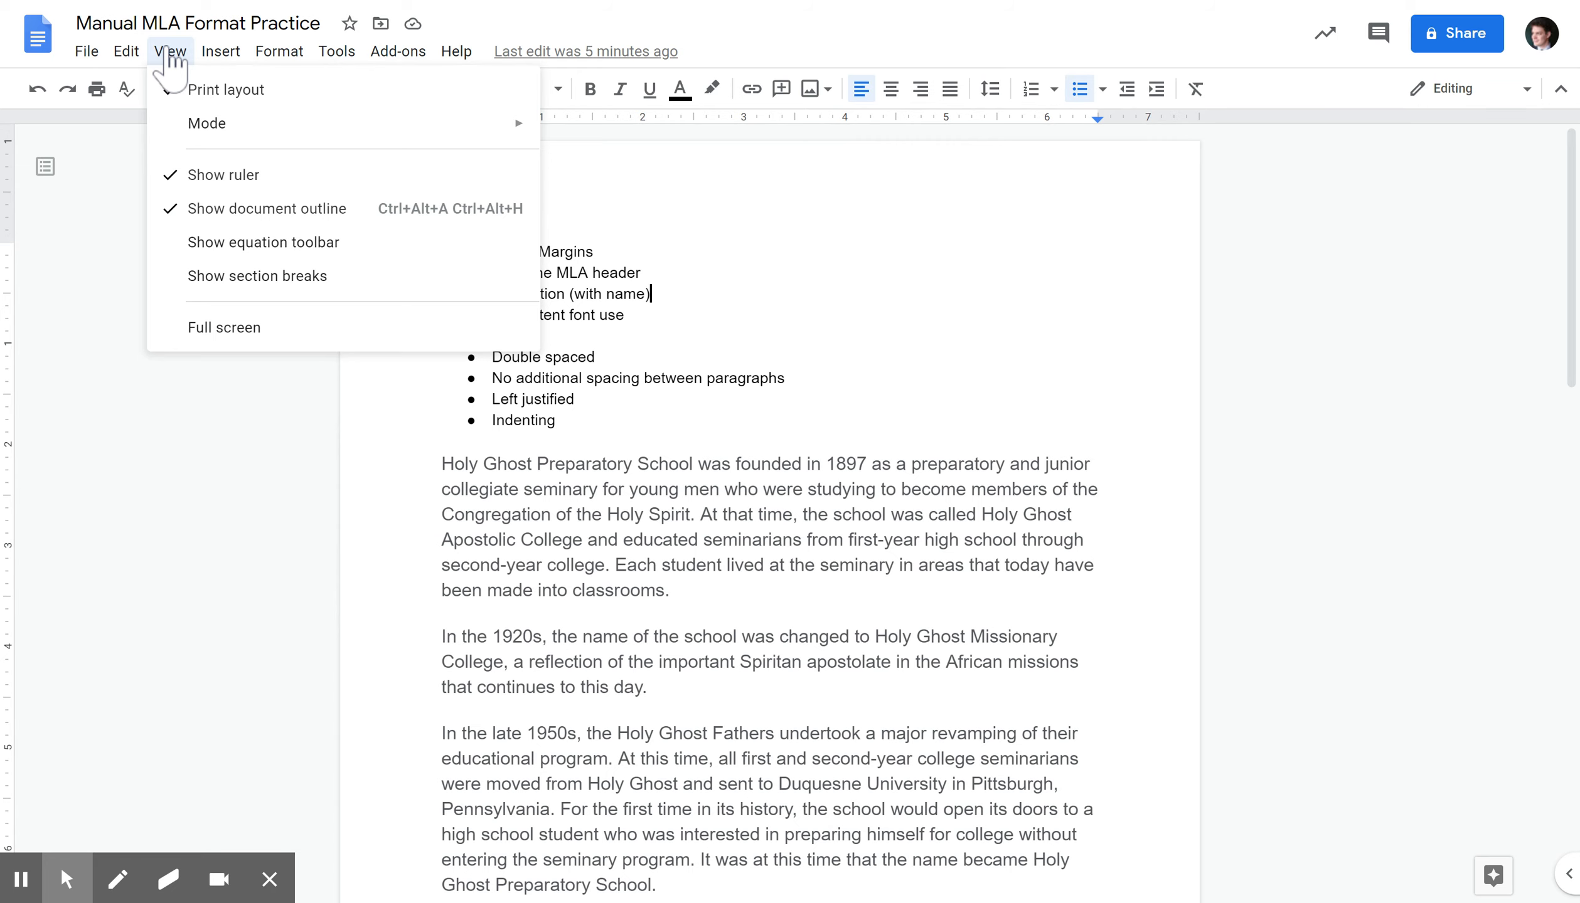
mouse_move(219, 57)
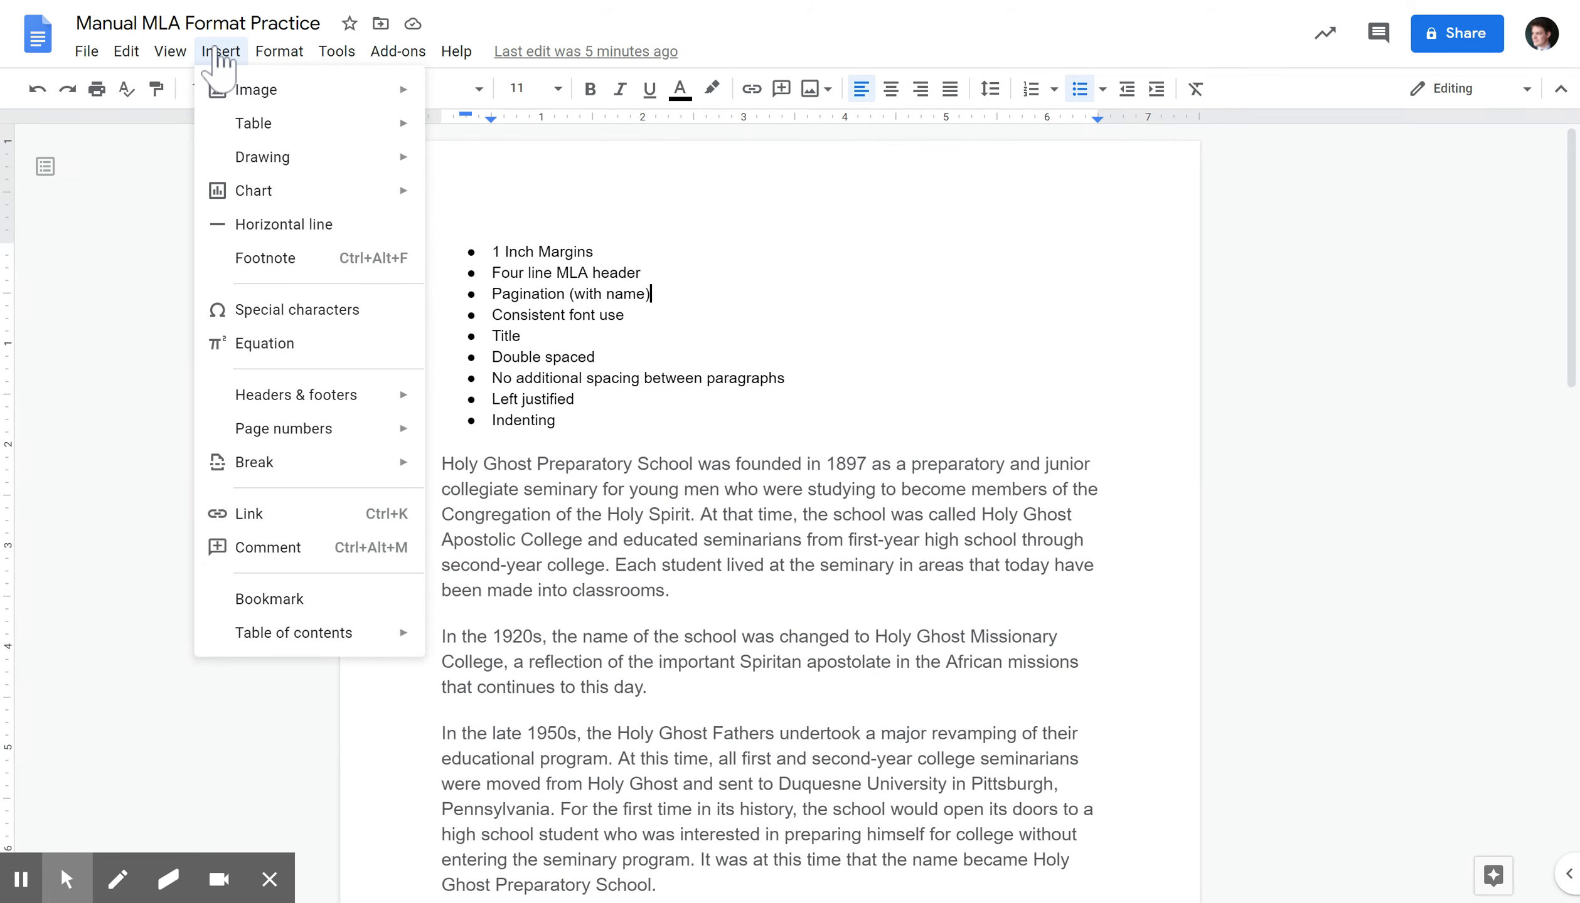
mouse_move(280, 57)
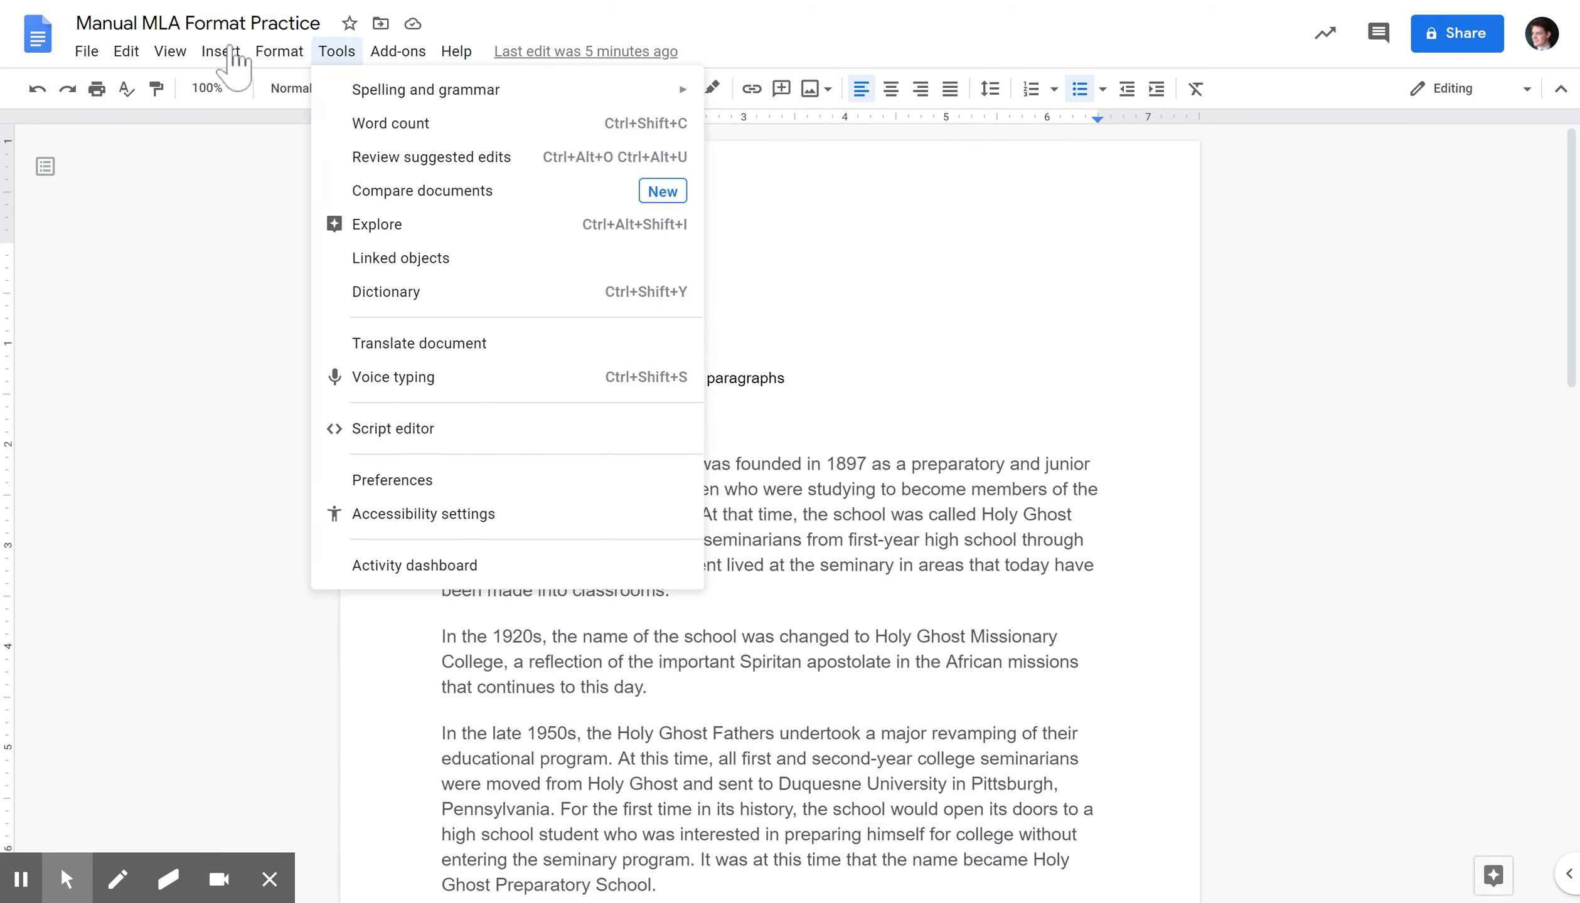
mouse_move(88, 56)
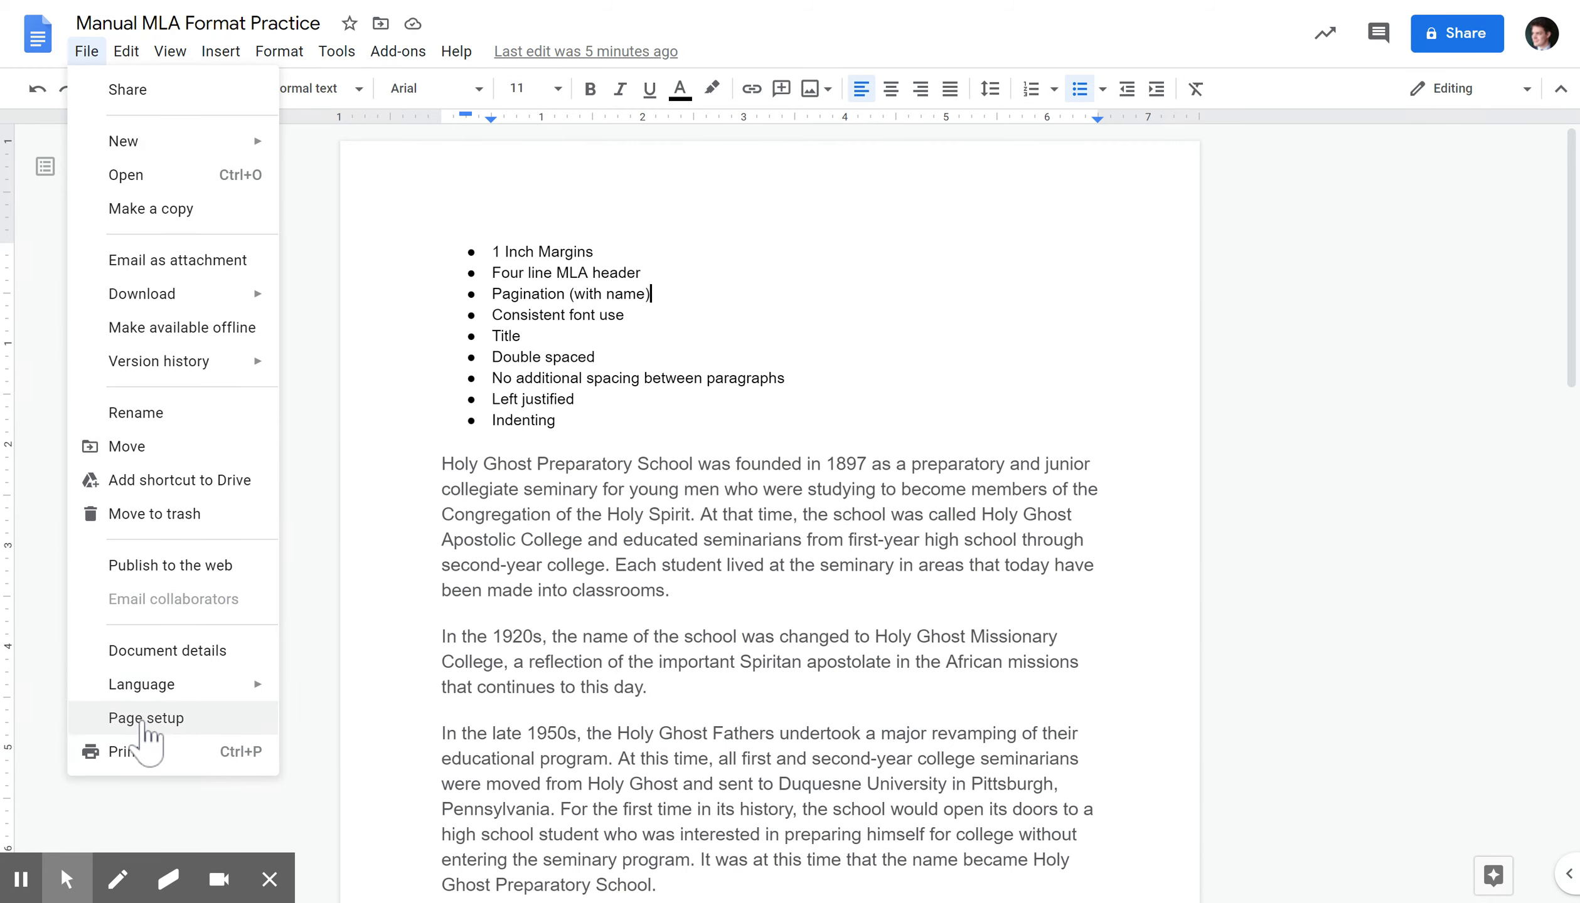
left_click(142, 723)
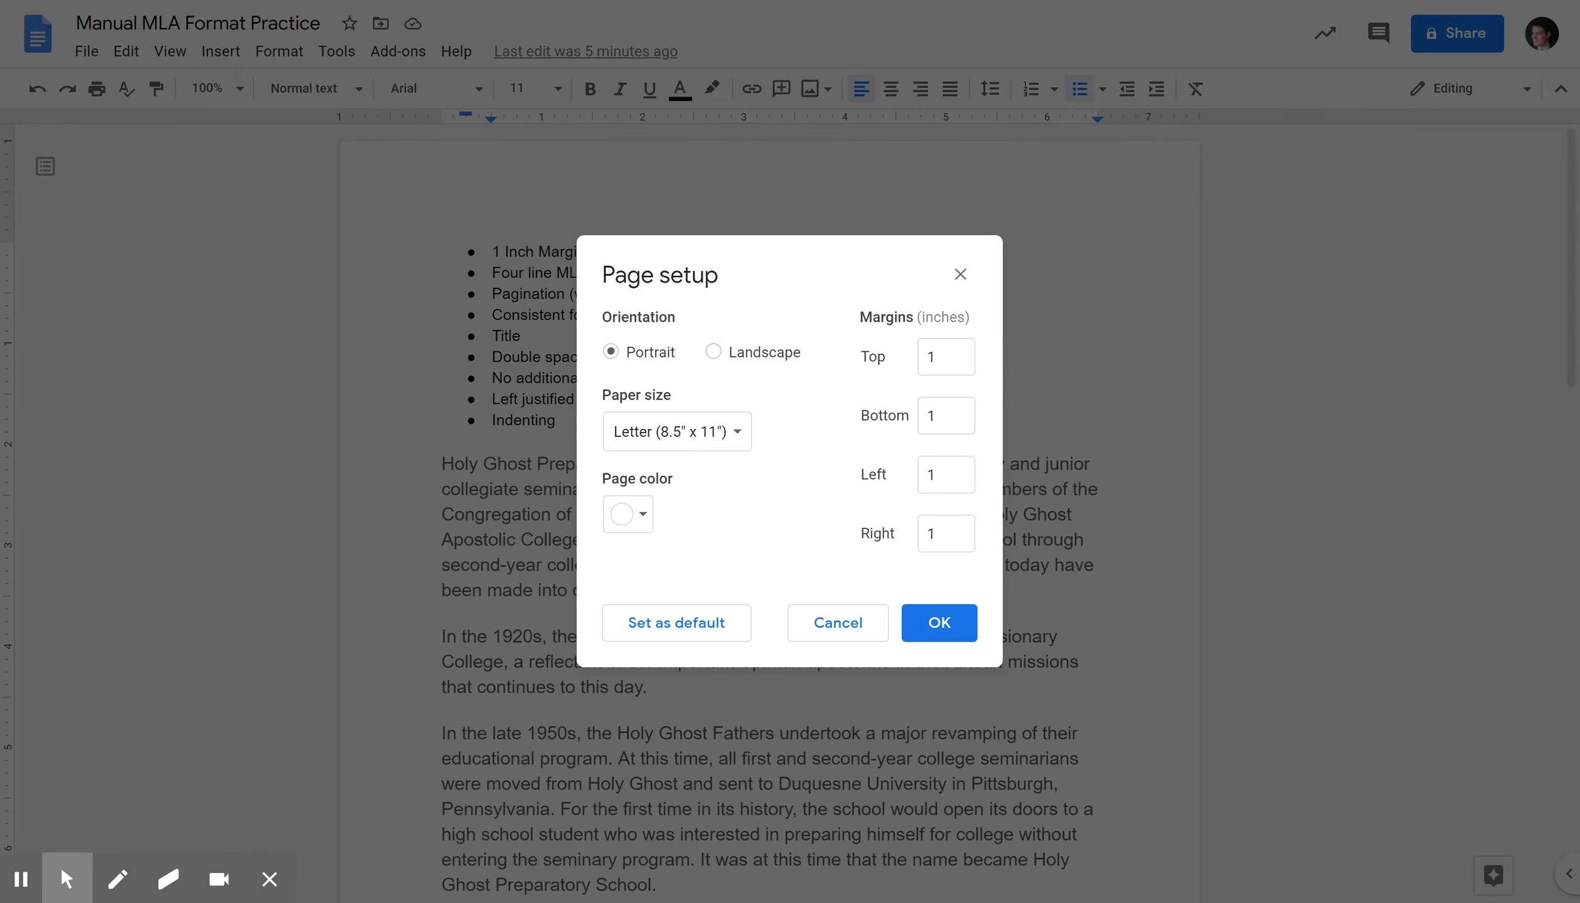
left_click(946, 637)
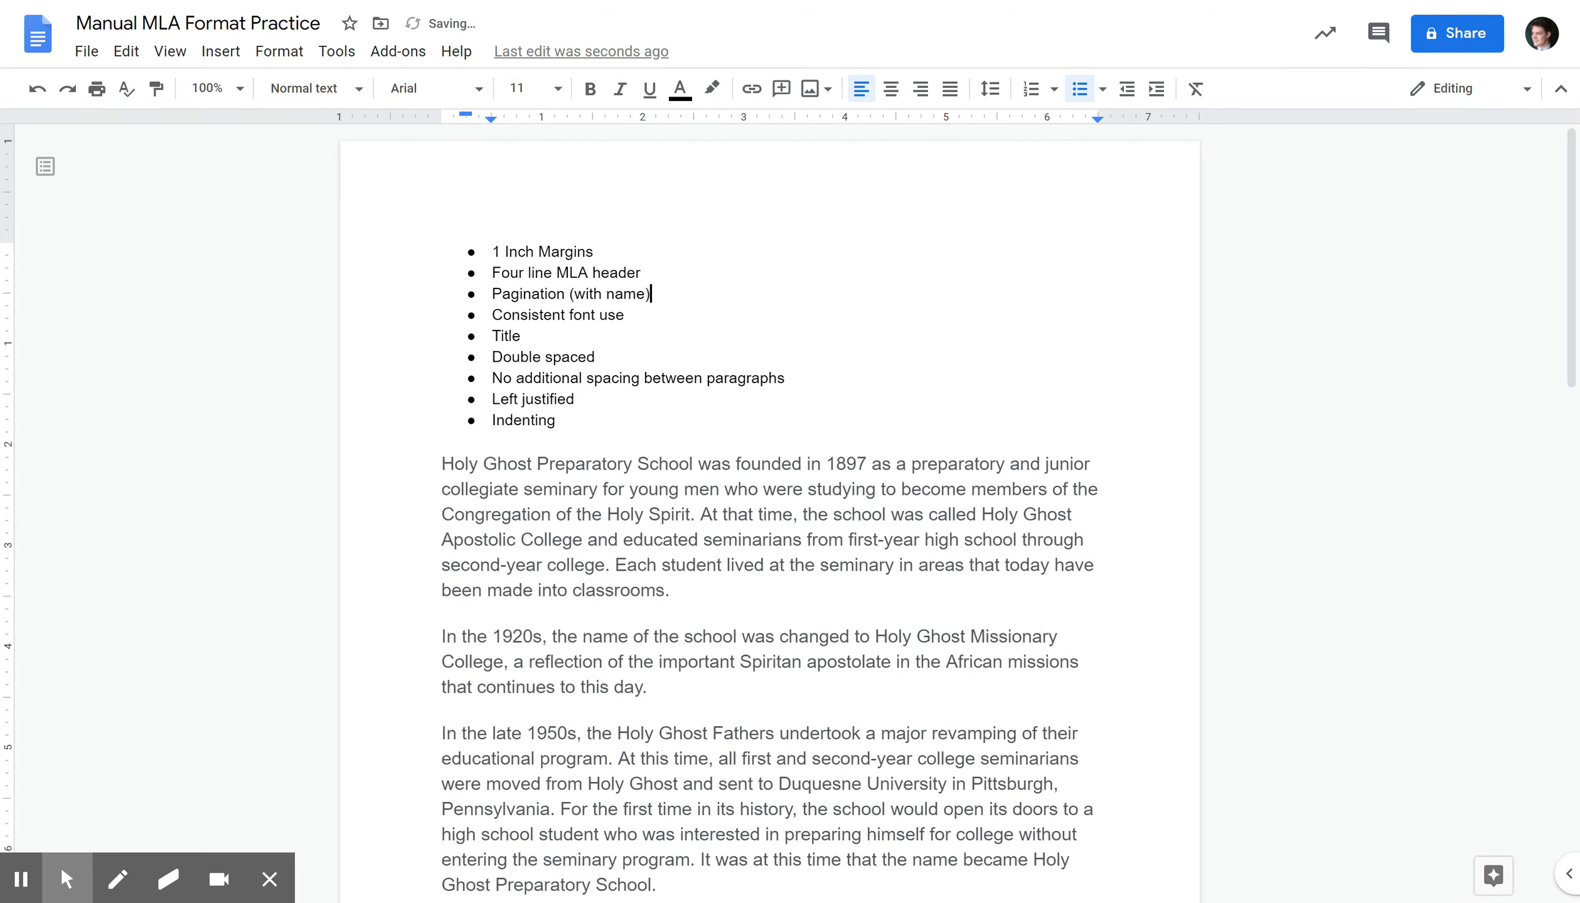
double_click(507, 252)
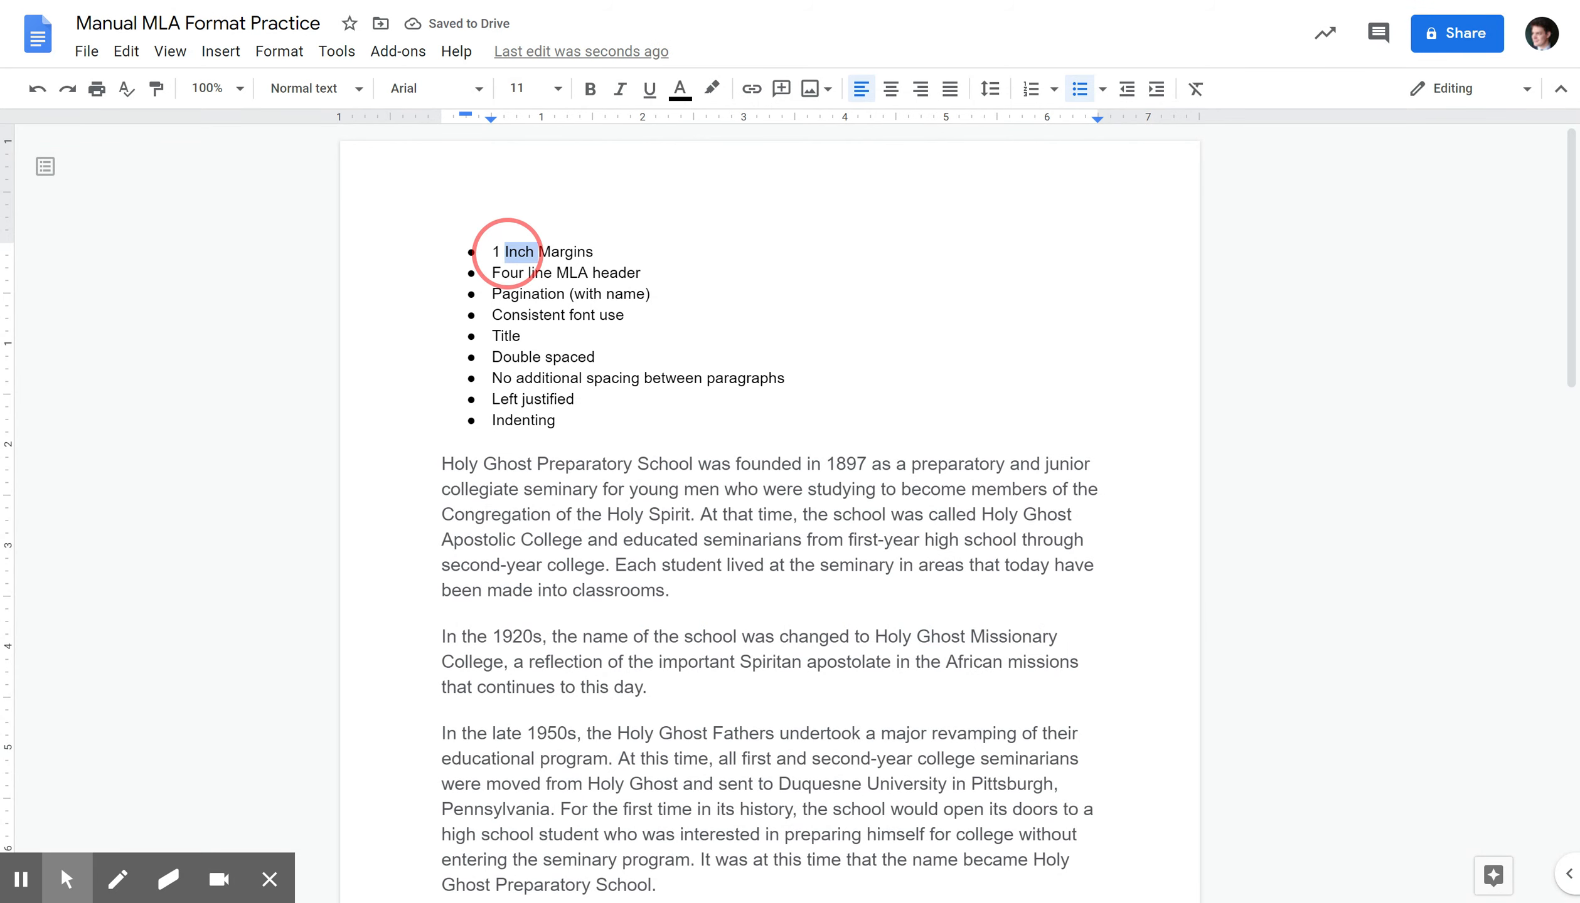
triple_click(568, 253)
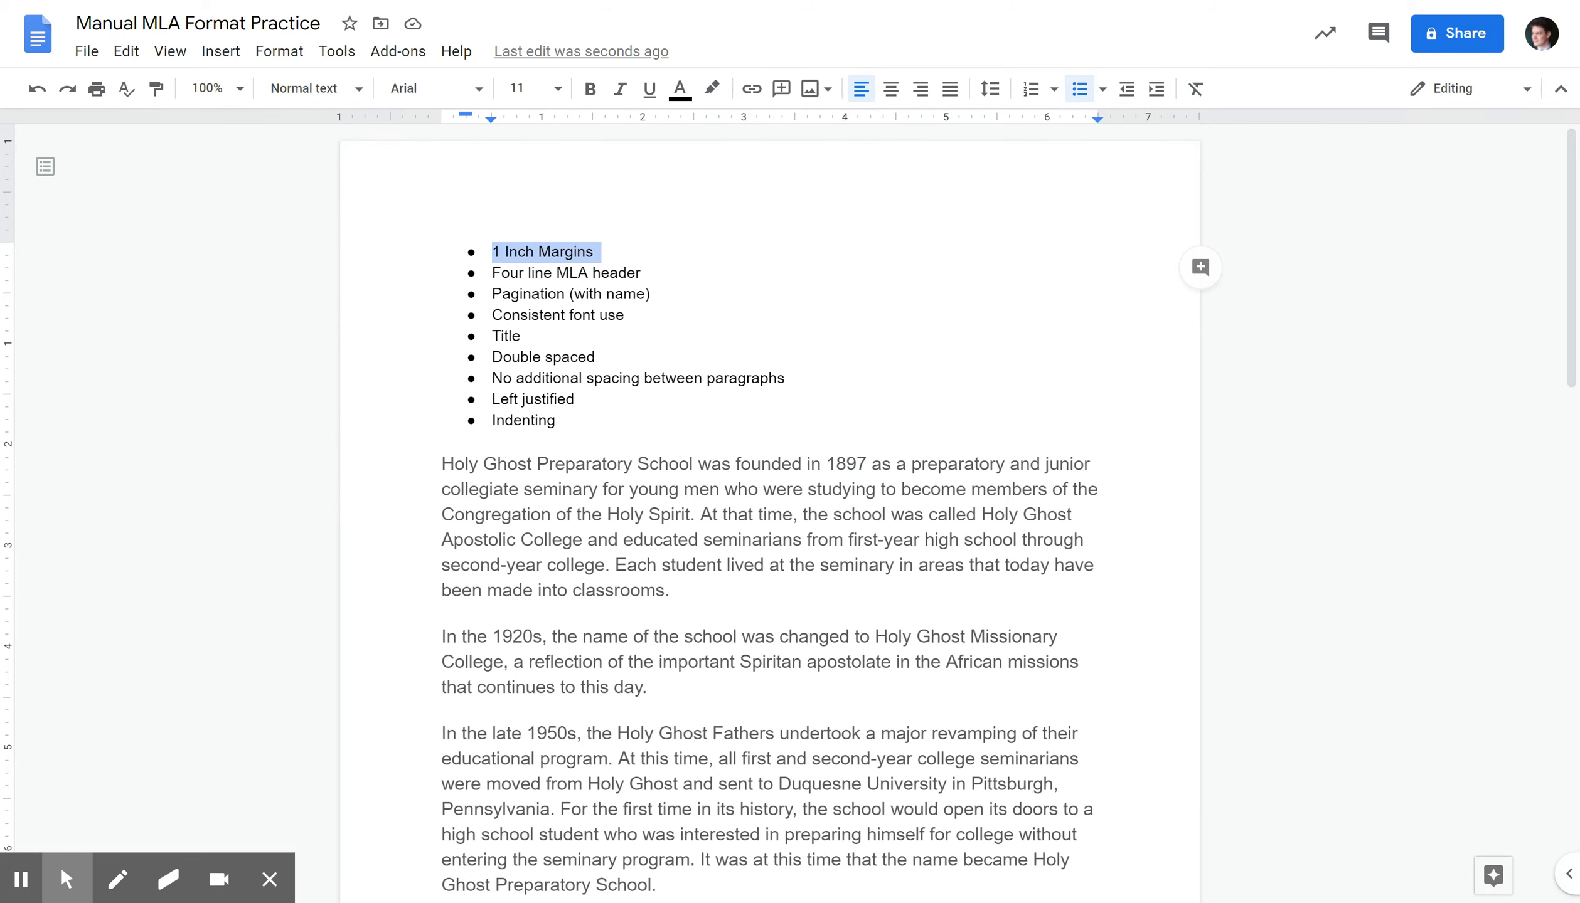
left_click(578, 272)
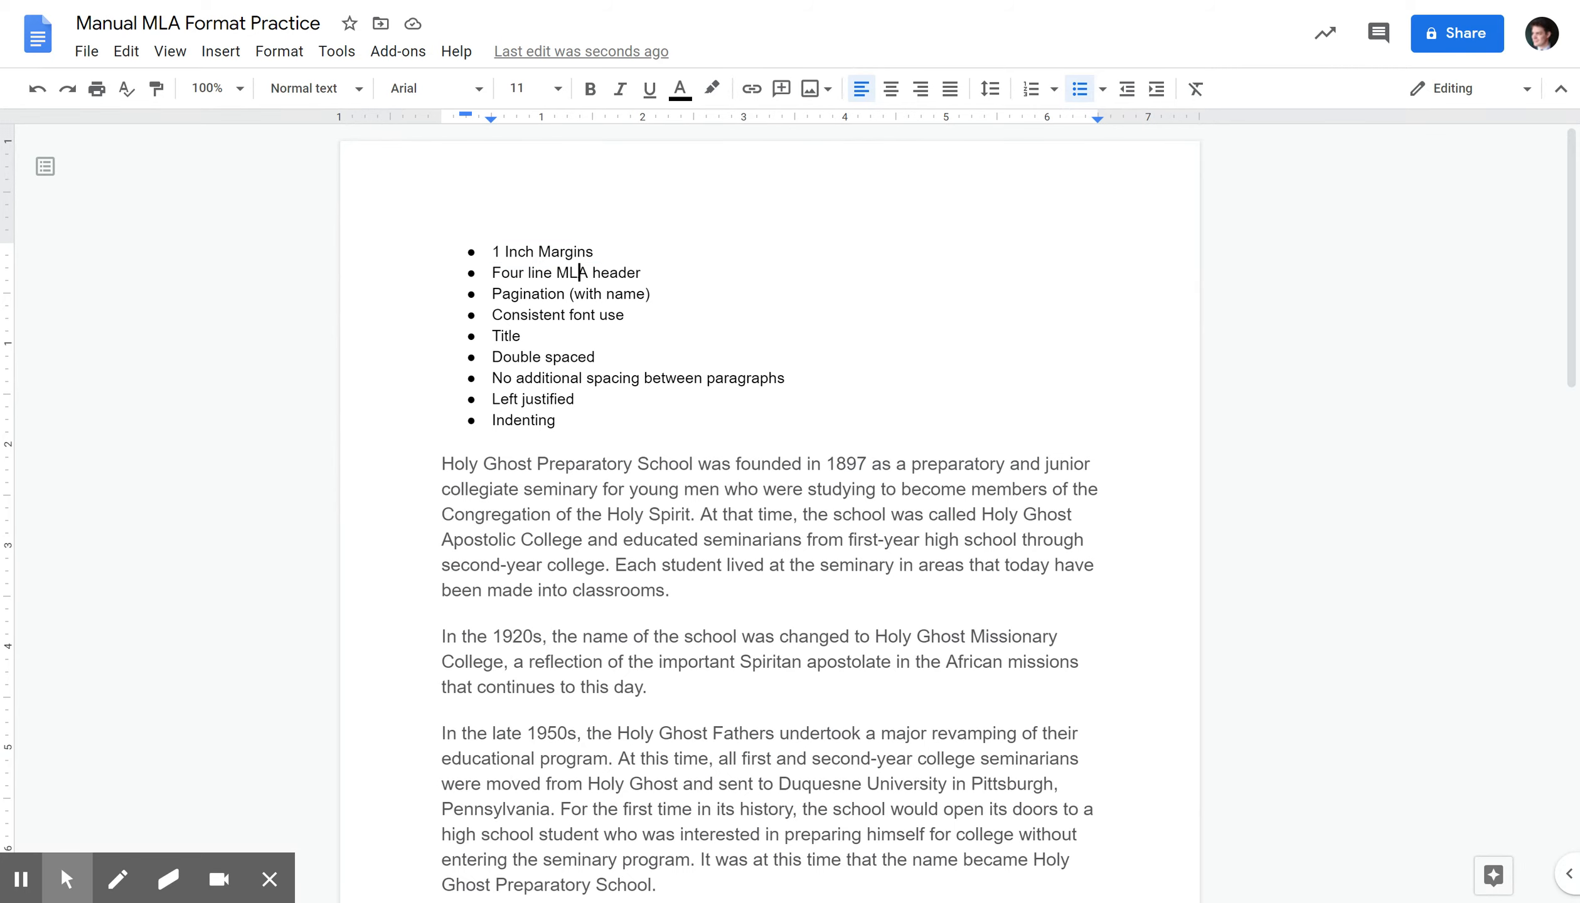
left_click(501, 274)
left_click(491, 246)
left_click(560, 251)
Insert five empty bulleted lines above the "1 Inch Margins" item at the start of the document
left_click(493, 252)
key("Return")
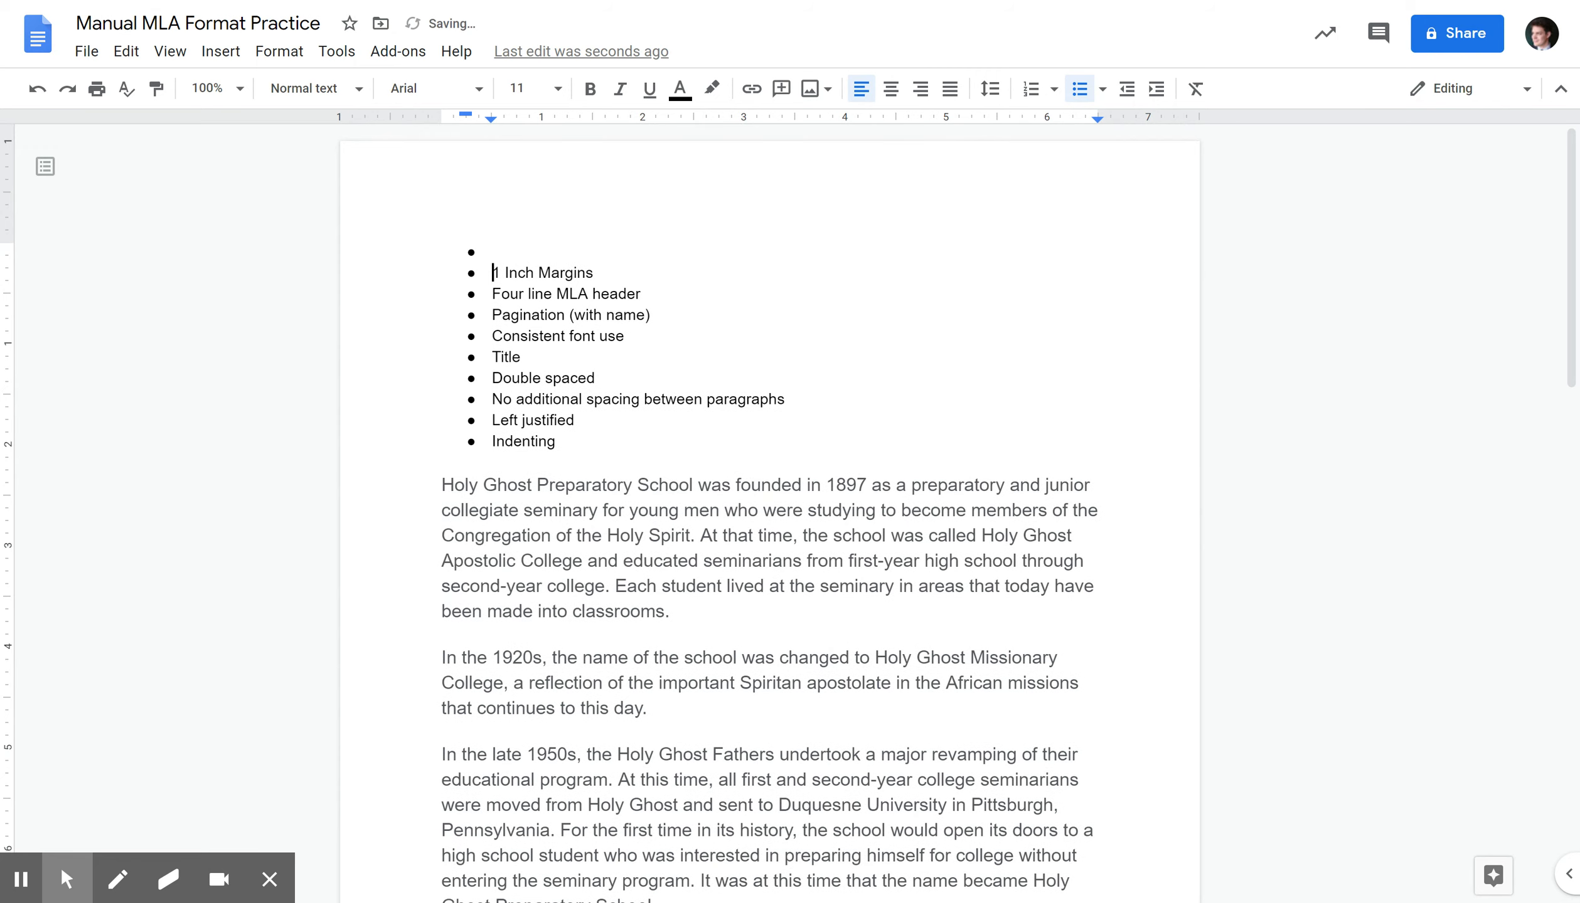
key("Return")
key("Return")
key("Return")
key("Return")
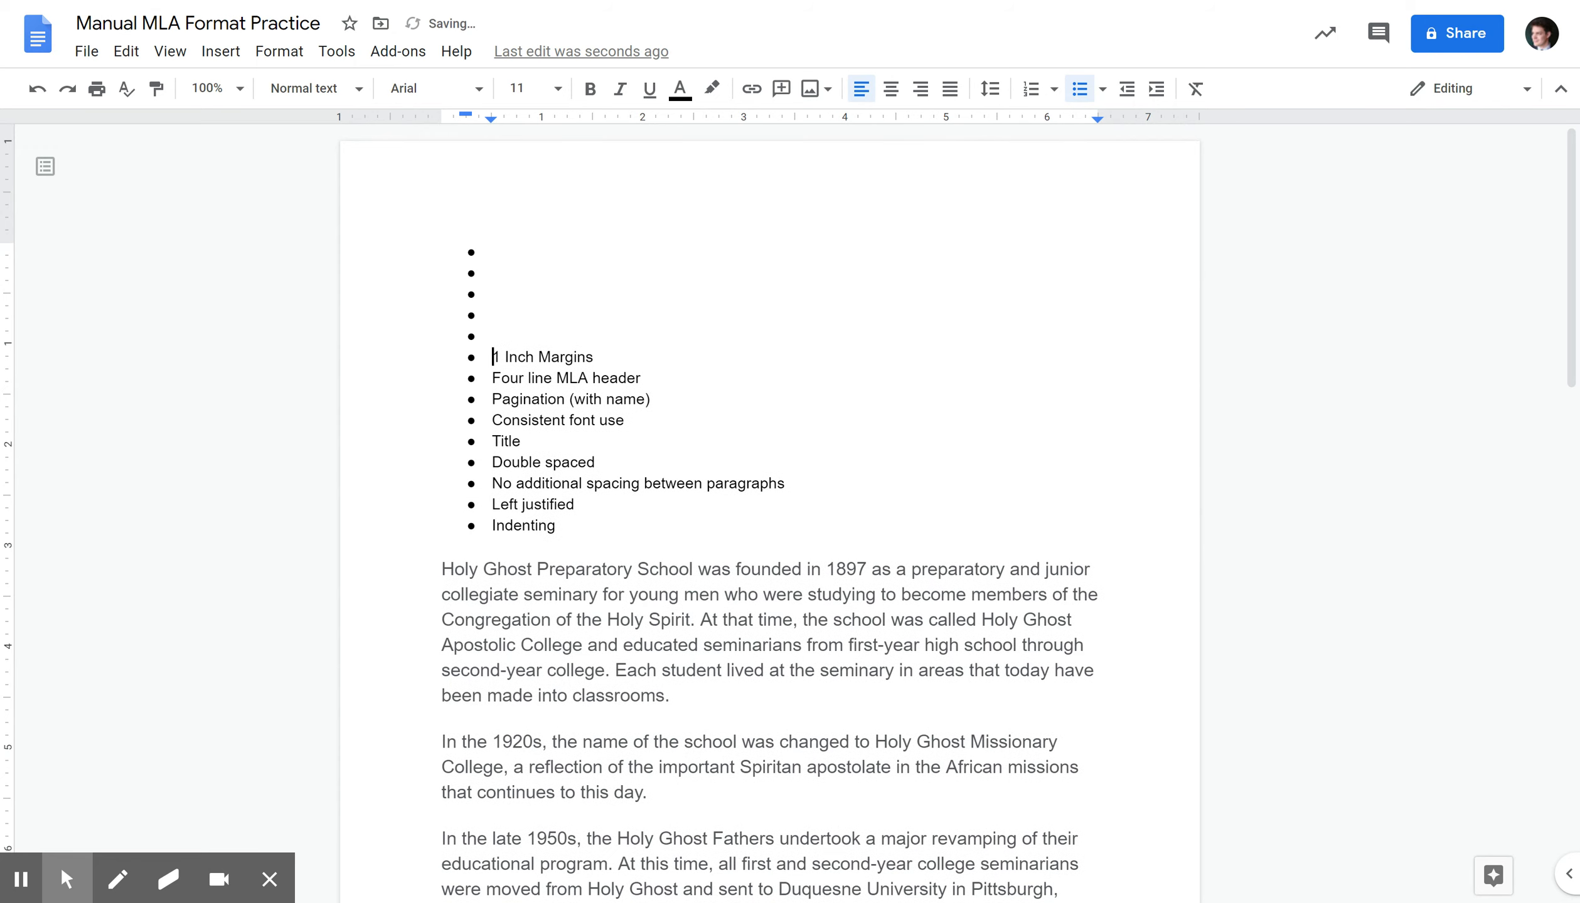
Remove the surplus blank bullets above the checklist and make the document's first line plain, unindented text
left_click(495, 315)
key("BackSpace")
key("BackSpace")
key("BackSpace")
key("BackSpace")
key("BackSpace")
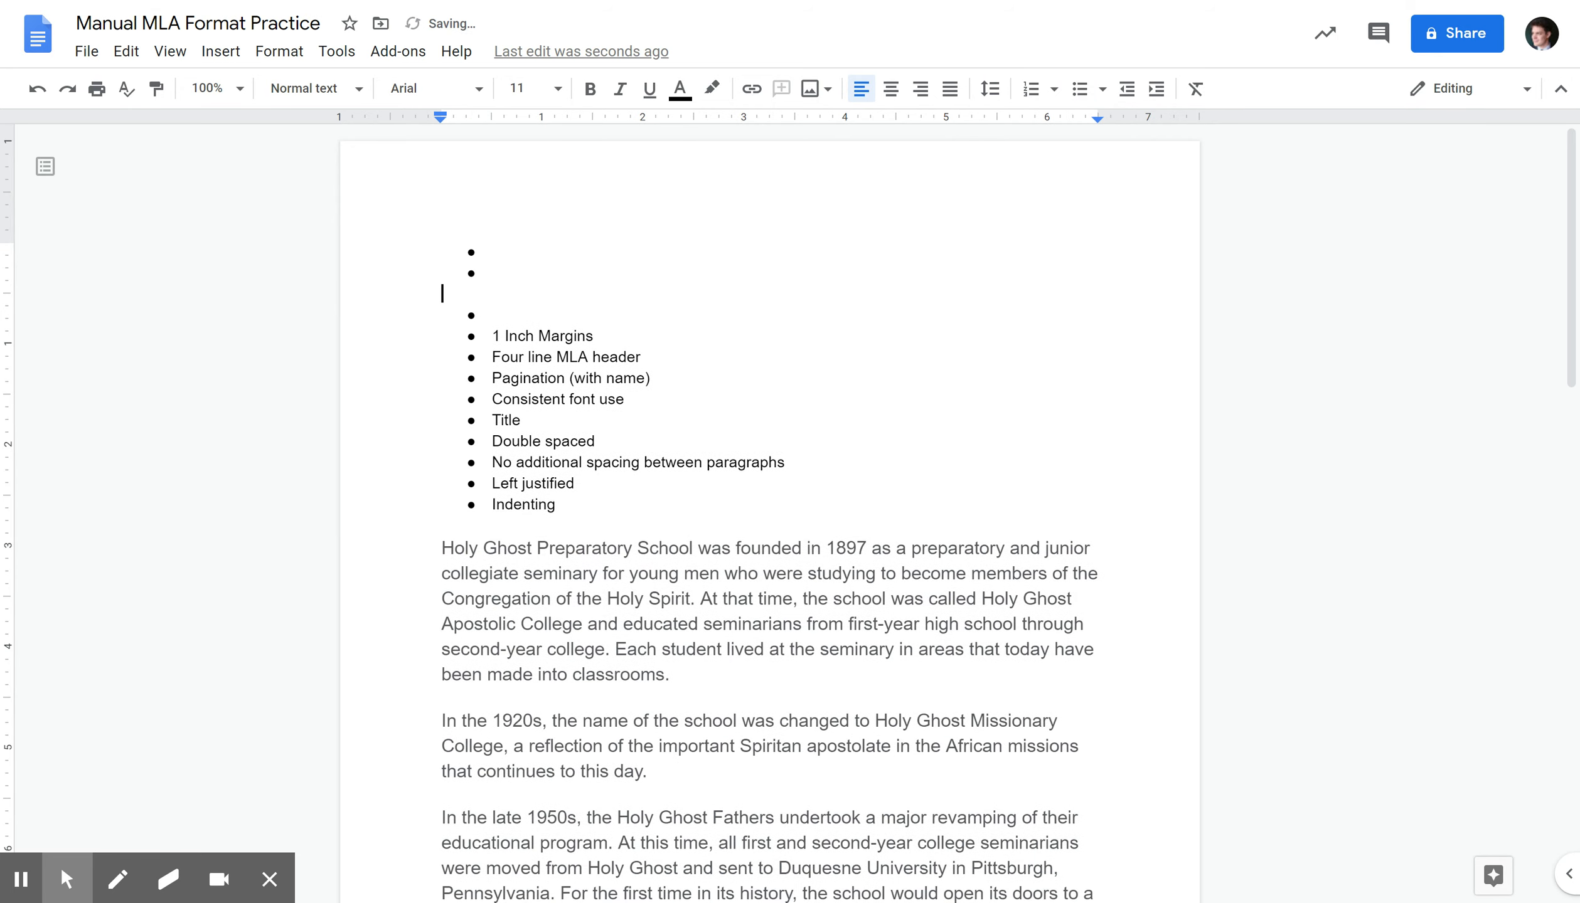
left_click(502, 252)
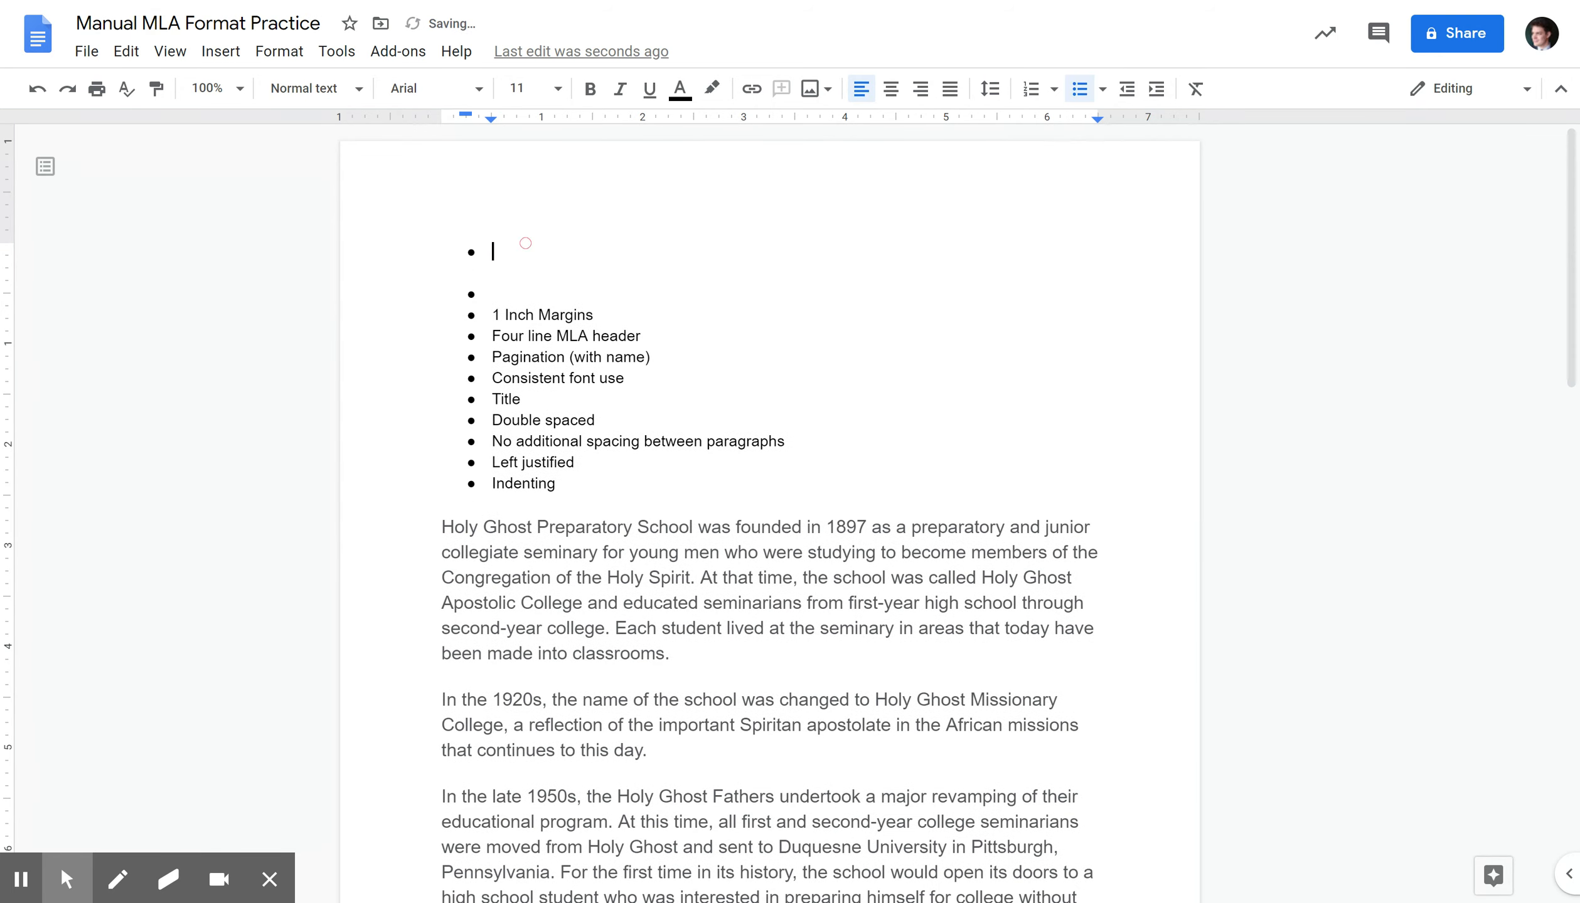
key("BackSpace")
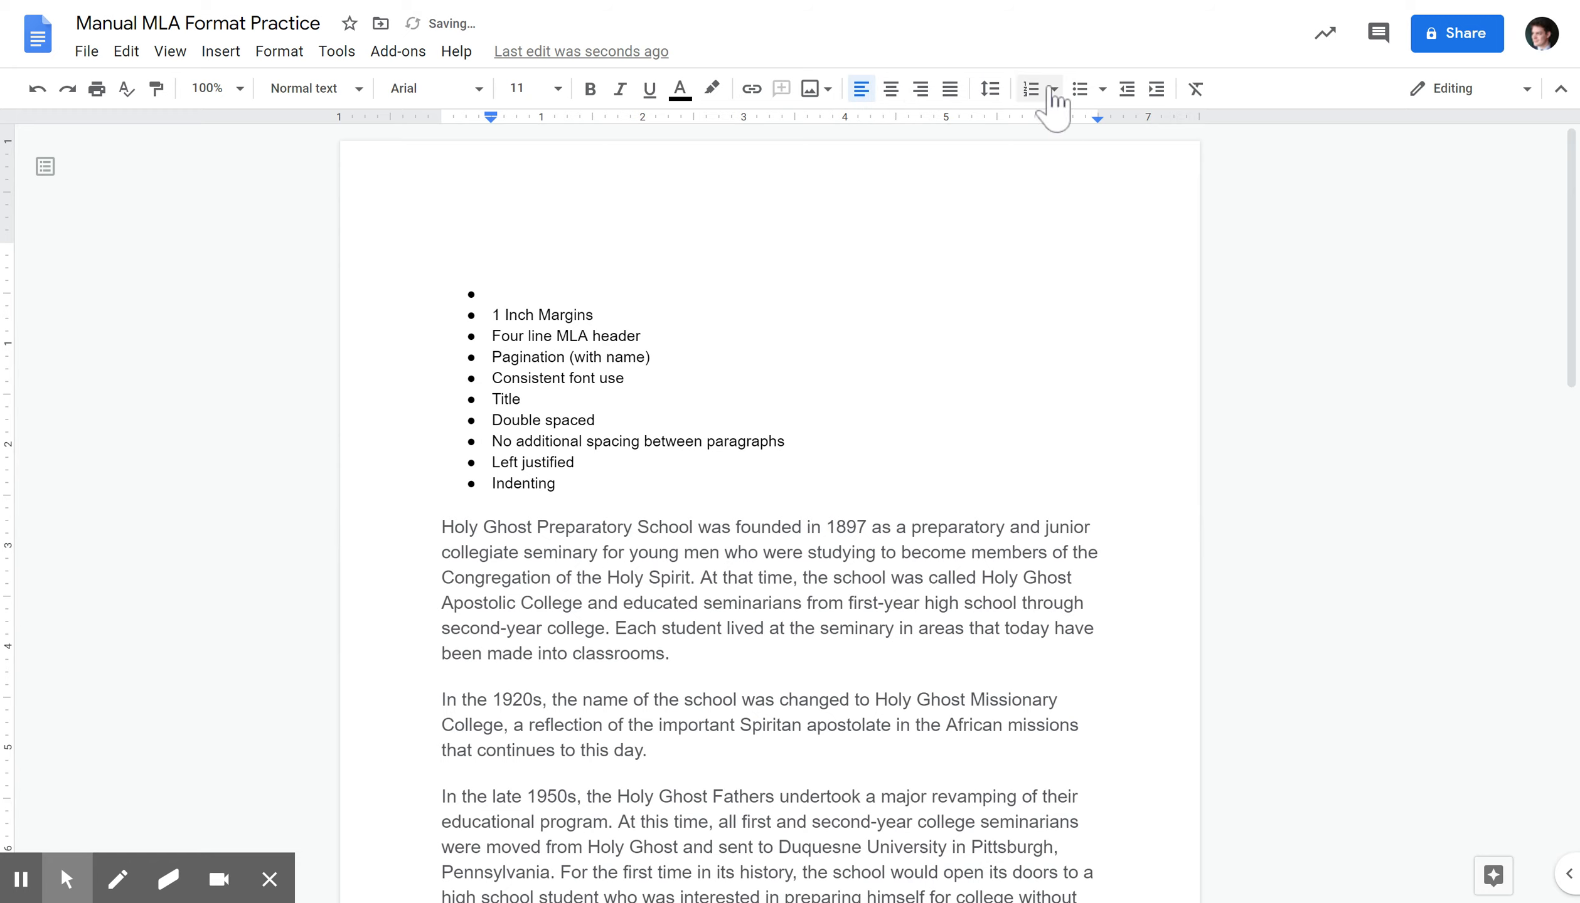
key("BackSpace")
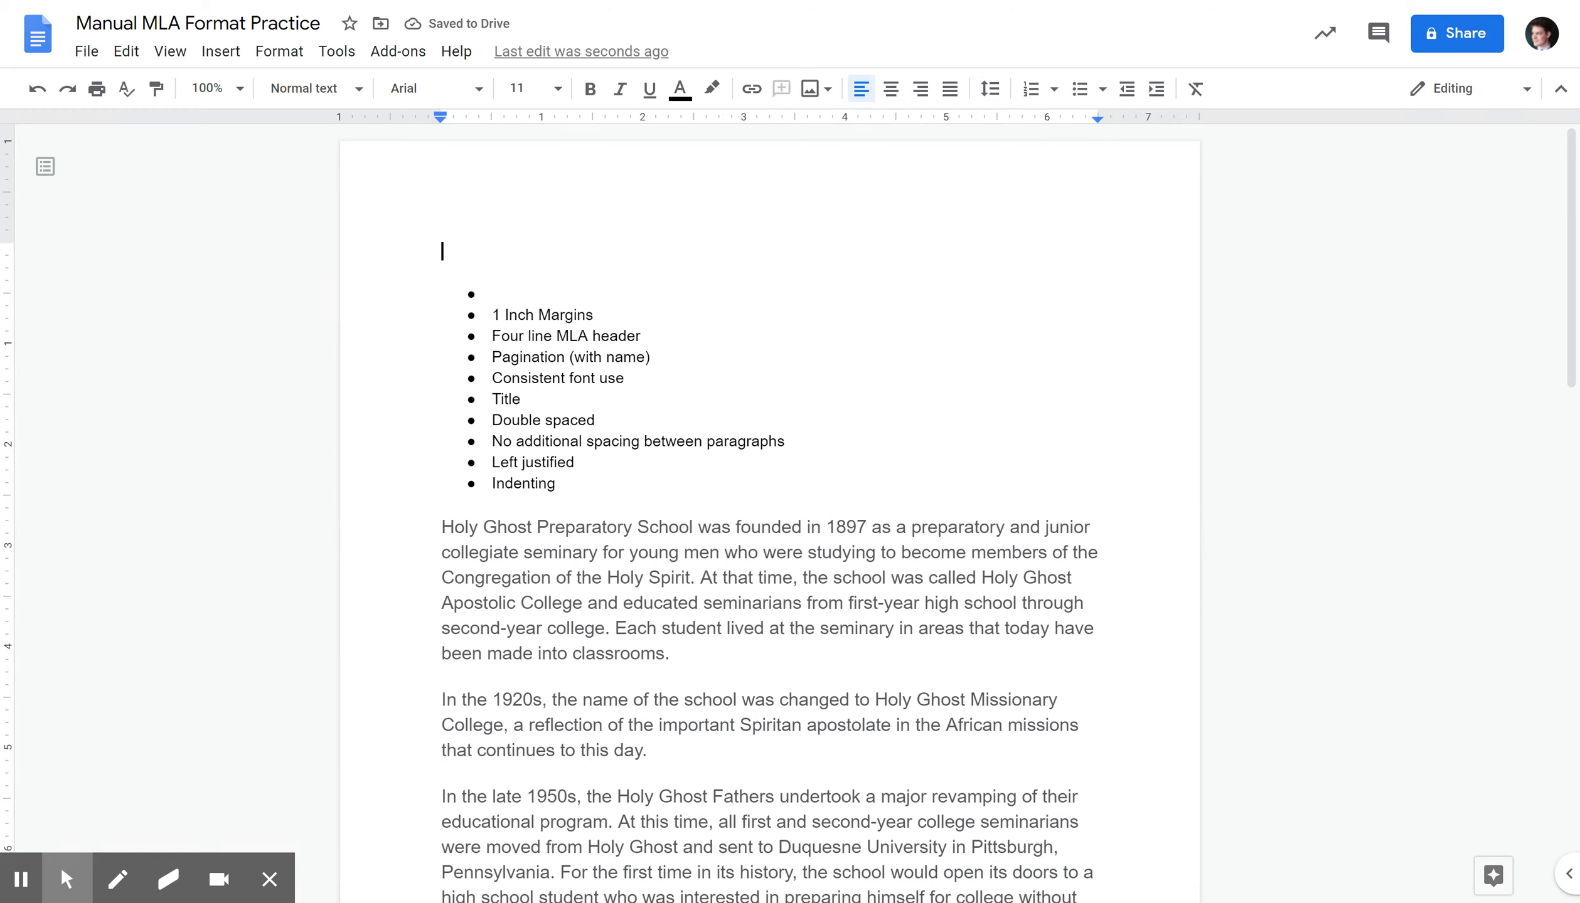
Enter the four-line header above the list: "Your First Name Last Name", "The Date", "Teacher's Name" and "Class"
type("First Name L")
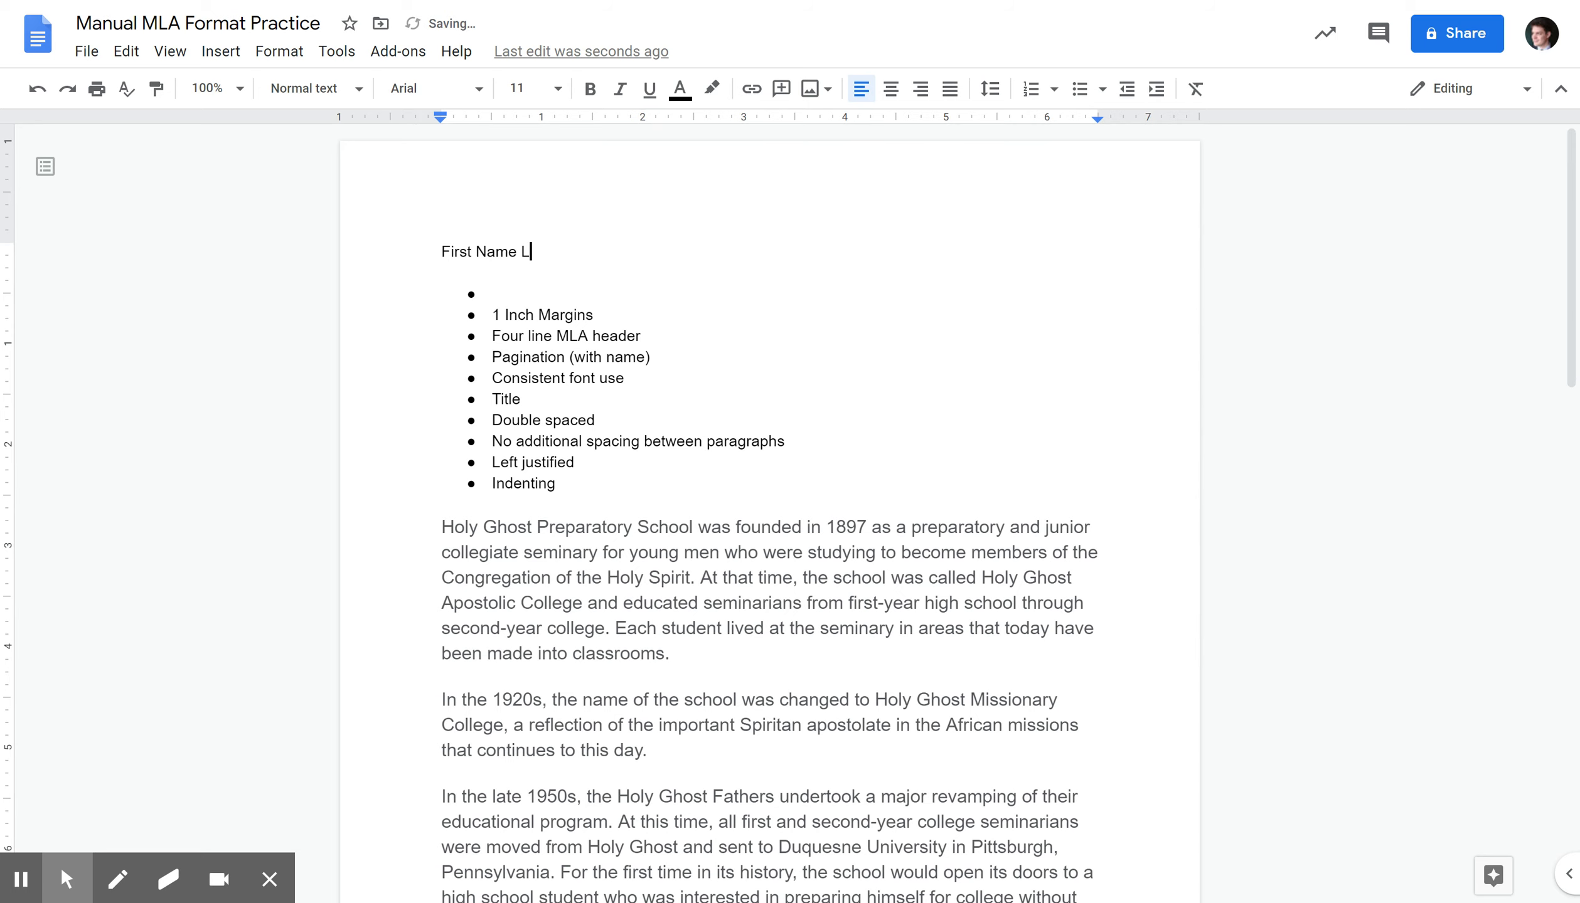
type("ast Name")
key("Return")
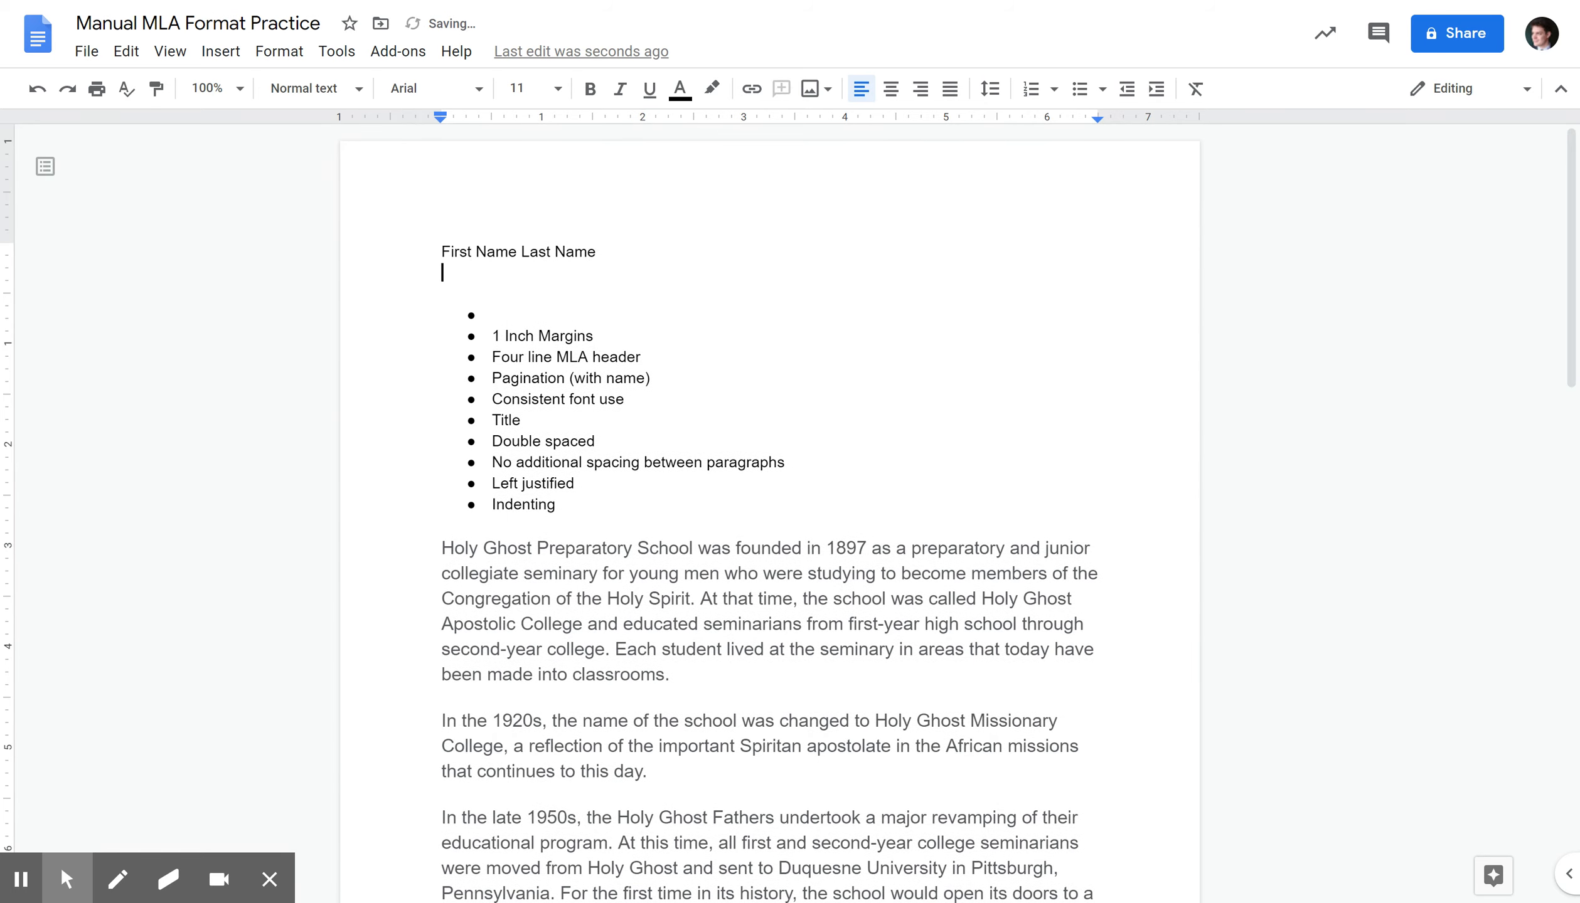
type("The Date")
key("Return")
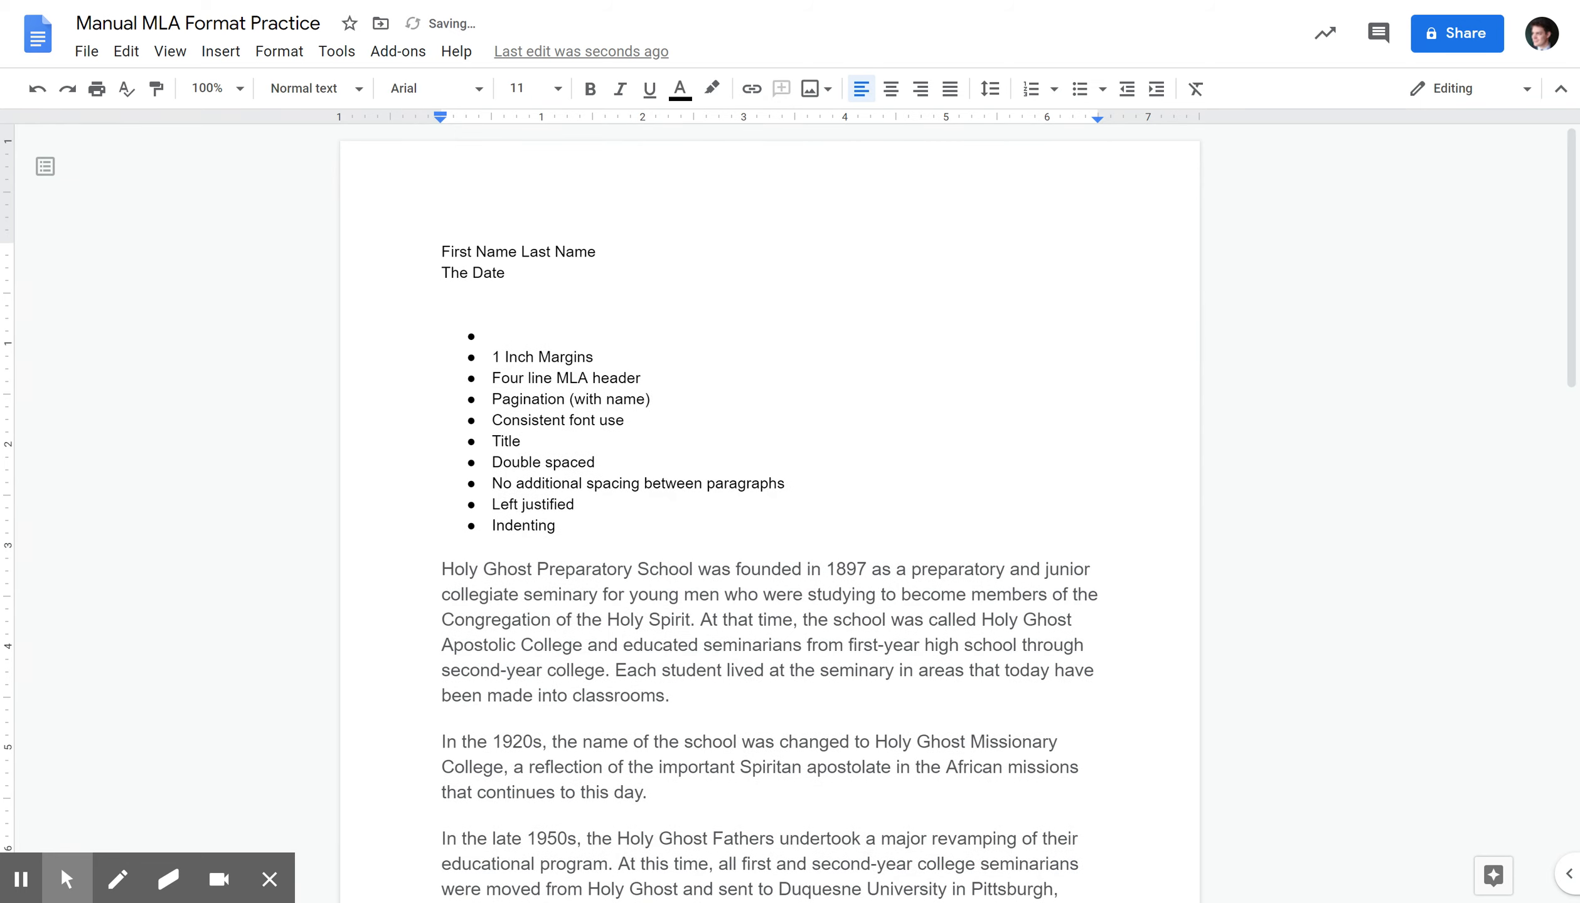
type("Teacher's Name")
key("Return")
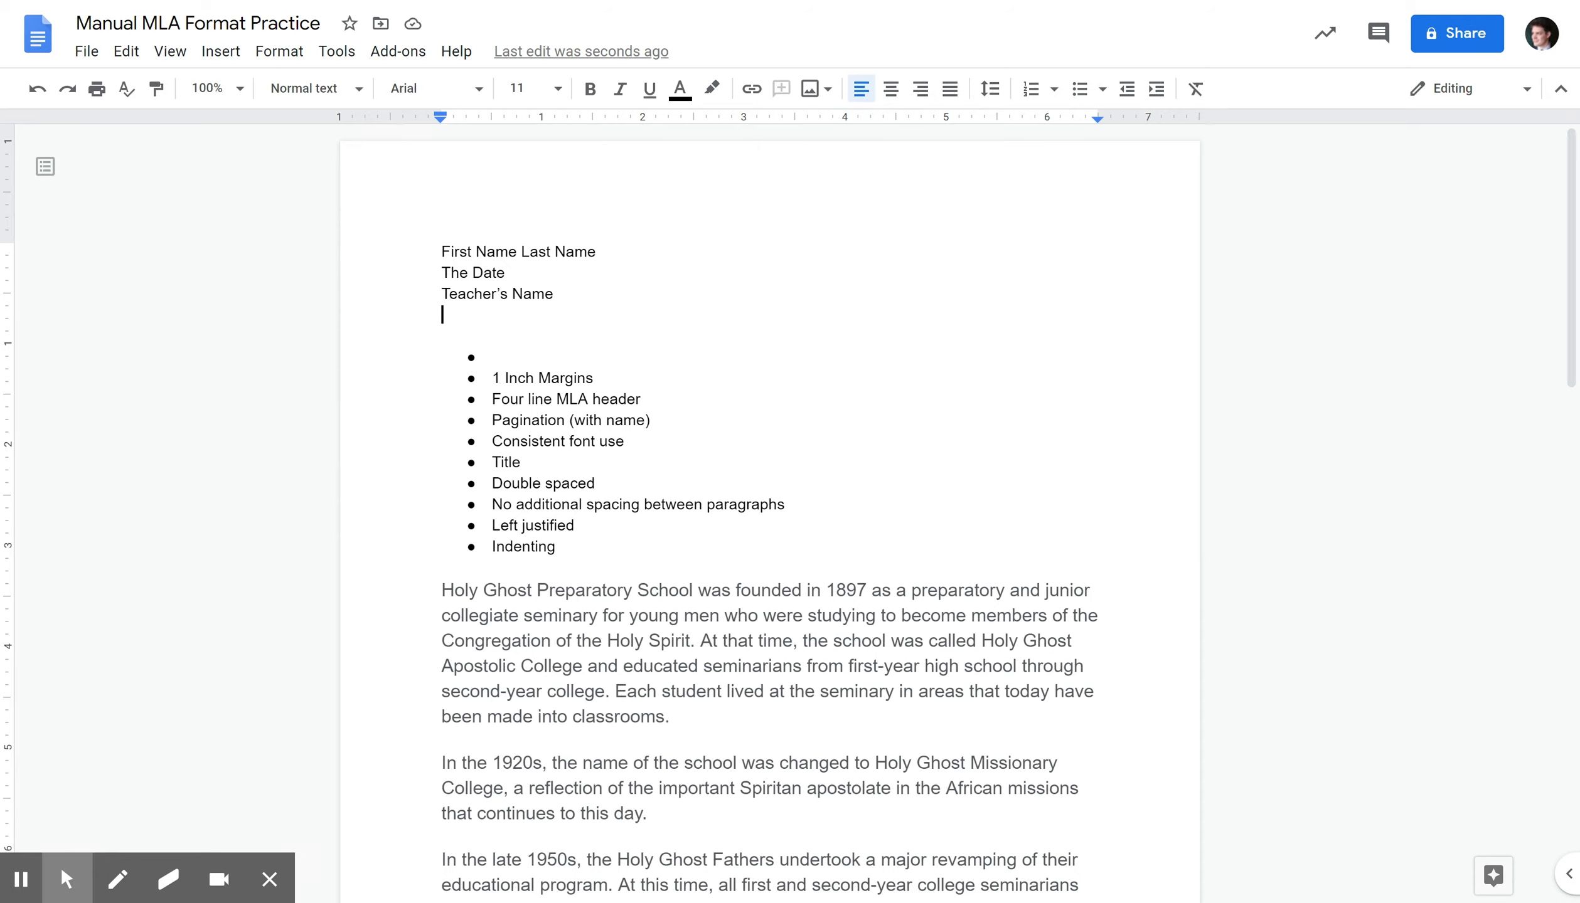
type("Class")
left_click(441, 251)
type("Your")
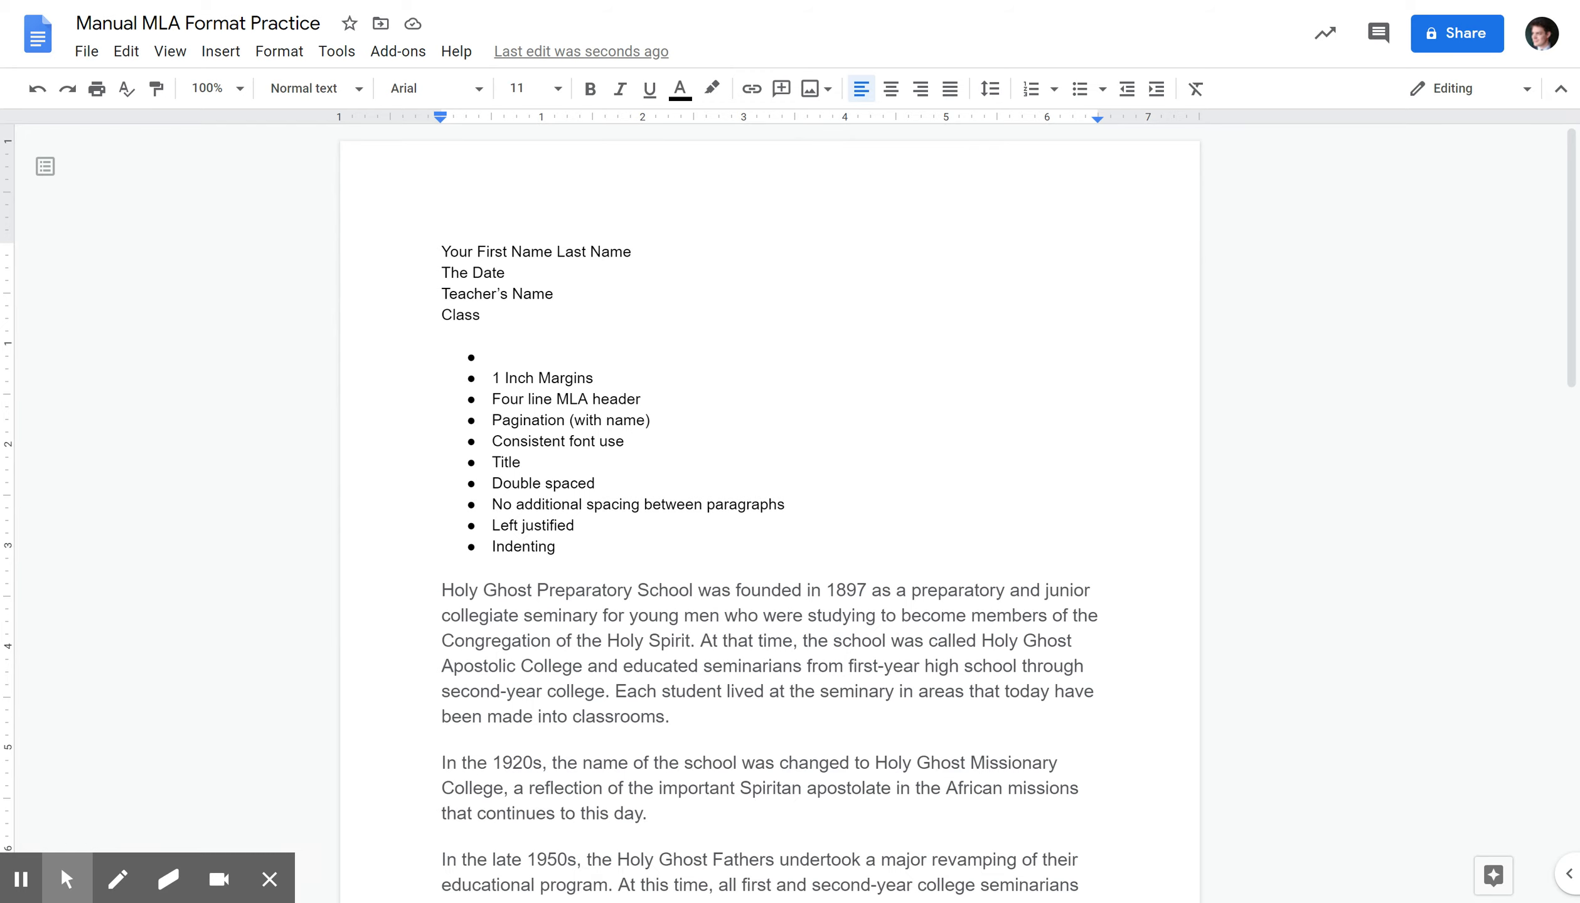
left_click(442, 251)
left_click(443, 274)
left_click_drag(442, 274, 490, 316)
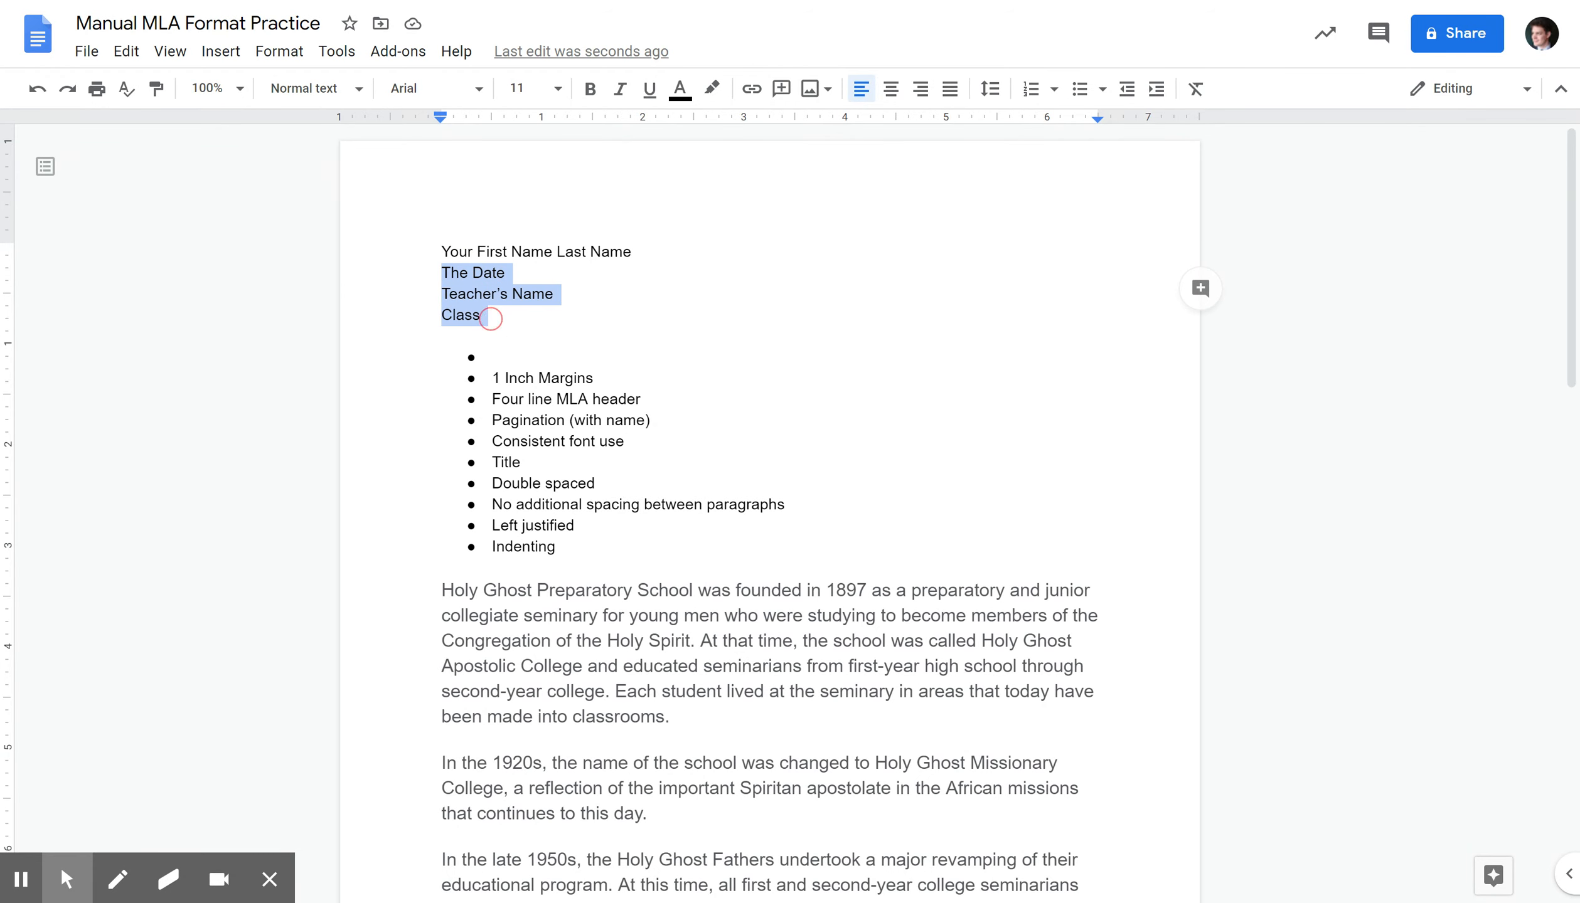
left_click(533, 295)
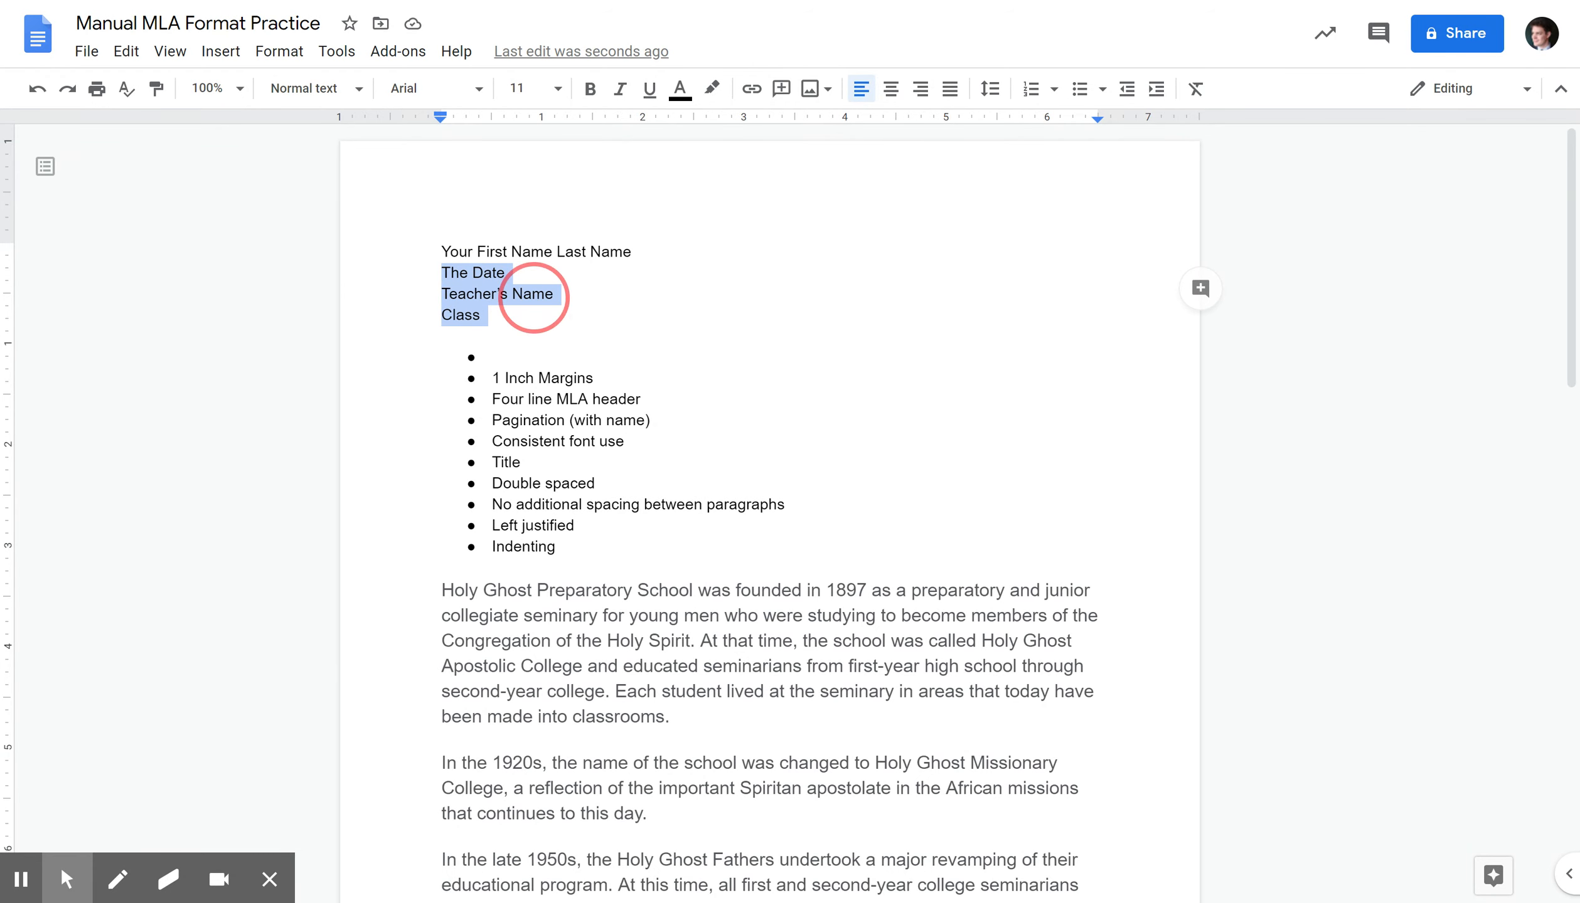
left_click(434, 274)
left_click_drag(434, 274, 491, 317)
left_click(459, 253)
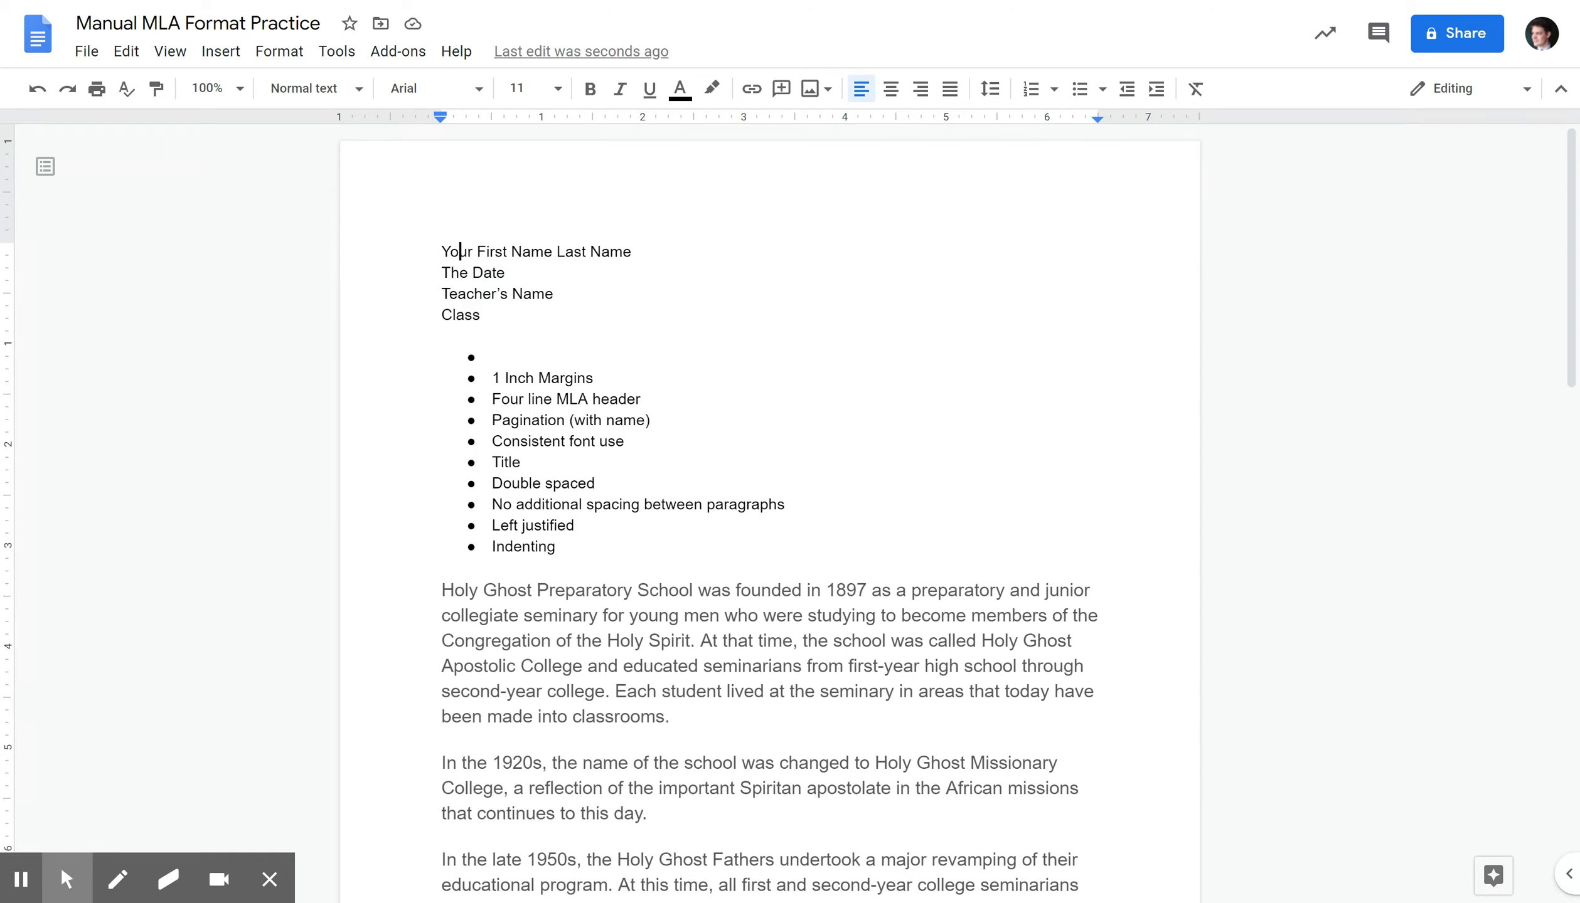
left_click_drag(450, 274, 472, 315)
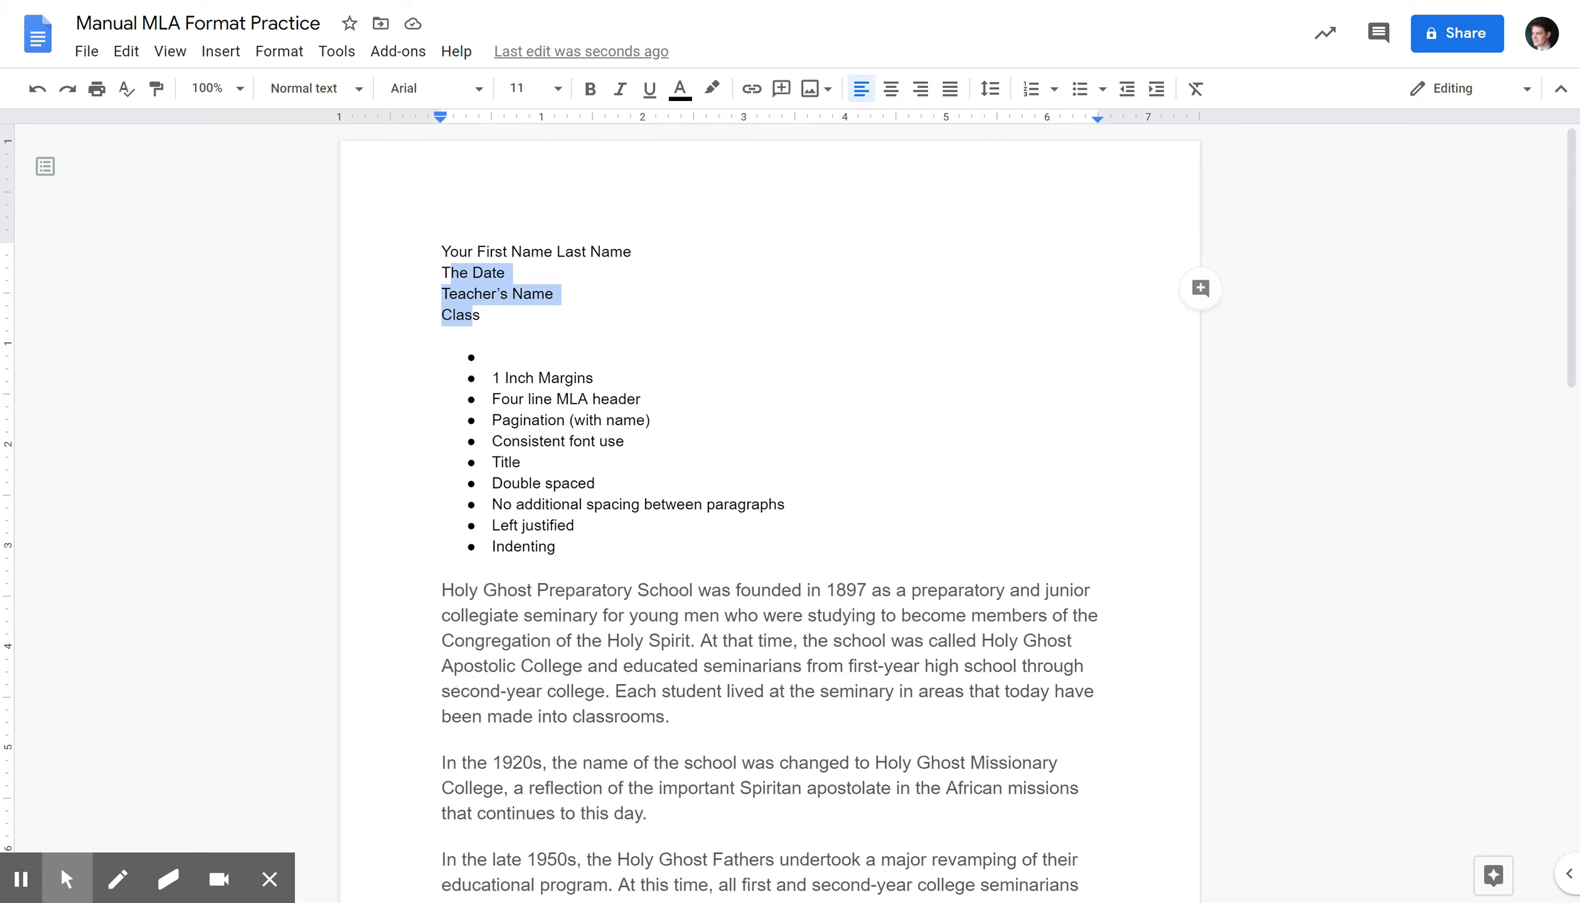
Delete the empty bullet above the "1 Inch Margins" item
left_click(494, 355)
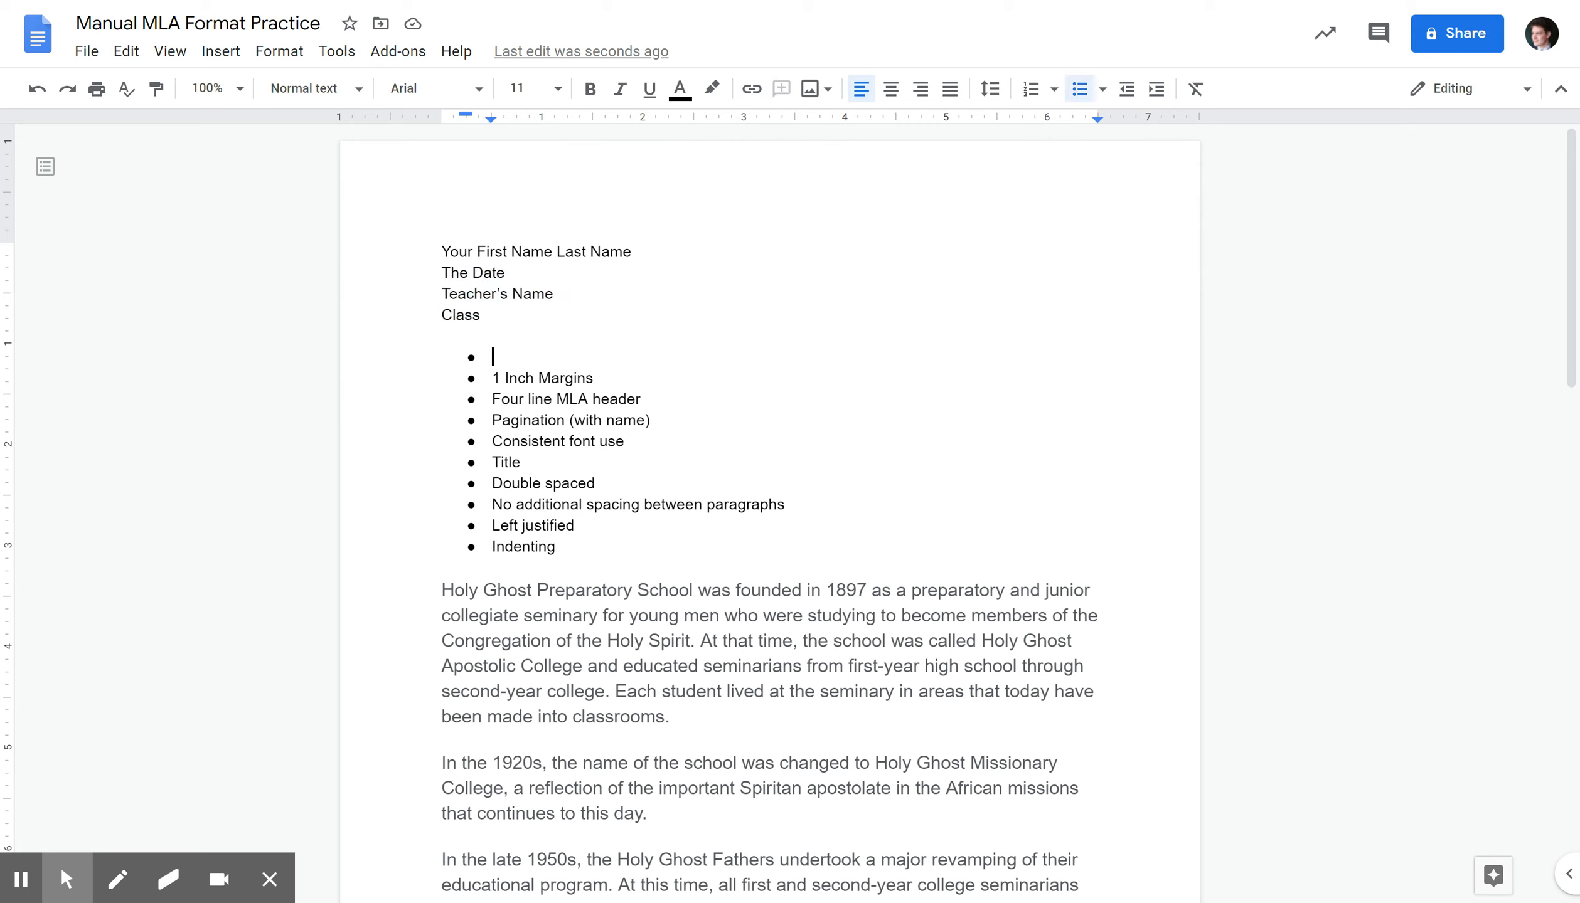
key("Delete")
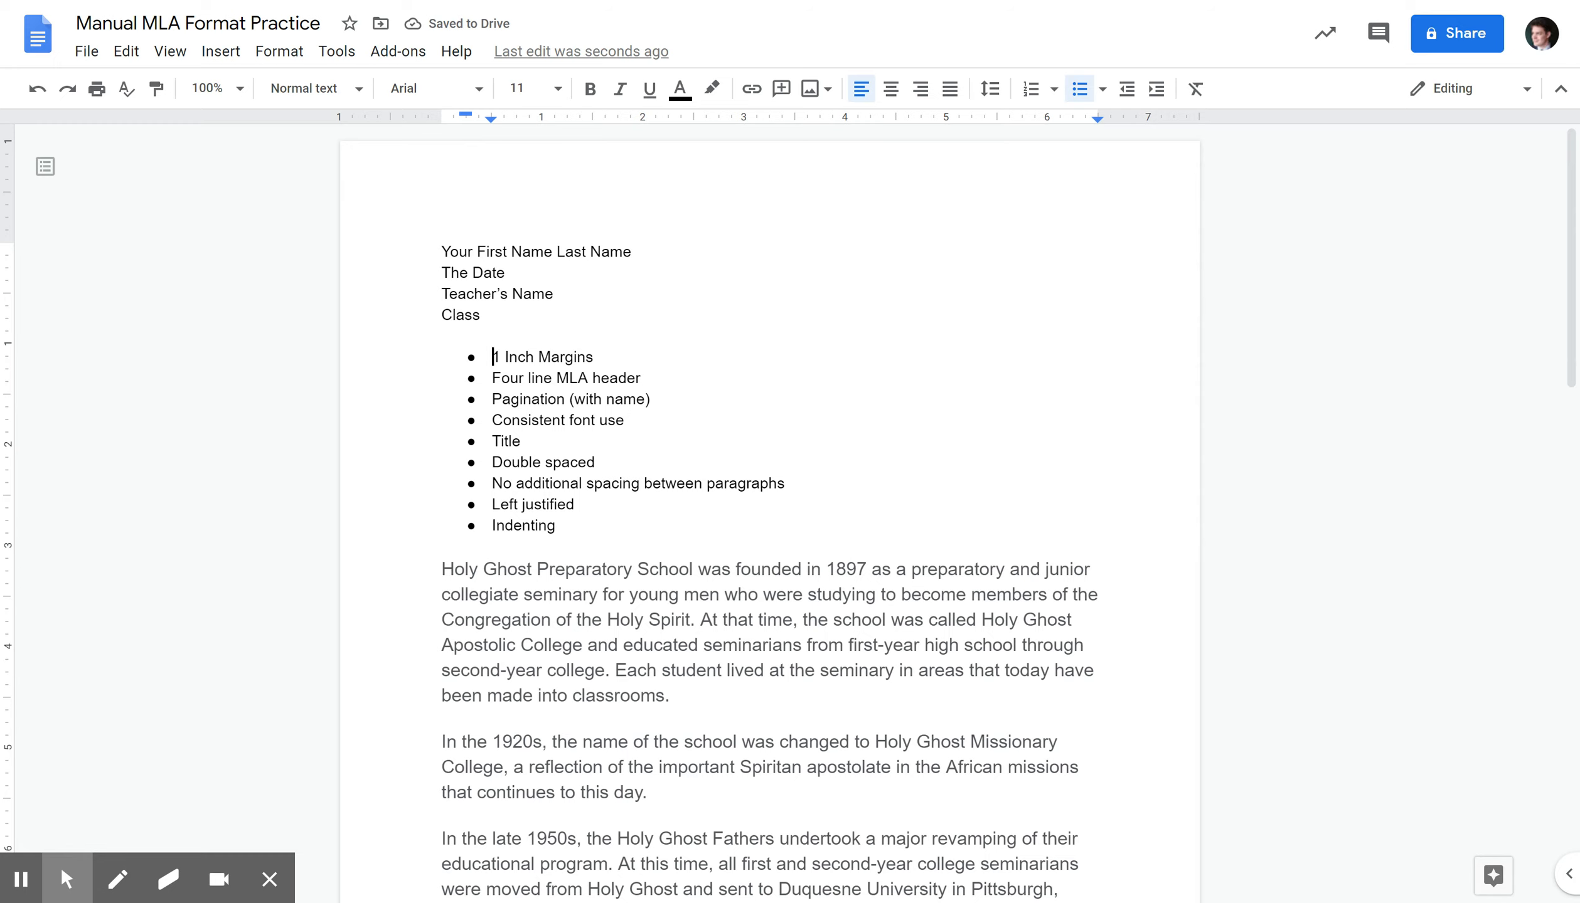
left_click_drag(492, 357, 640, 378)
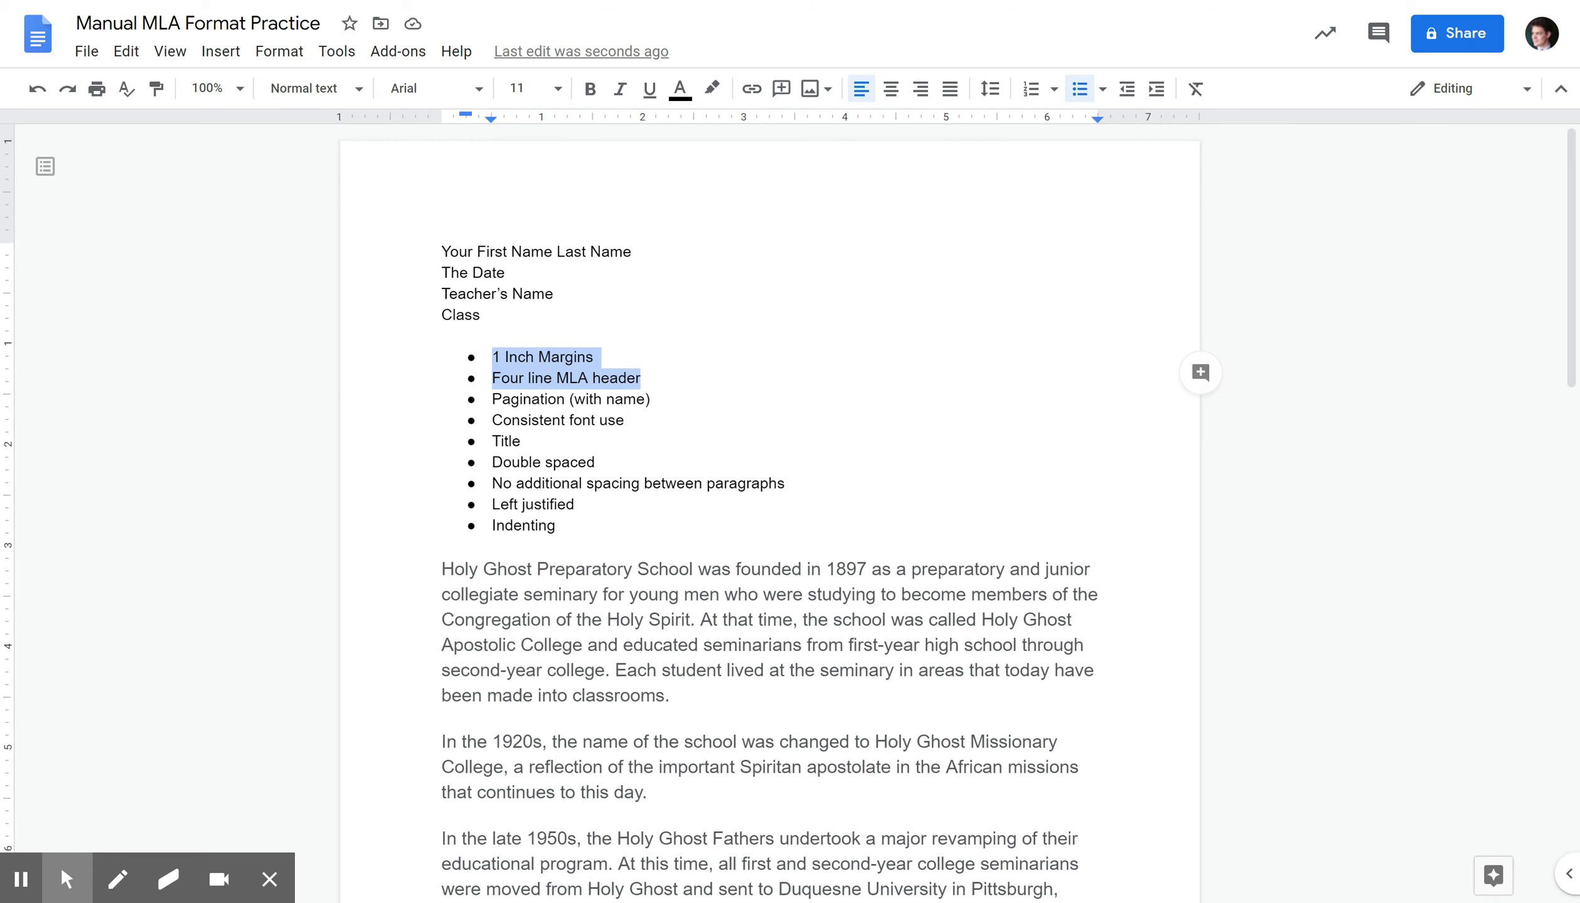
left_click(564, 399)
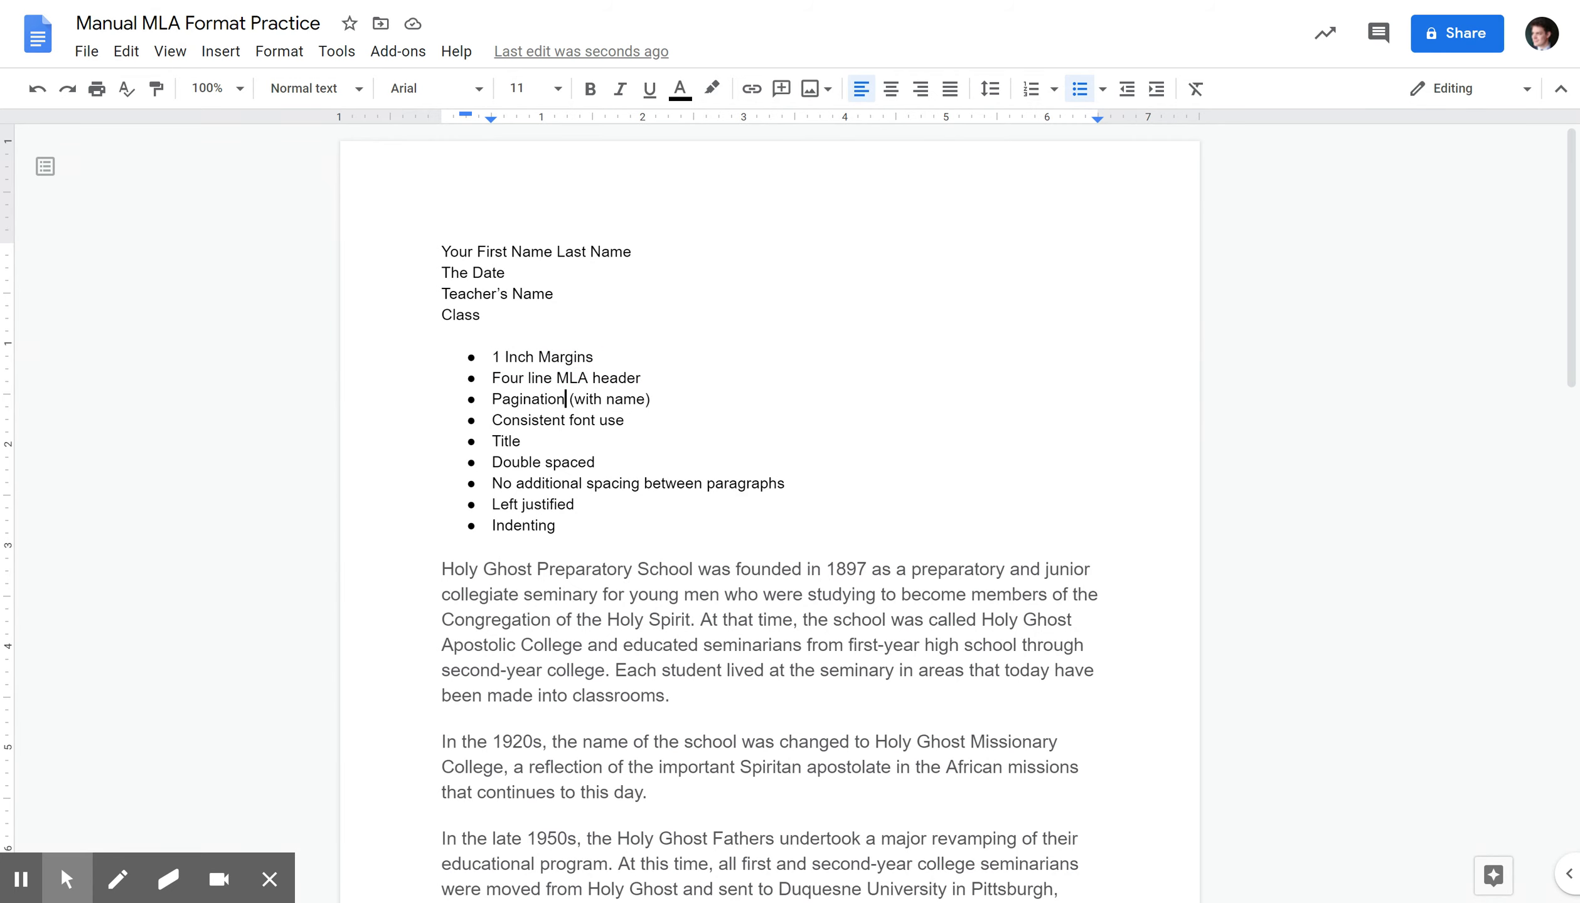
Insert page numbers in the upper-right of the page header, starting on the first page
left_click(443, 252)
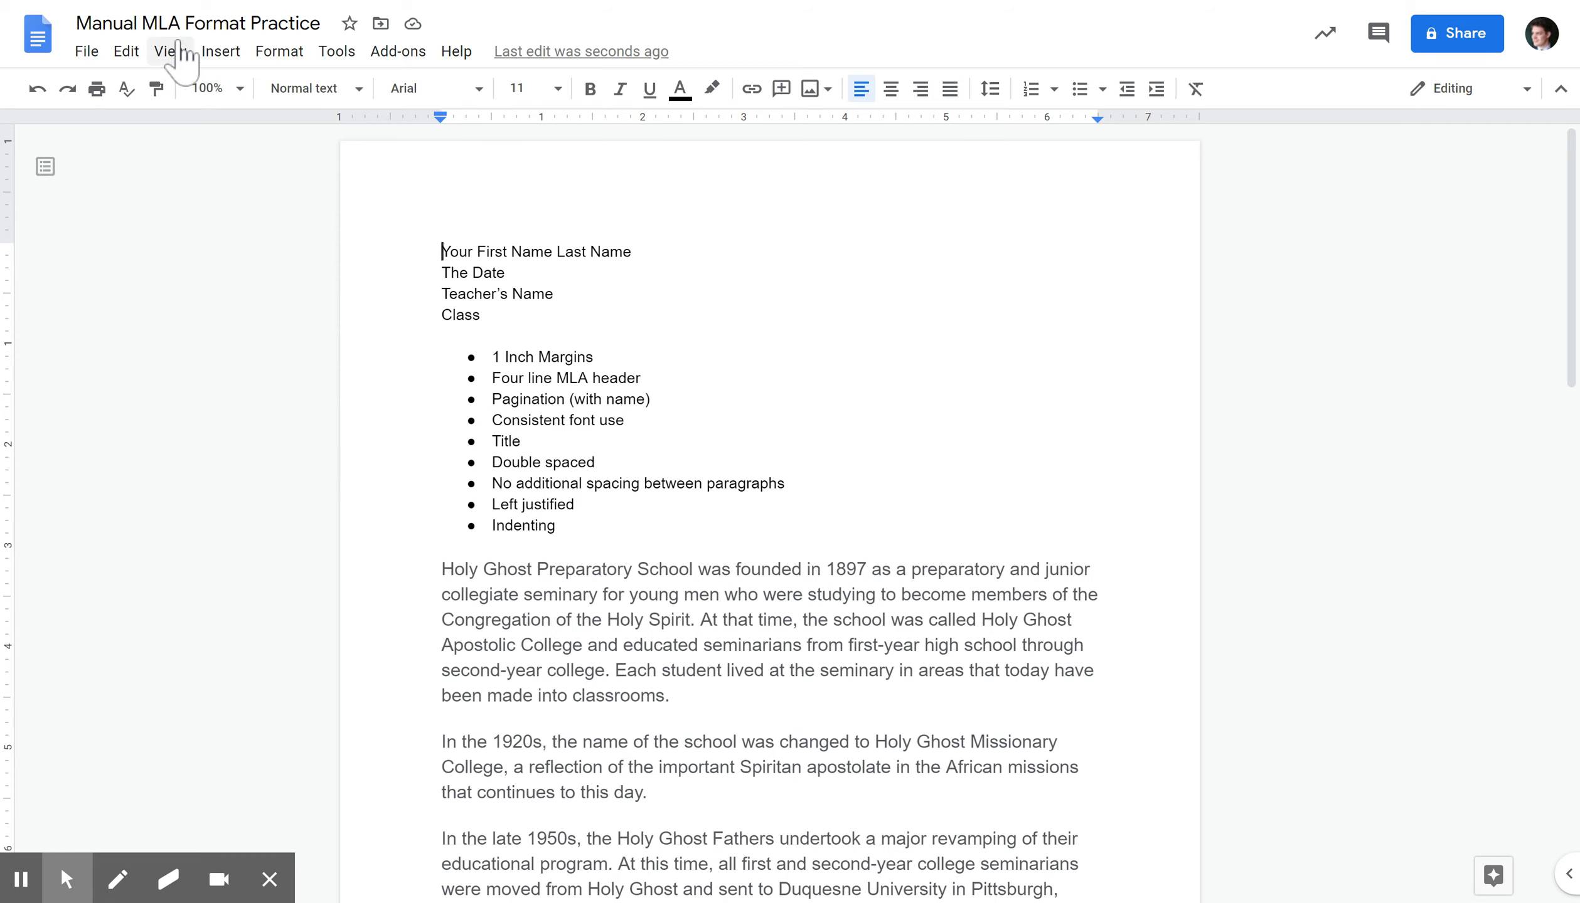
left_click(220, 51)
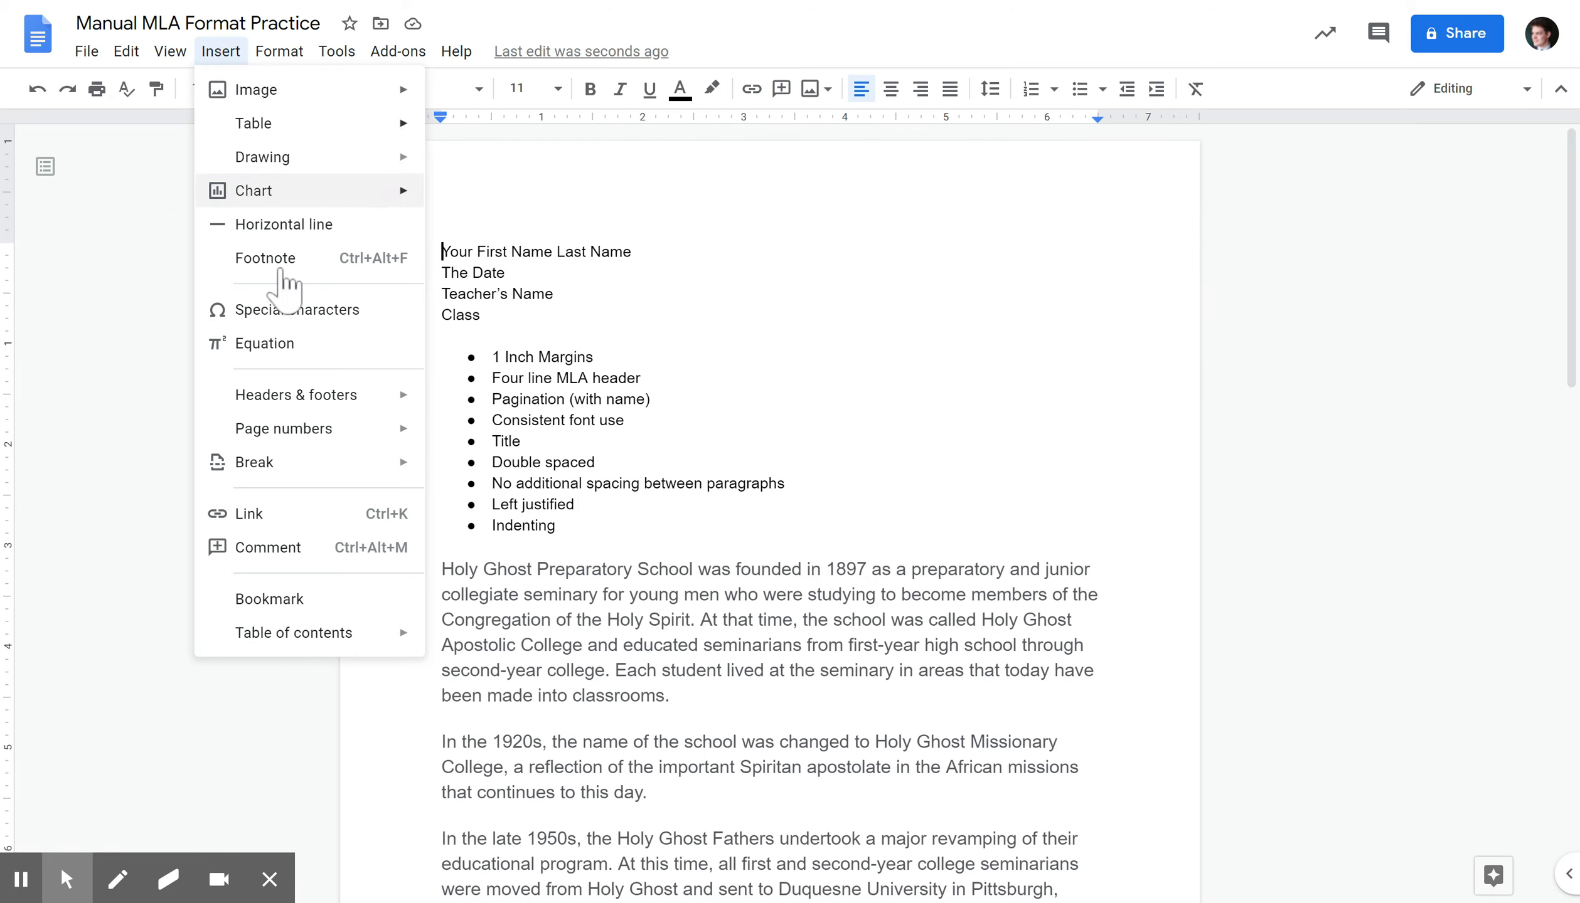
mouse_move(304, 437)
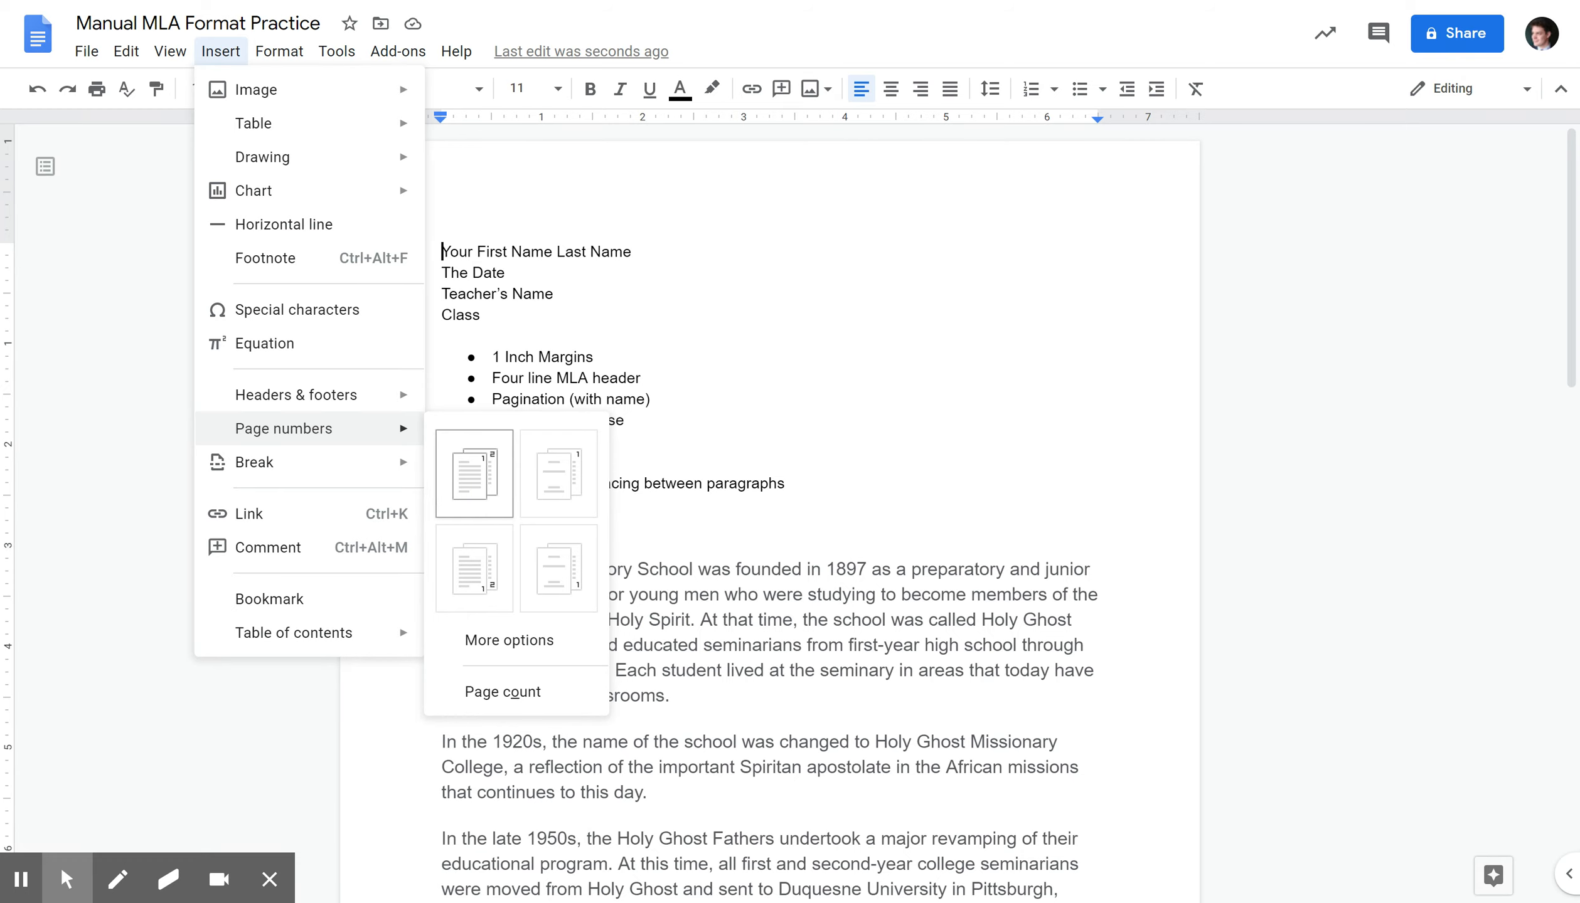
left_click(475, 476)
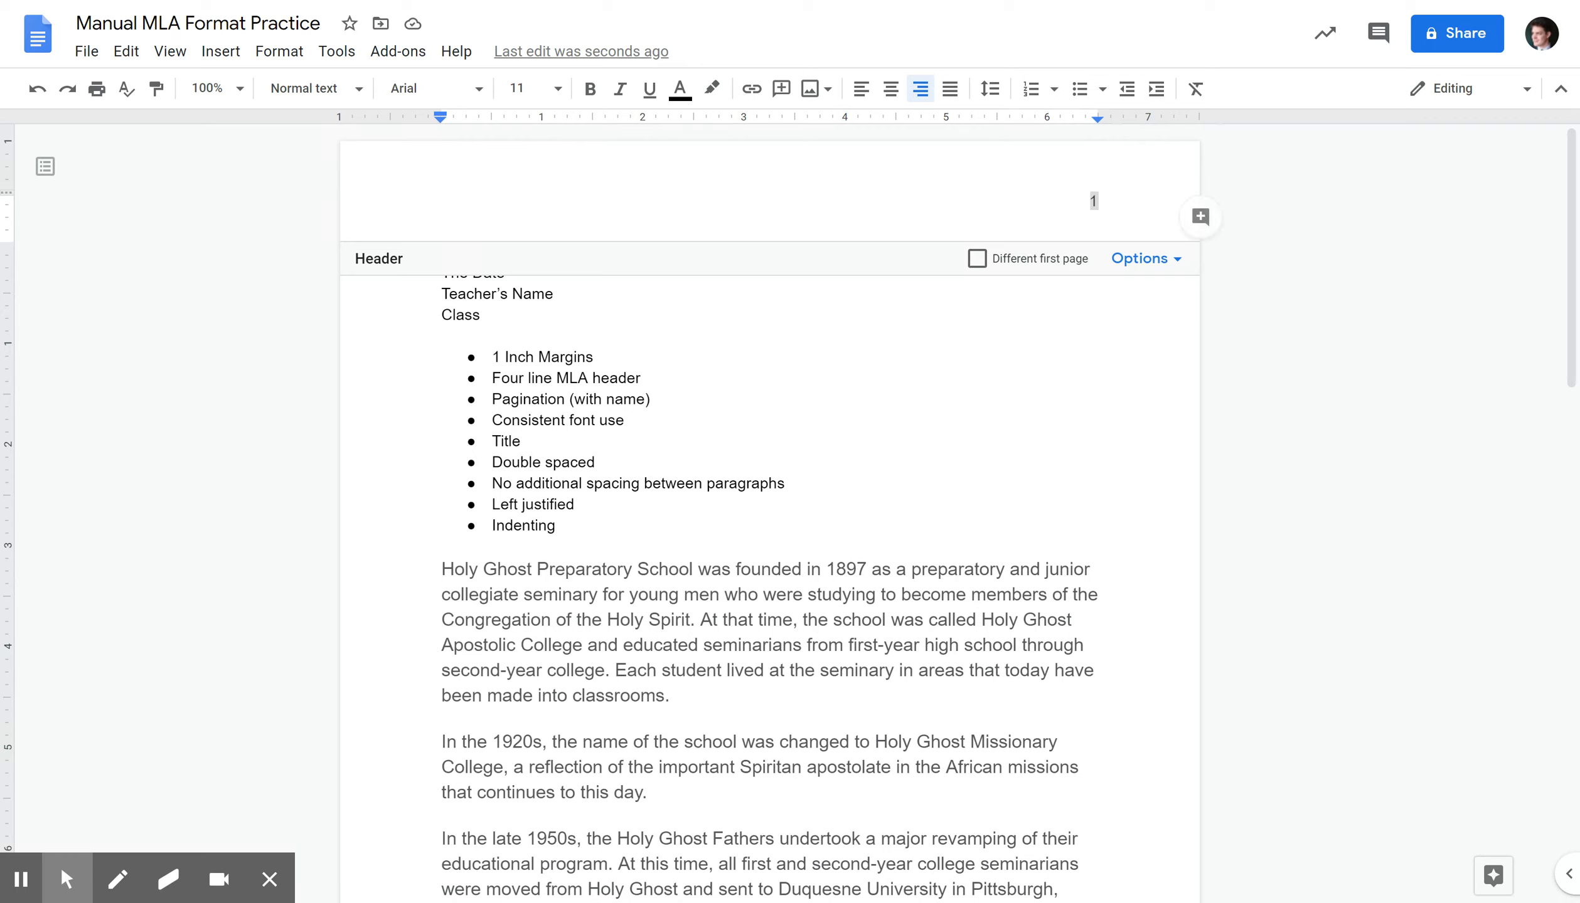
Return to the body text and insert a blank line above "Your First Name Last Name"
left_click(447, 272)
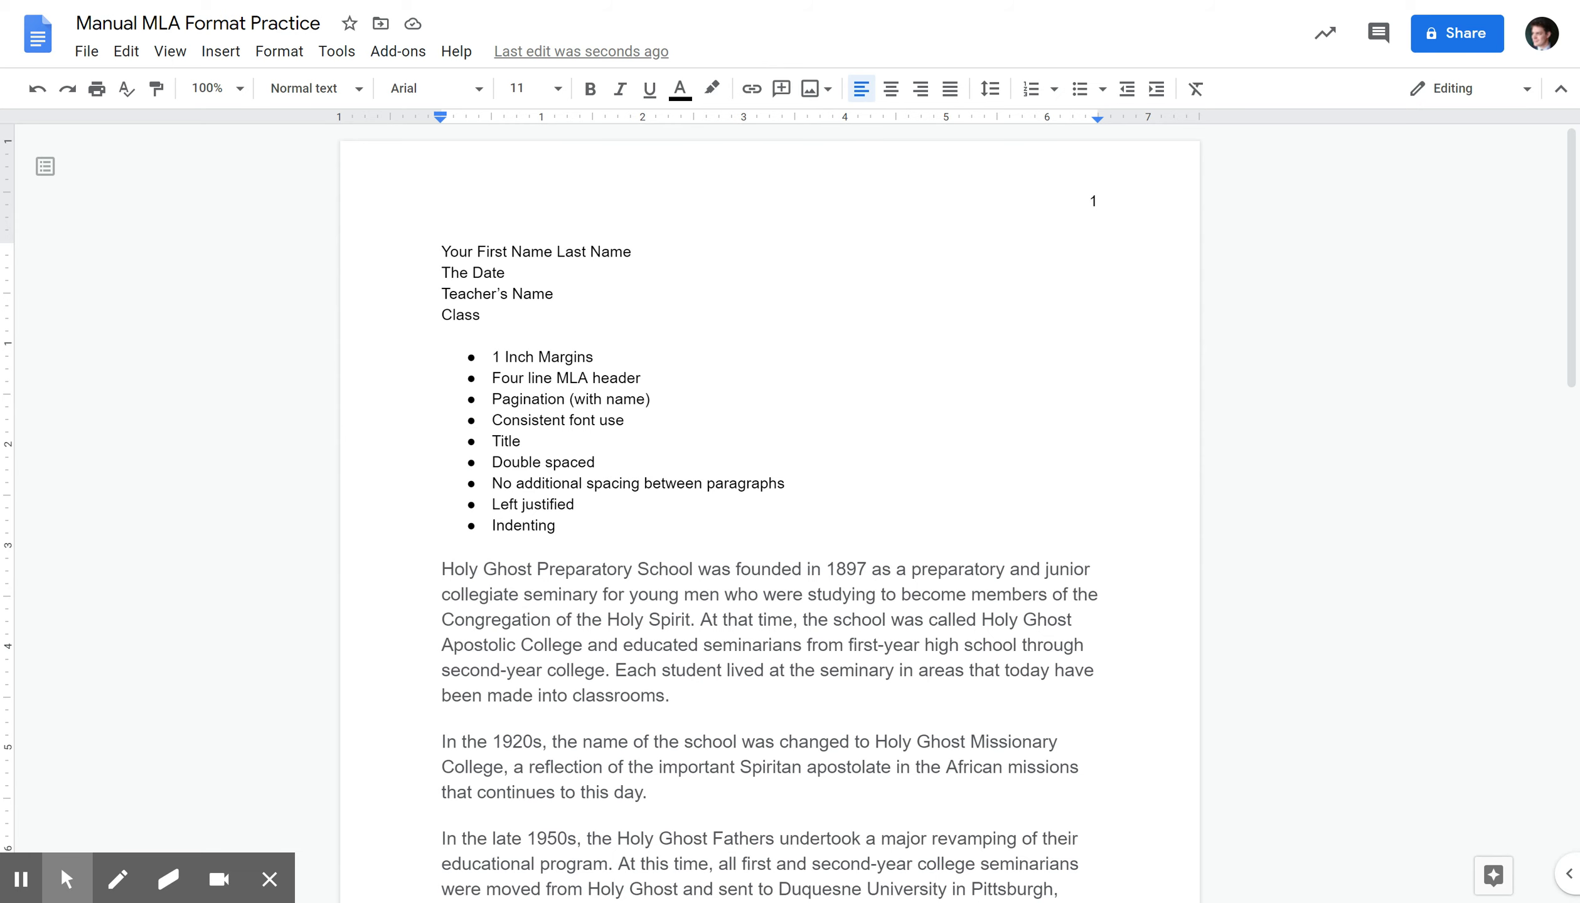
key("Return")
left_click(446, 249)
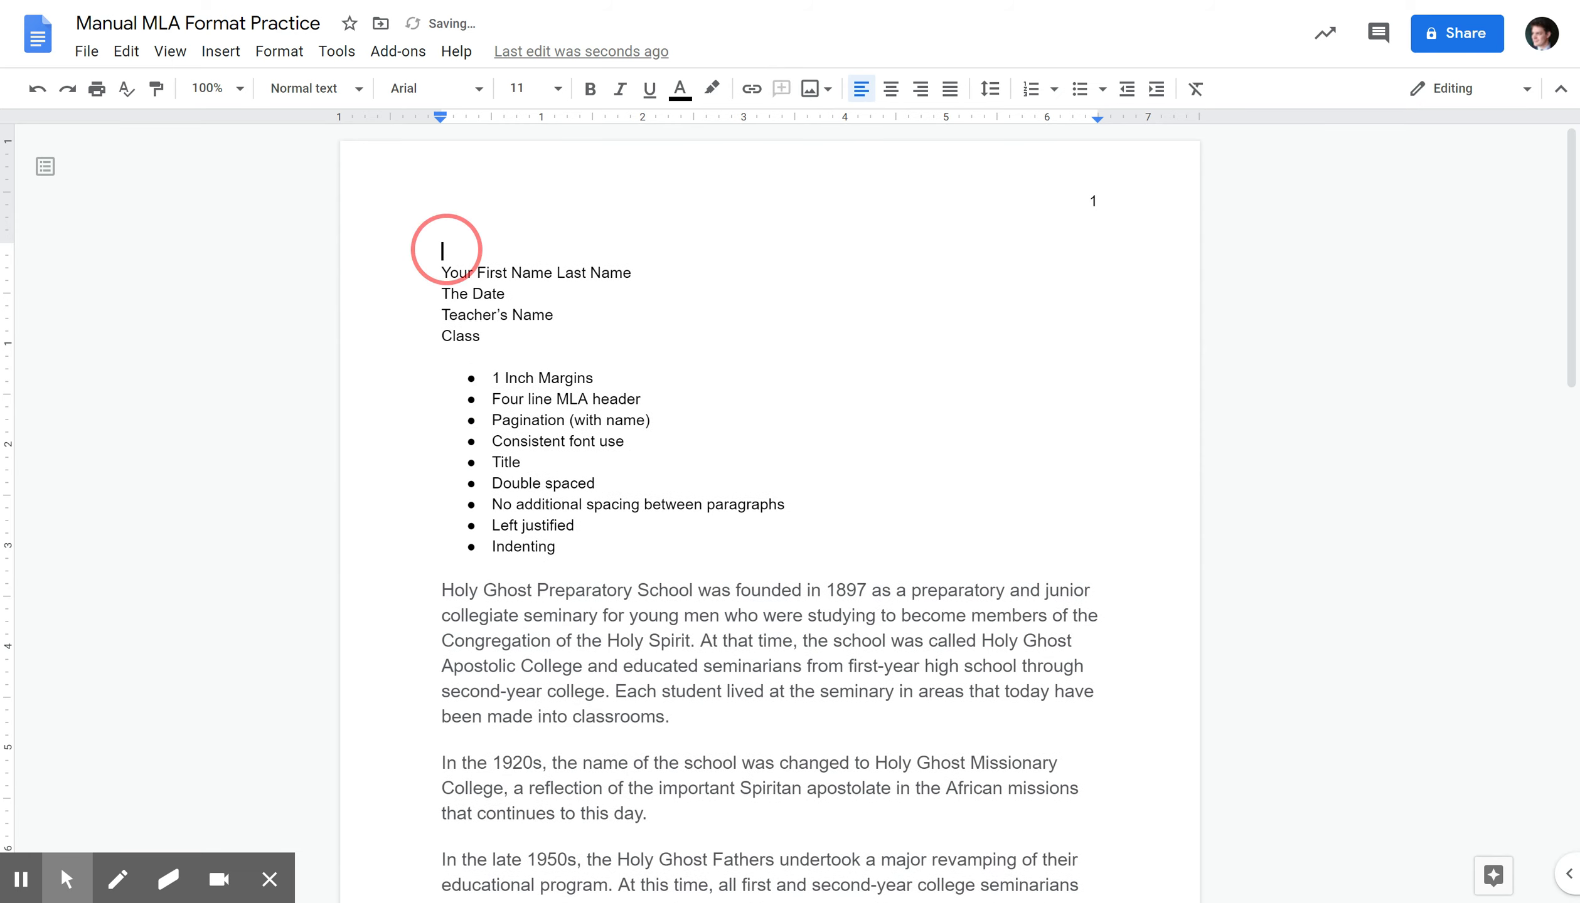
Try a manual page number "1", right-aligned on the blank line above the four-line header, and compare it with the second page's numbering
type("1")
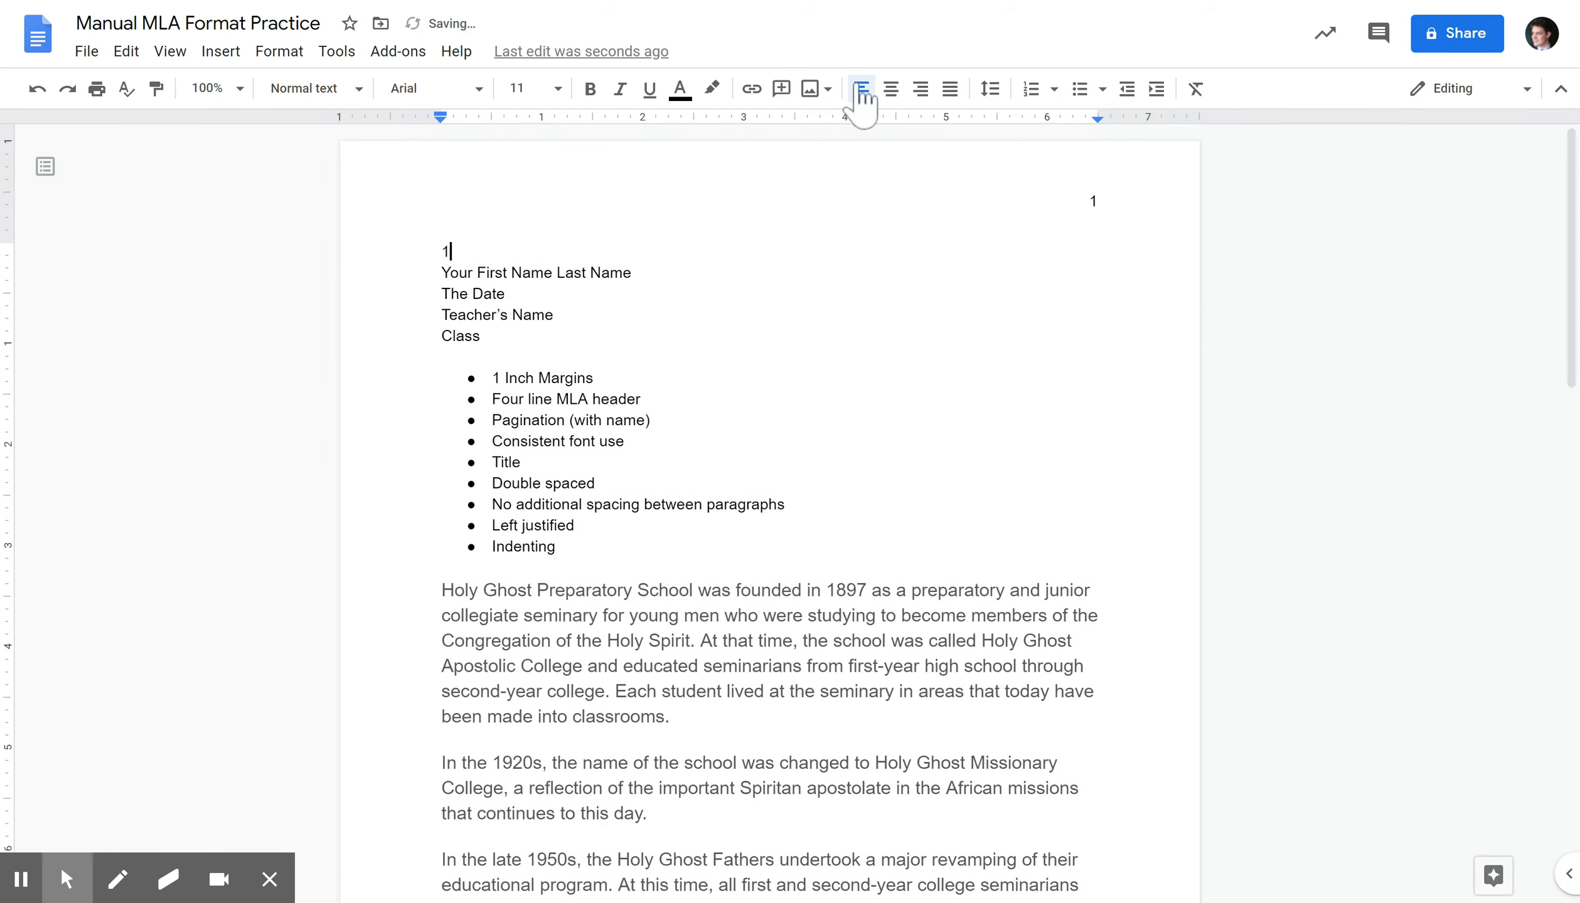
left_click(920, 88)
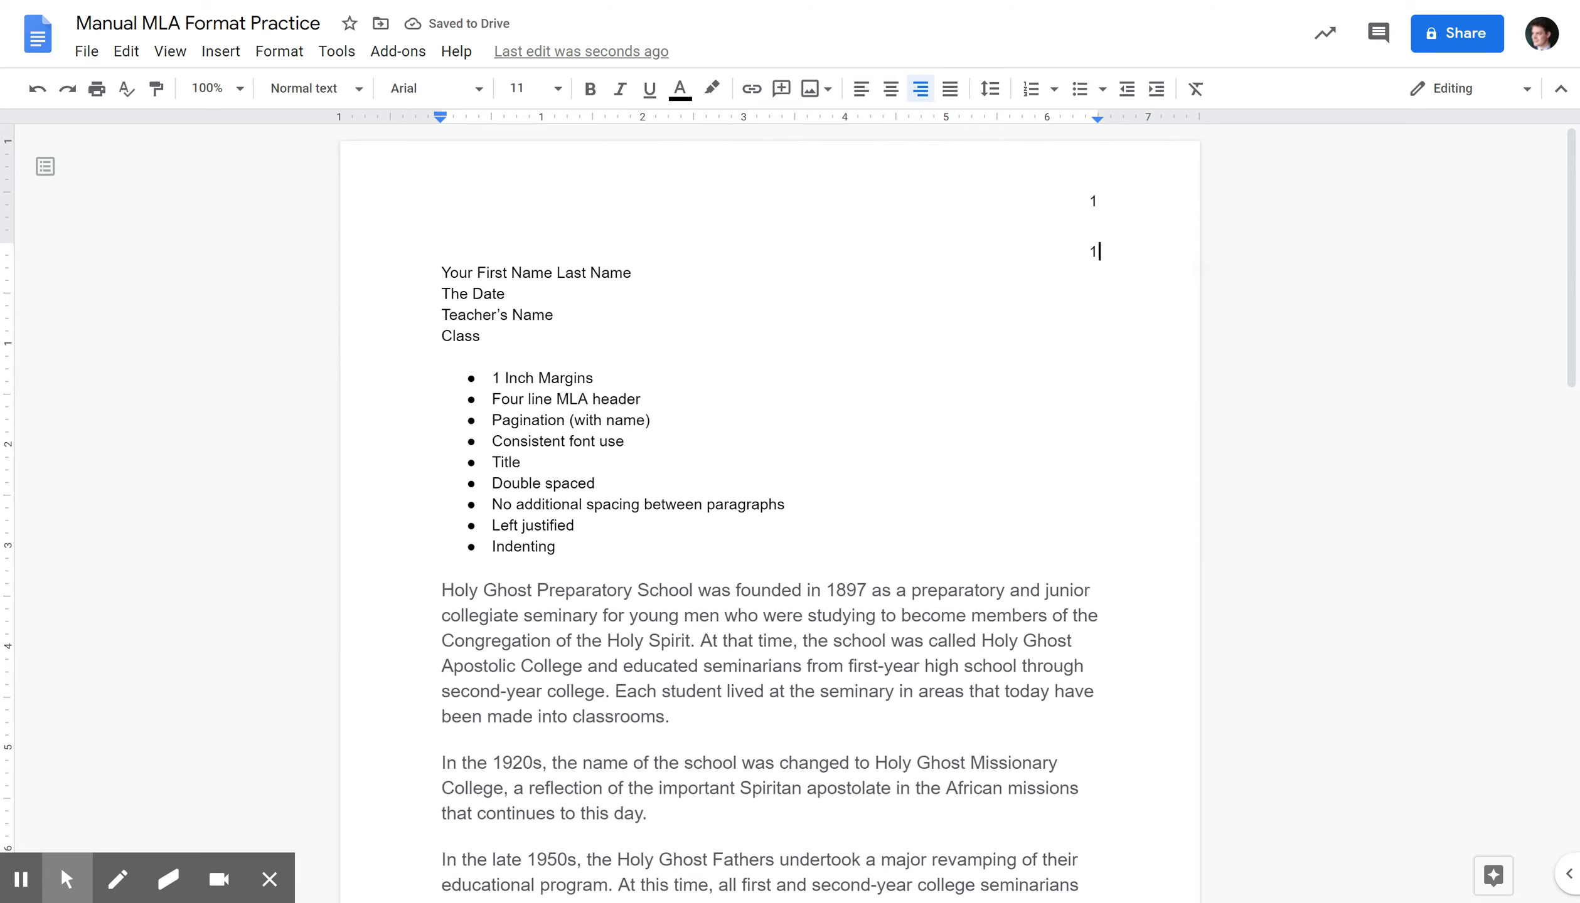
scroll(770, 520, "down", 20)
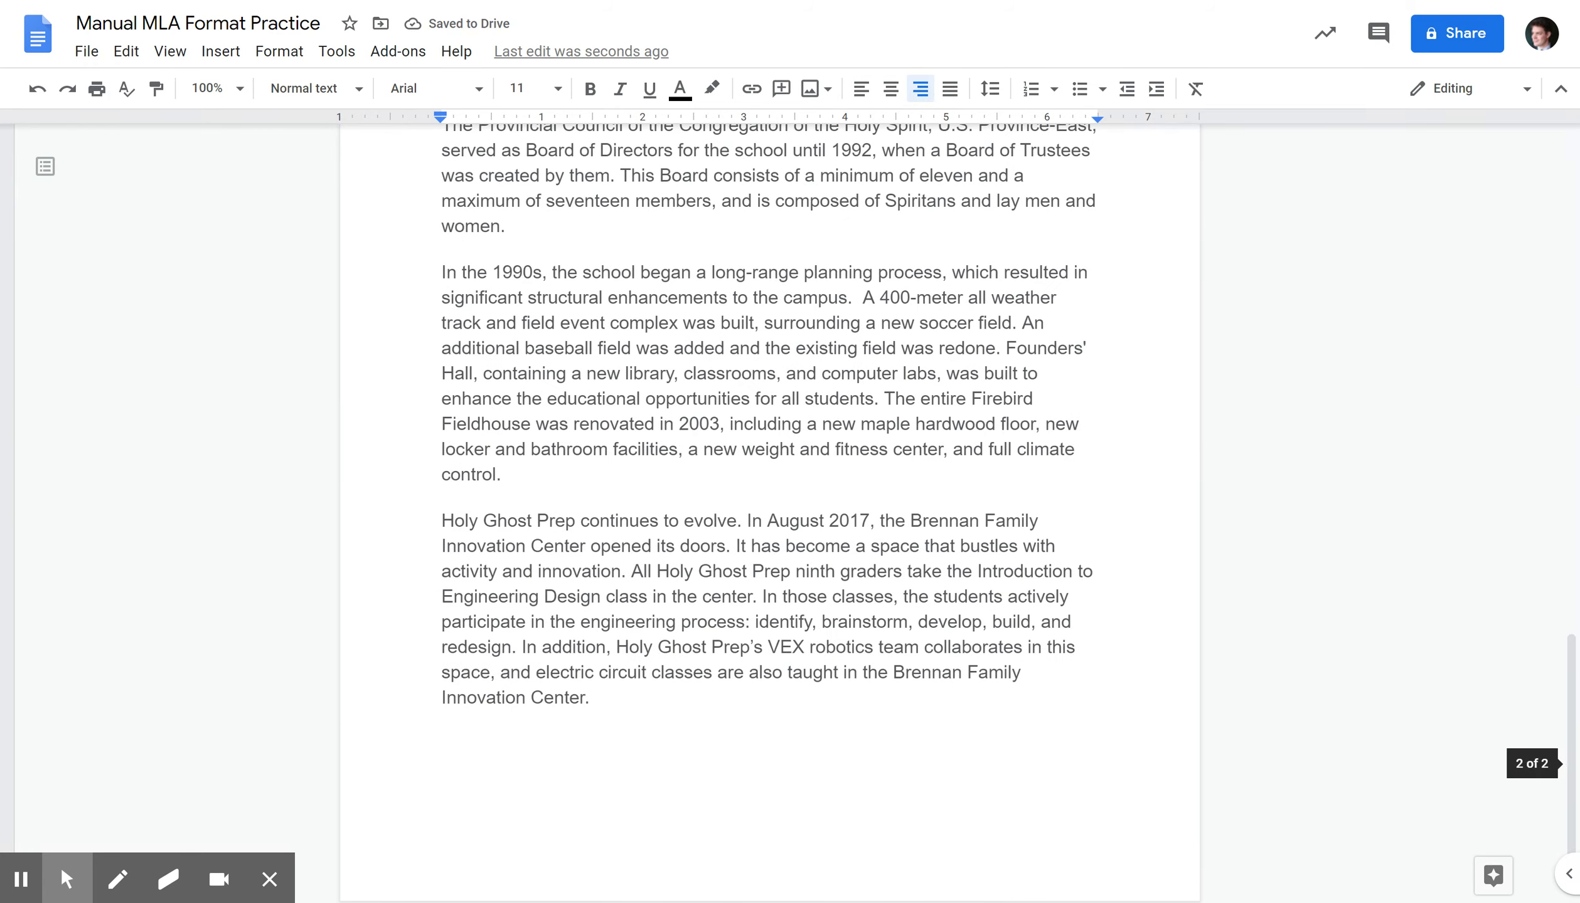
scroll(770, 502, "up", 6)
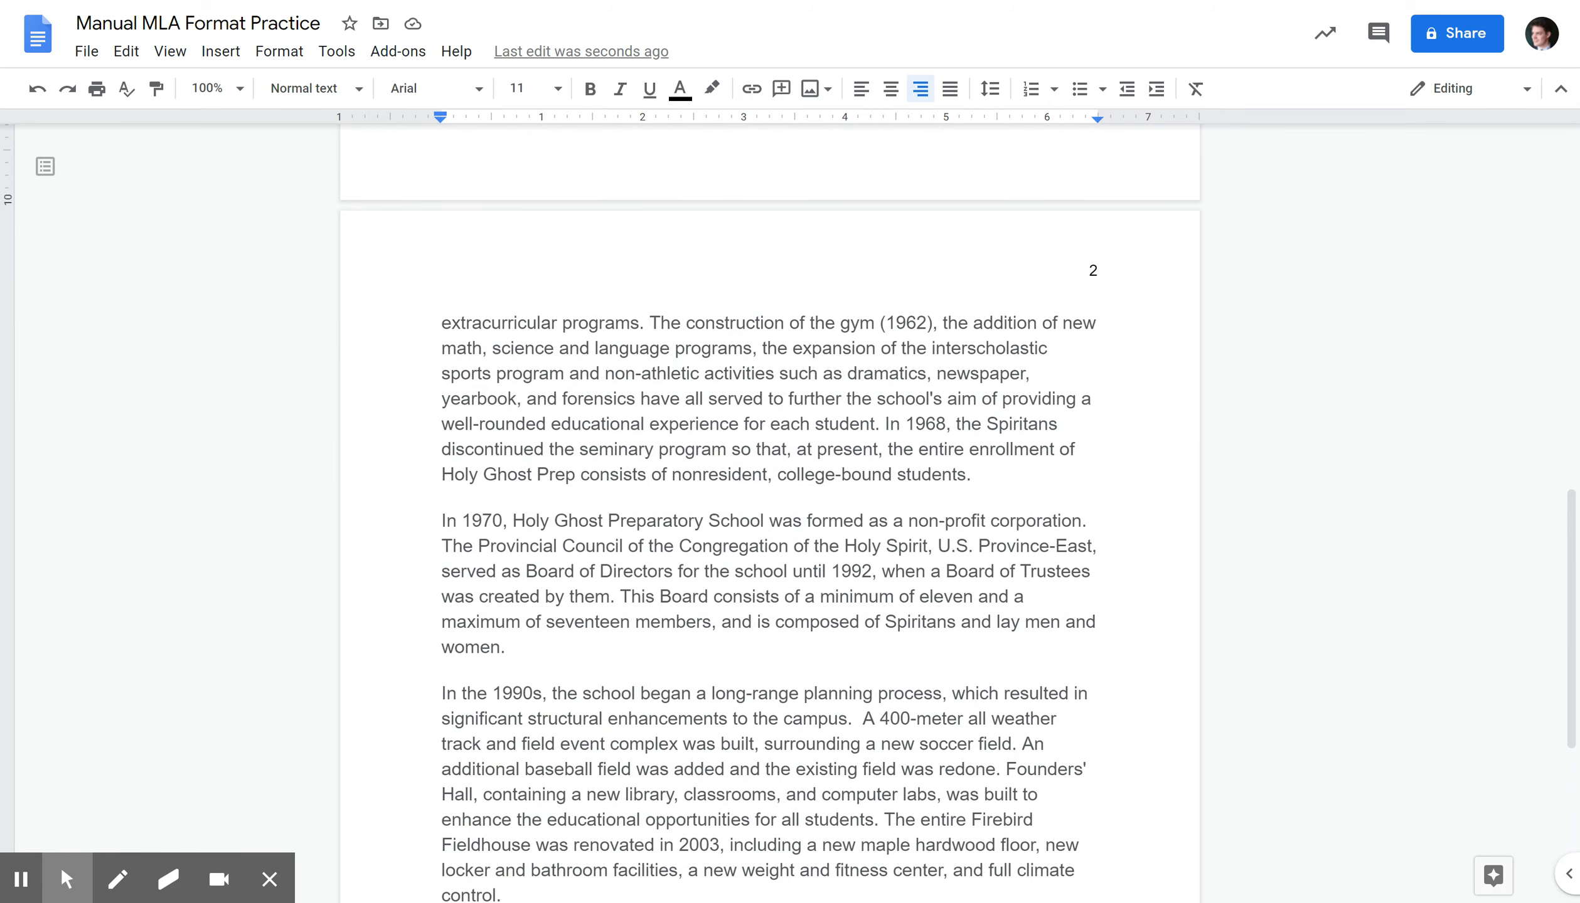
scroll(770, 502, "up", 2)
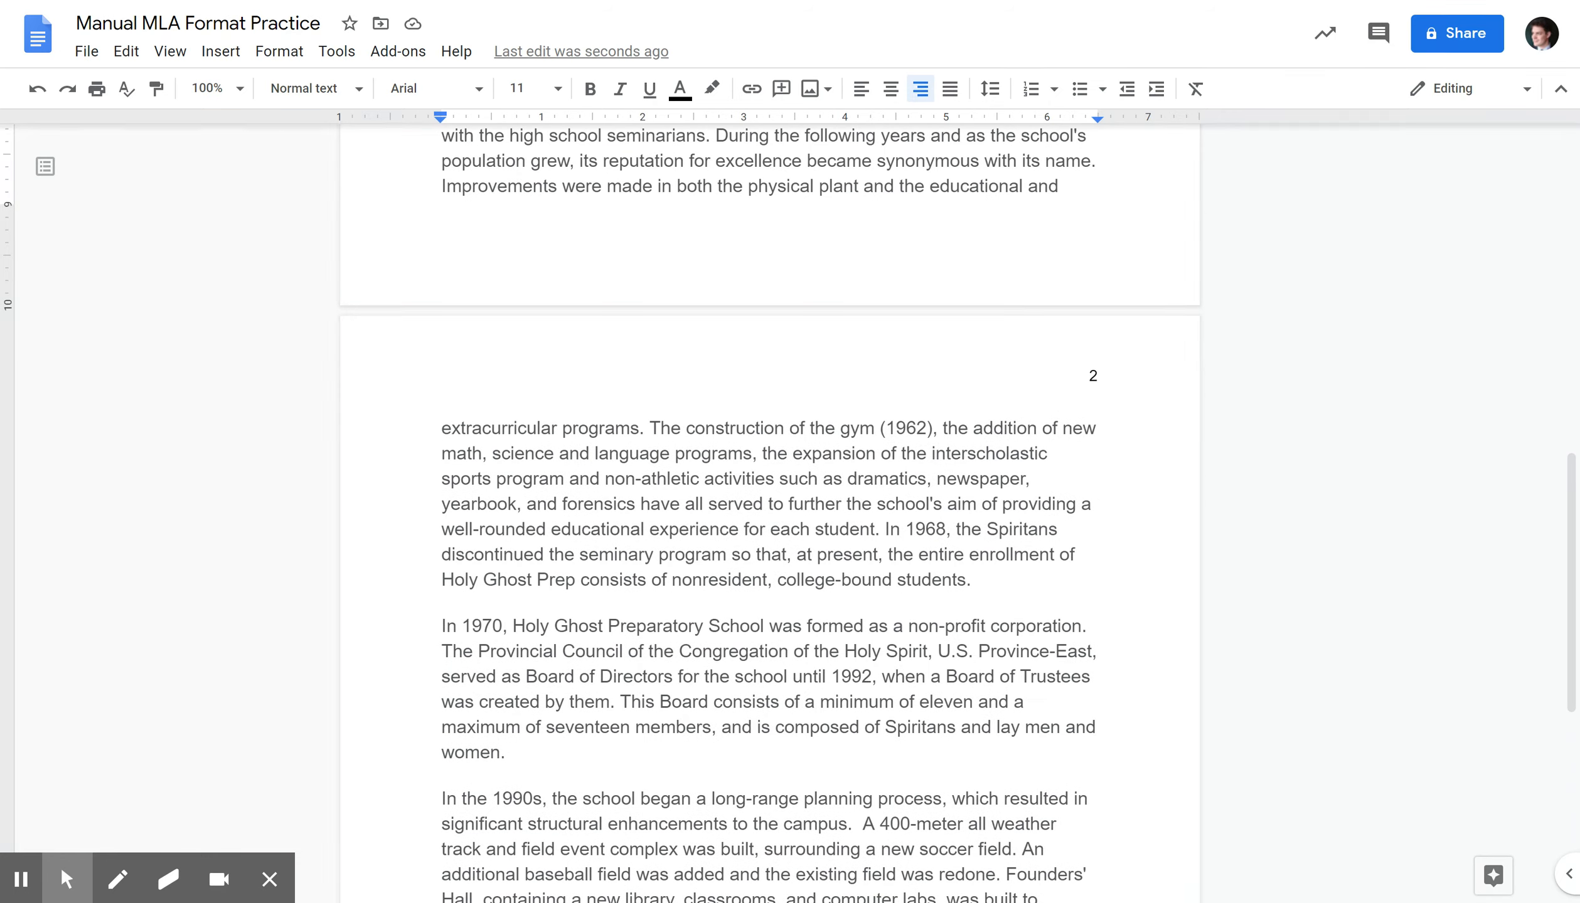
scroll(1086, 377, "up", 9)
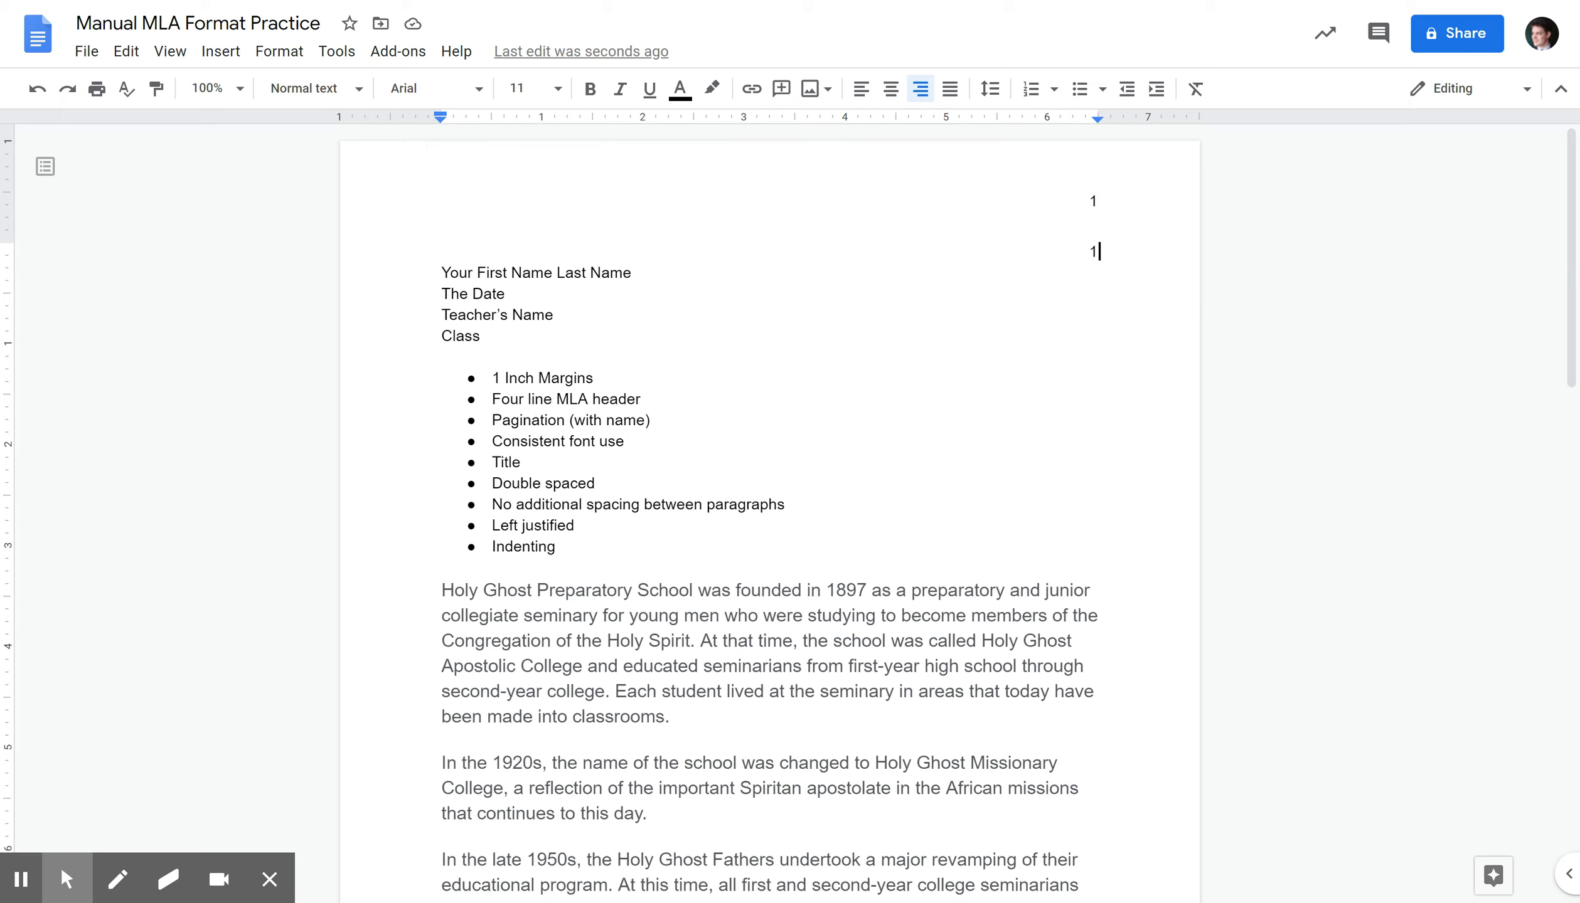
Delete the manual "1" and its extra line above "Your First Name Last Name", restoring left alignment
key("Return")
key("BackSpace")
key("ctrl+shift+e")
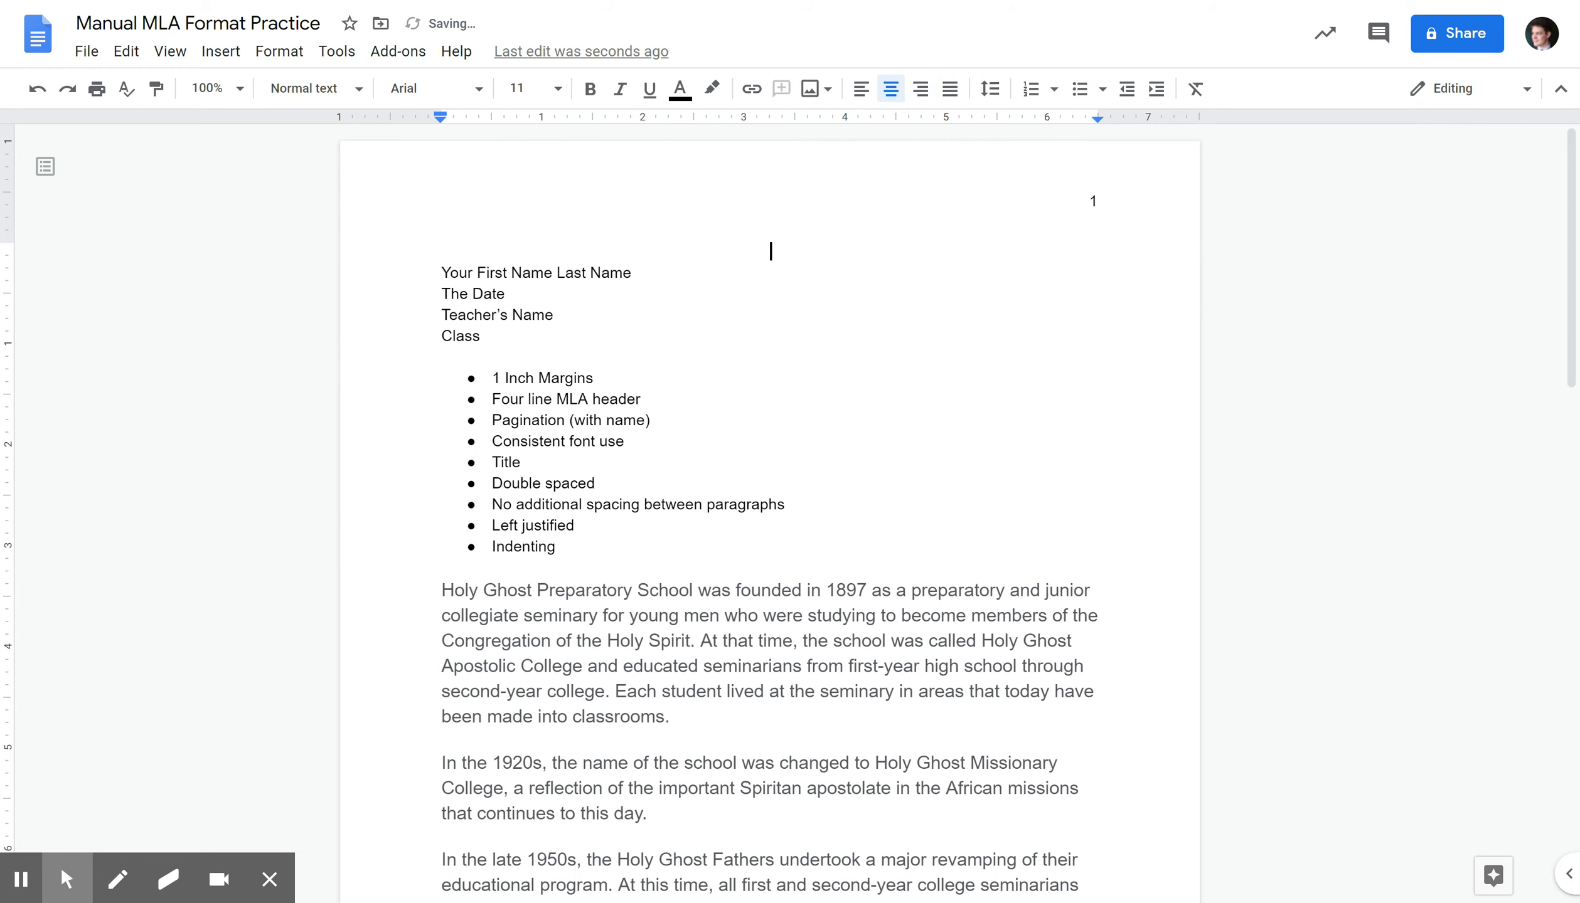
key("ctrl+shift+l")
key("Delete")
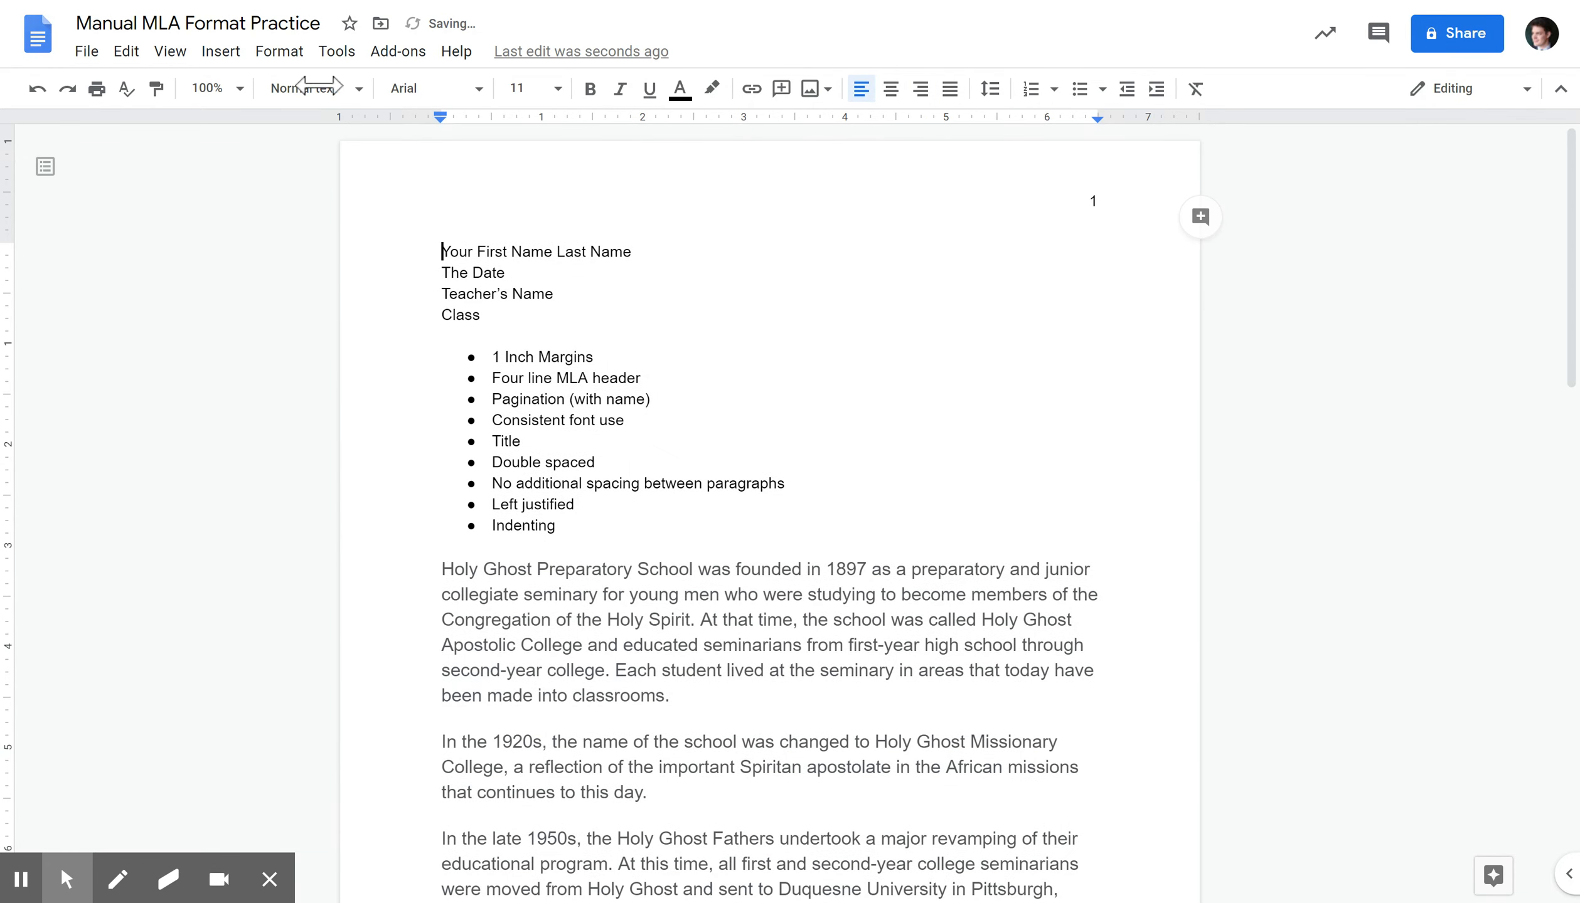
left_click(221, 62)
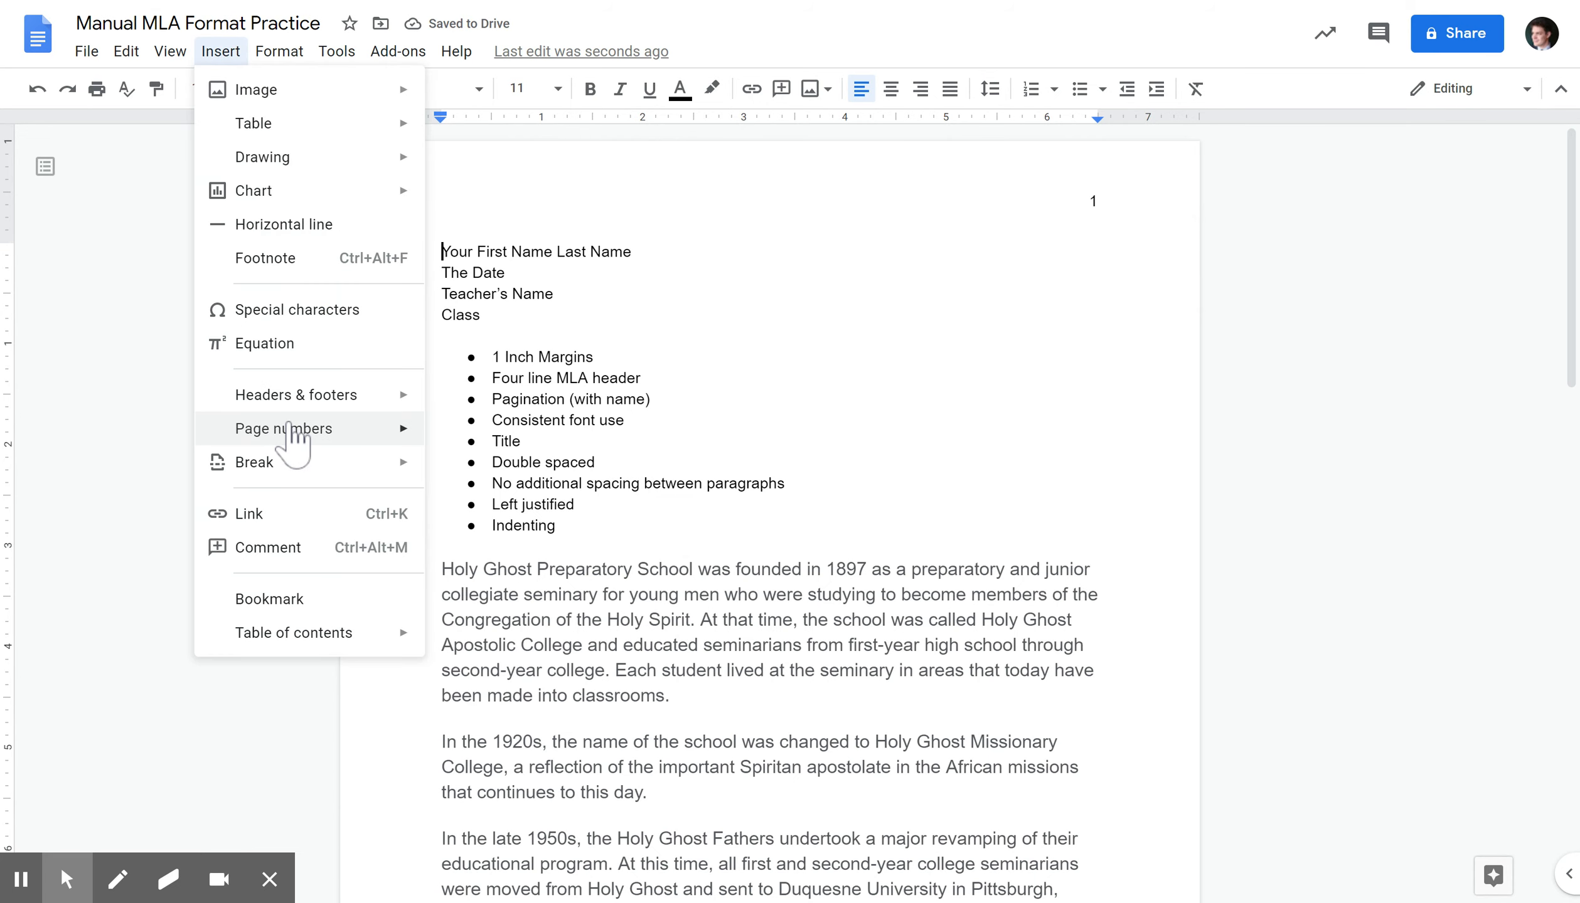
mouse_move(289, 426)
left_click(1069, 199)
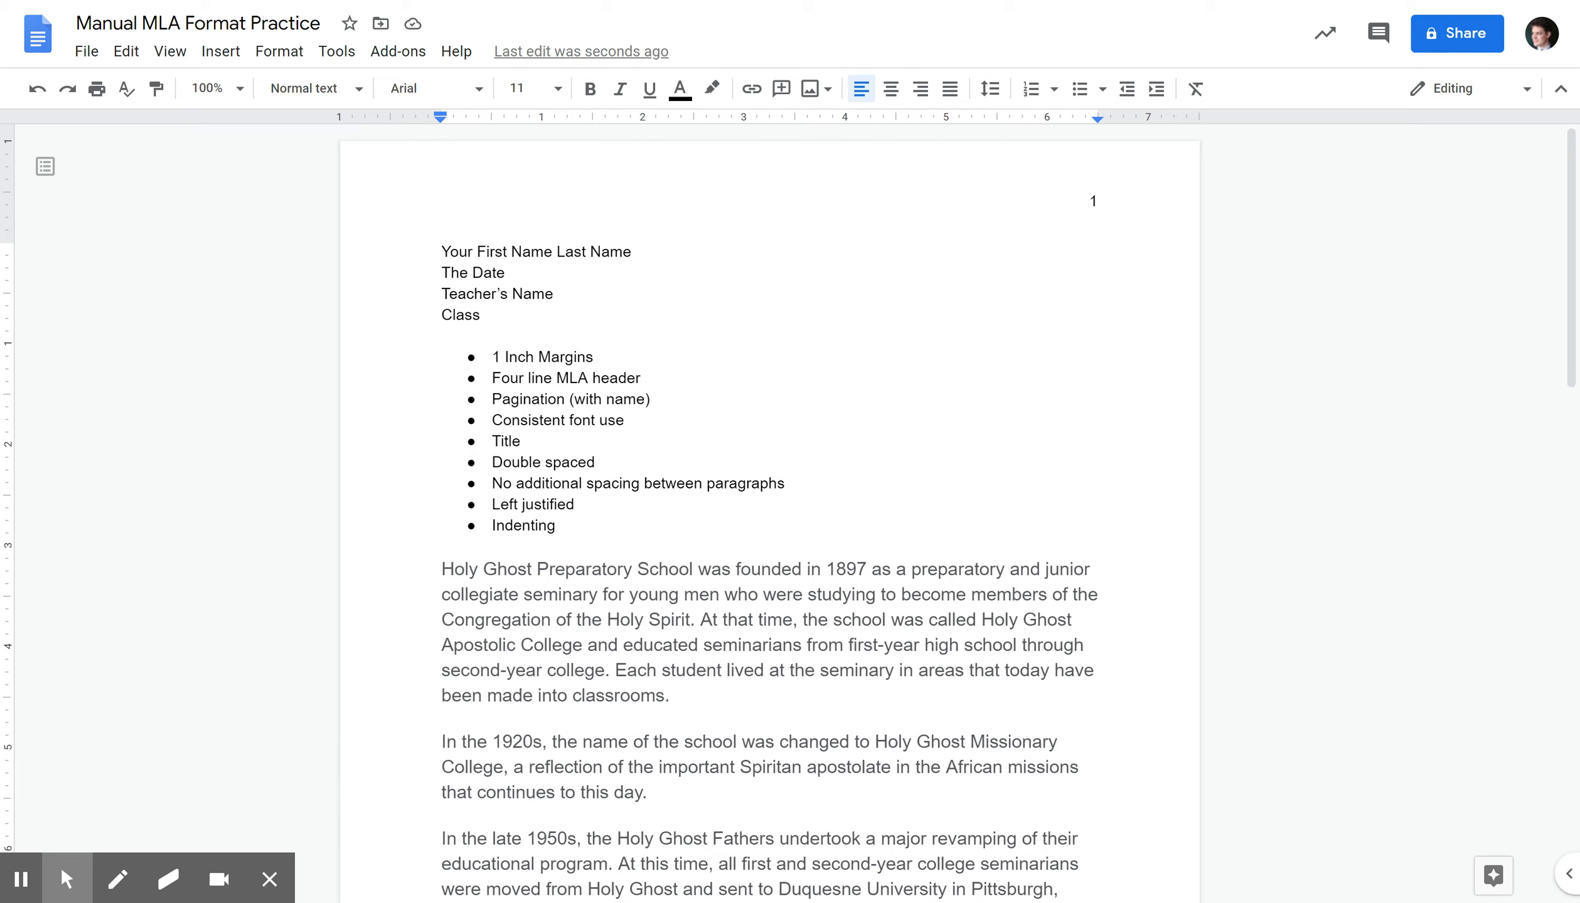
Add "last" to the pagination checklist item so it reads "Pagination (with last name)"
left_click(612, 400)
type("last")
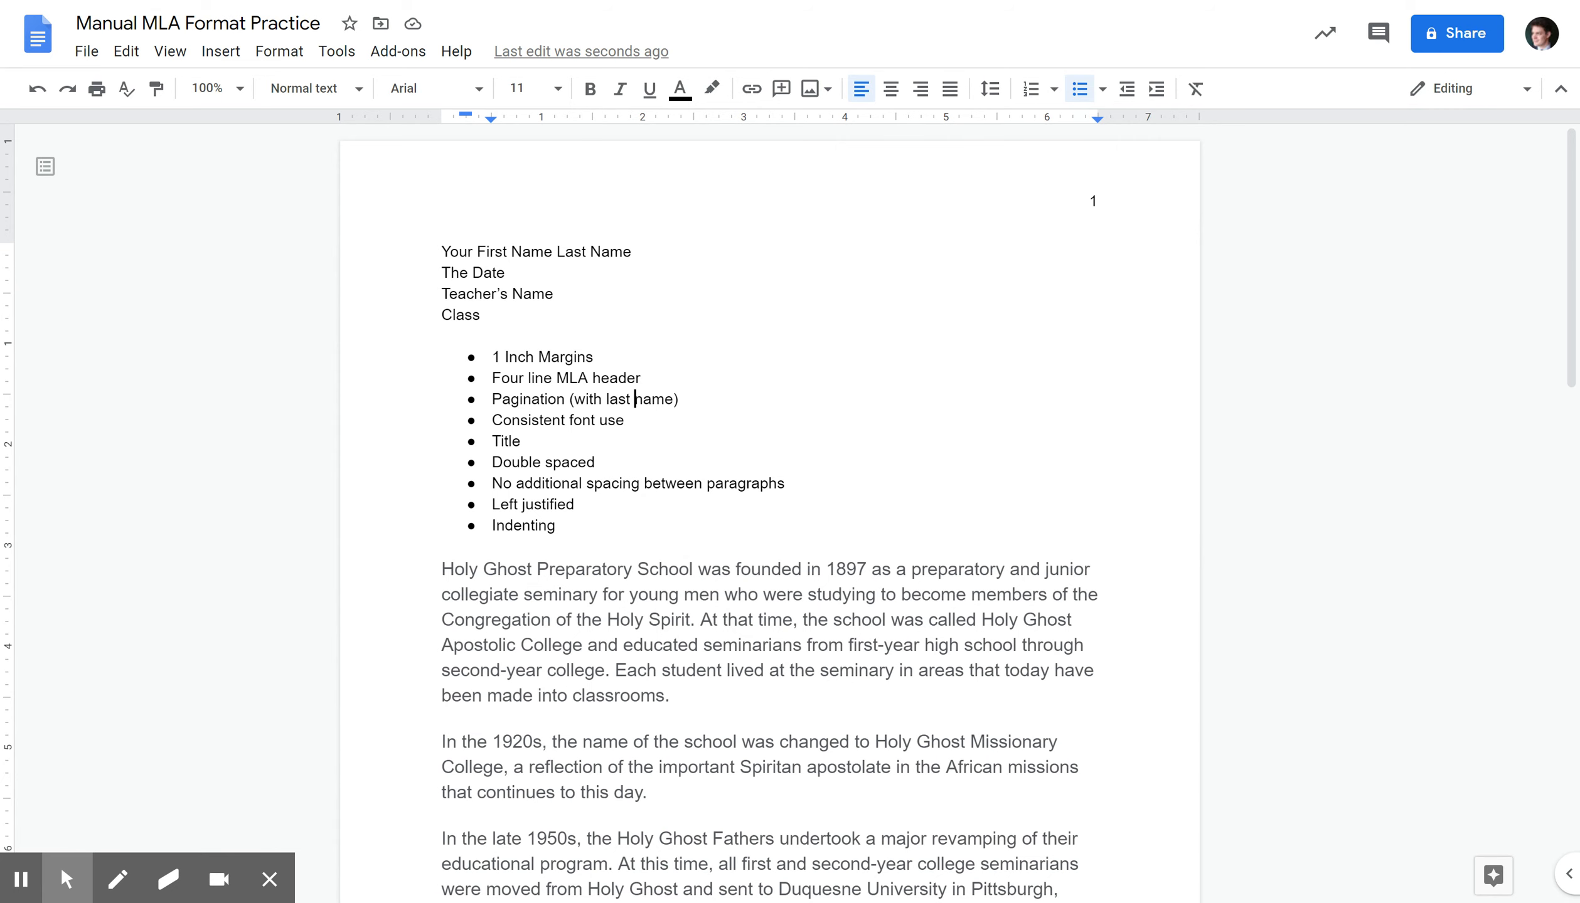
Add "Last Name" before the page number in the page header and check that it repeats on page 2
double_click(1092, 200)
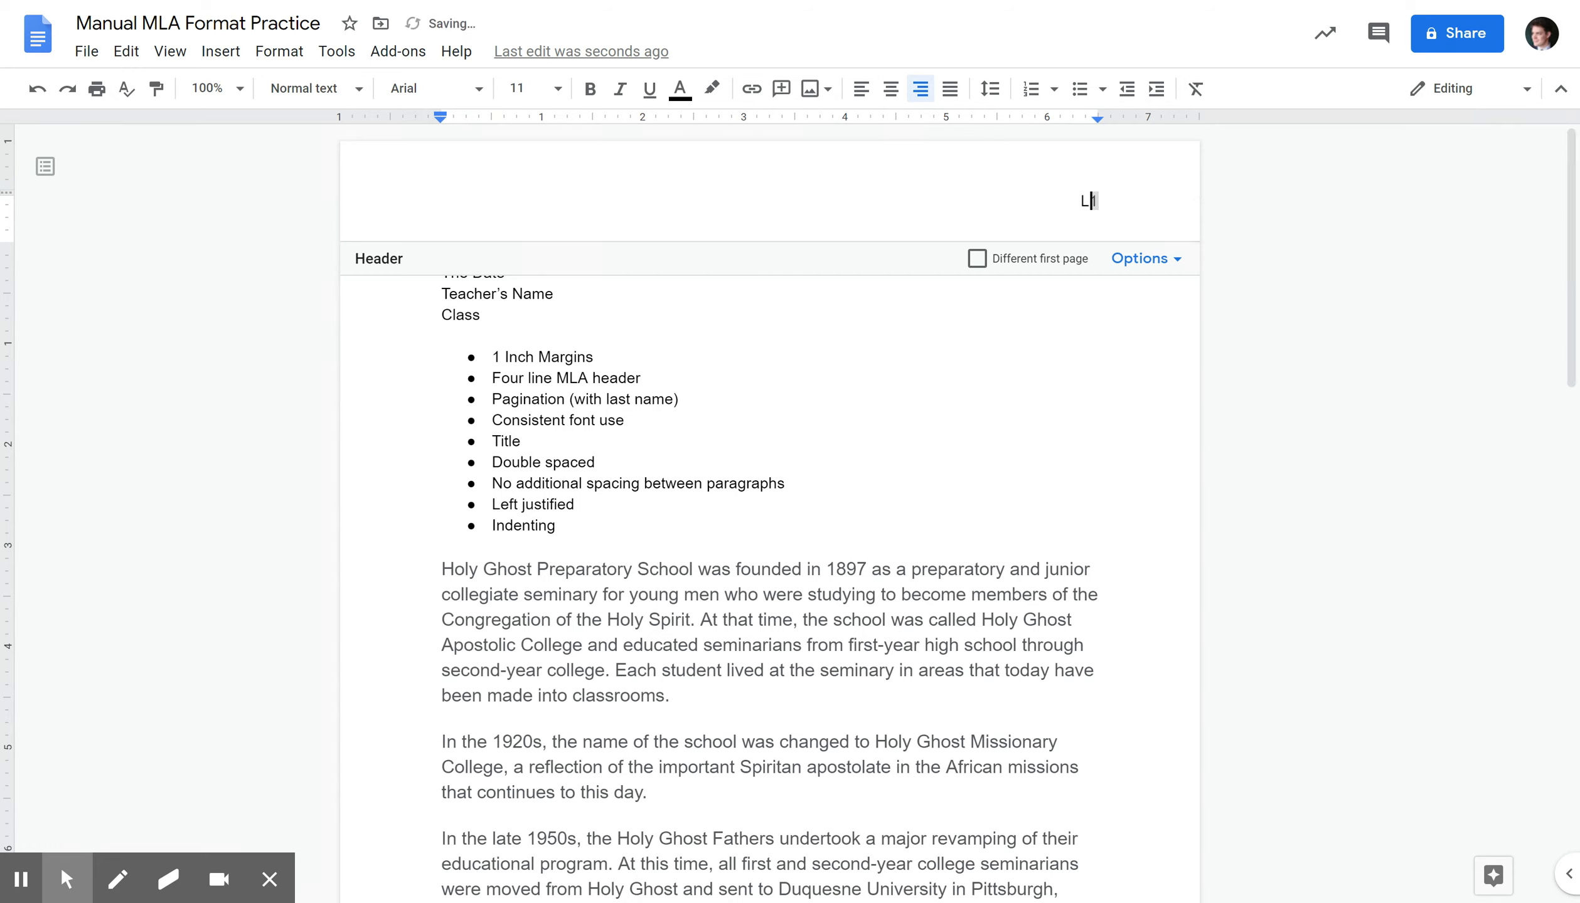
type("Last Name")
key("Escape")
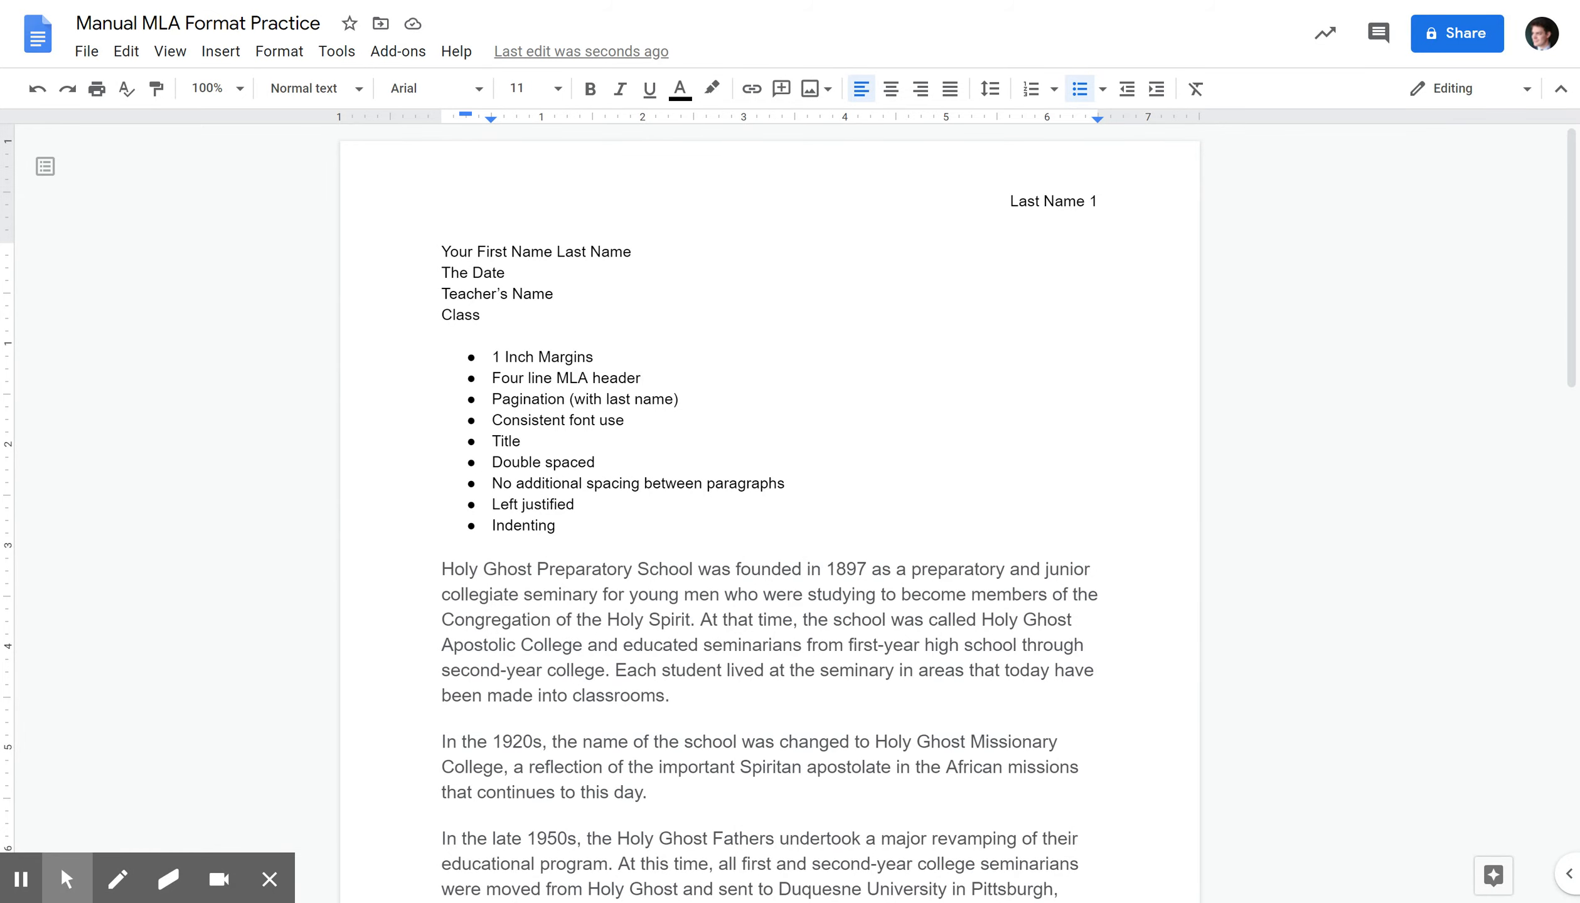
scroll(1199, 412, "down", 12)
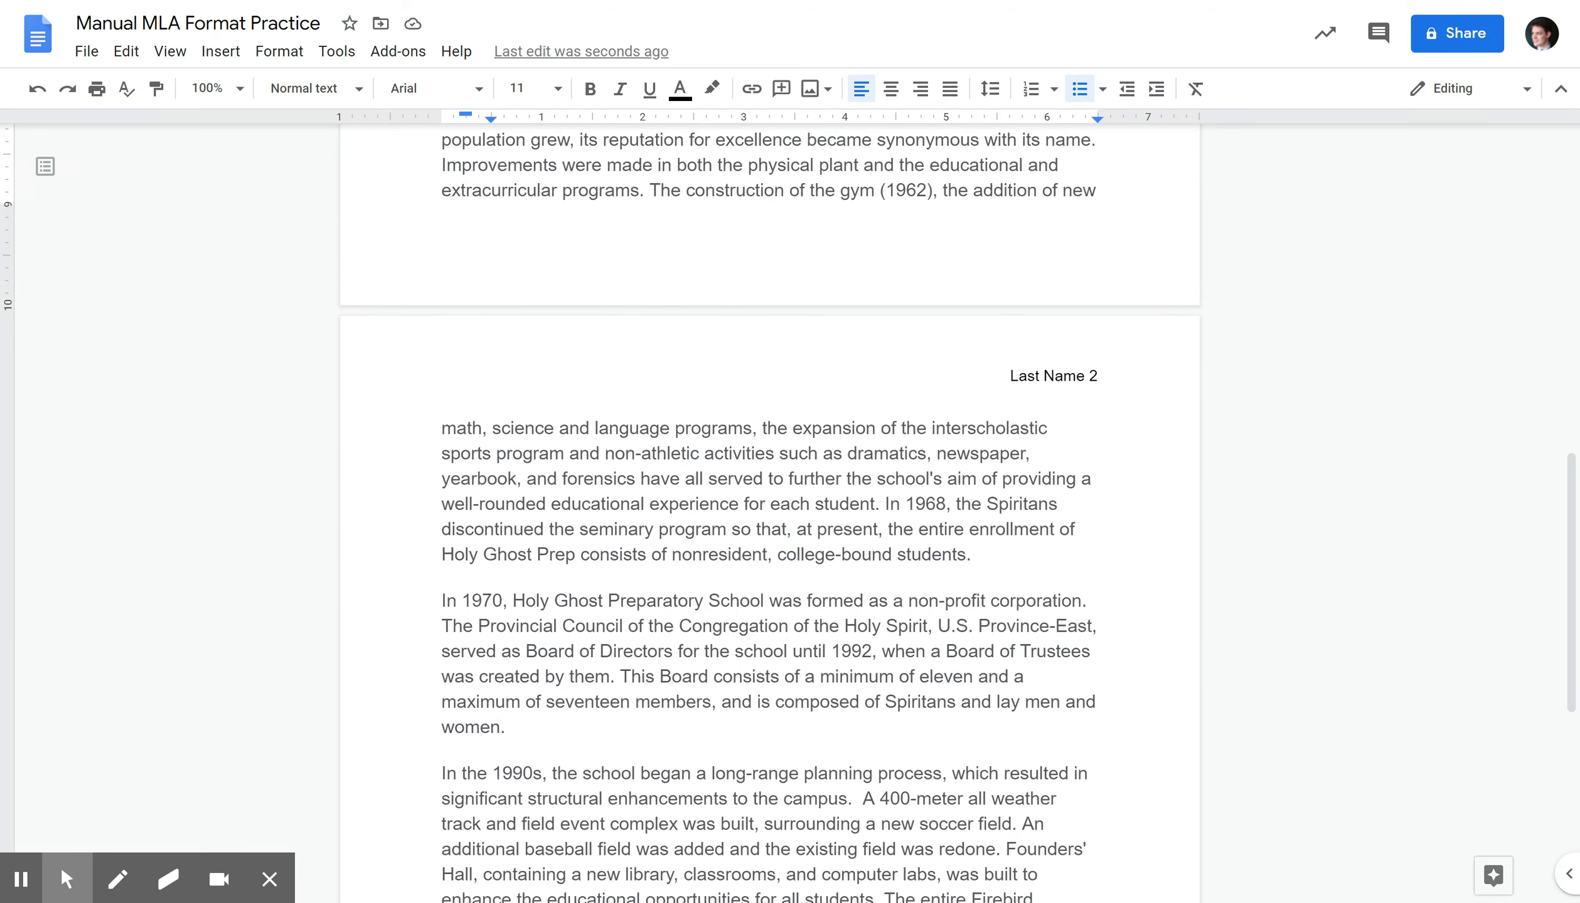
scroll(769, 520, "up", 15)
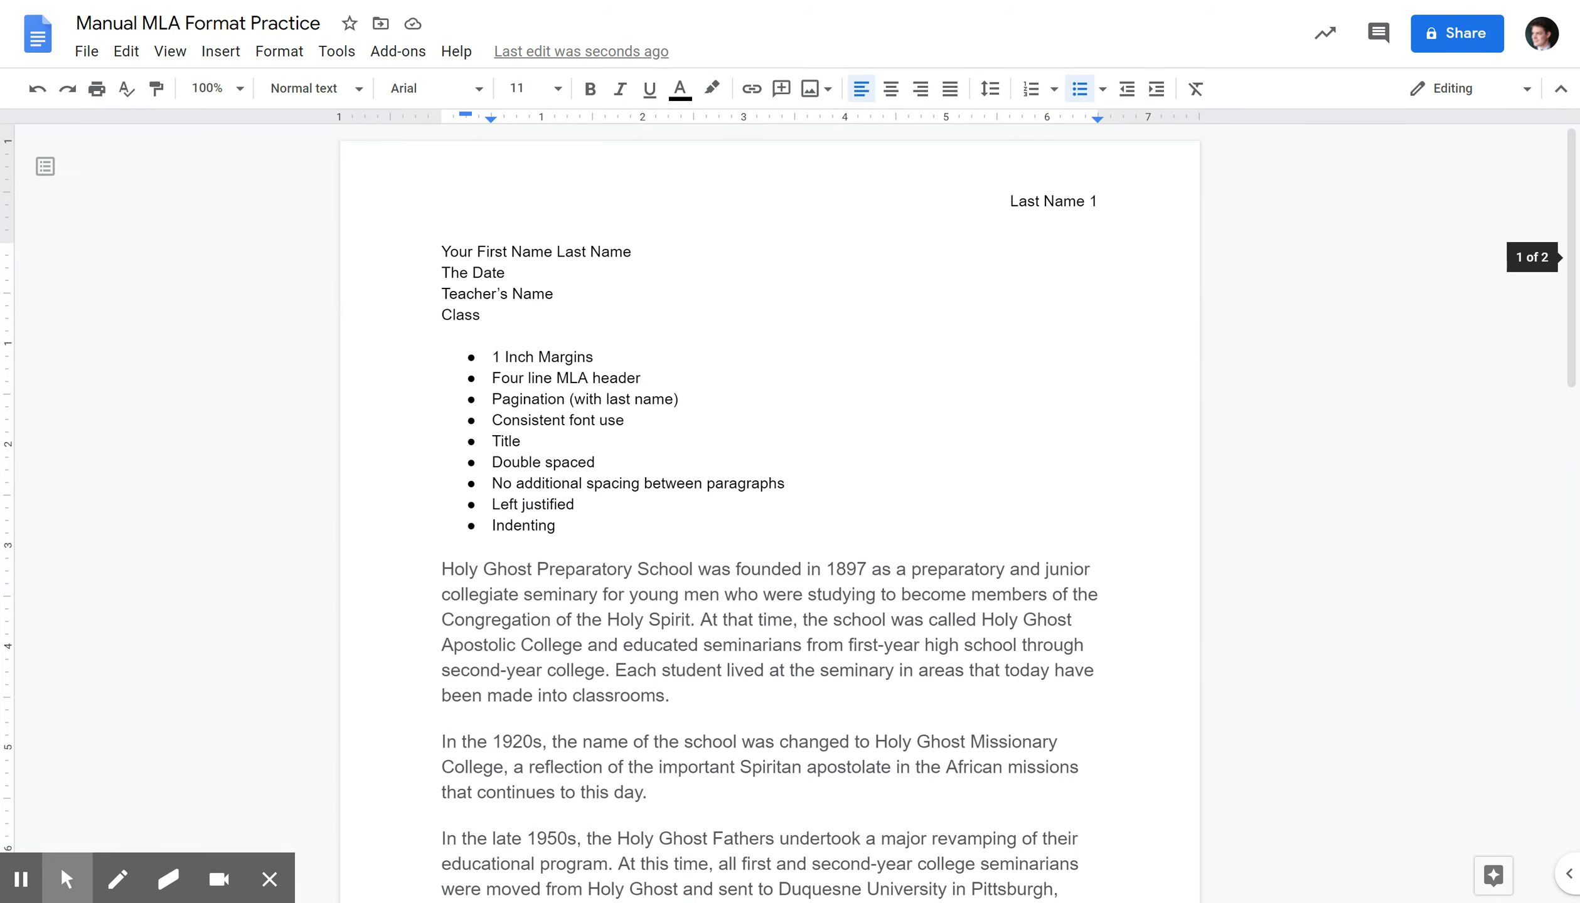
Try entering a right-aligned last name on a new body line above the four-line header, and check page 2 for it
double_click(442, 251)
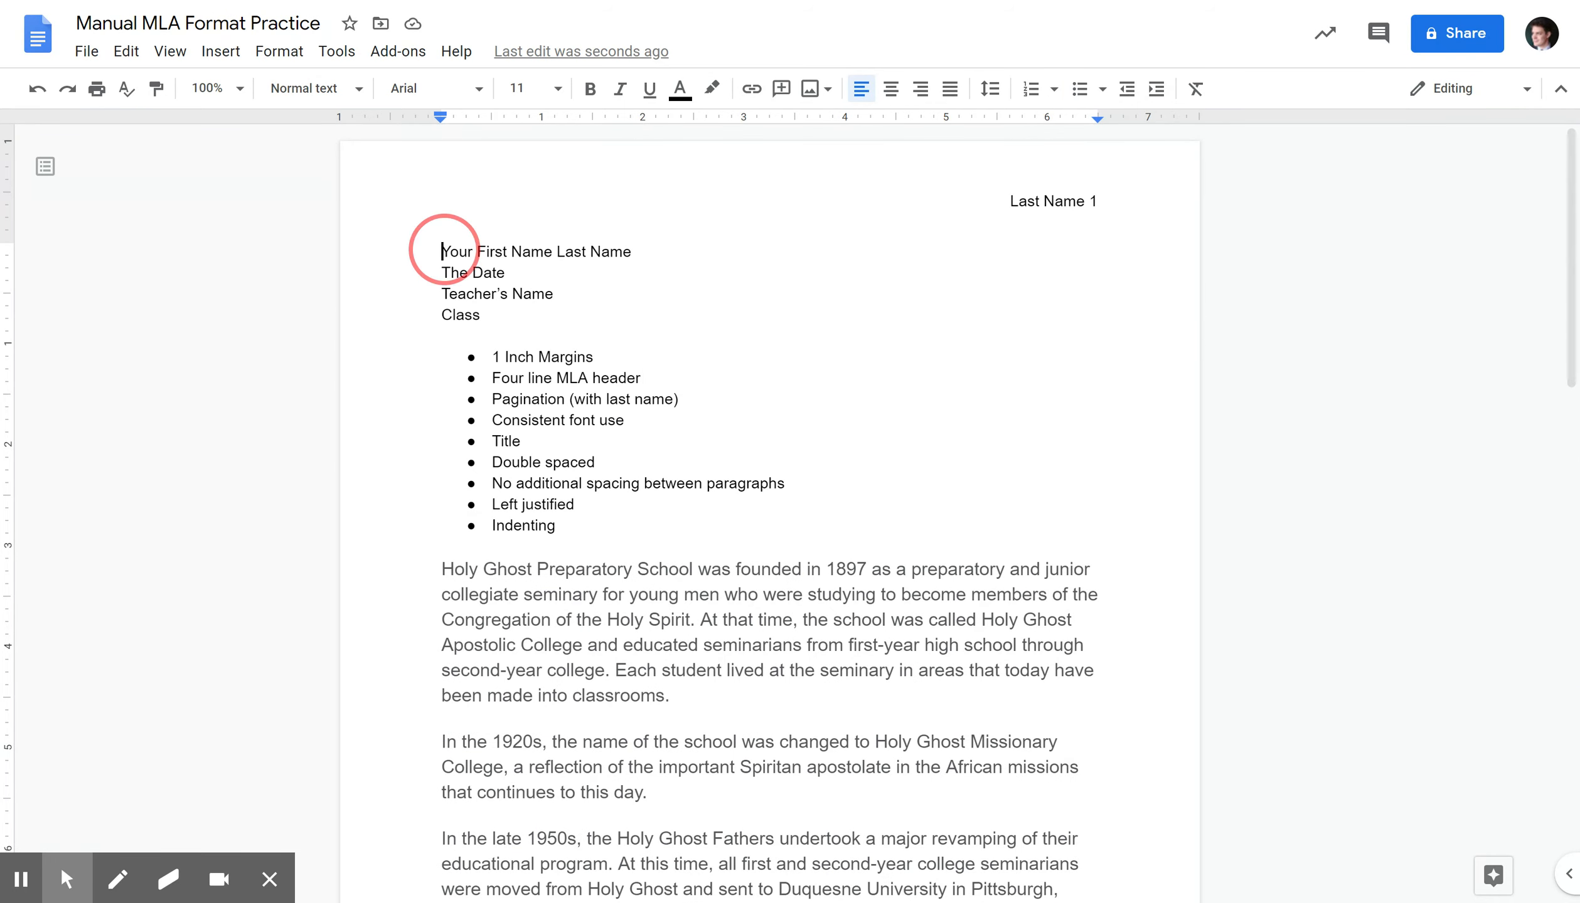
key("Left")
key("Return")
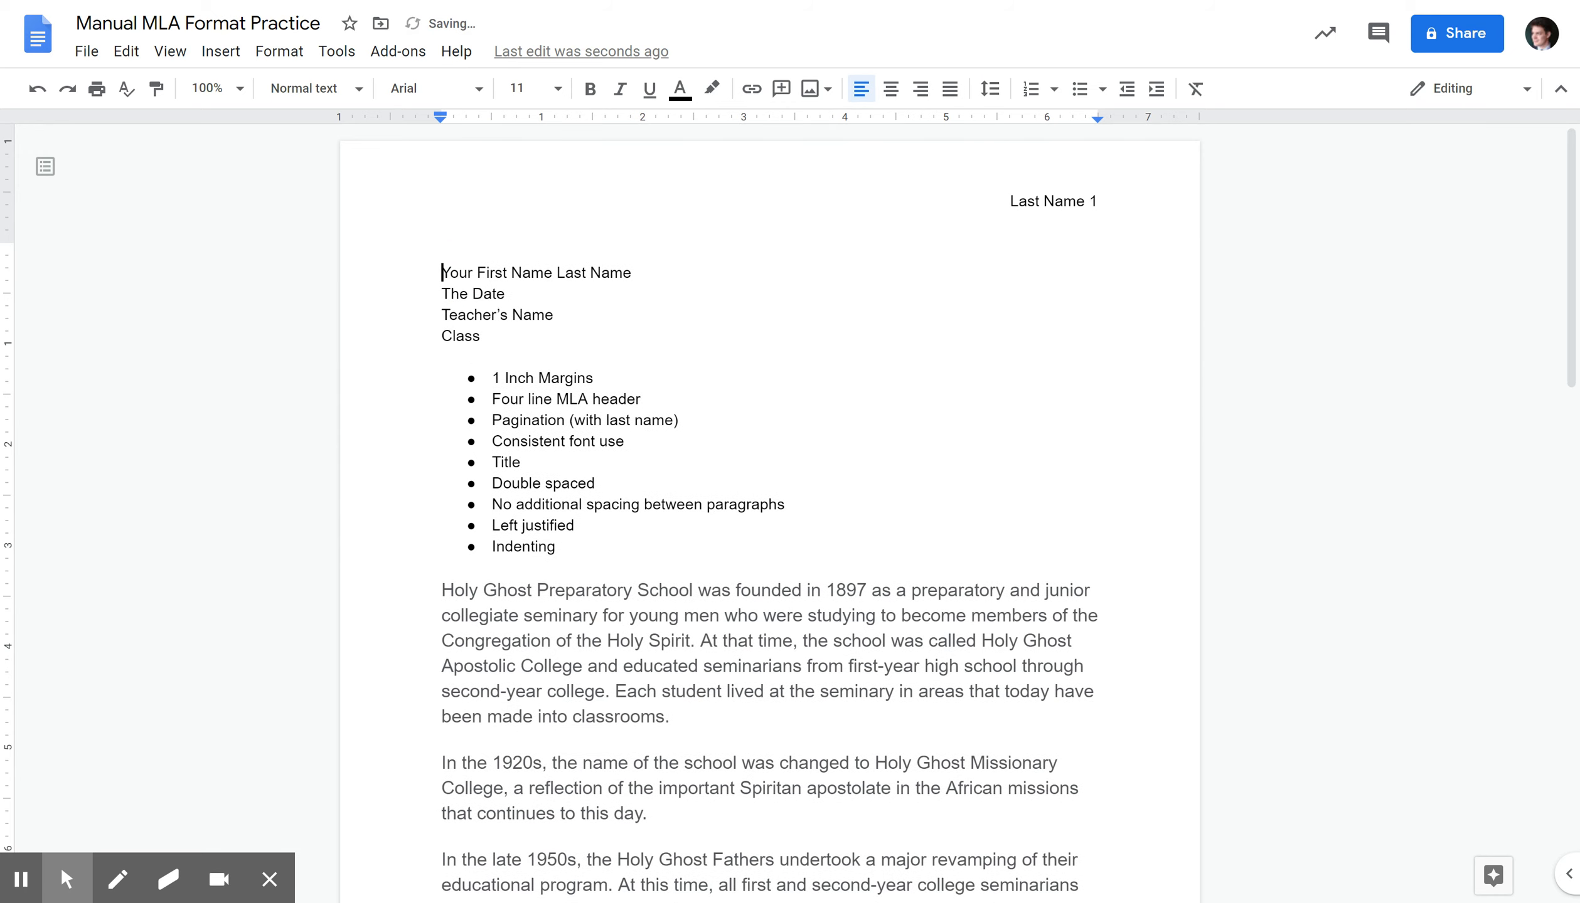
key("Up")
type("Scanlon")
left_click(920, 89)
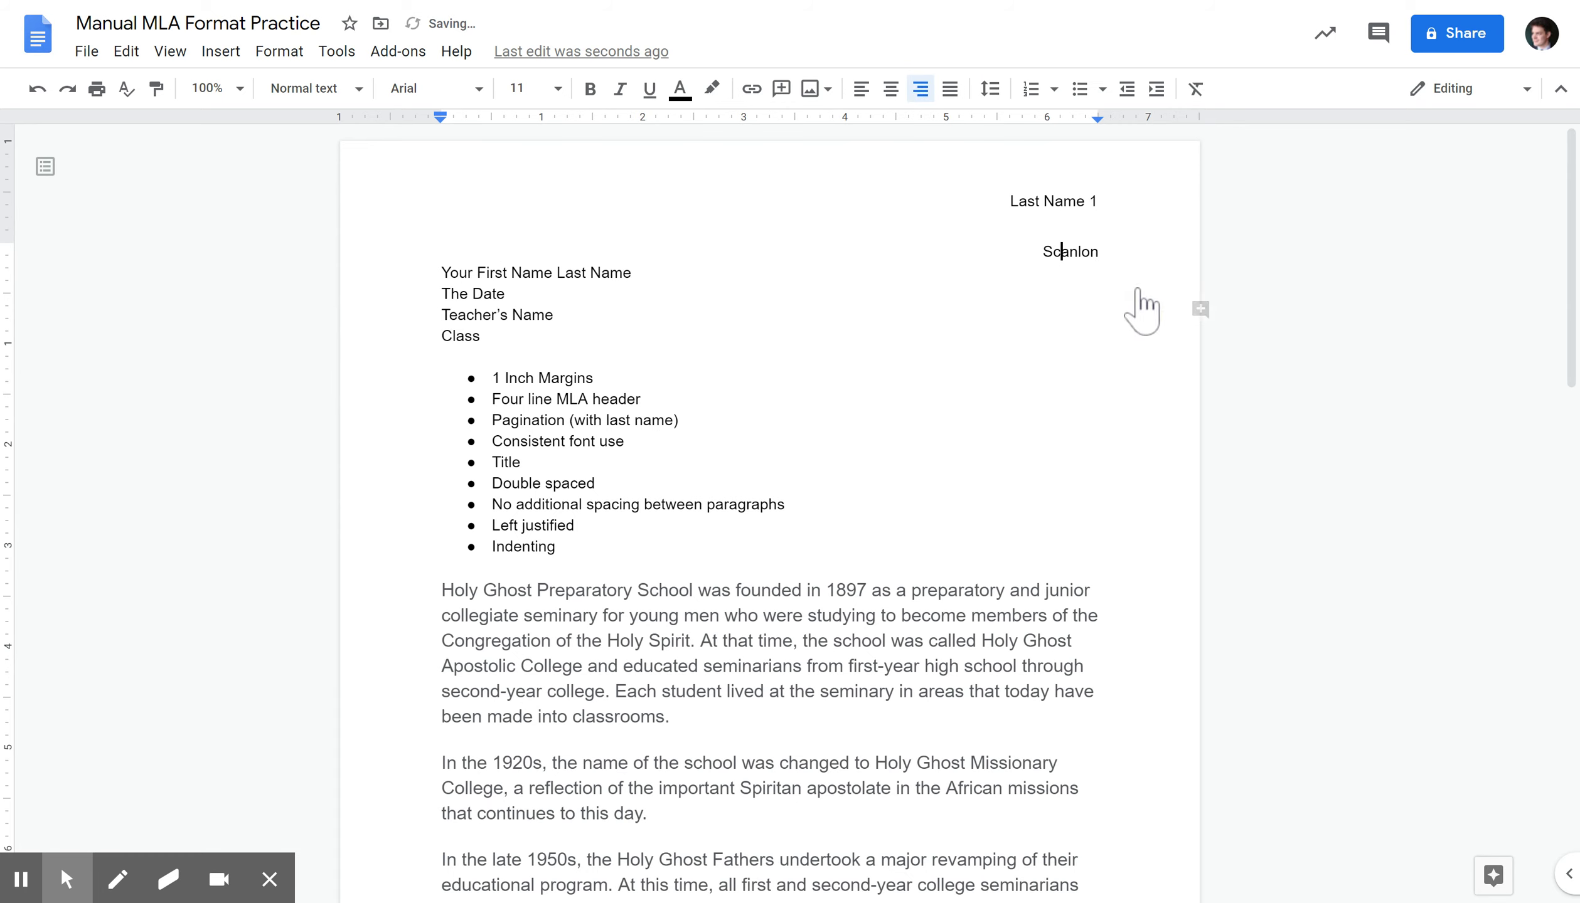
scroll(769, 502, "down", 15)
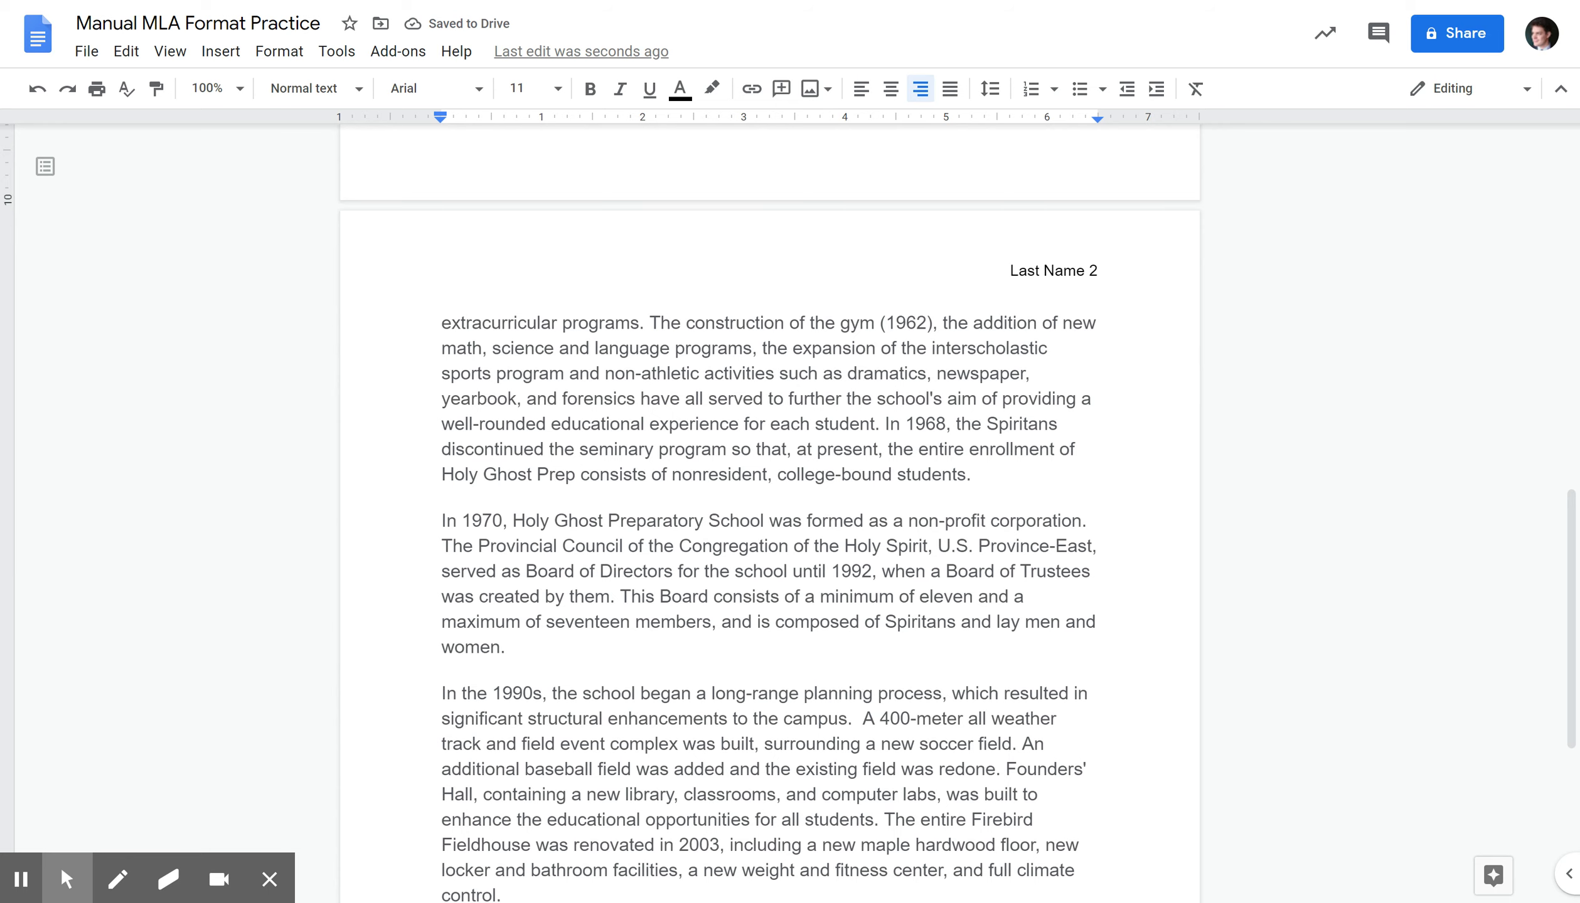
scroll(769, 502, "up", 15)
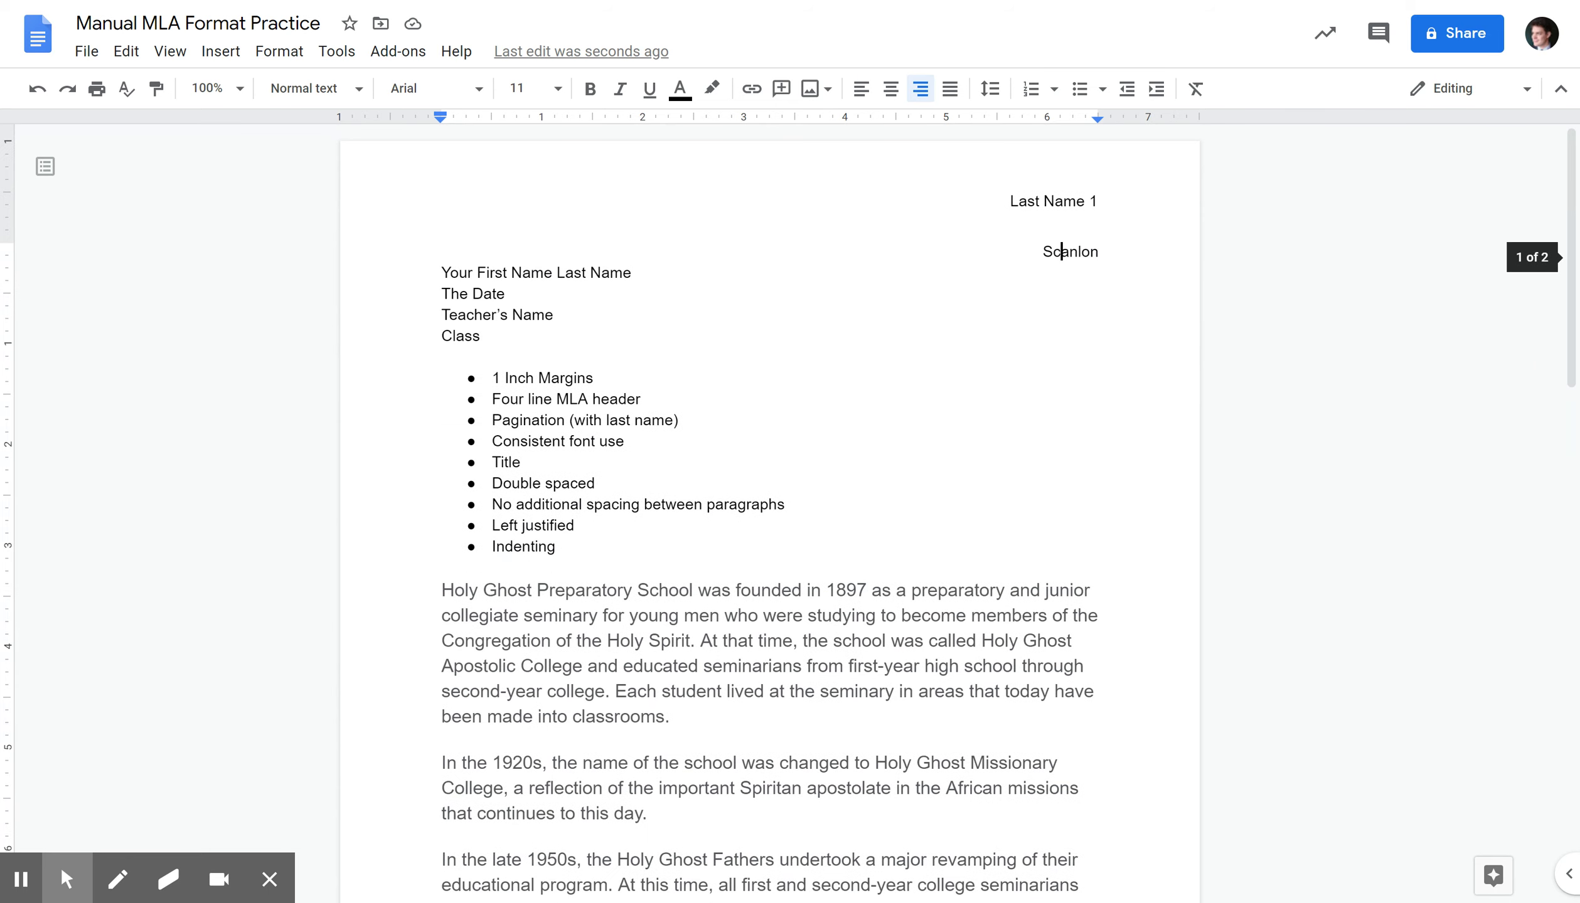
Delete the last name entered in the body and remove its extra line above the four-line header
double_click(1080, 250)
key("BackSpace")
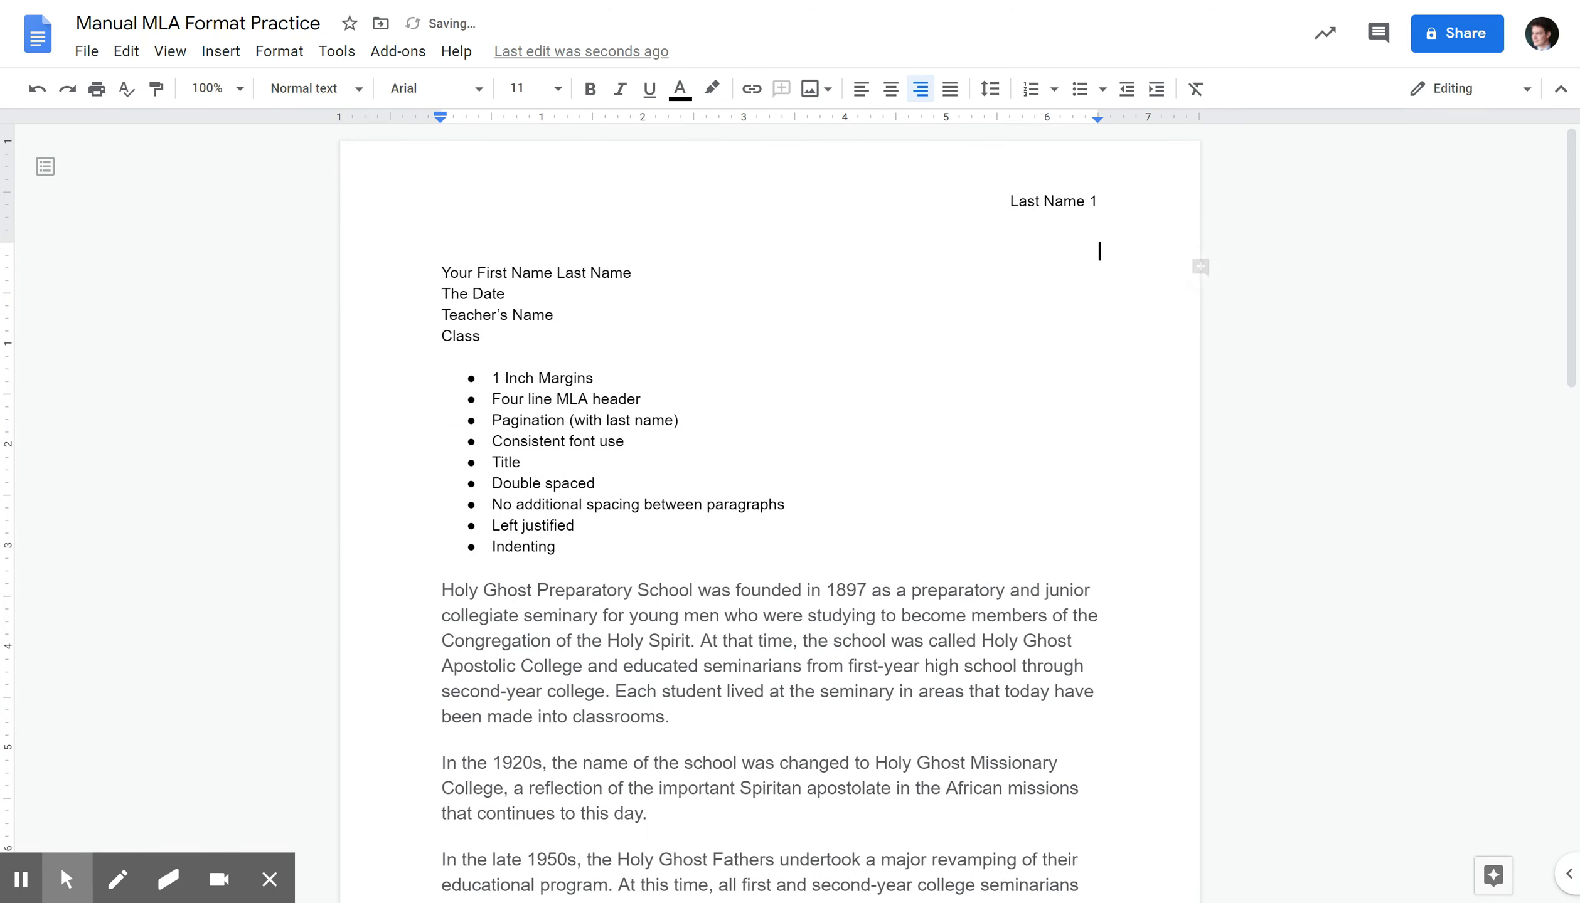
key("ctrl+shift+e")
key("ctrl+shift+l")
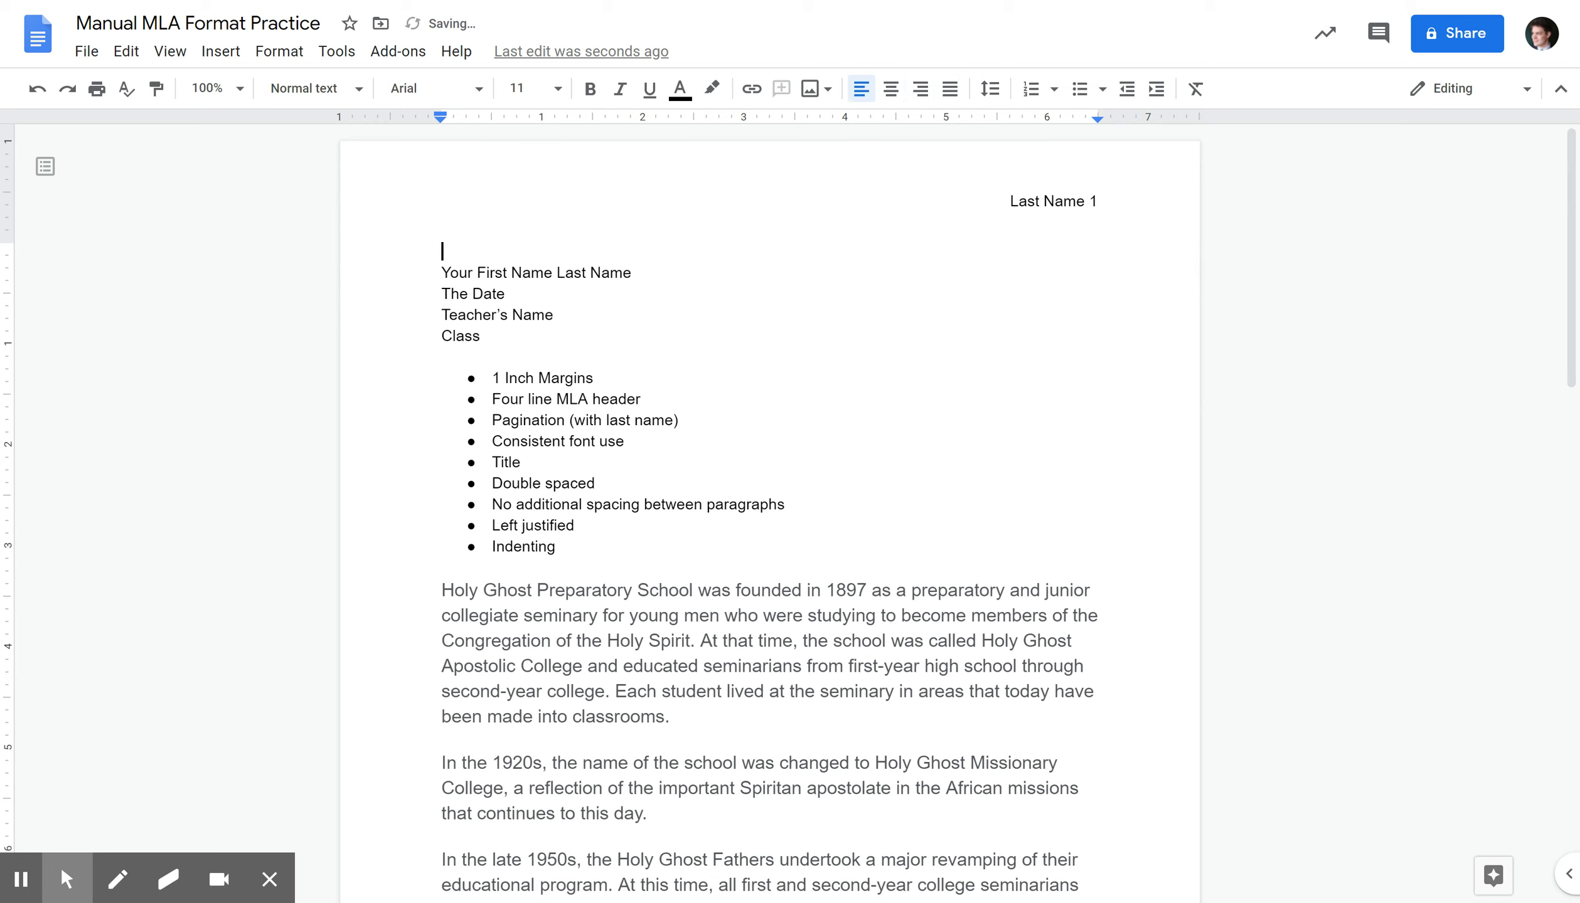
key("Delete")
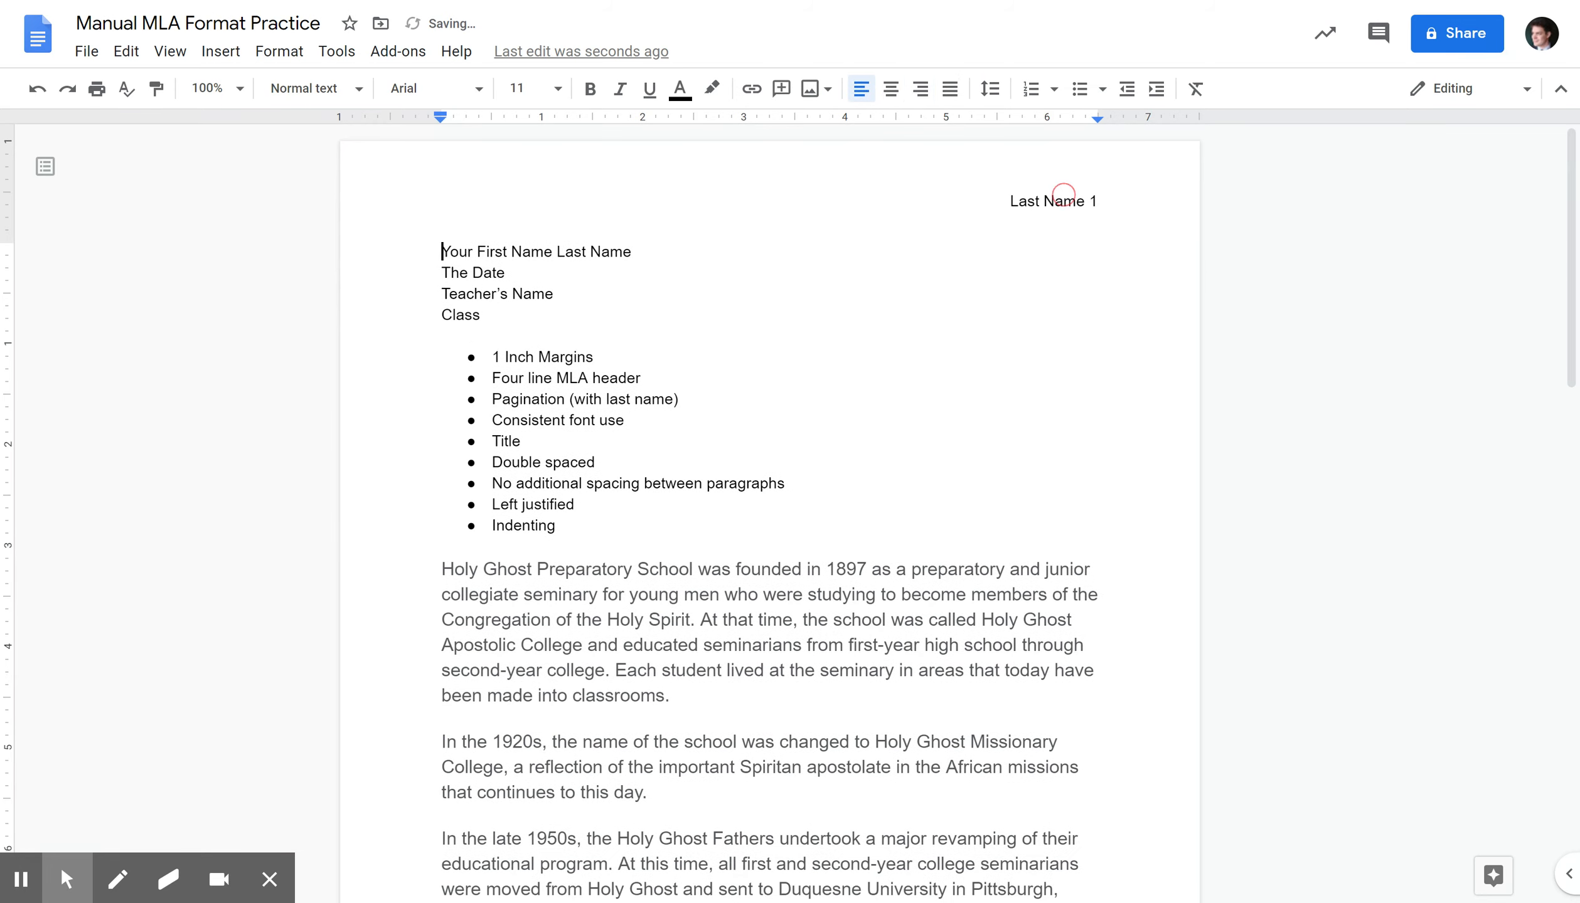
double_click(1056, 201)
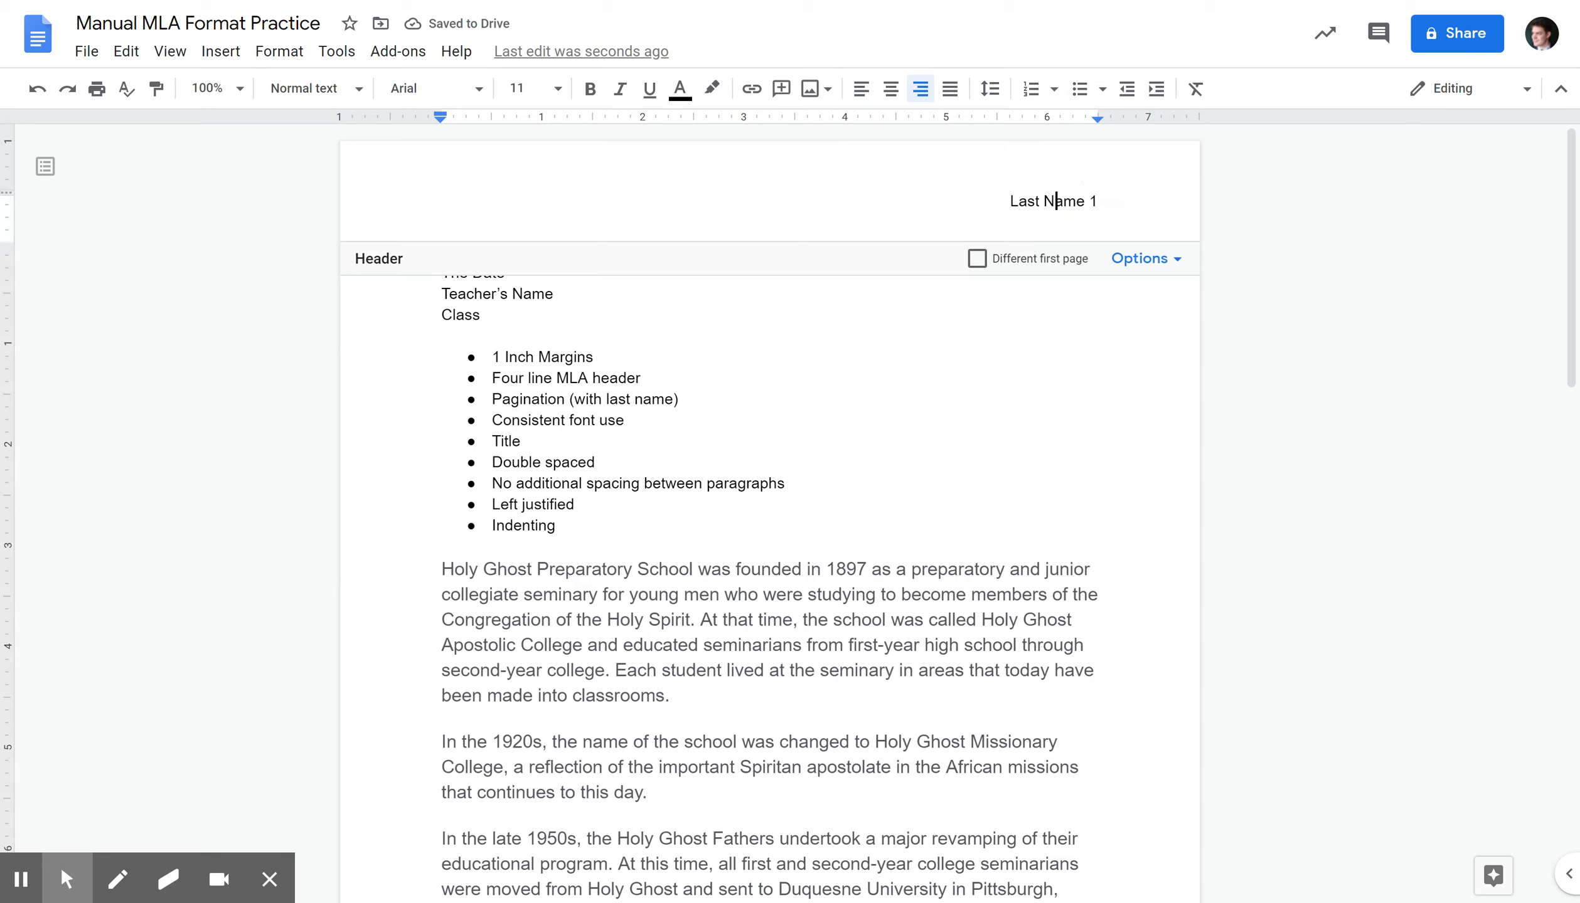
left_click(1087, 202)
left_click(535, 356)
left_click(564, 399)
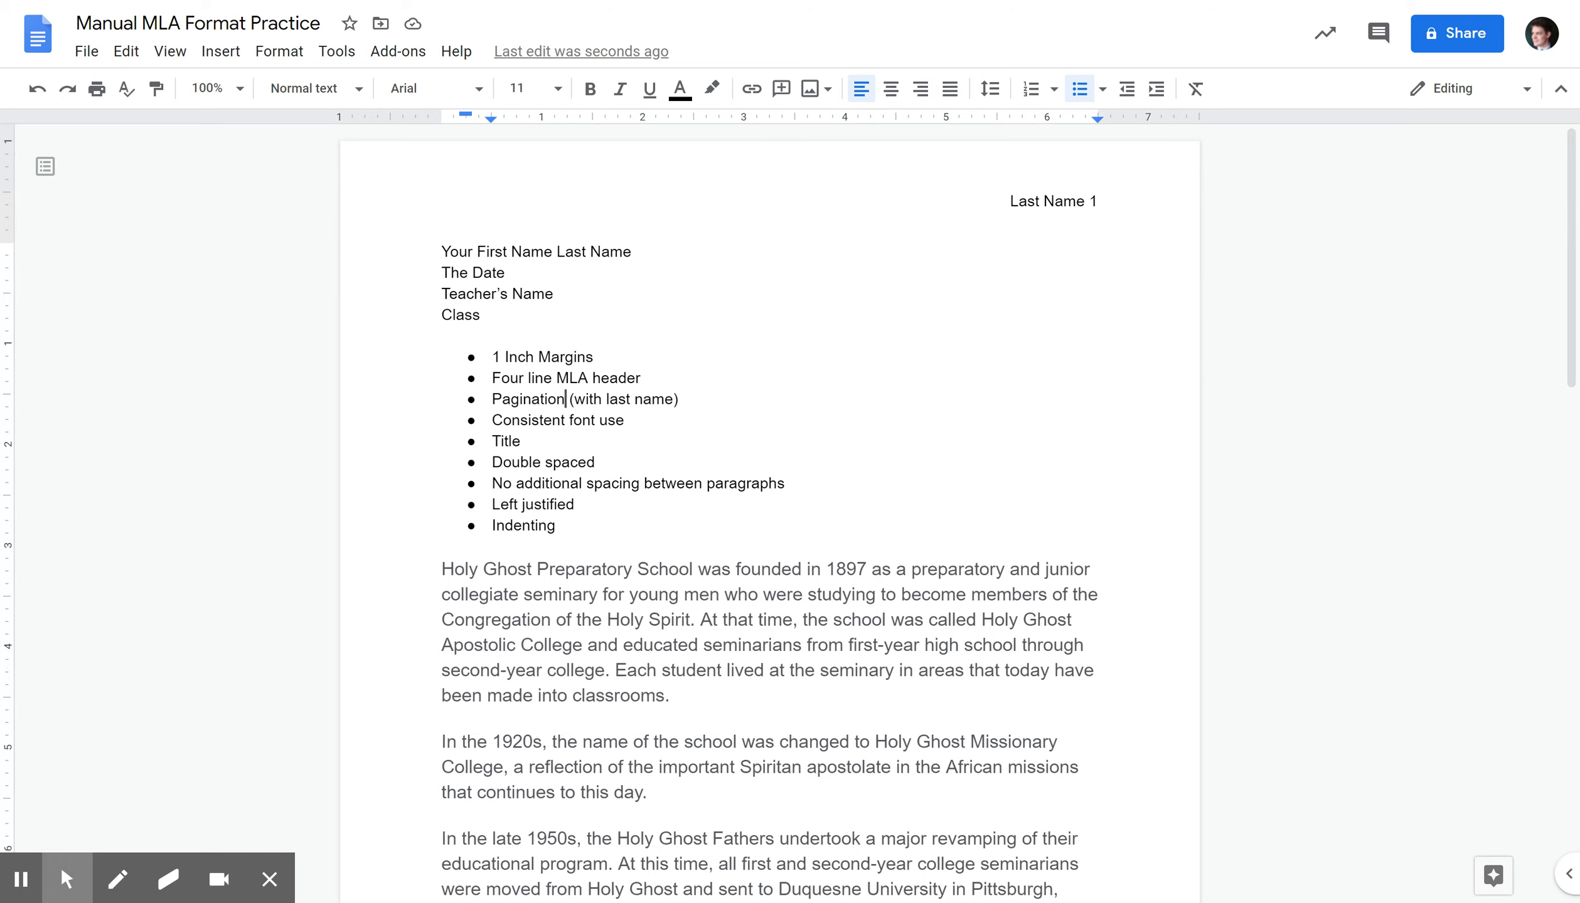
Compare the font and size of the checklist text with those of the first body paragraph
left_click(505, 420)
left_click(524, 467)
left_click(558, 567)
left_click(535, 503)
left_click(558, 594)
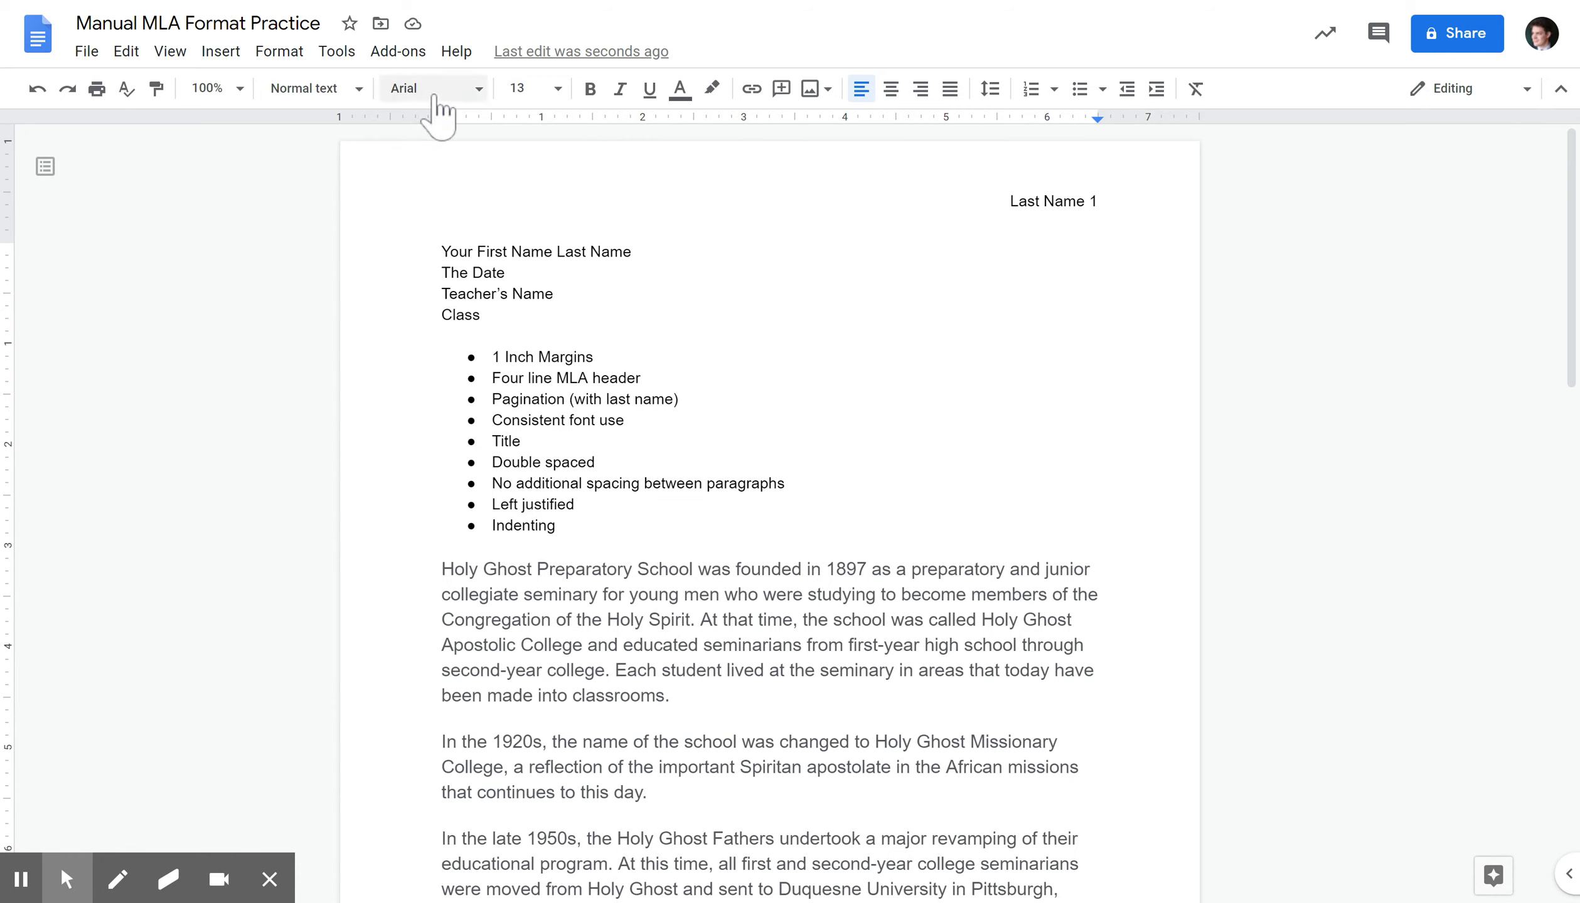
left_click(656, 676)
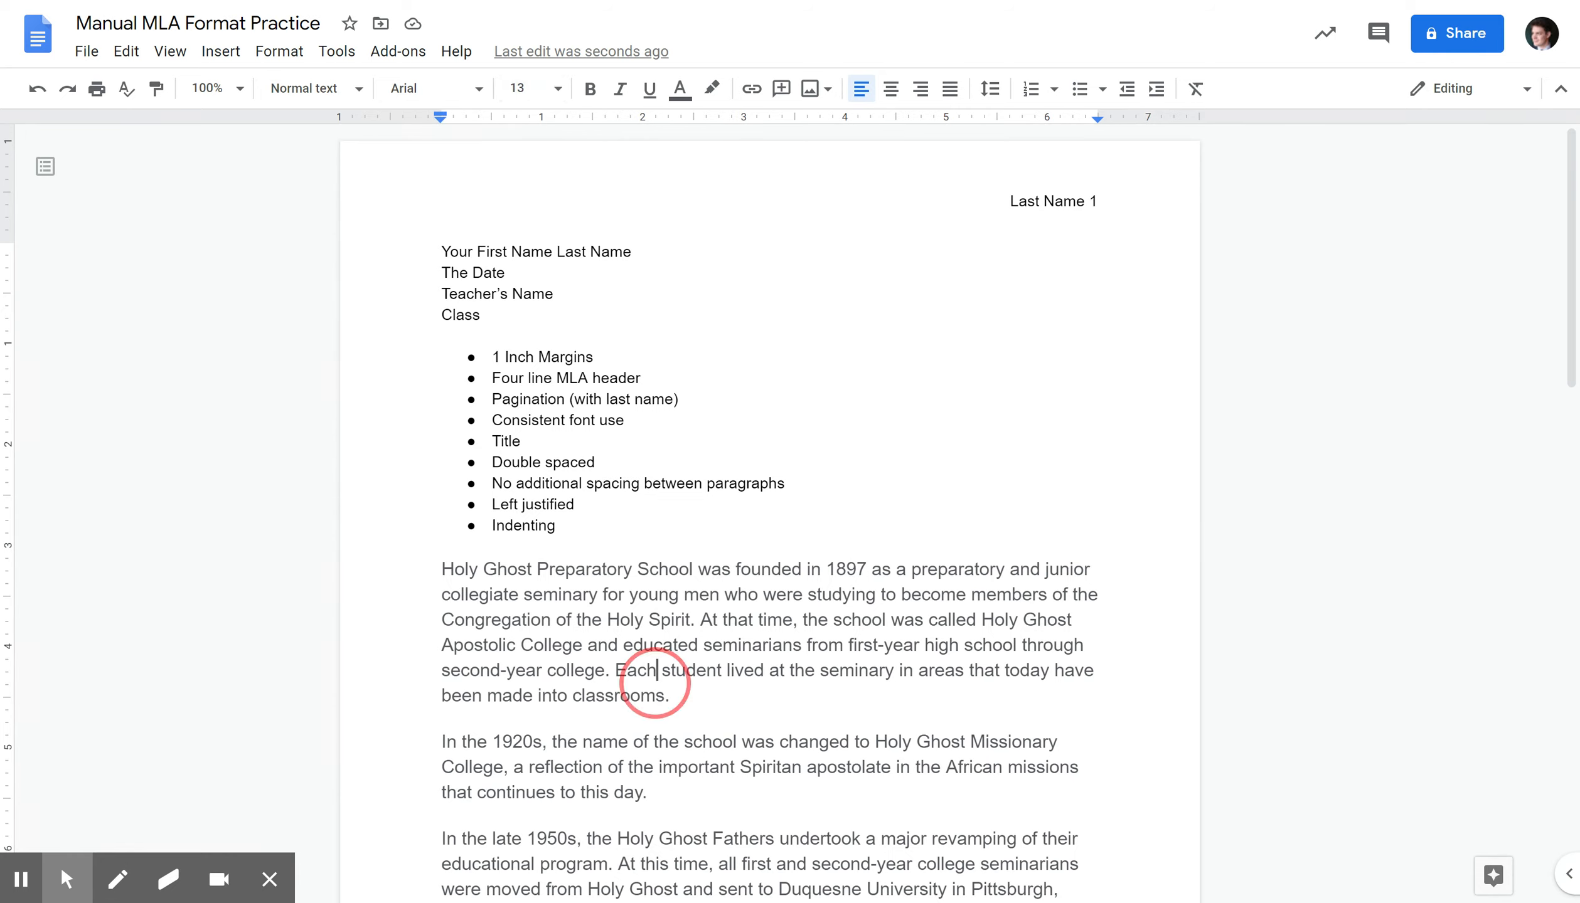
left_click(487, 569)
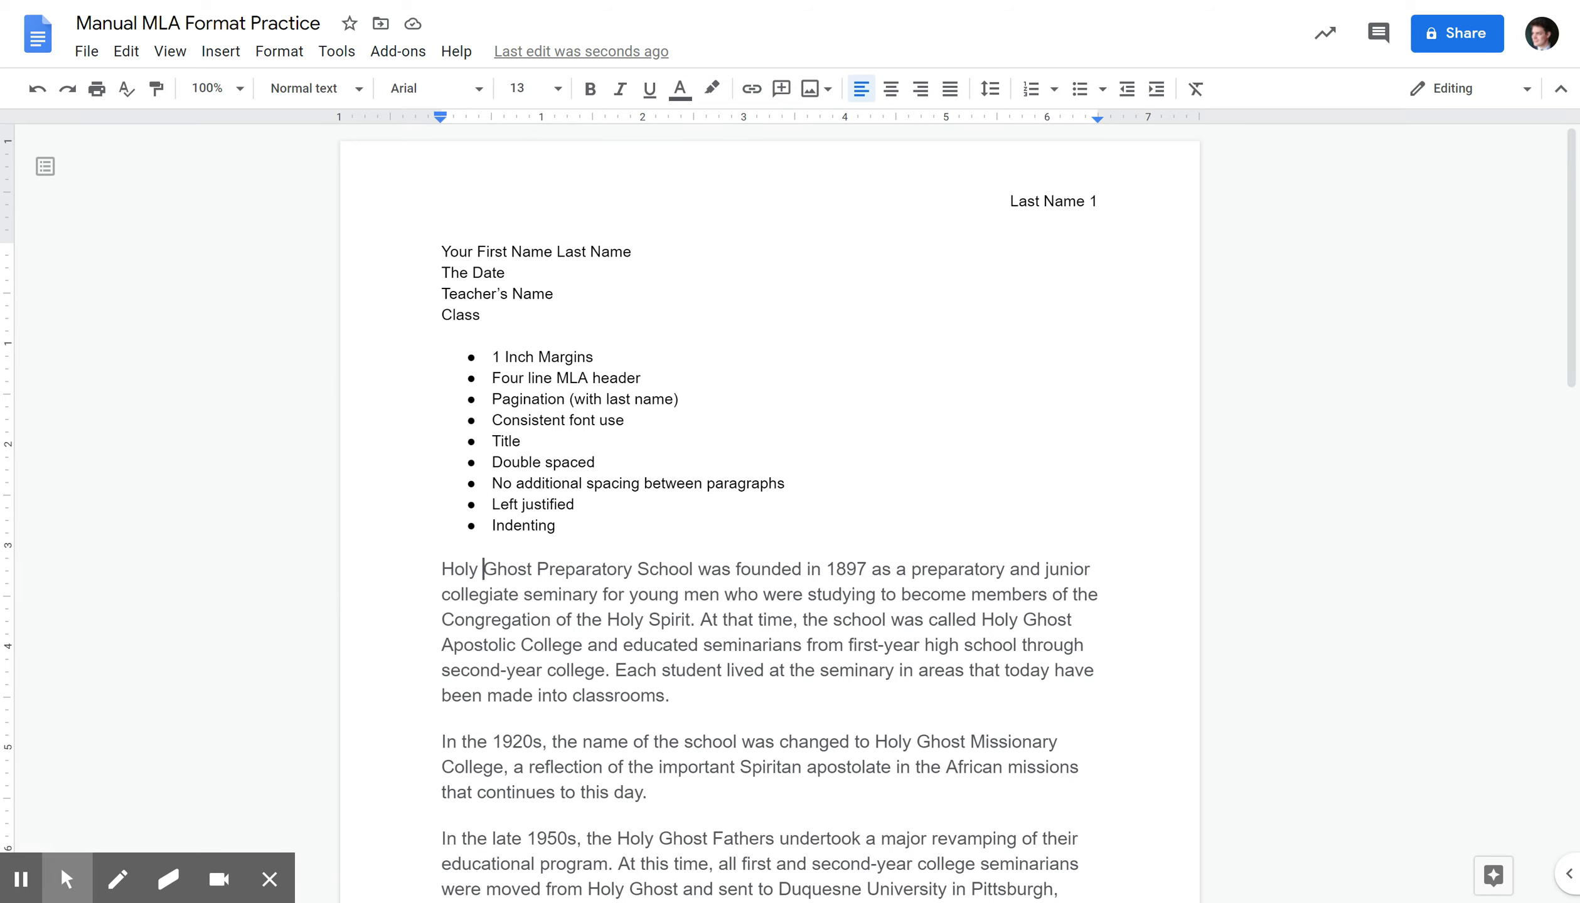
left_click_drag(441, 251, 662, 672)
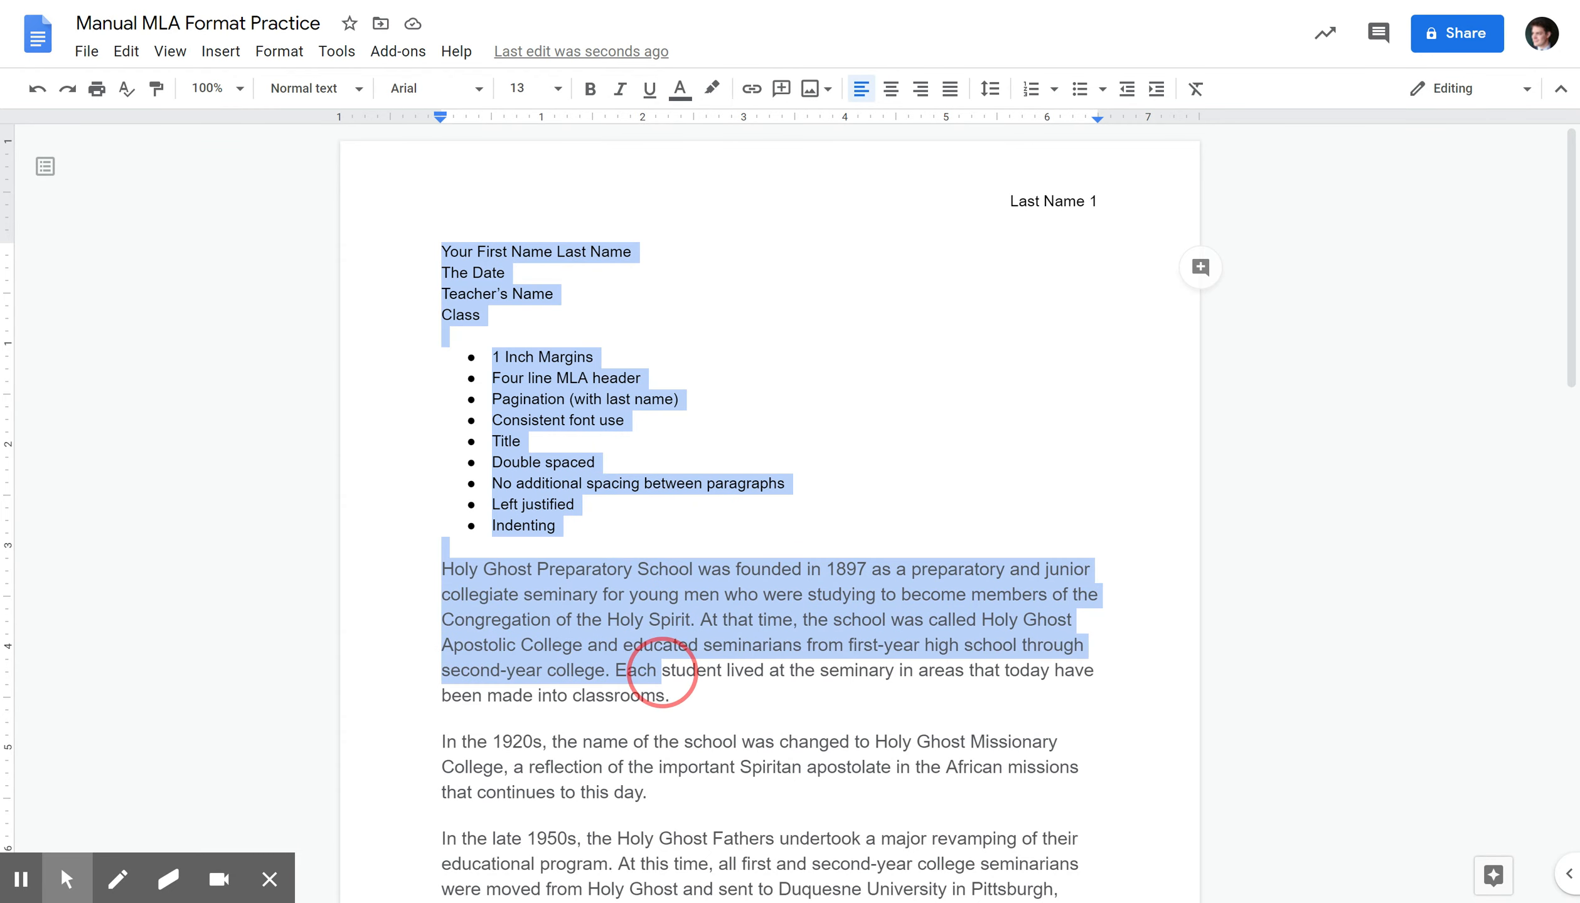
left_click(524, 378)
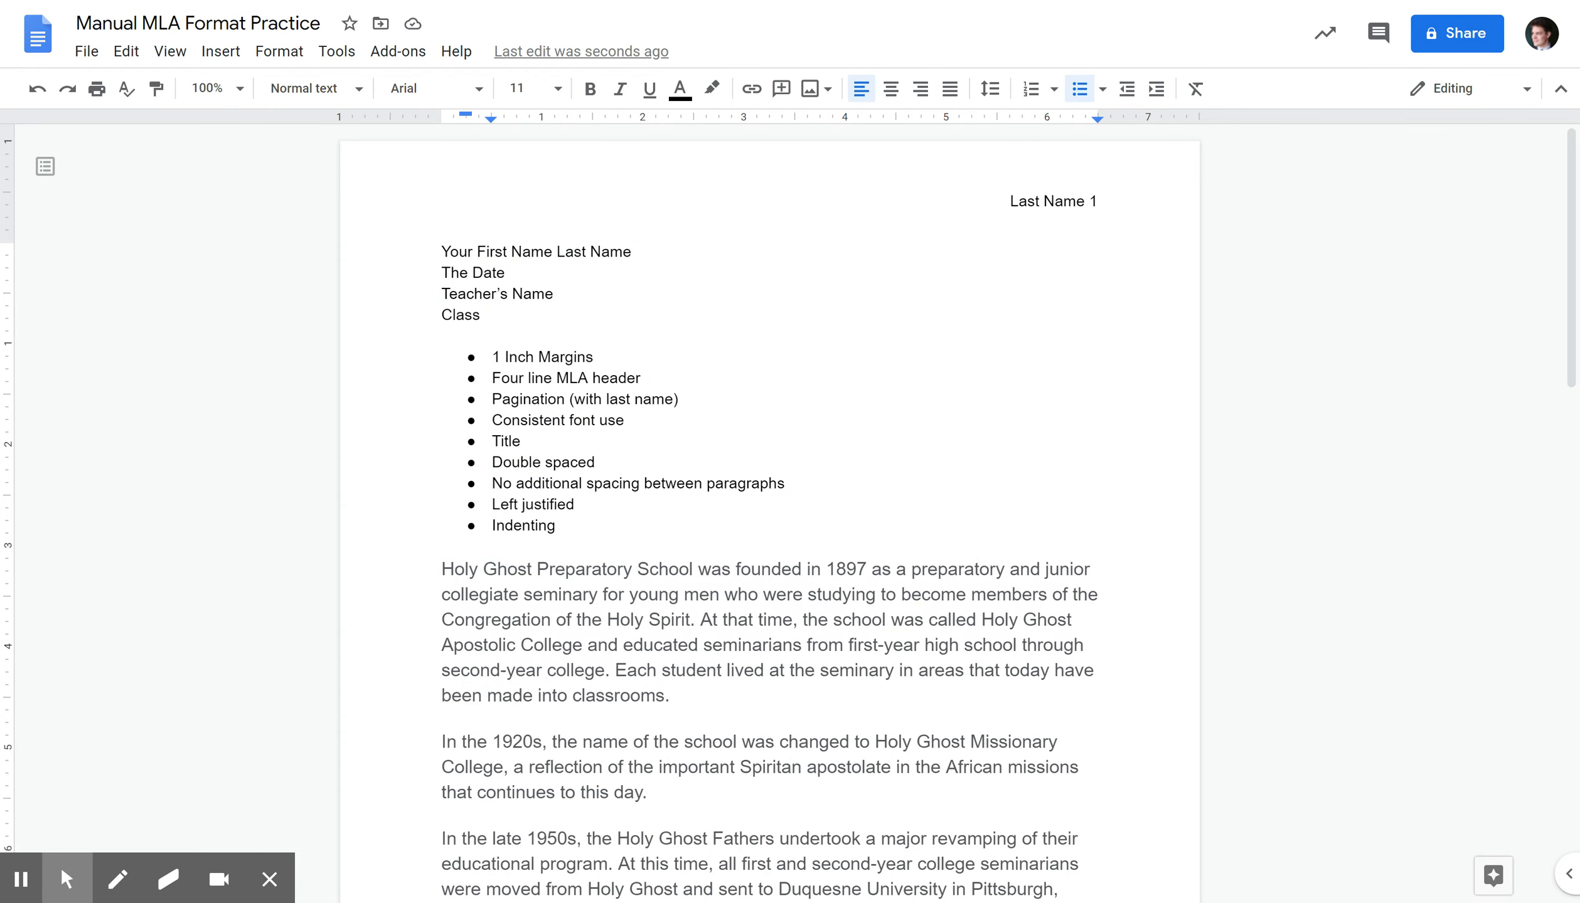
Set the font of the entire document body to Arial, size 12
key("ctrl+a")
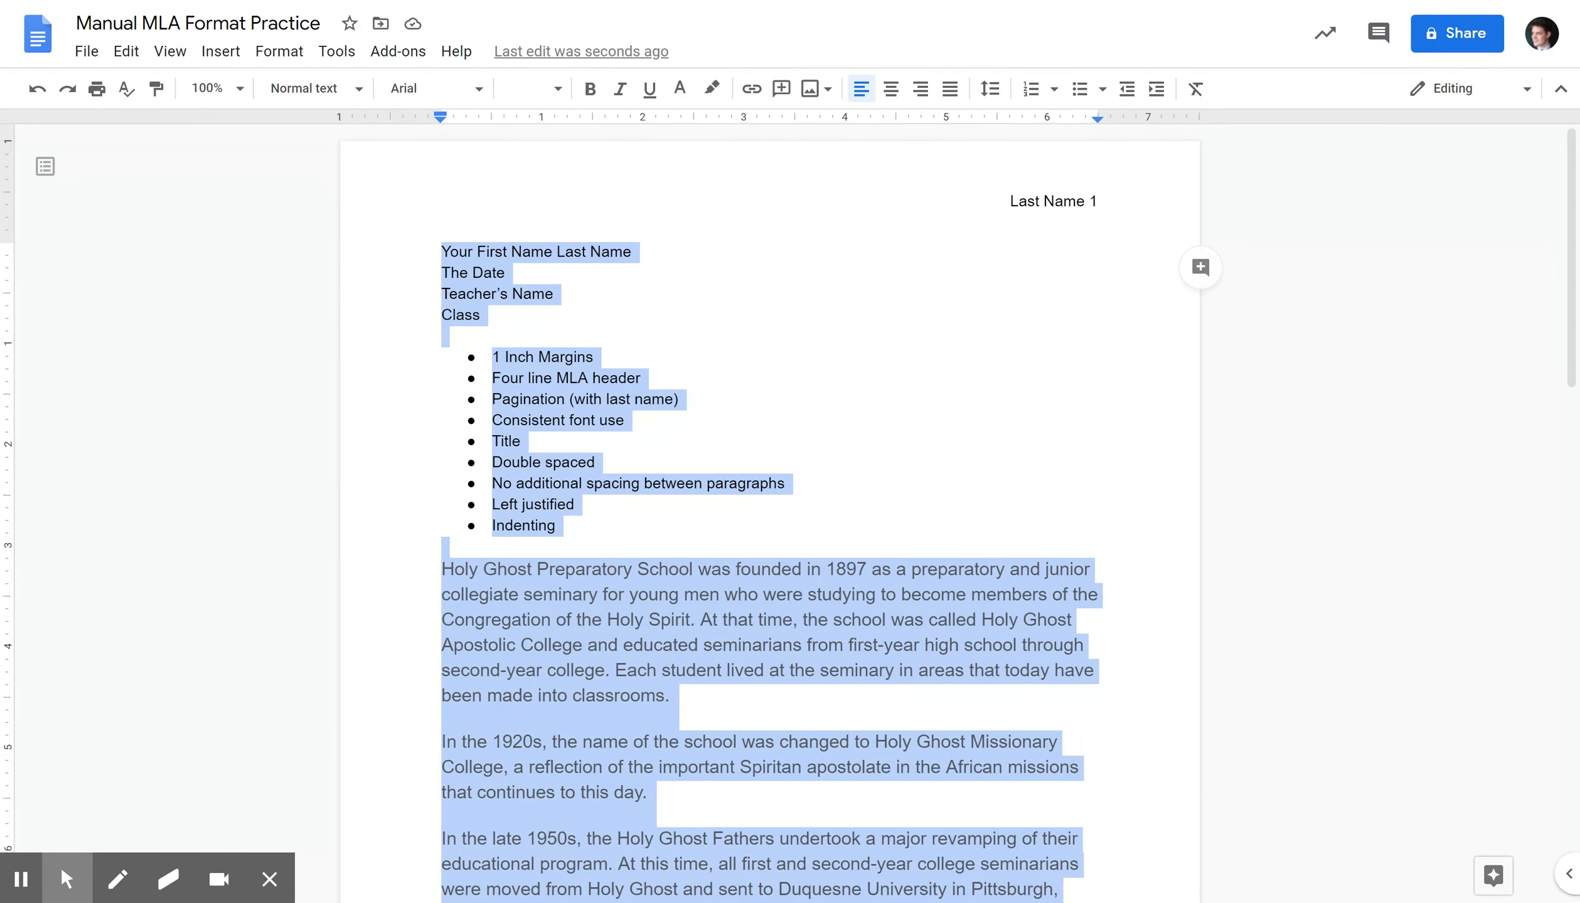
left_click(467, 89)
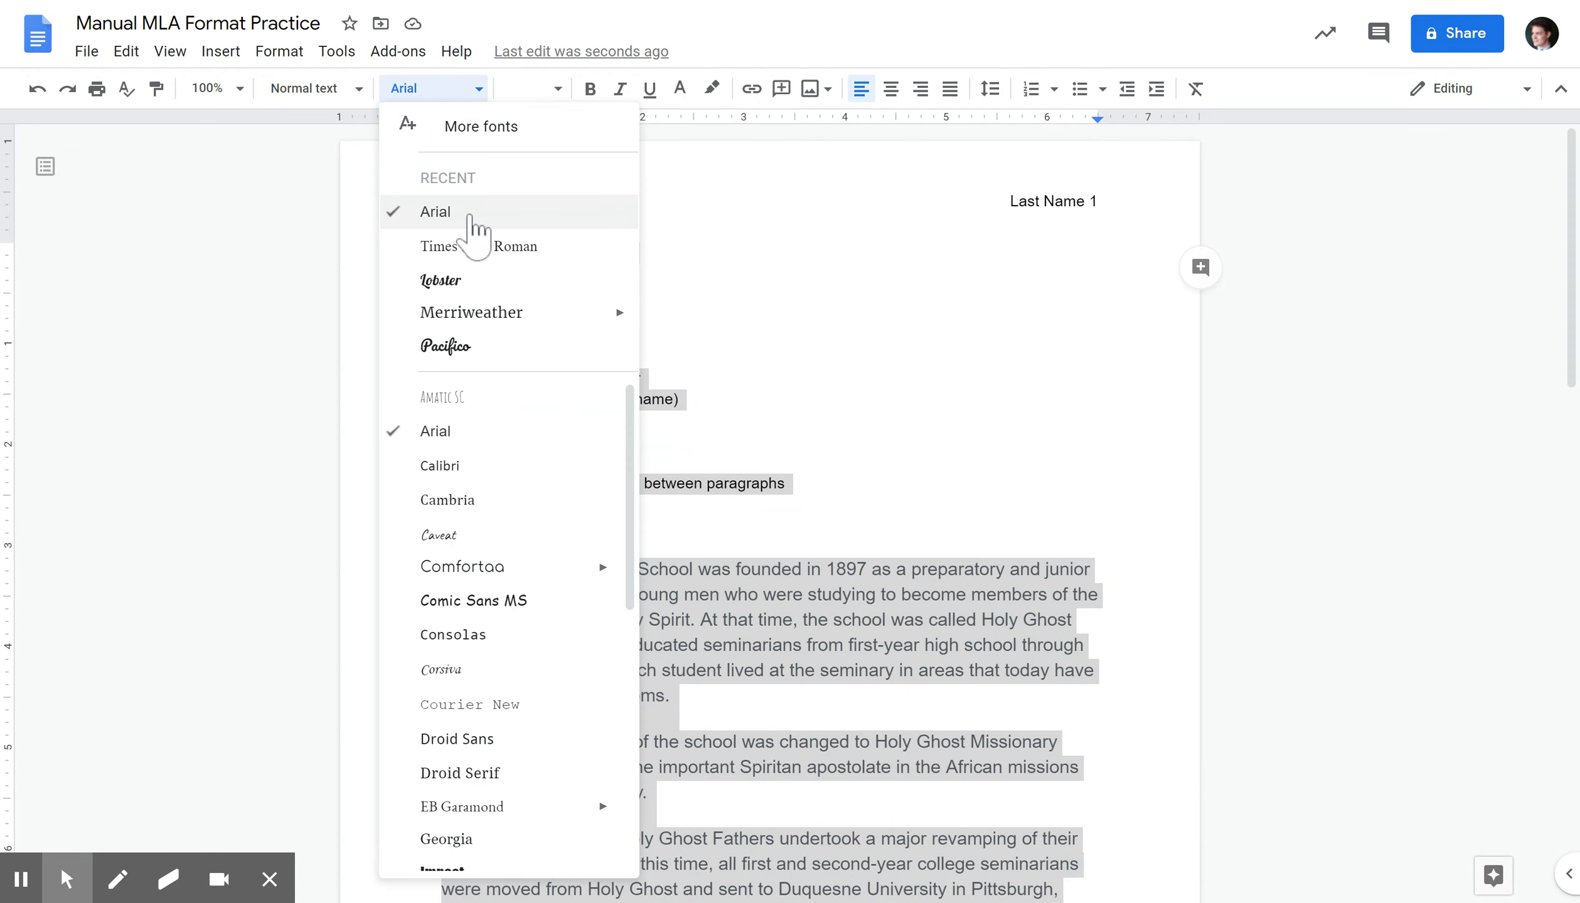
left_click(467, 211)
left_click(555, 91)
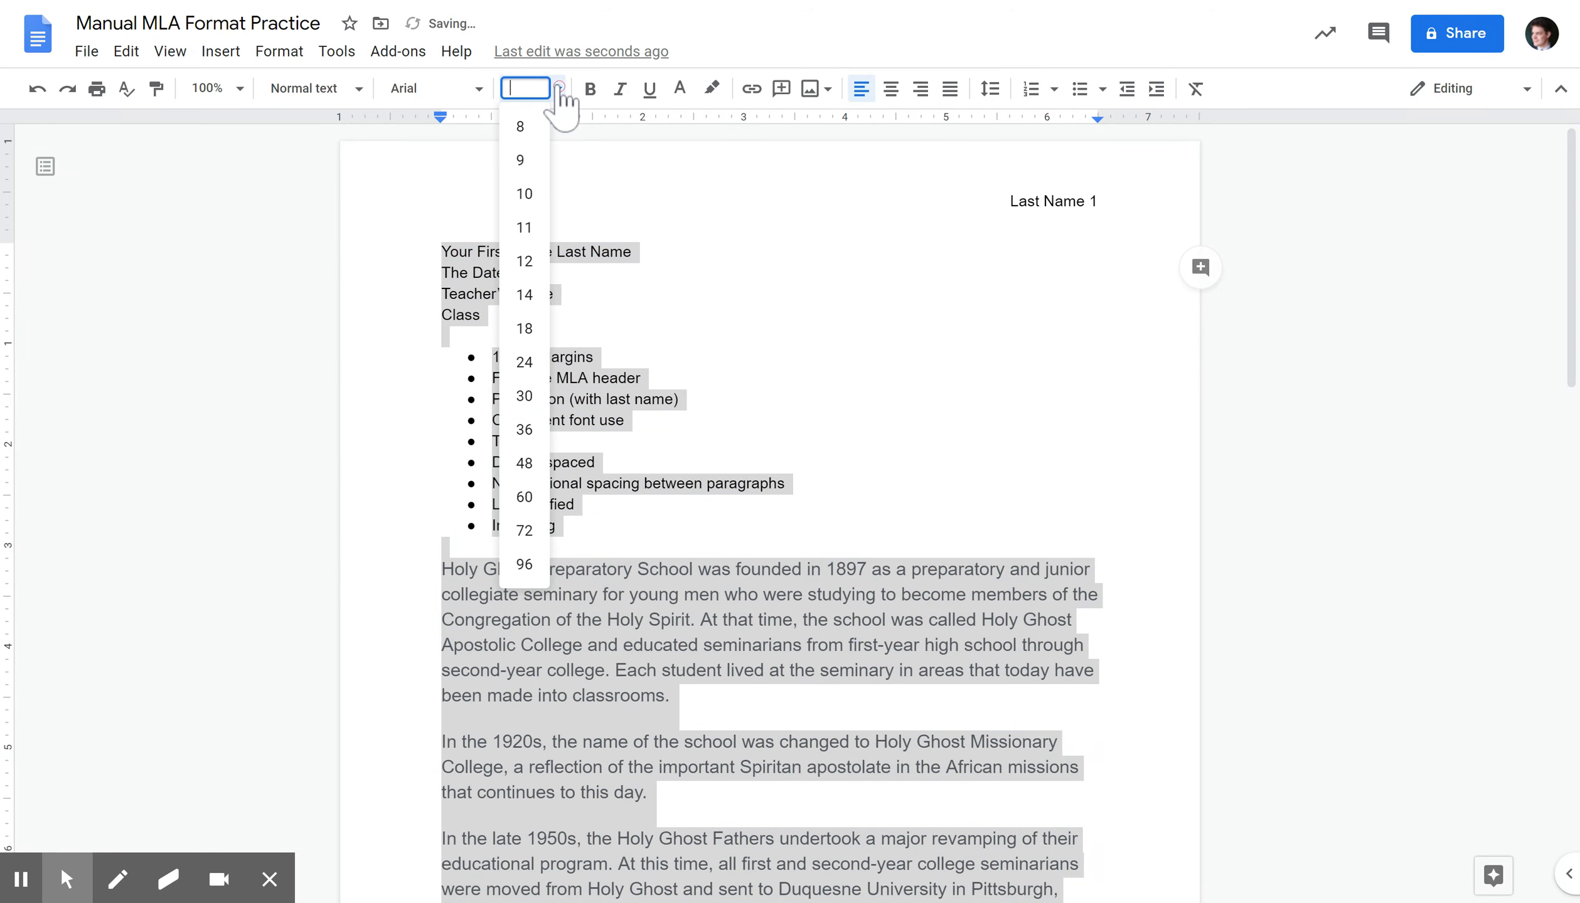
left_click(524, 263)
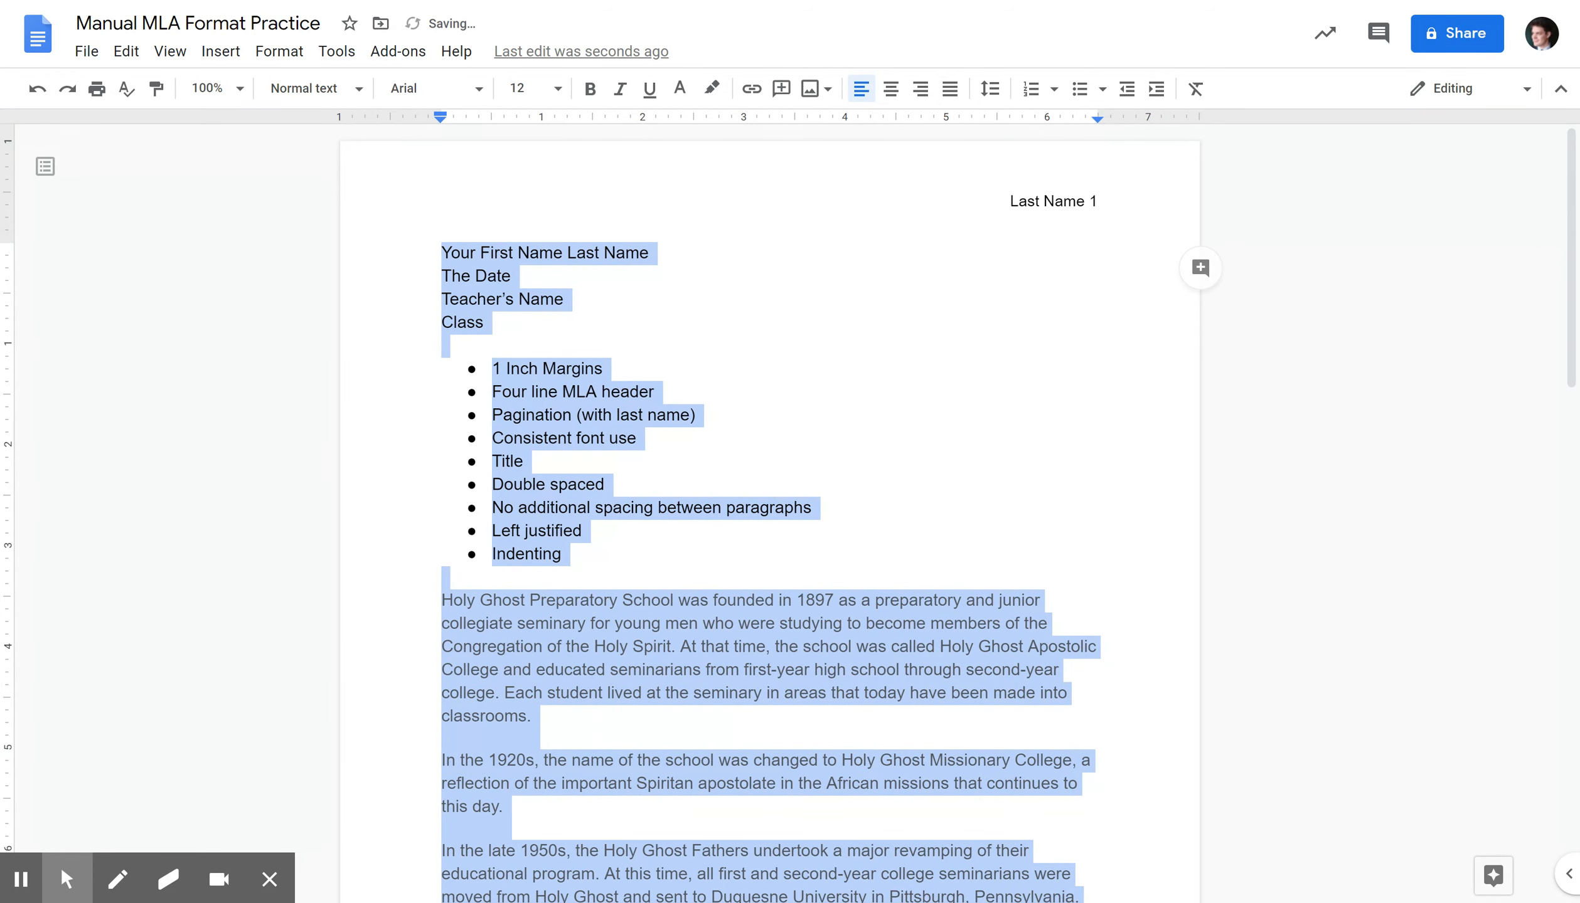
Set the text color of the entire document body to black
left_click(682, 94)
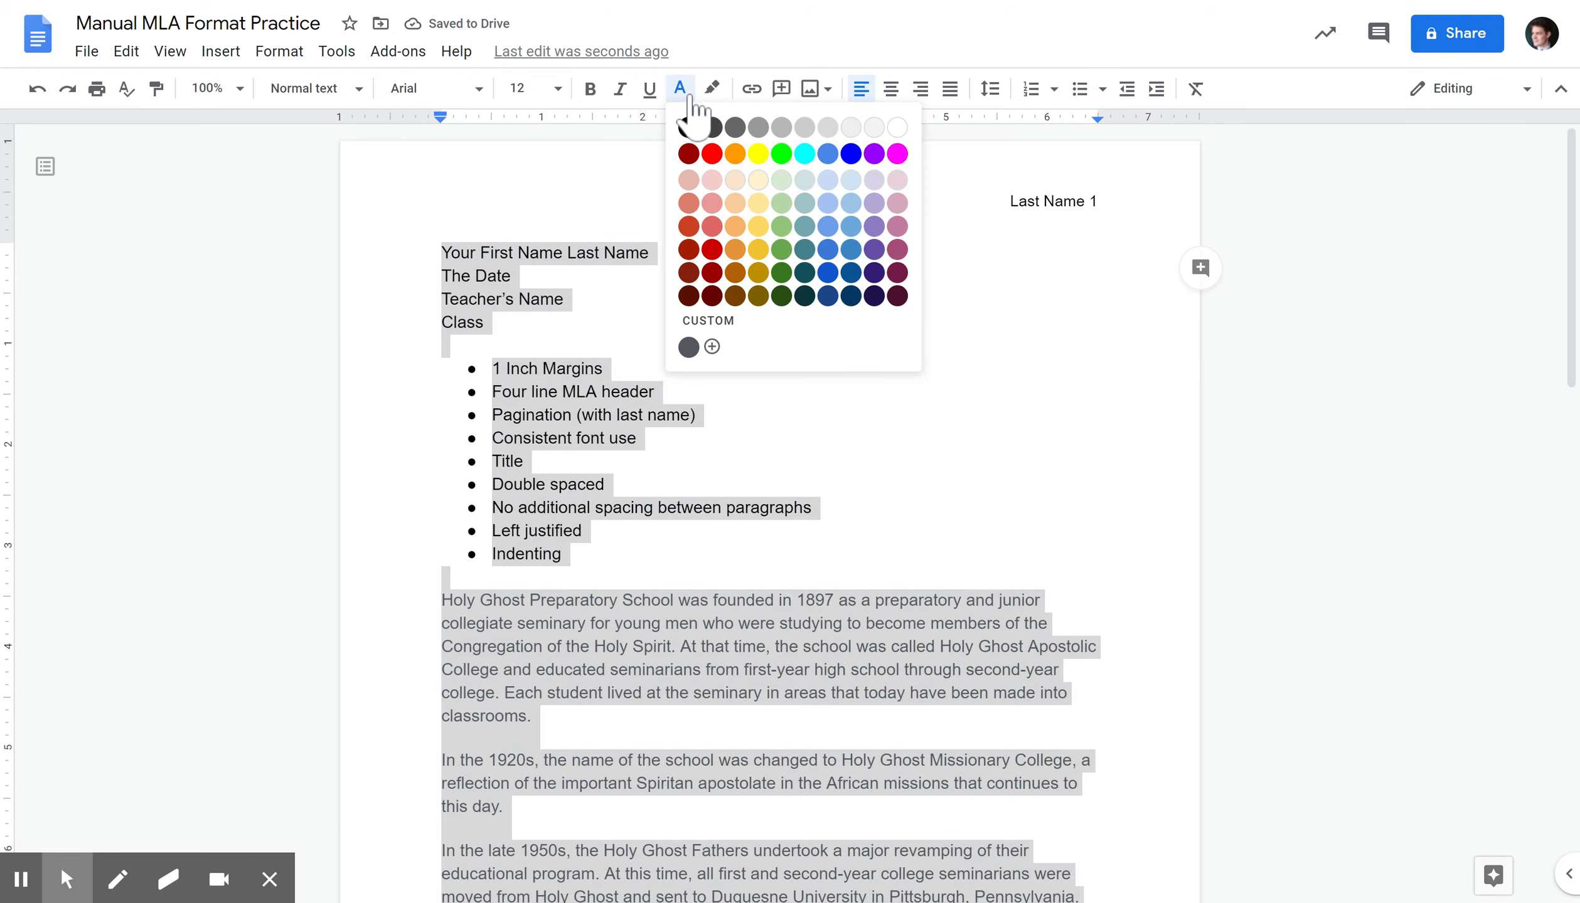
left_click(689, 128)
left_click(718, 600)
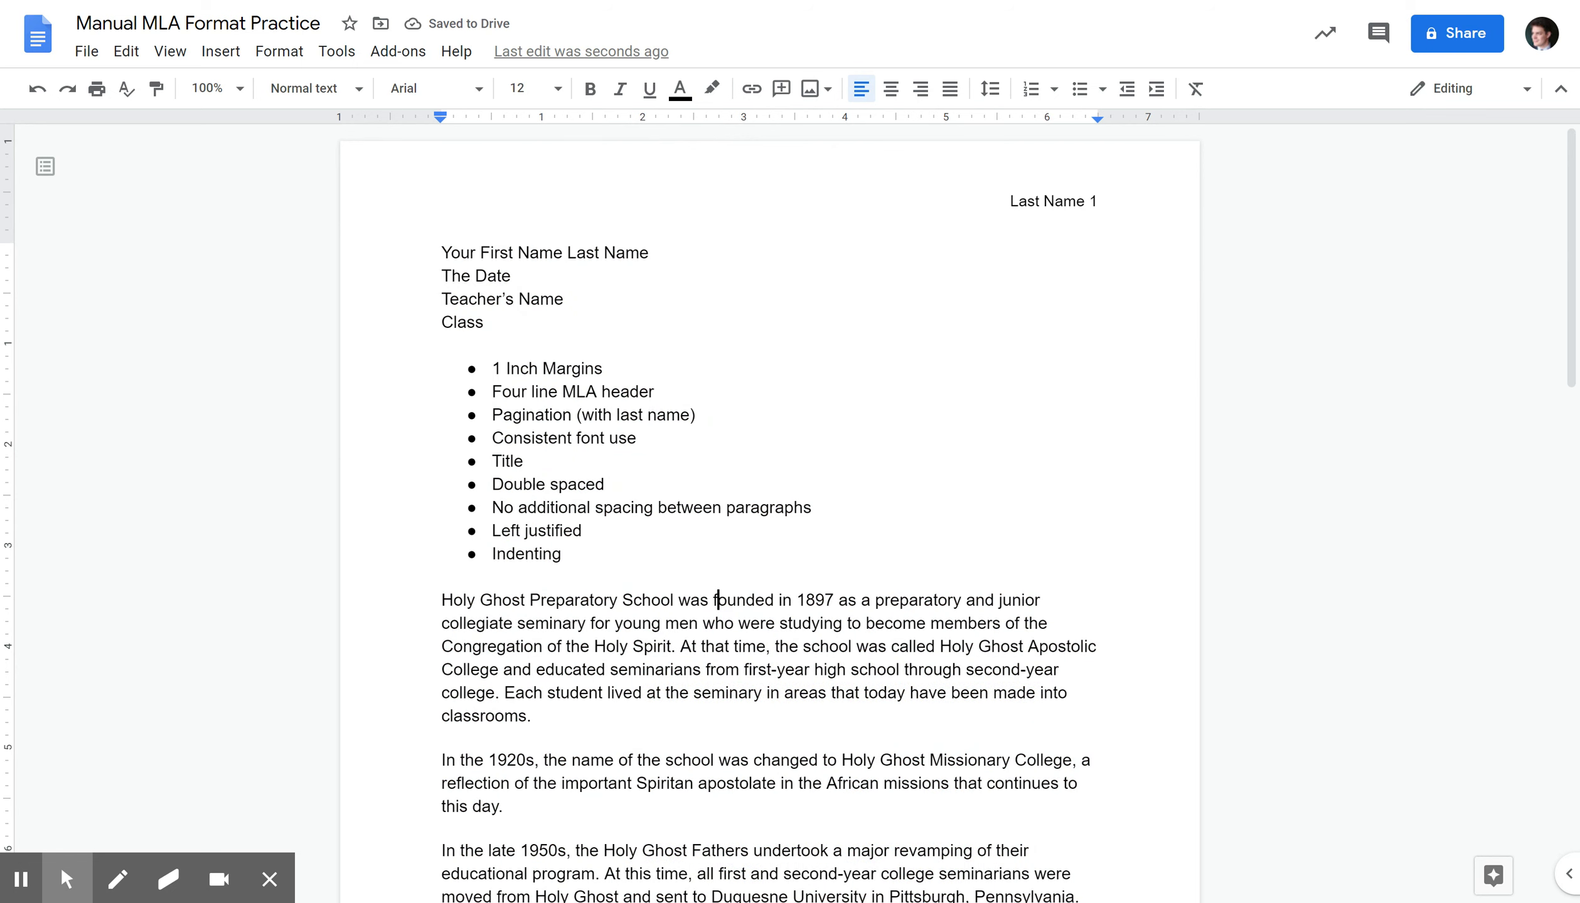
Try applying the Normal text style to the entire document body, and undo it
key("ctrl+a")
left_click(359, 89)
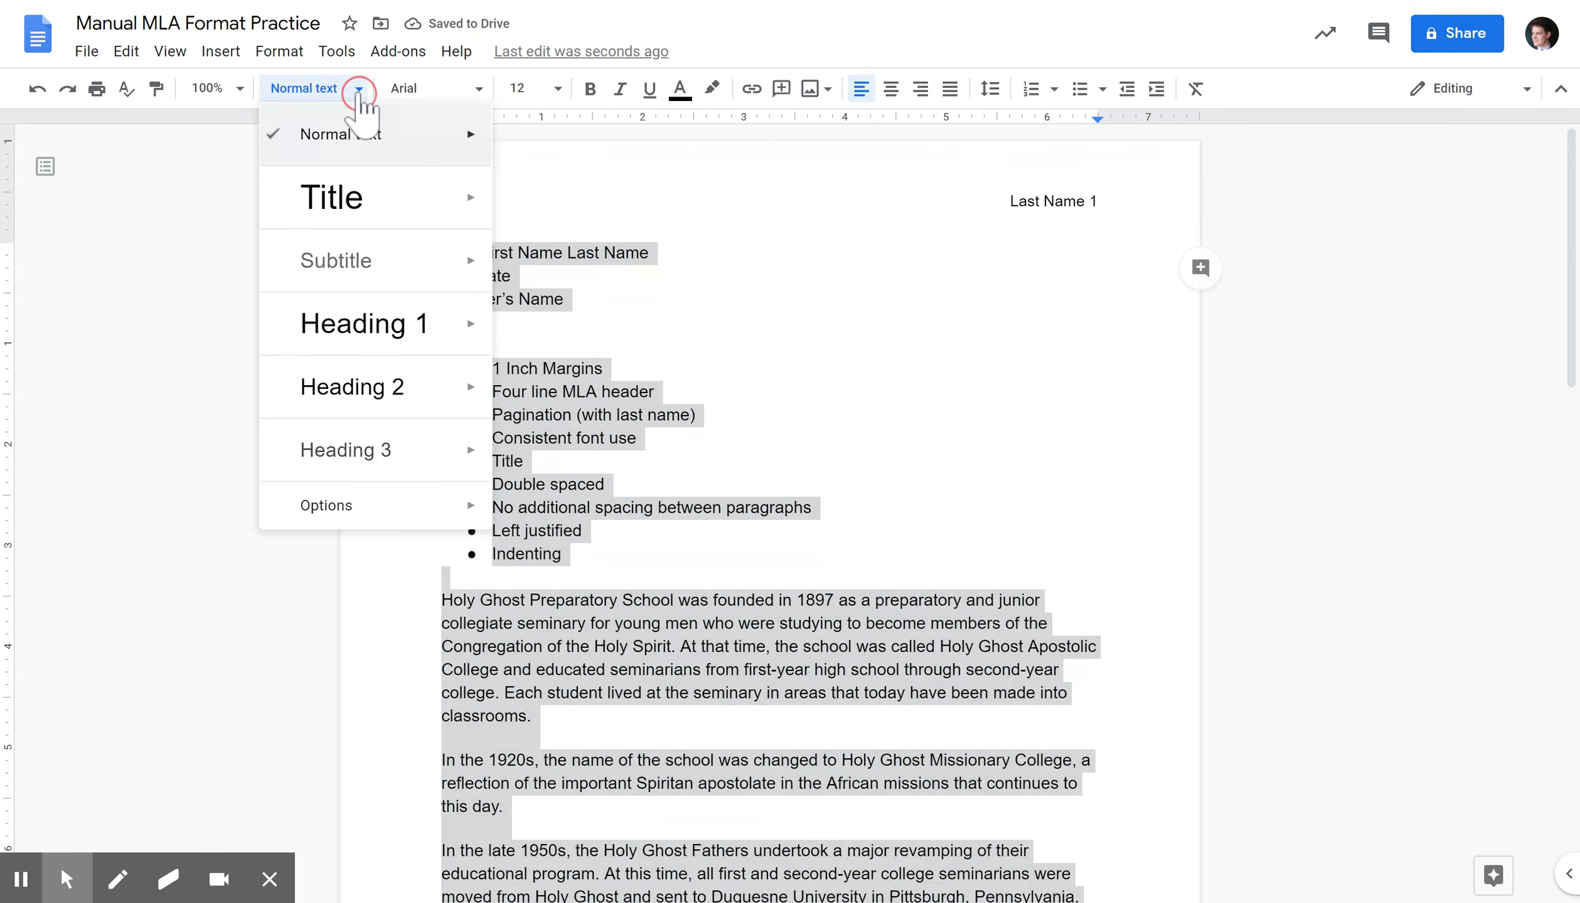
left_click(347, 137)
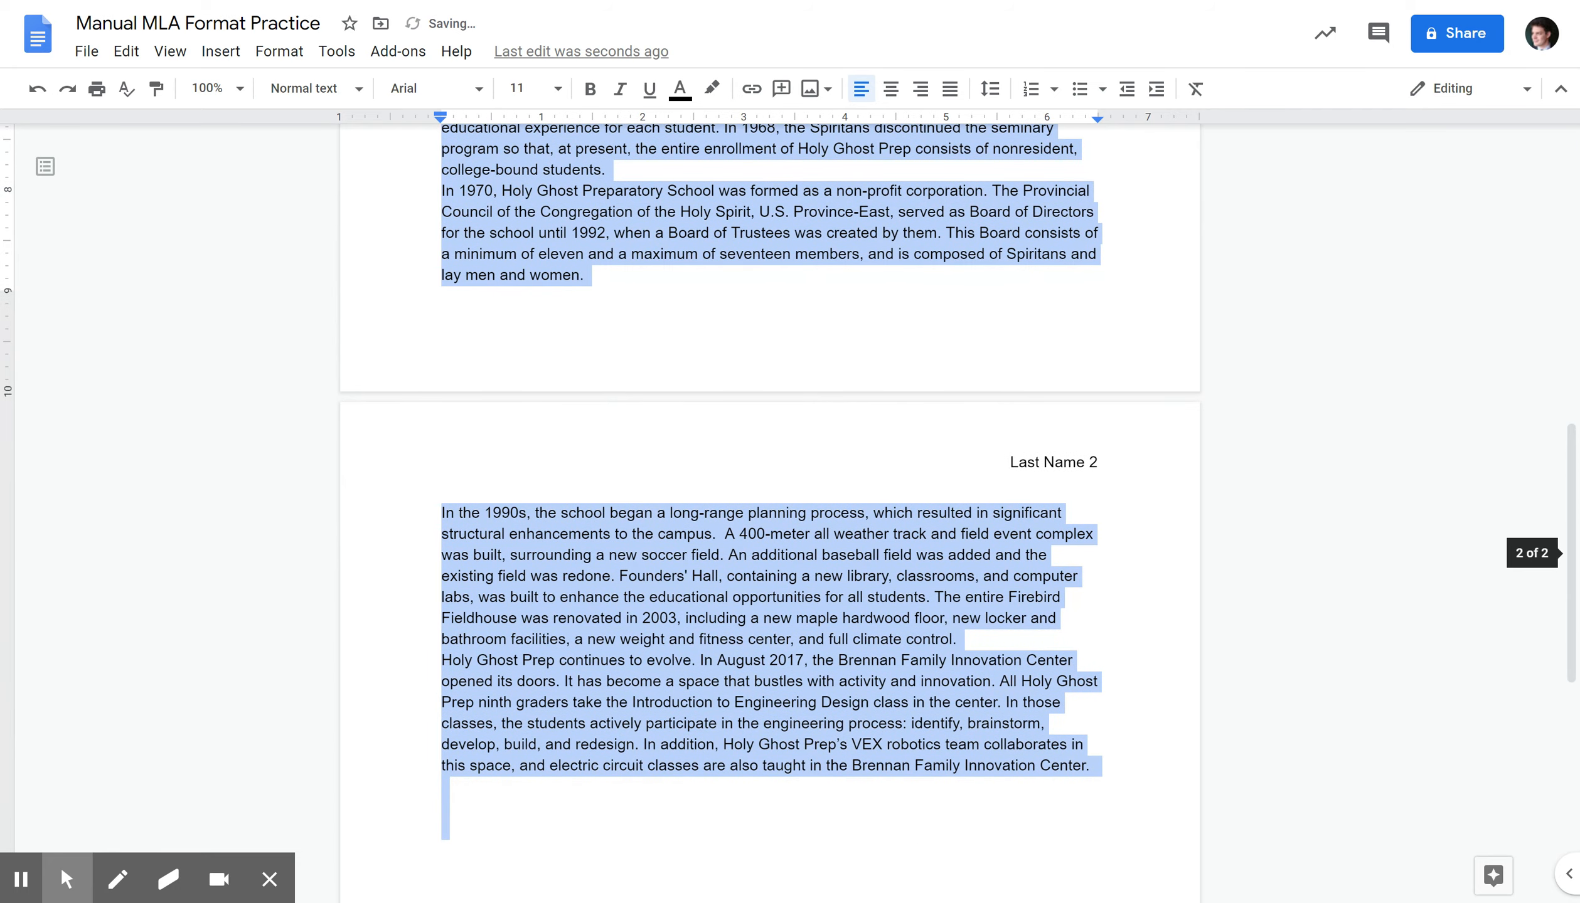
scroll(769, 515, "up", 10)
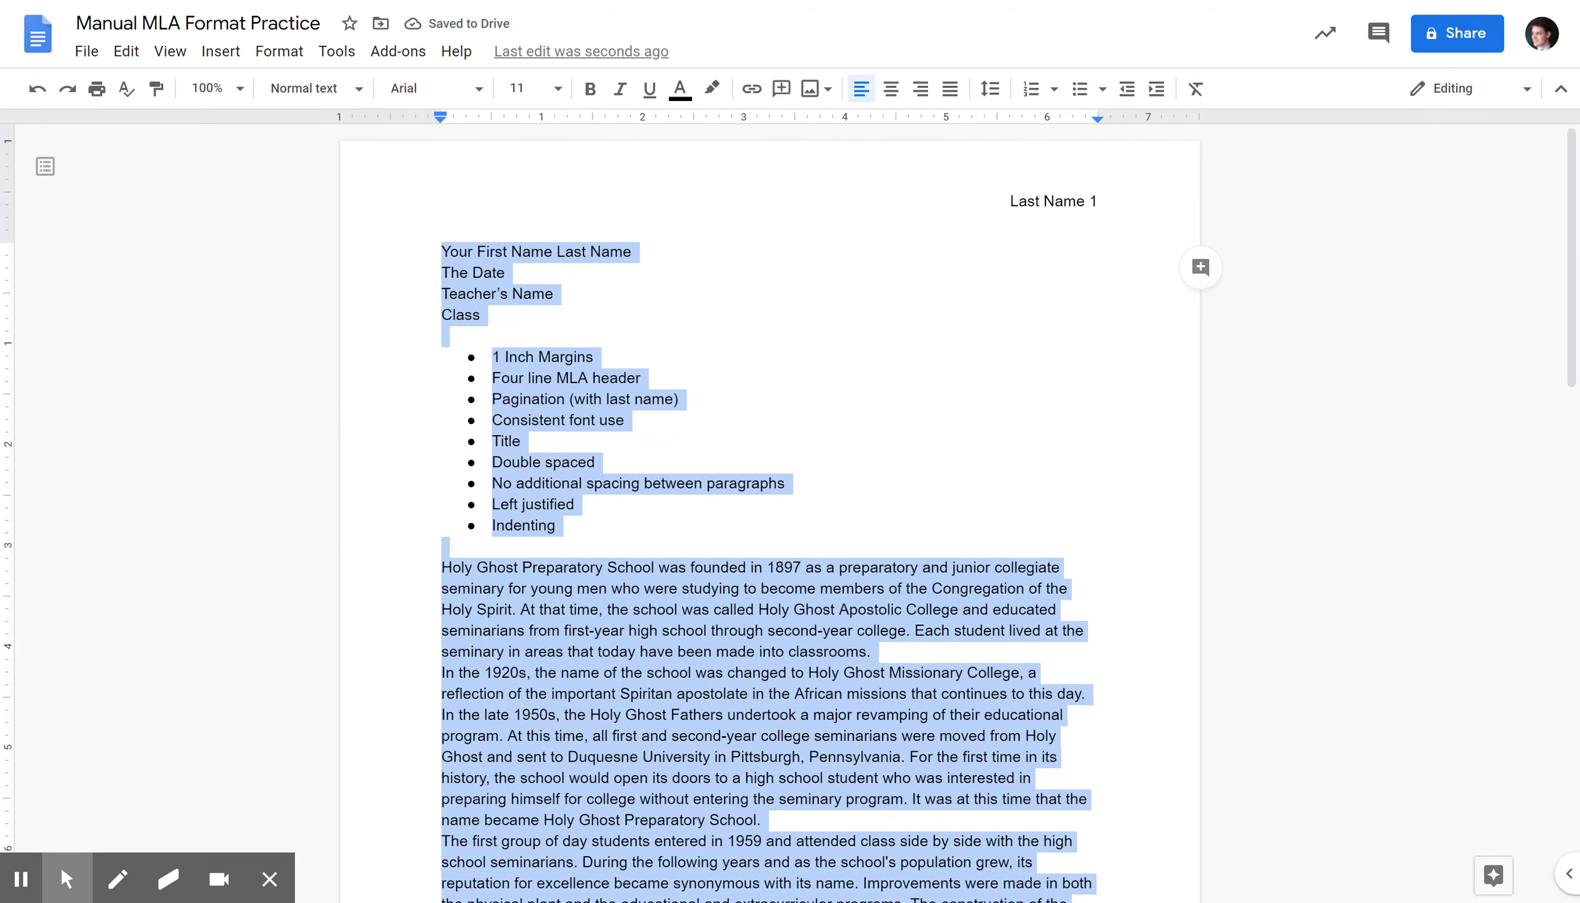
key("ctrl+z")
left_click(575, 395)
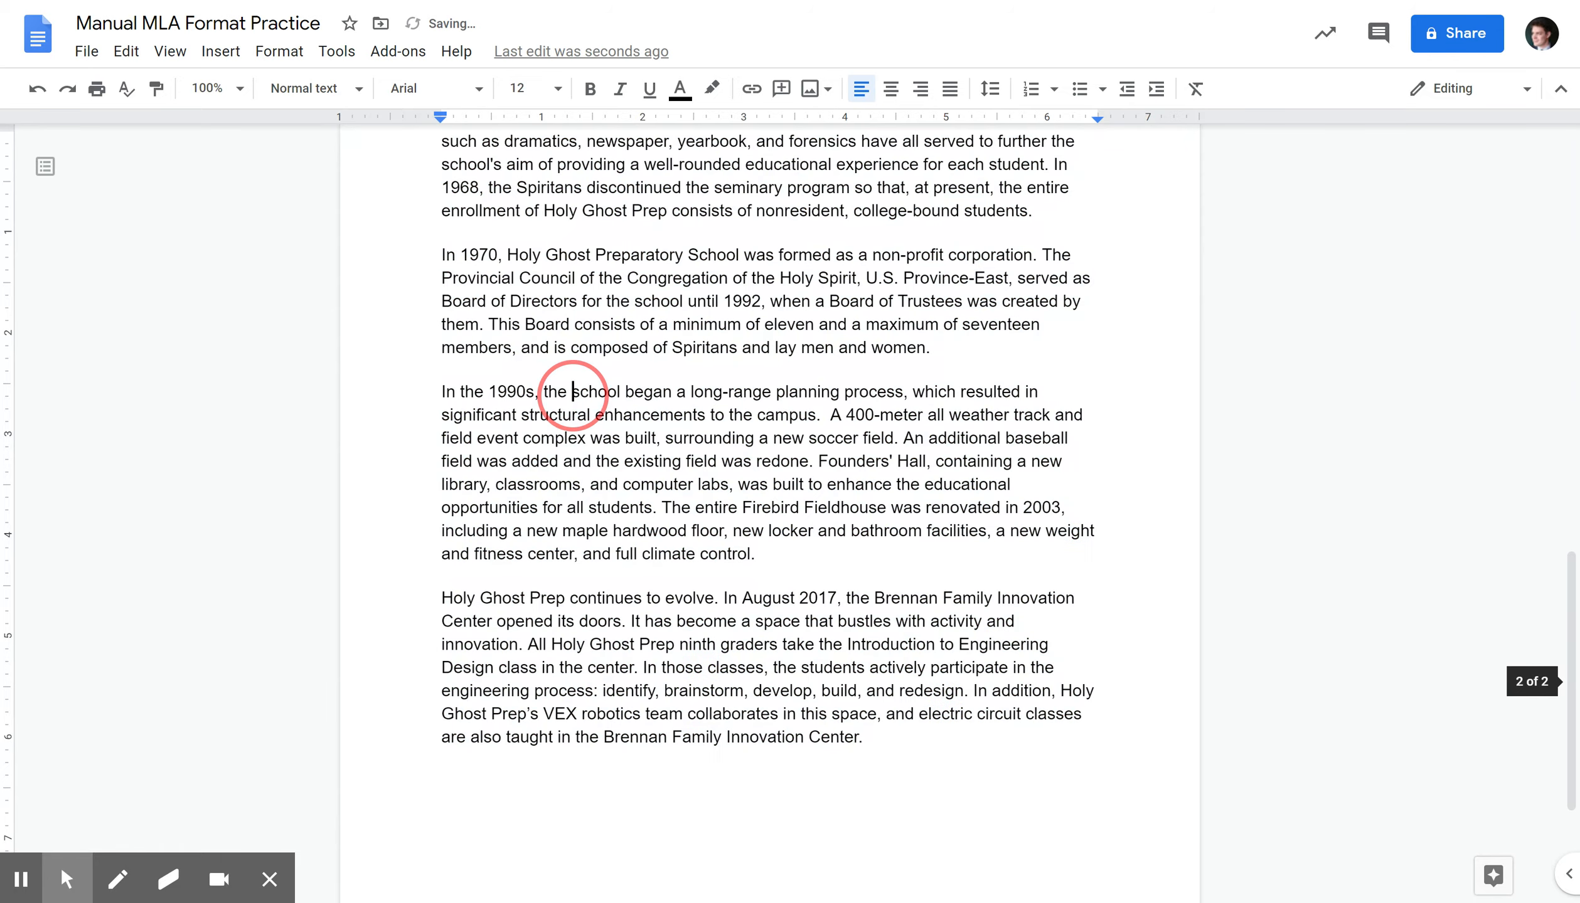
Change the font of the entire document body to Times New Roman
key("ctrl+a")
scroll(575, 395, "up", 10)
scroll(575, 394, "up", 5)
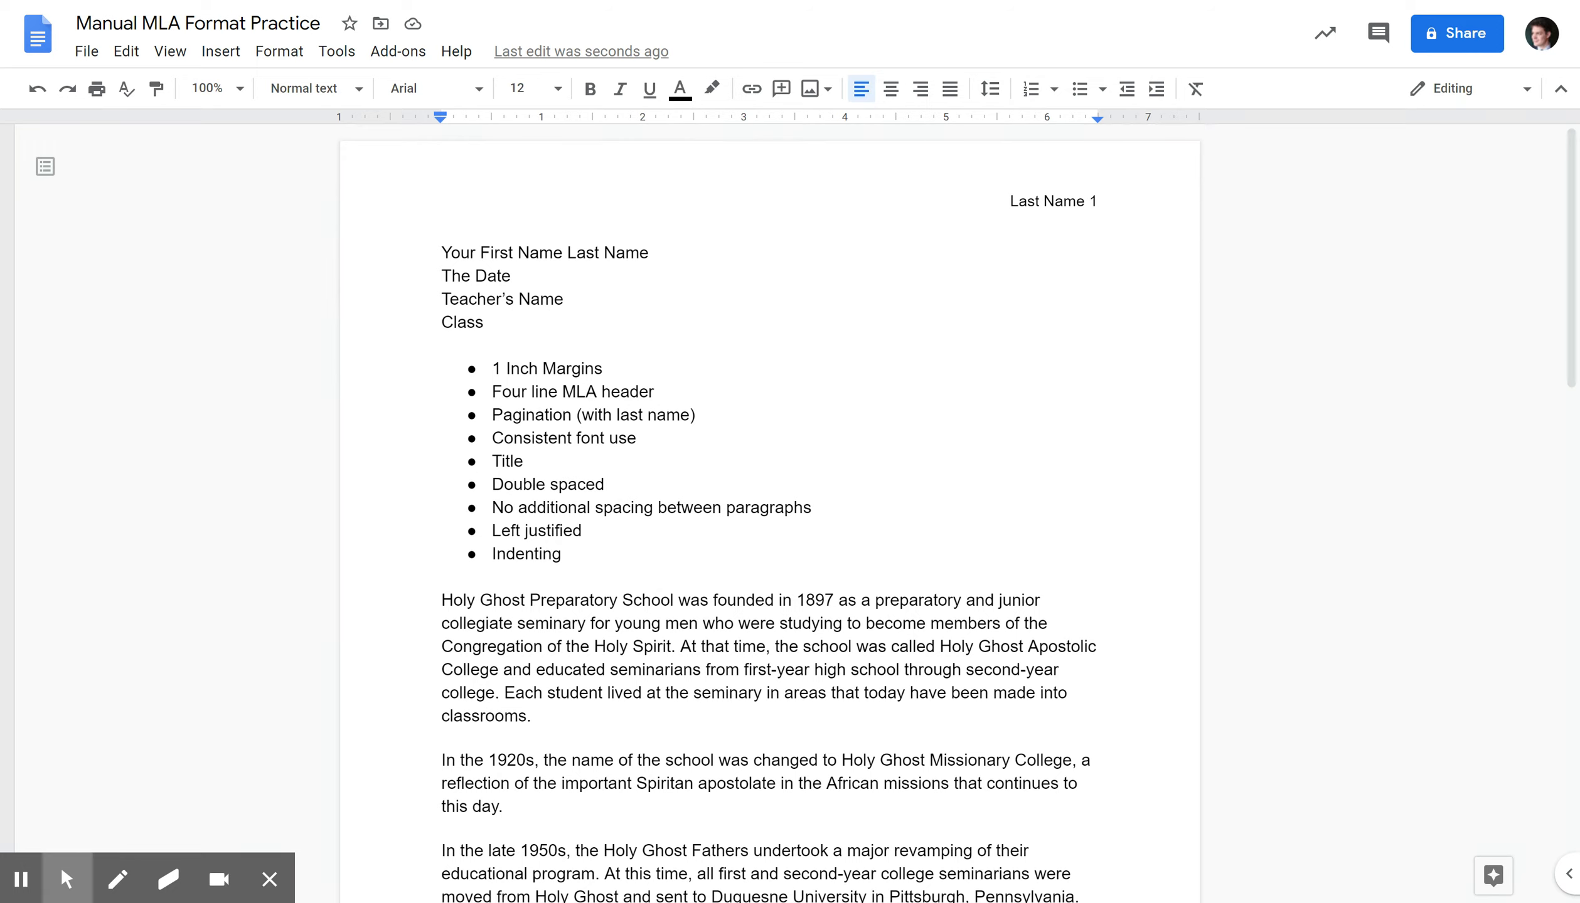
left_click(1053, 200)
left_click(471, 252)
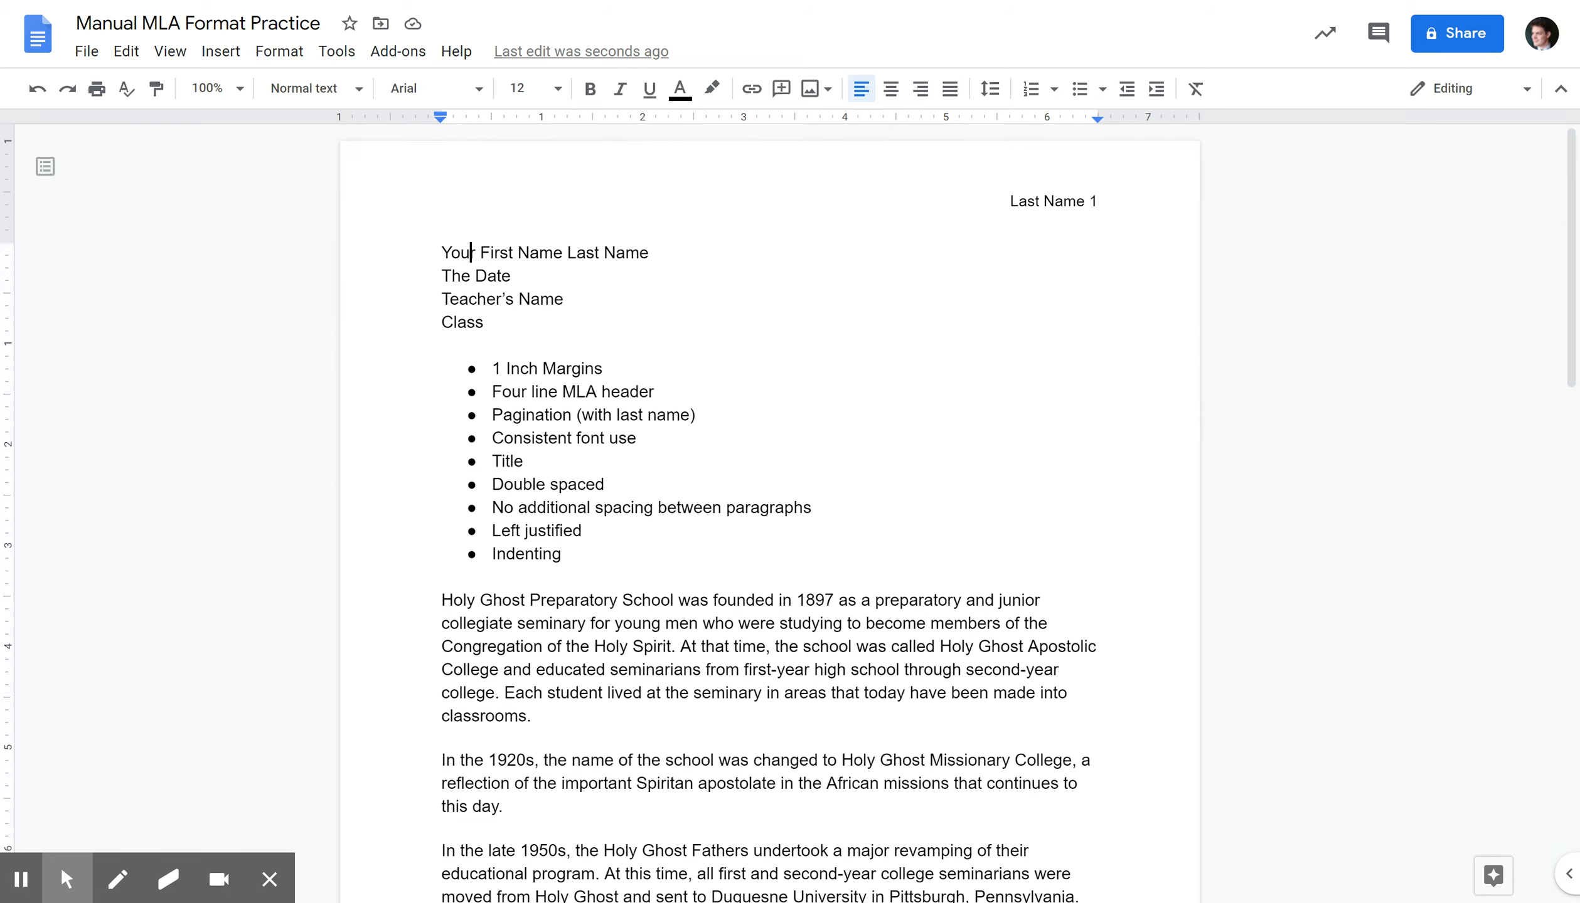
key("ctrl+a")
left_click(426, 94)
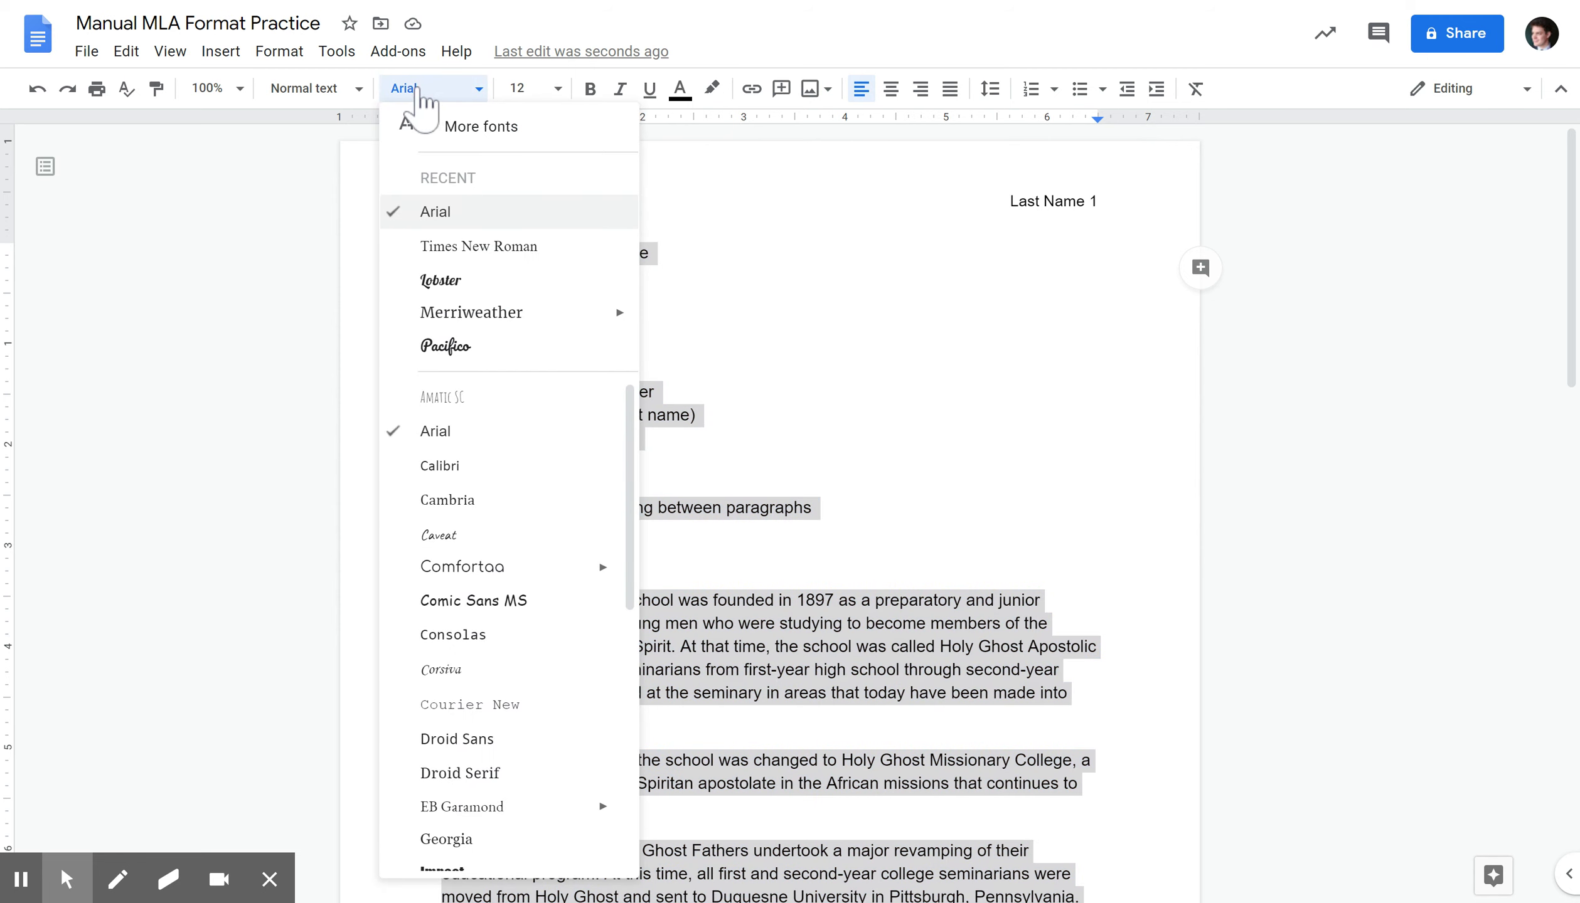
left_click(495, 250)
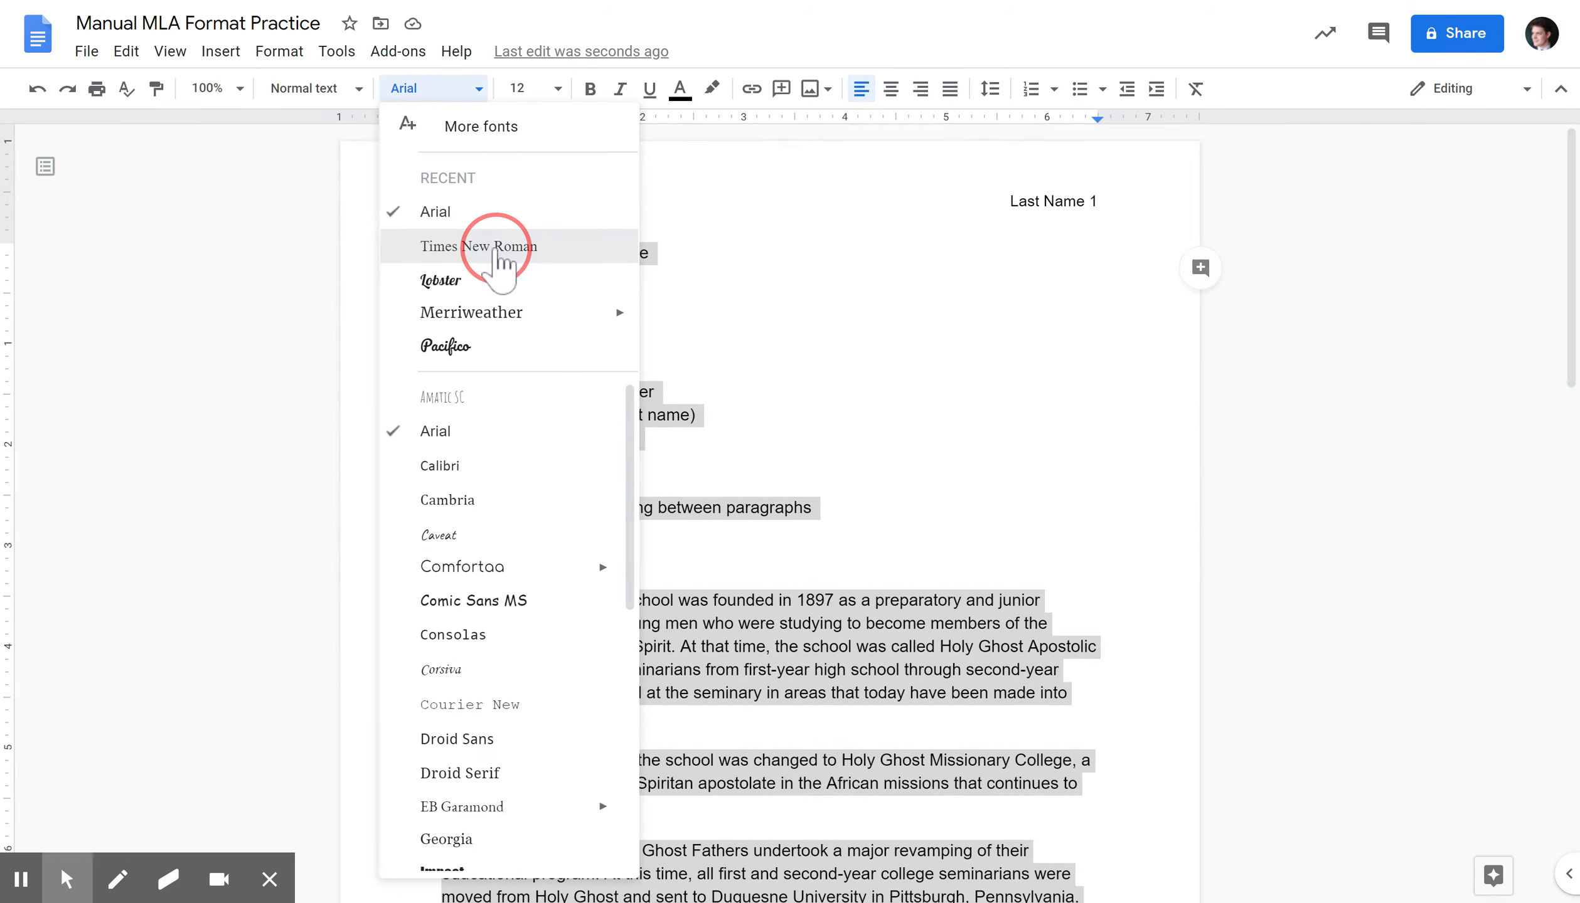
left_click(636, 323)
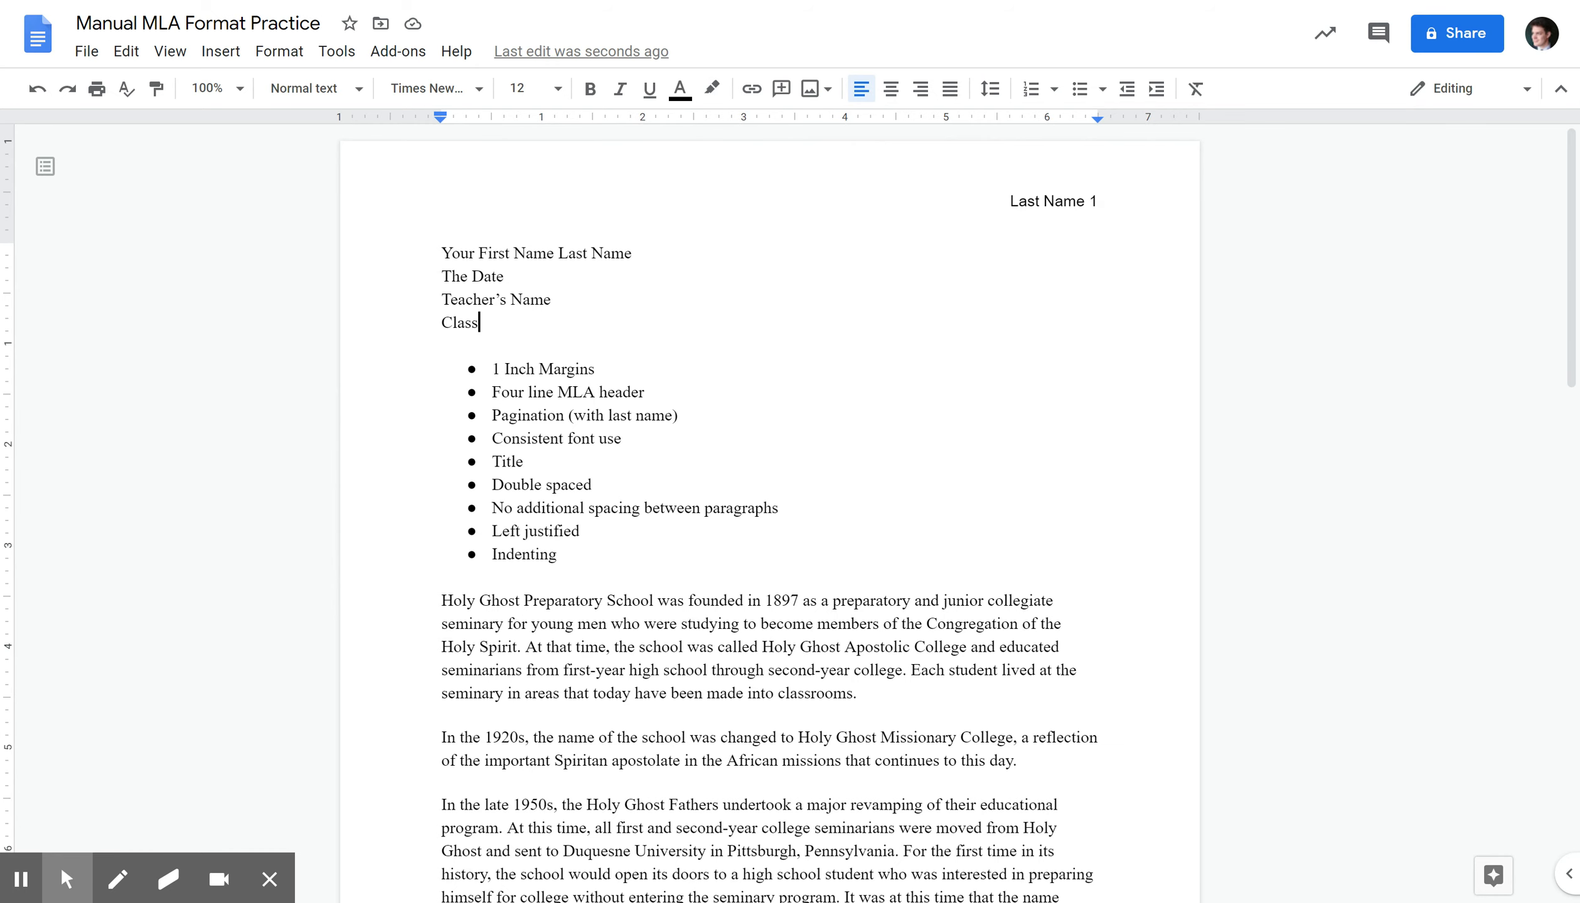
Compare the font of the last name and page number in the page header with the body text
left_click(523, 300)
double_click(1075, 205)
triple_click(1074, 204)
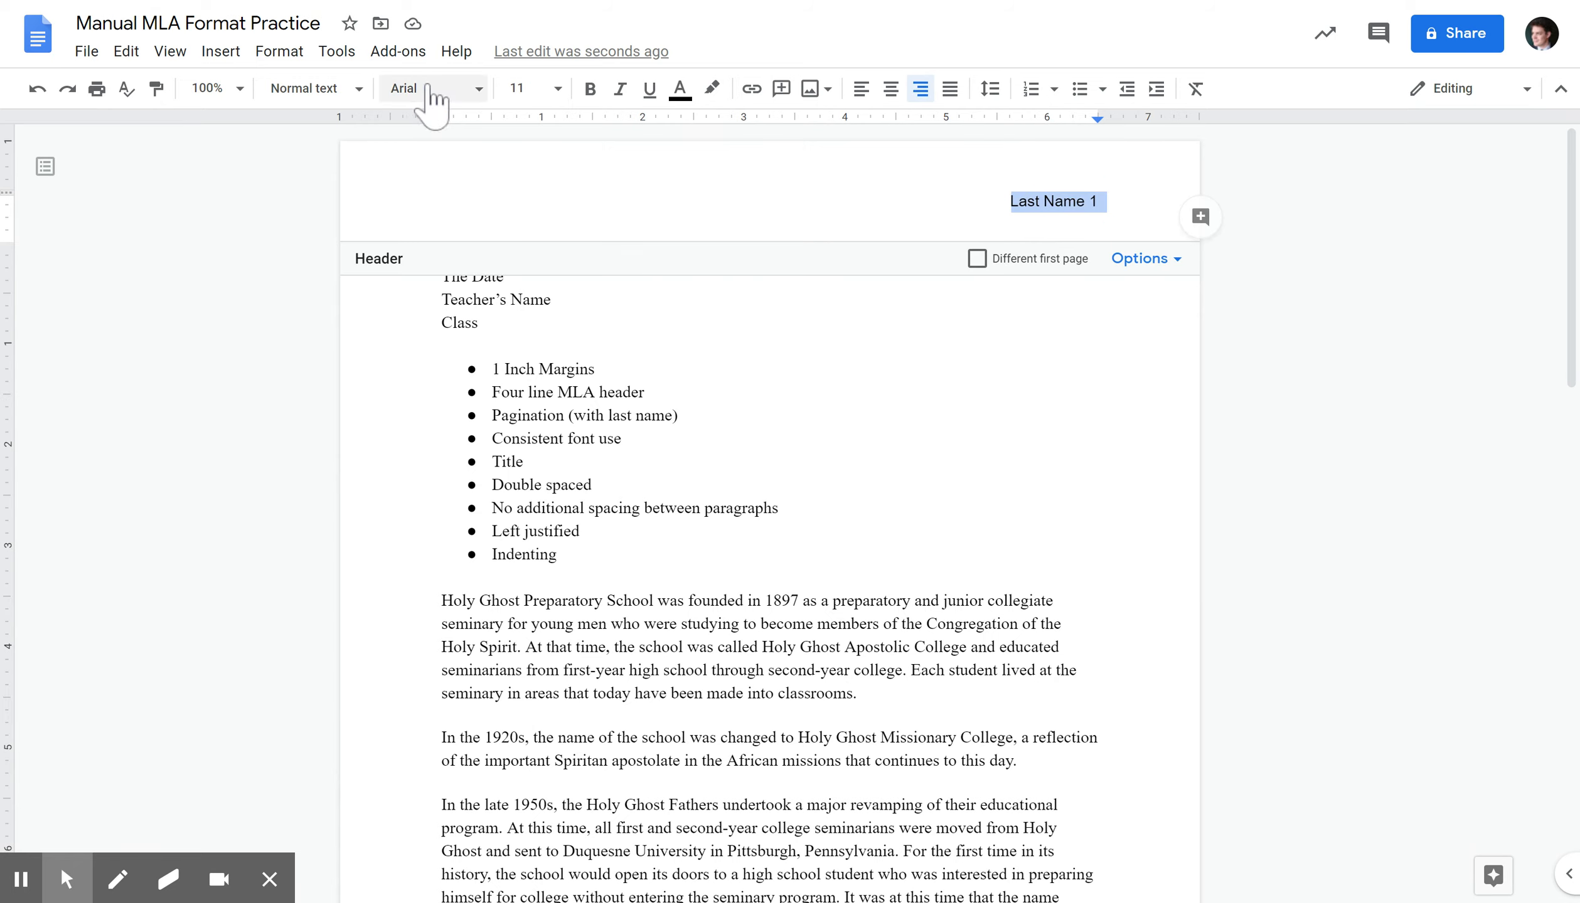
left_click(591, 438)
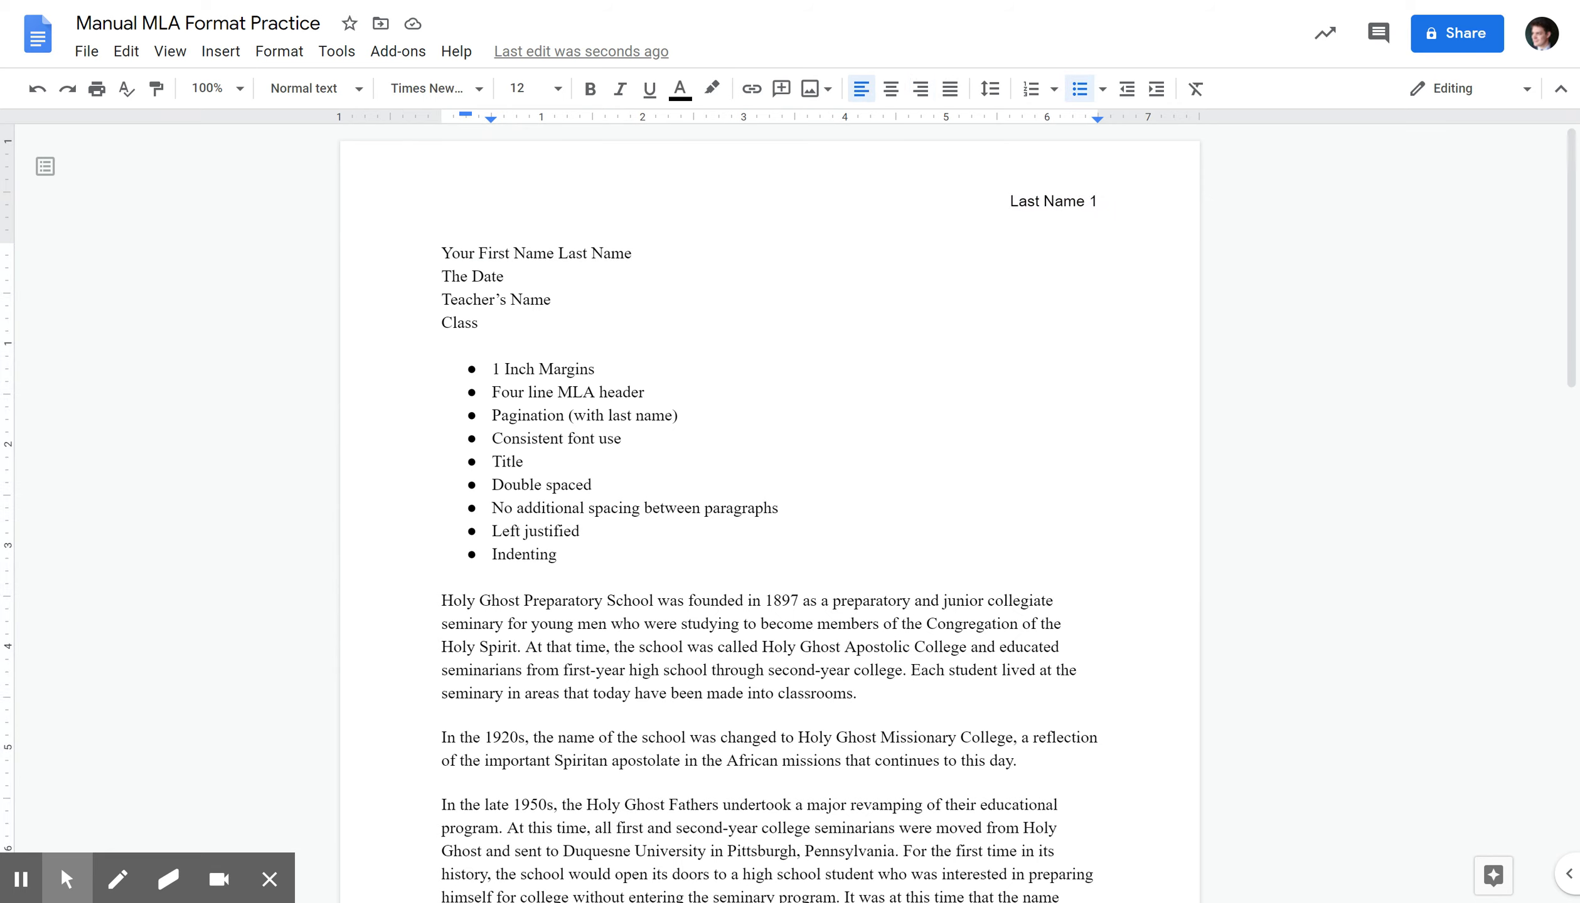
Set the last name and page number in the page header to Times New Roman
left_click(1376, 303)
left_click(1059, 199)
left_click(1058, 201)
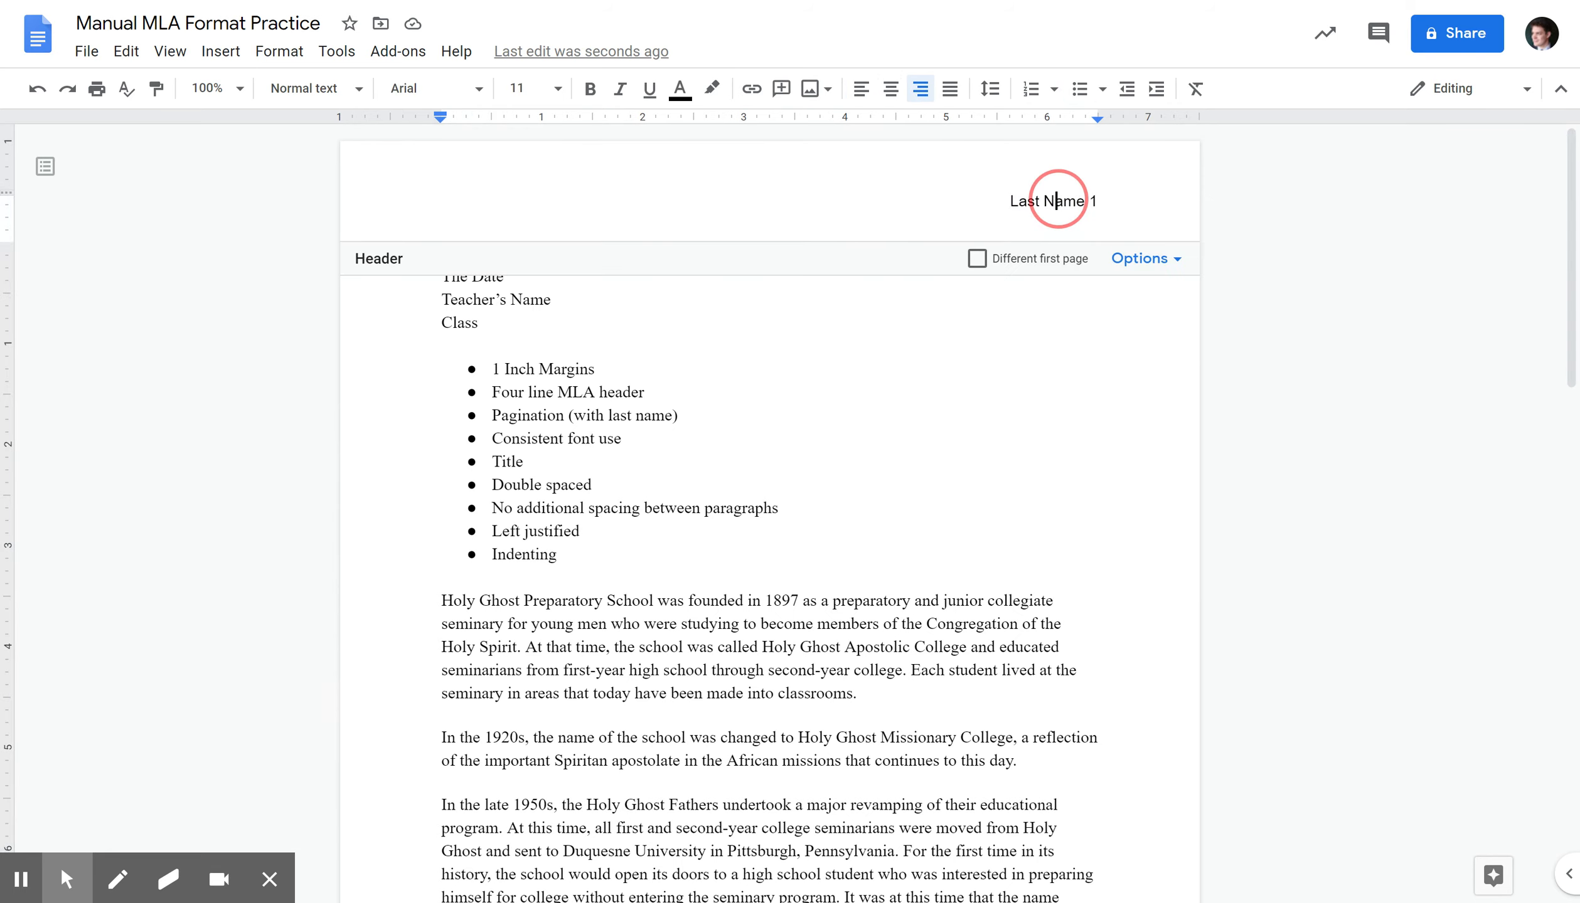
triple_click(1067, 201)
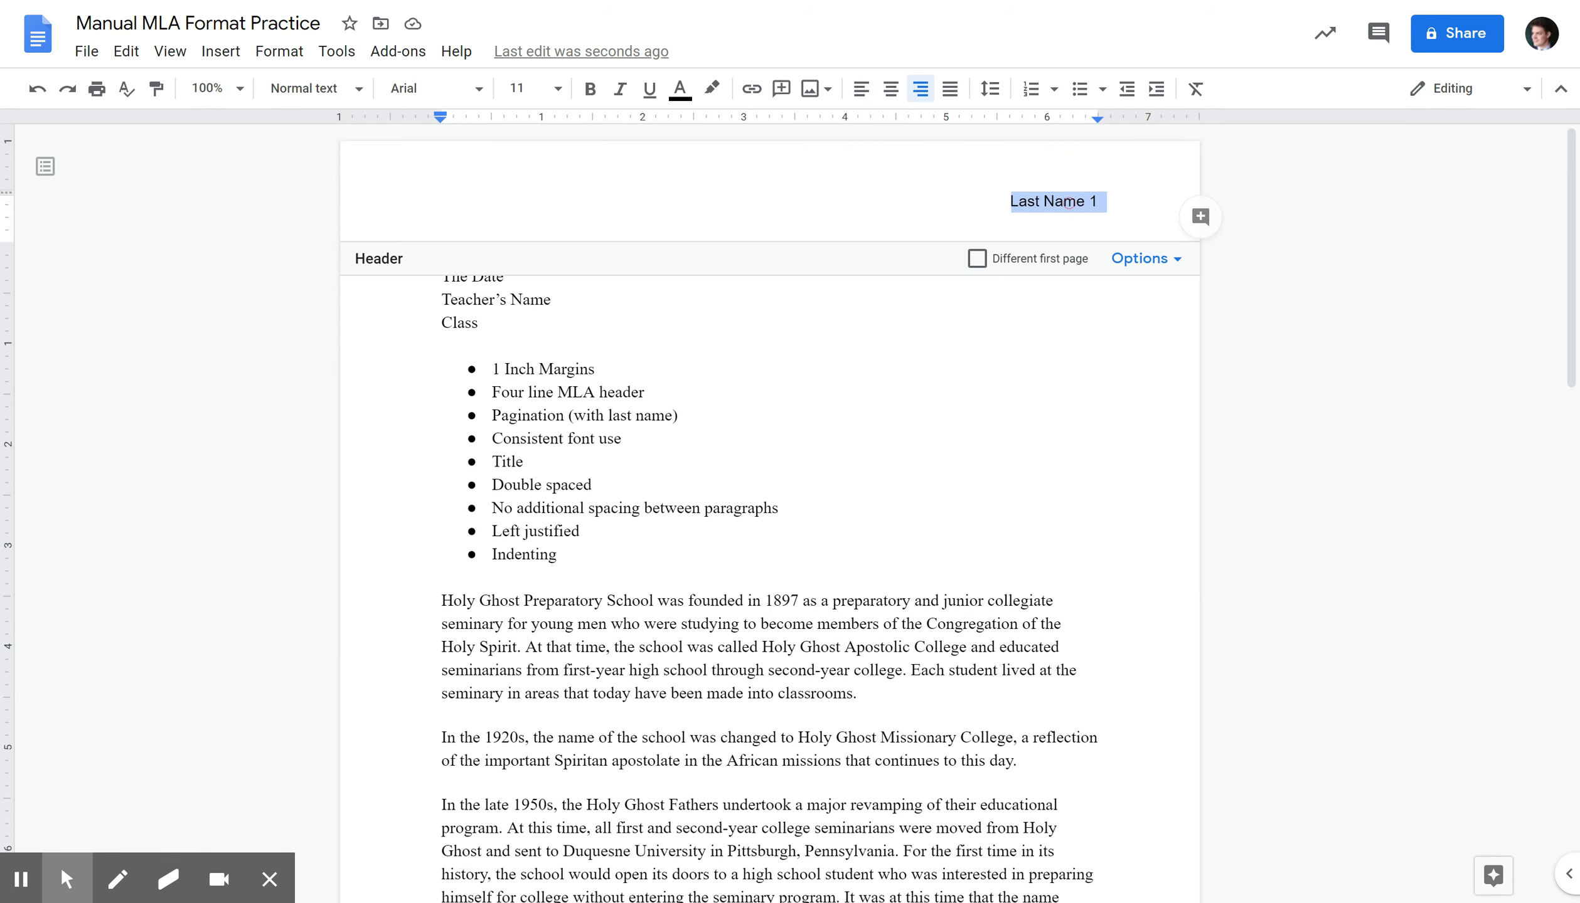
left_click(431, 89)
left_click(462, 216)
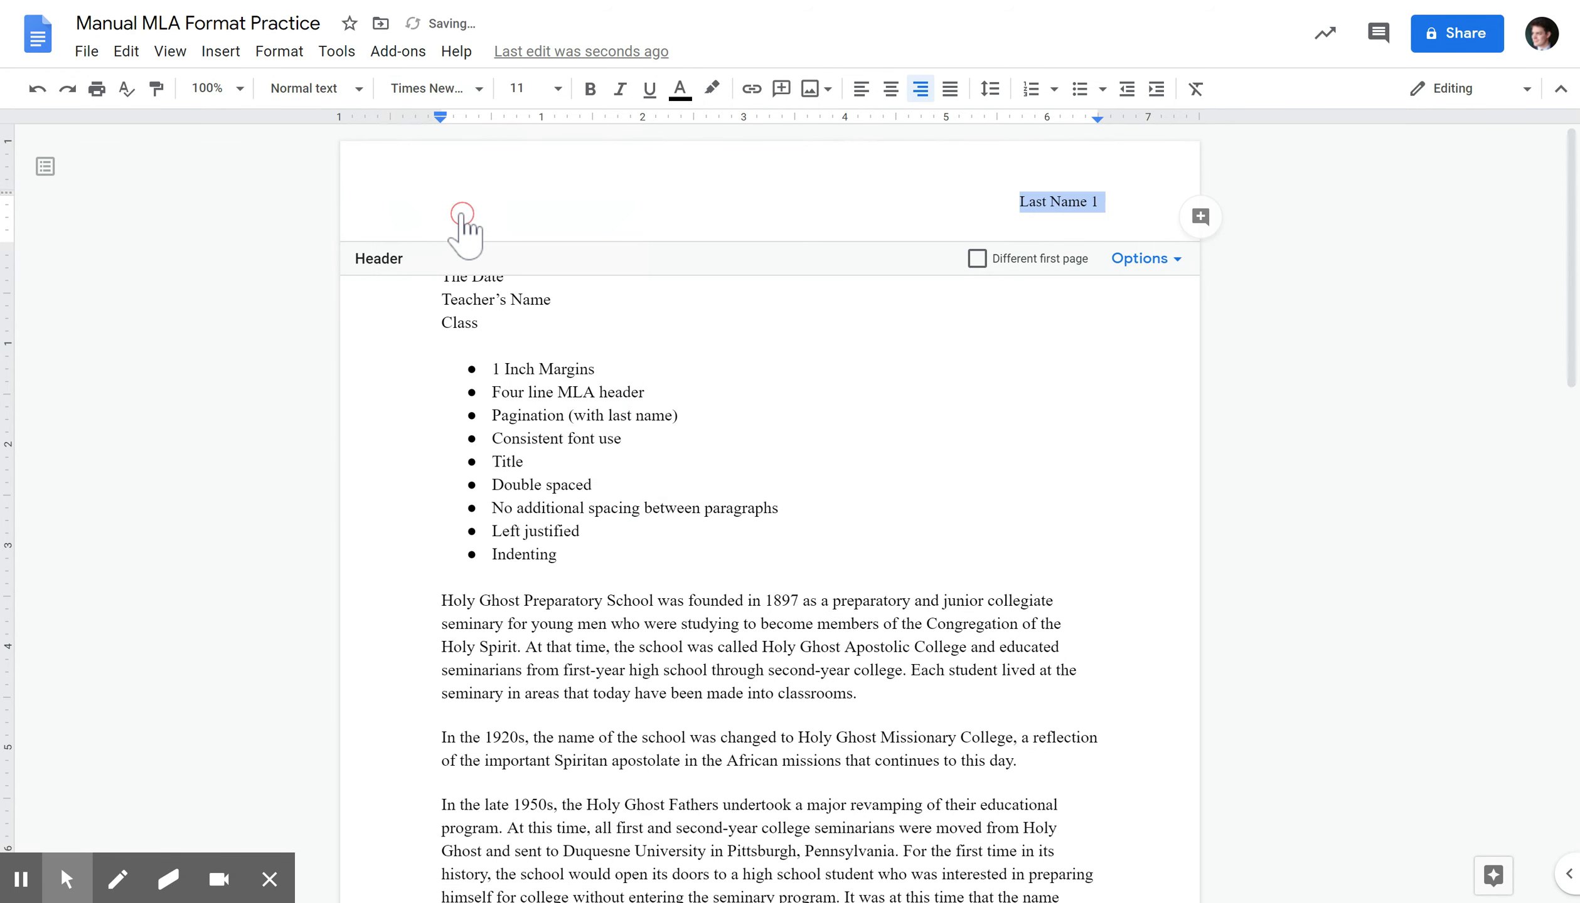
left_click(888, 445)
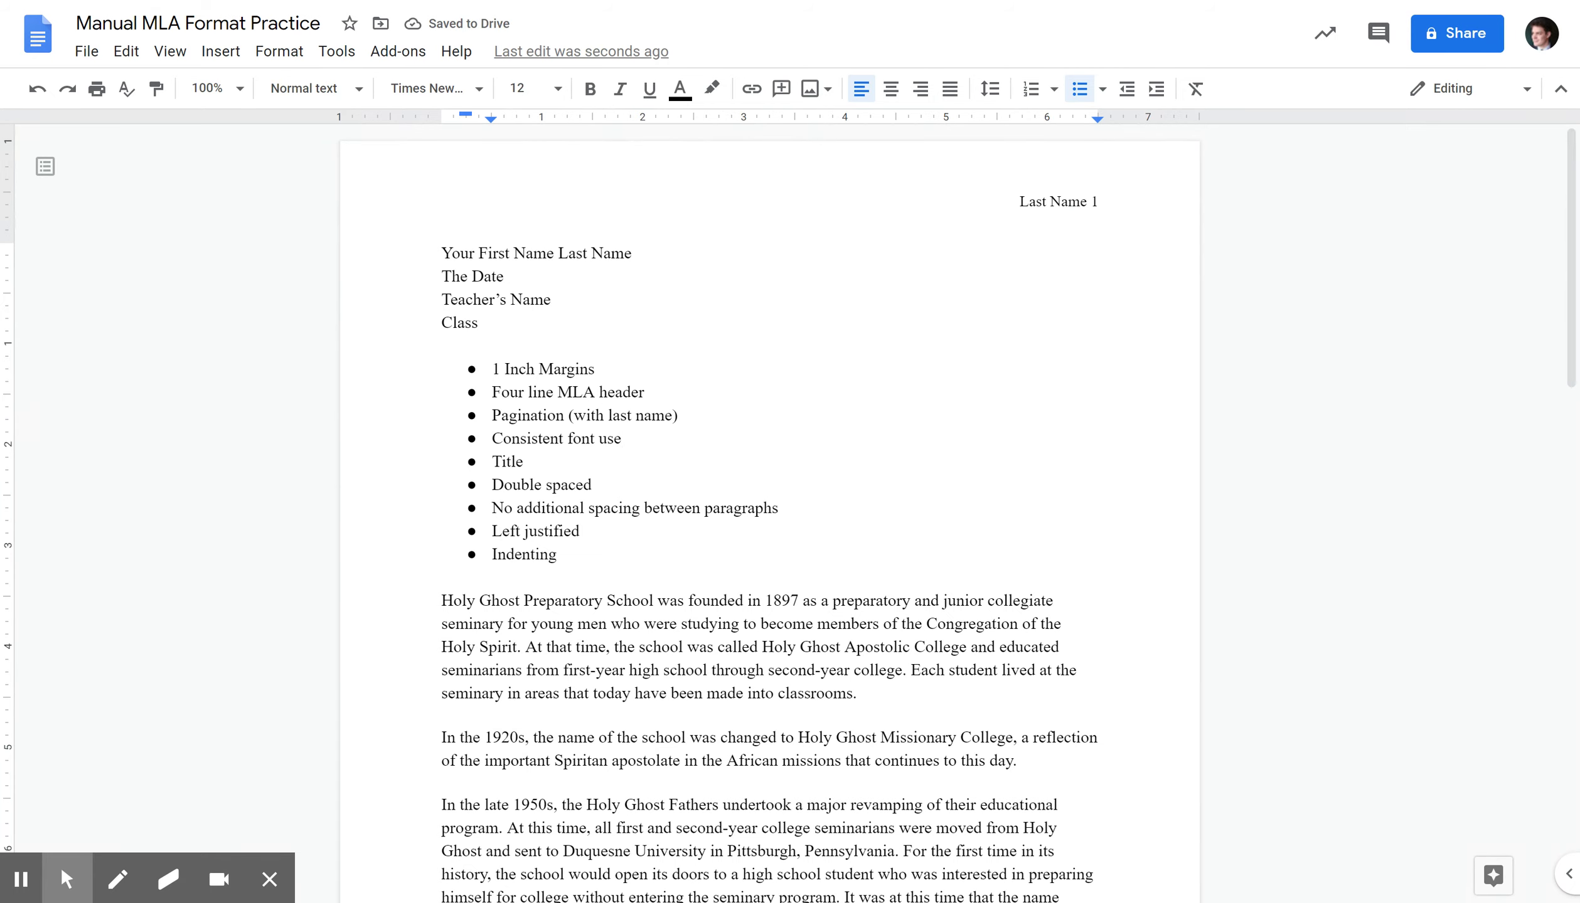
Compare the font size of the name line in the body with that of the page header text
left_click(604, 253)
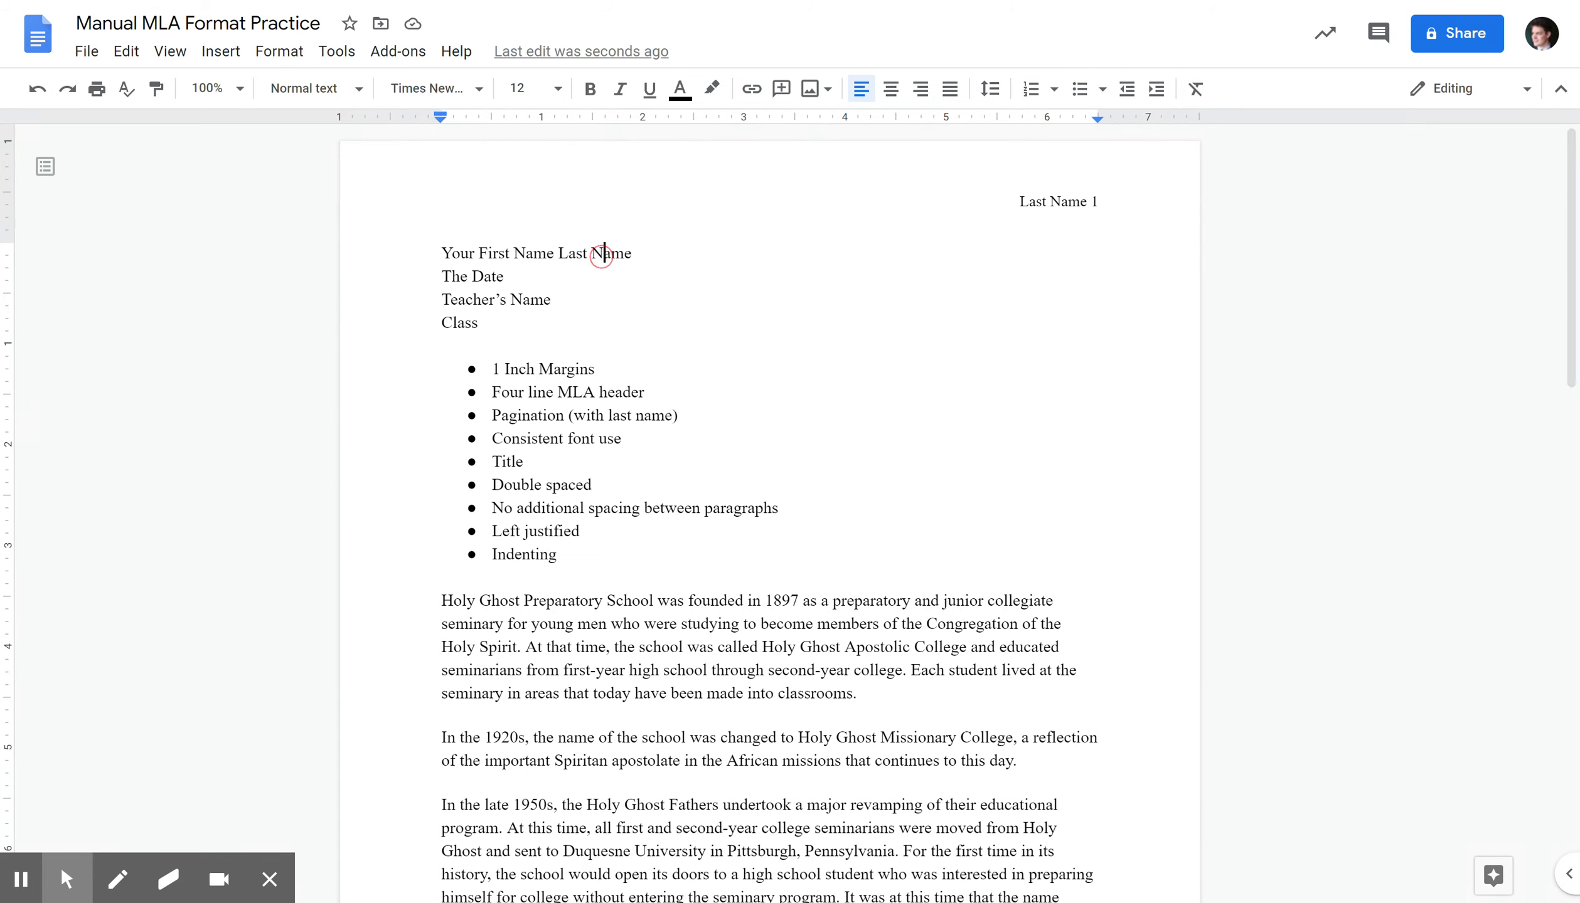
double_click(1057, 201)
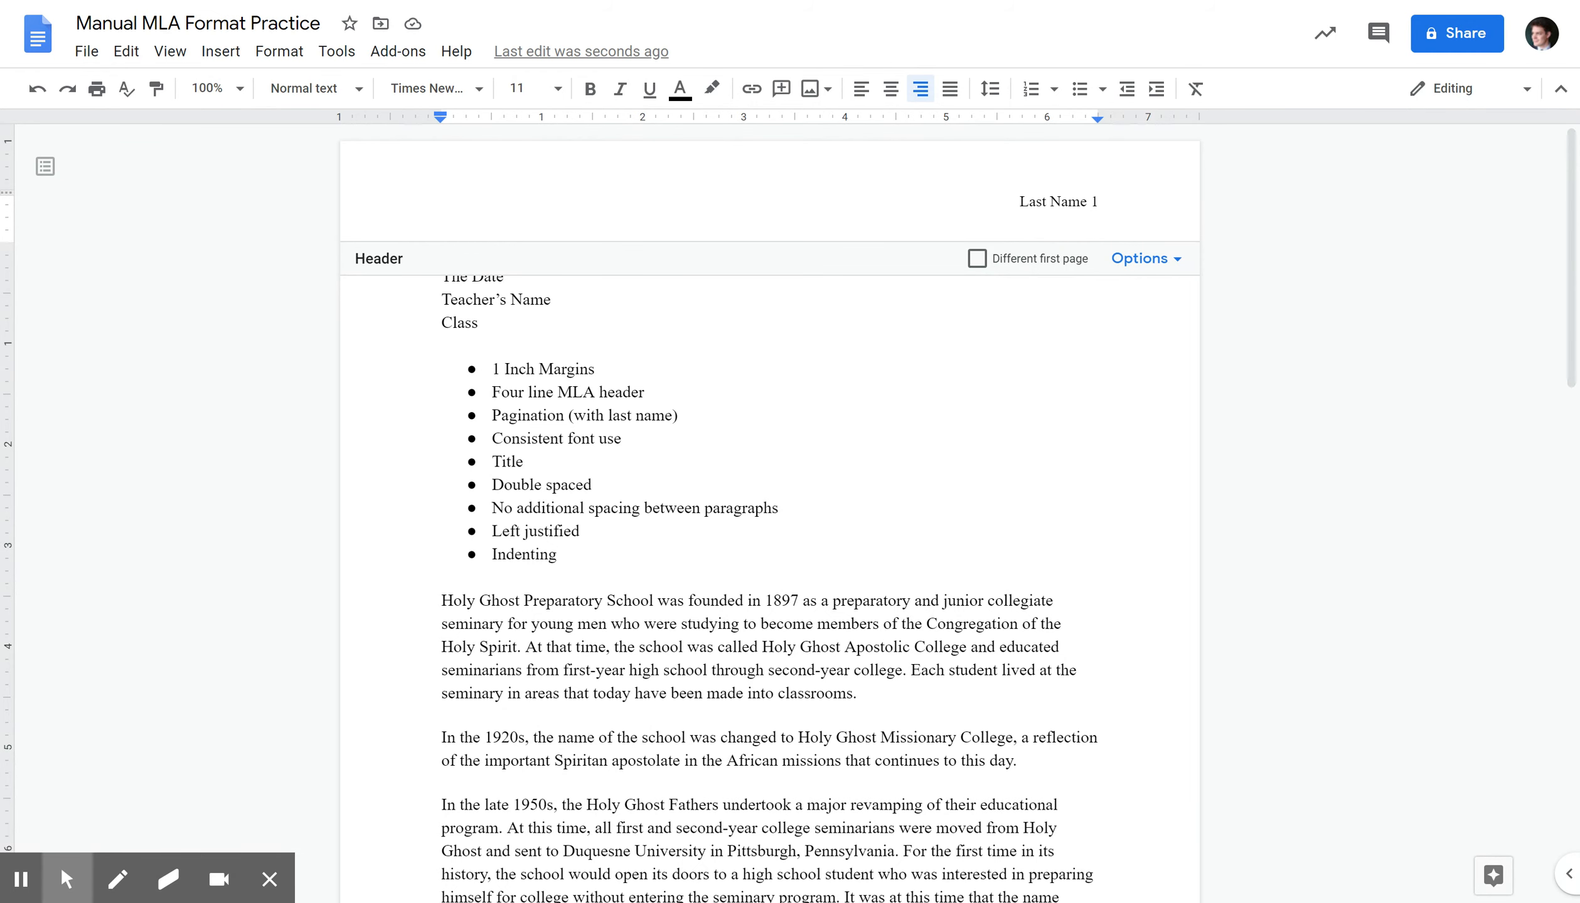
triple_click(1059, 202)
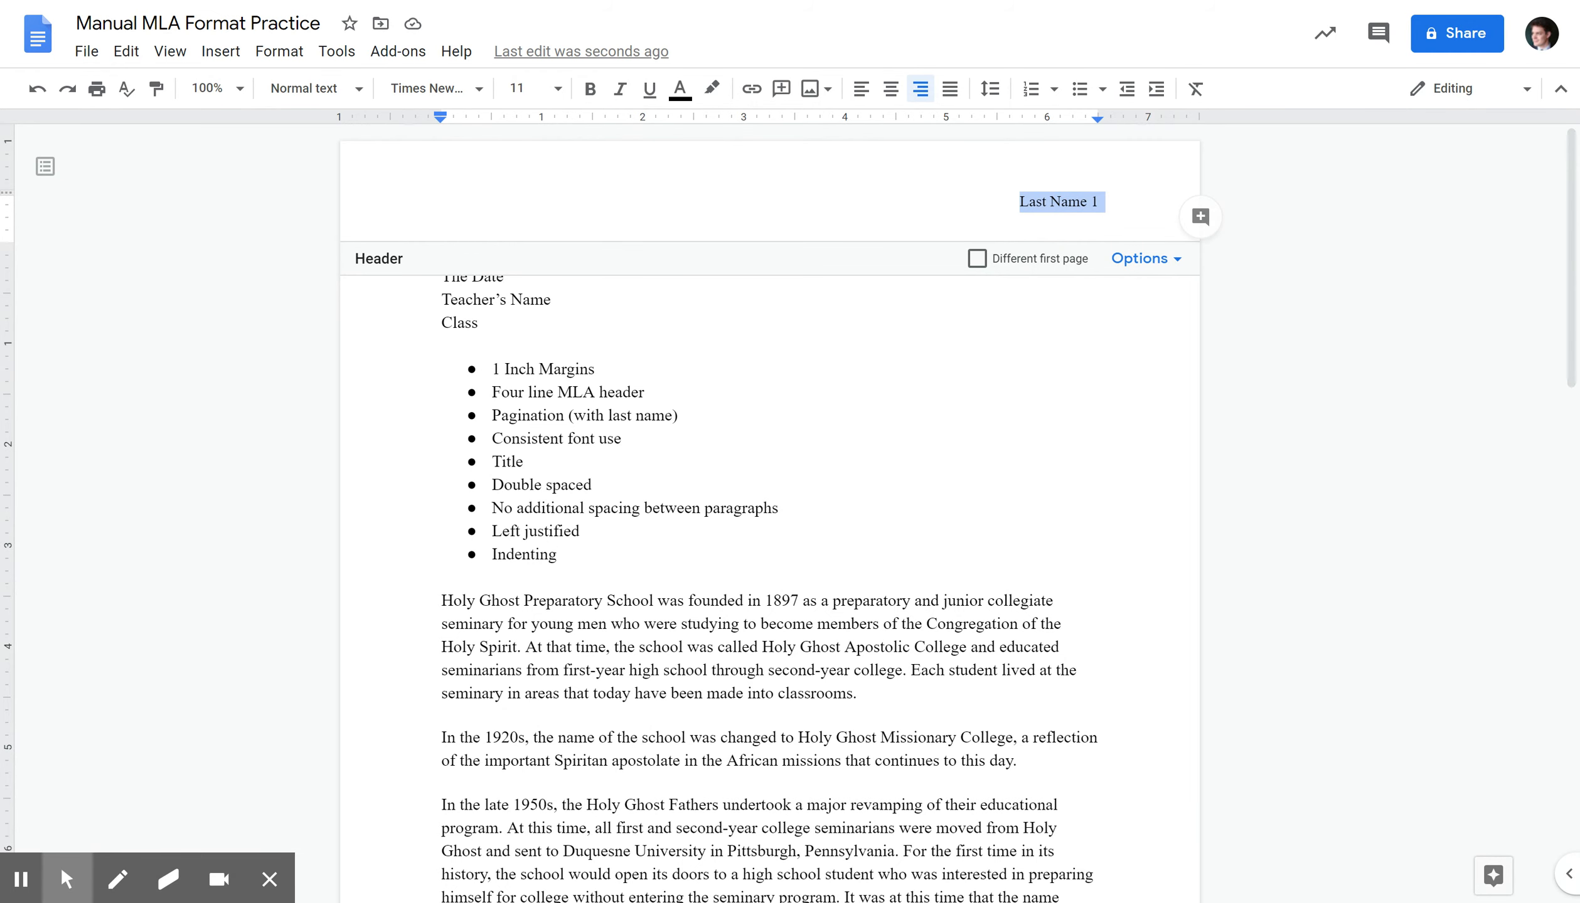
left_click(645, 415)
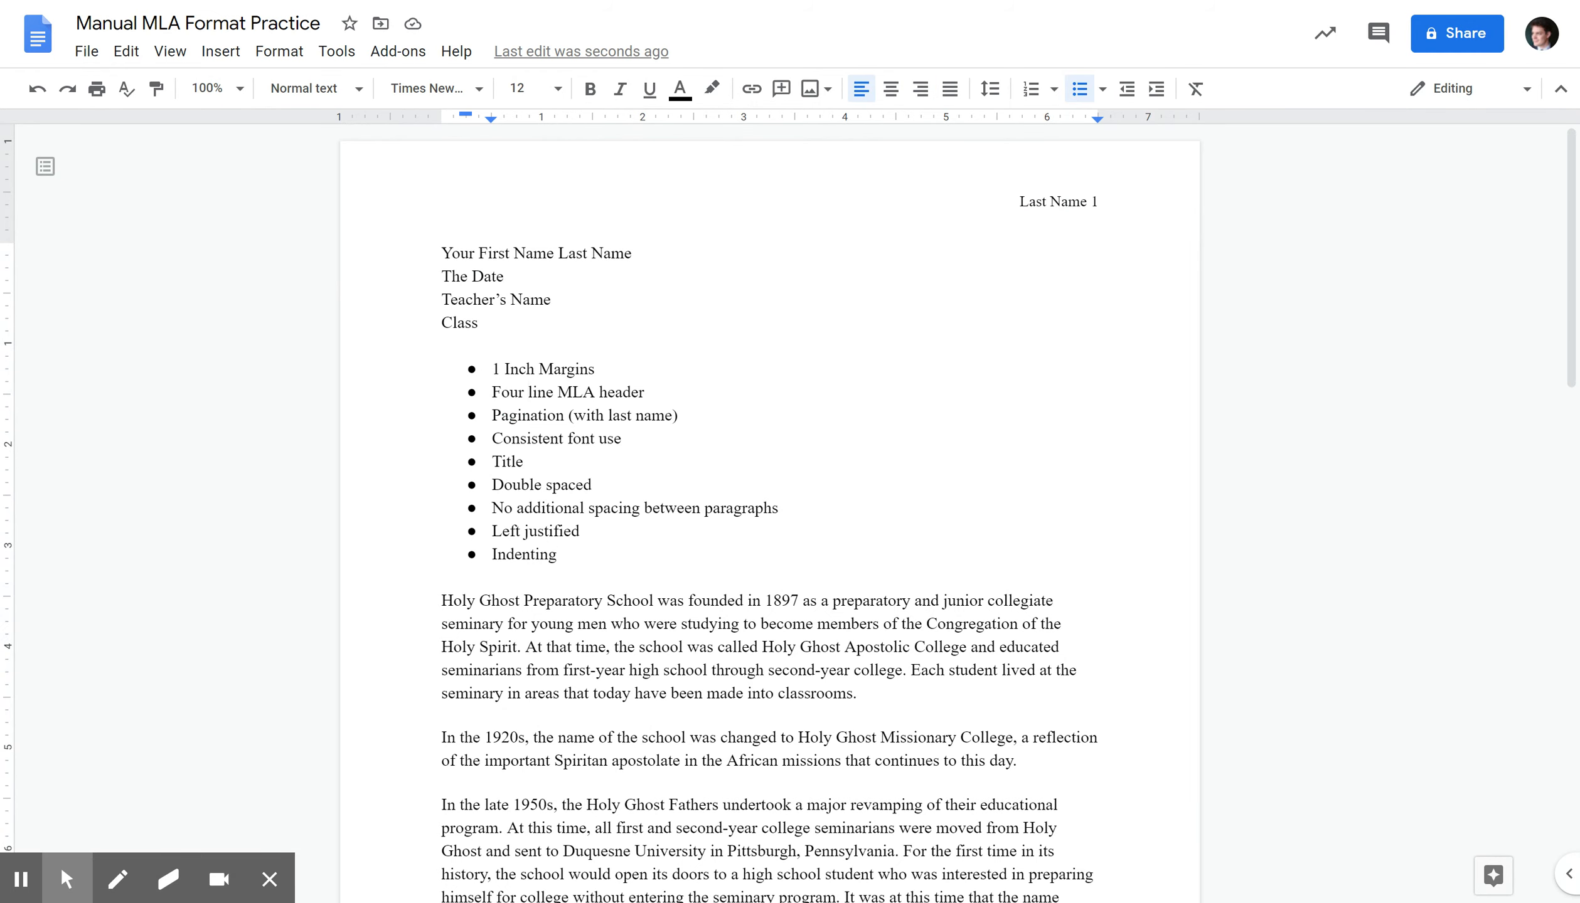
Set the font size of the last name and page number in the page header to 12
double_click(1058, 201)
triple_click(1057, 202)
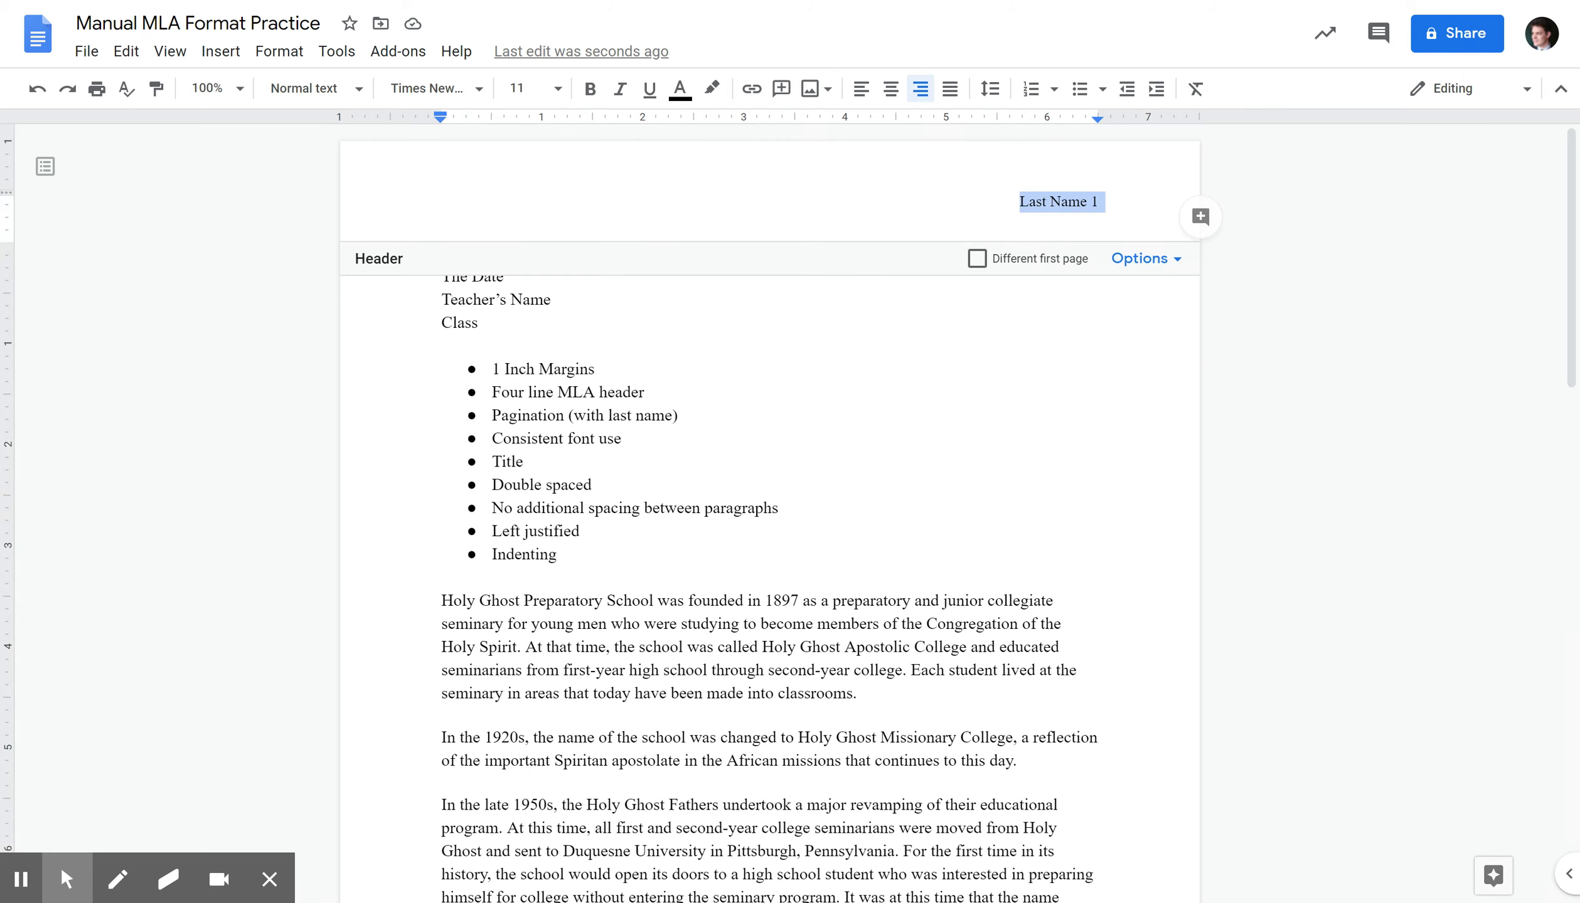
left_click(543, 95)
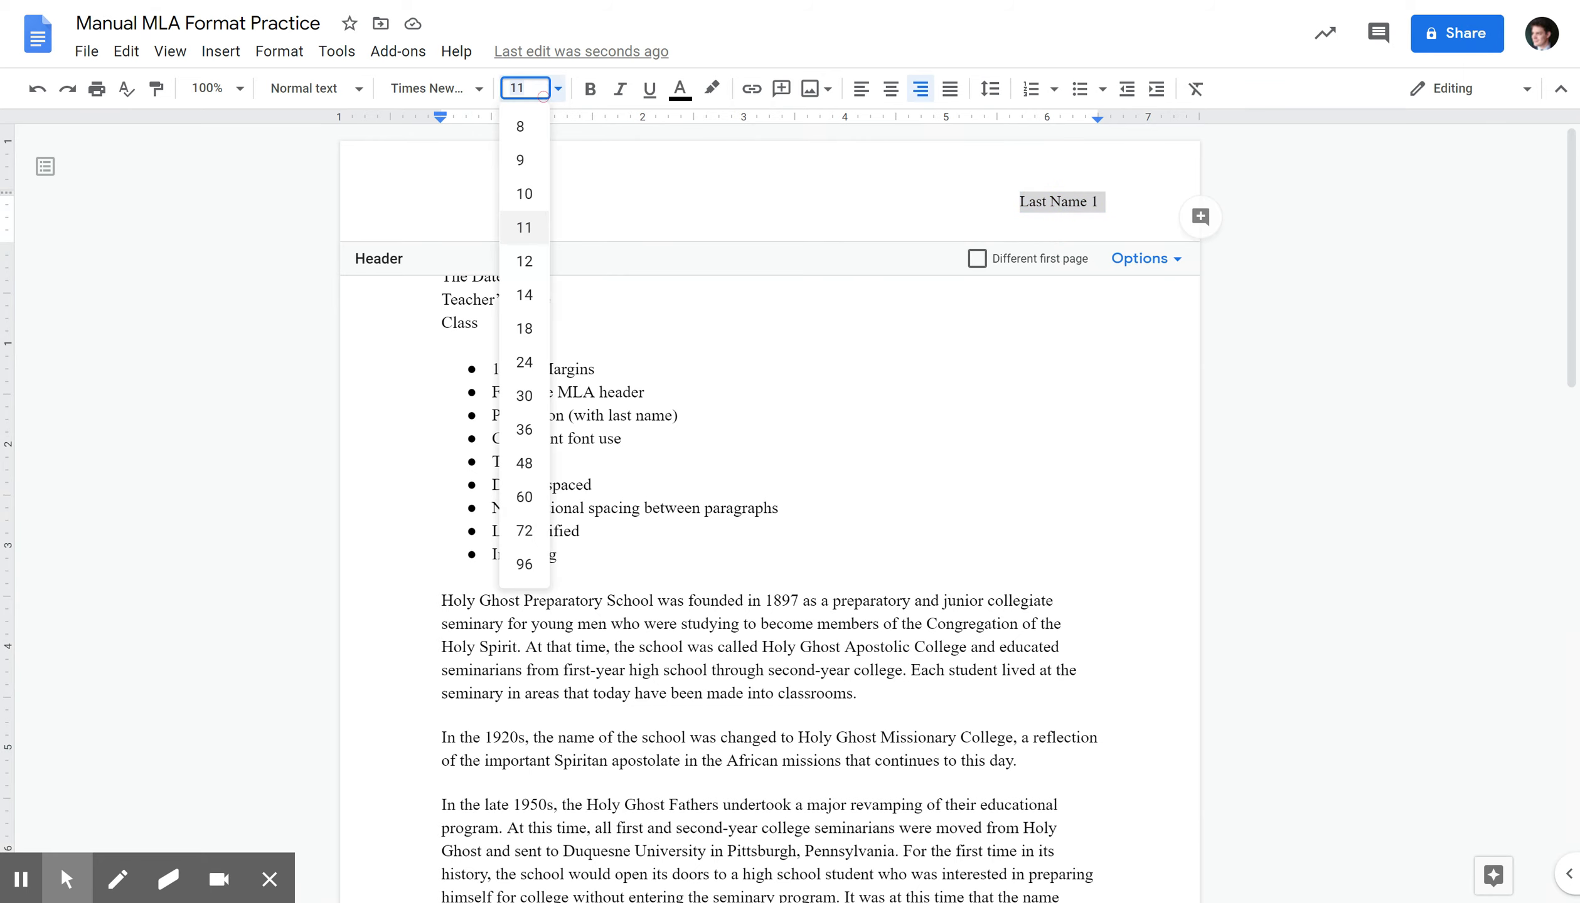
left_click(525, 261)
left_click(1044, 412)
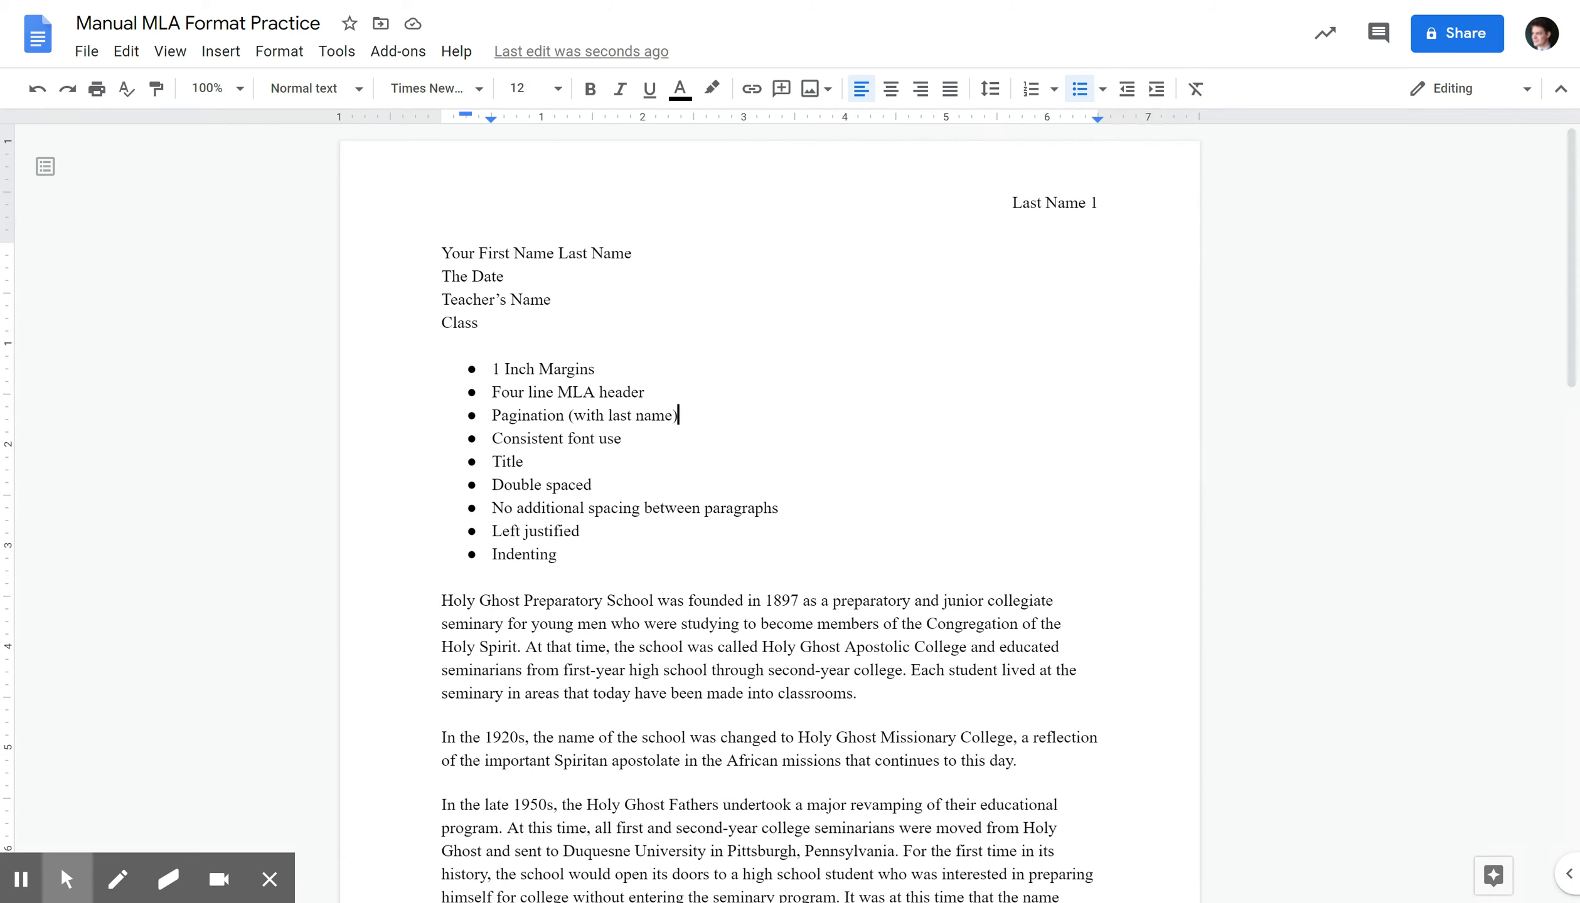
Add a new line below "Class" and append "(centered)" to the Title item in the checklist
left_click(493, 322)
key("Return")
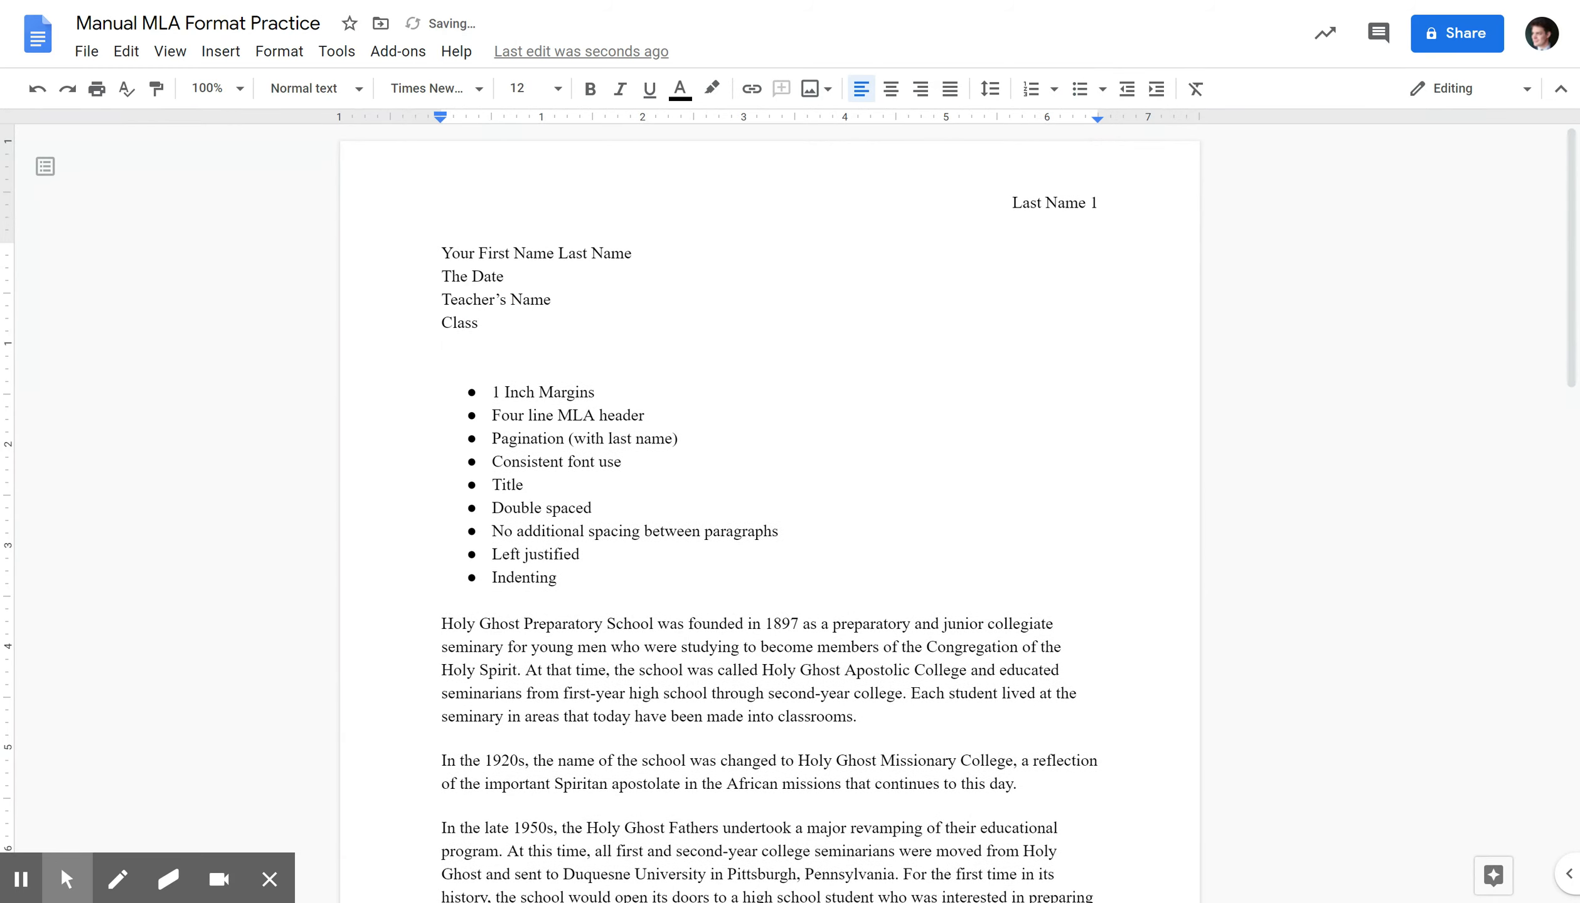
left_click(580, 480)
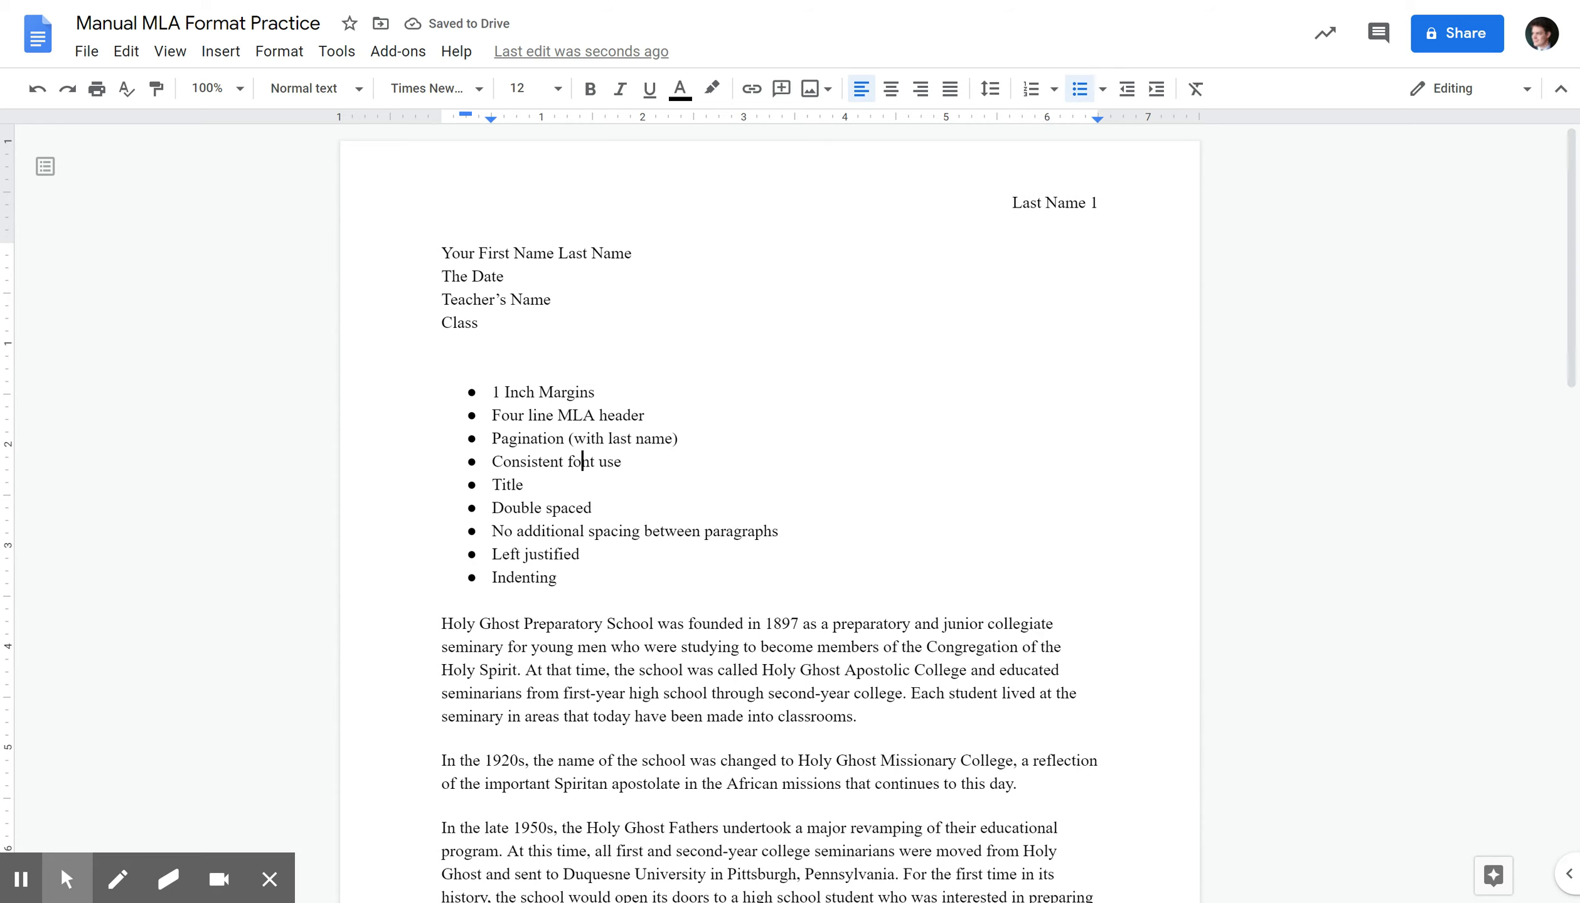
type("(centered)")
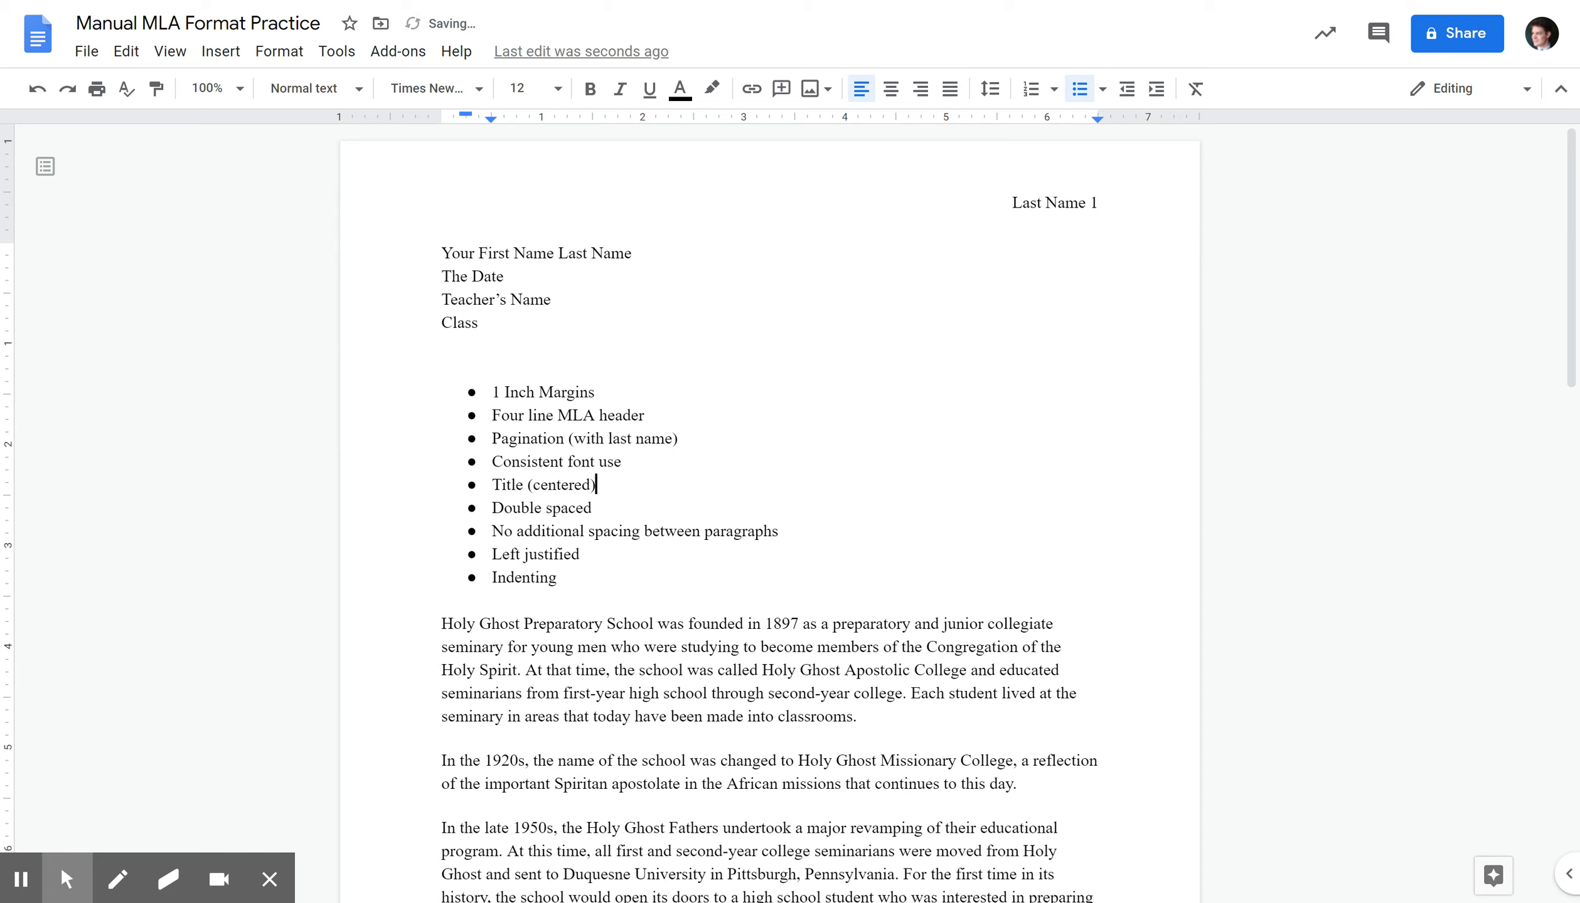
Enter the title "This is a title" on the line directly below "Class" and center-align it
left_click(502, 354)
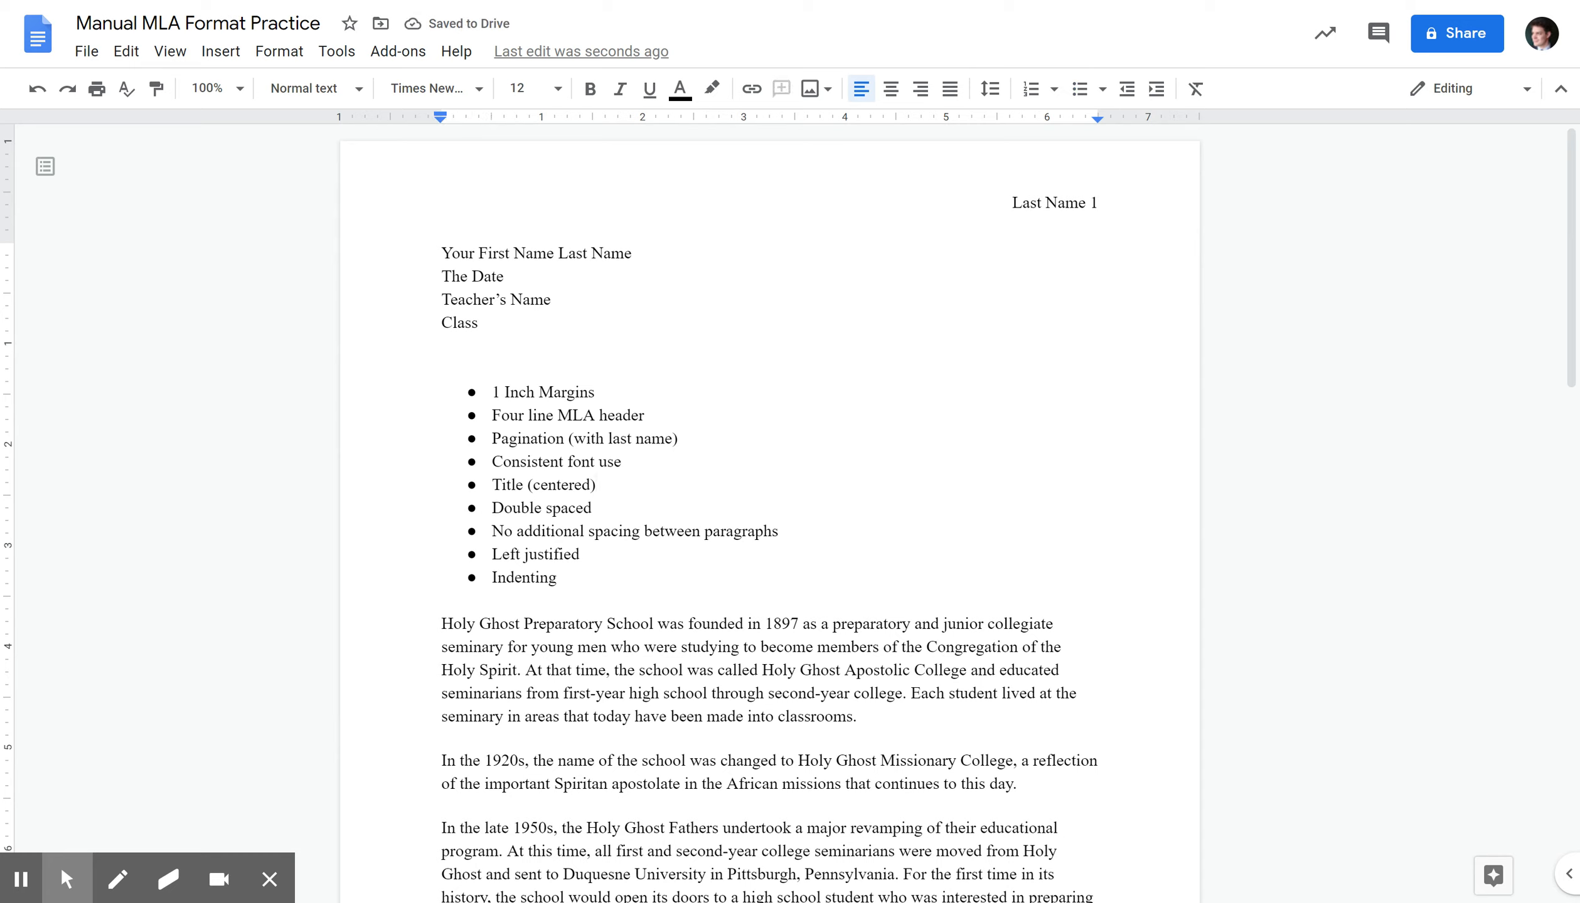
type("This is a ")
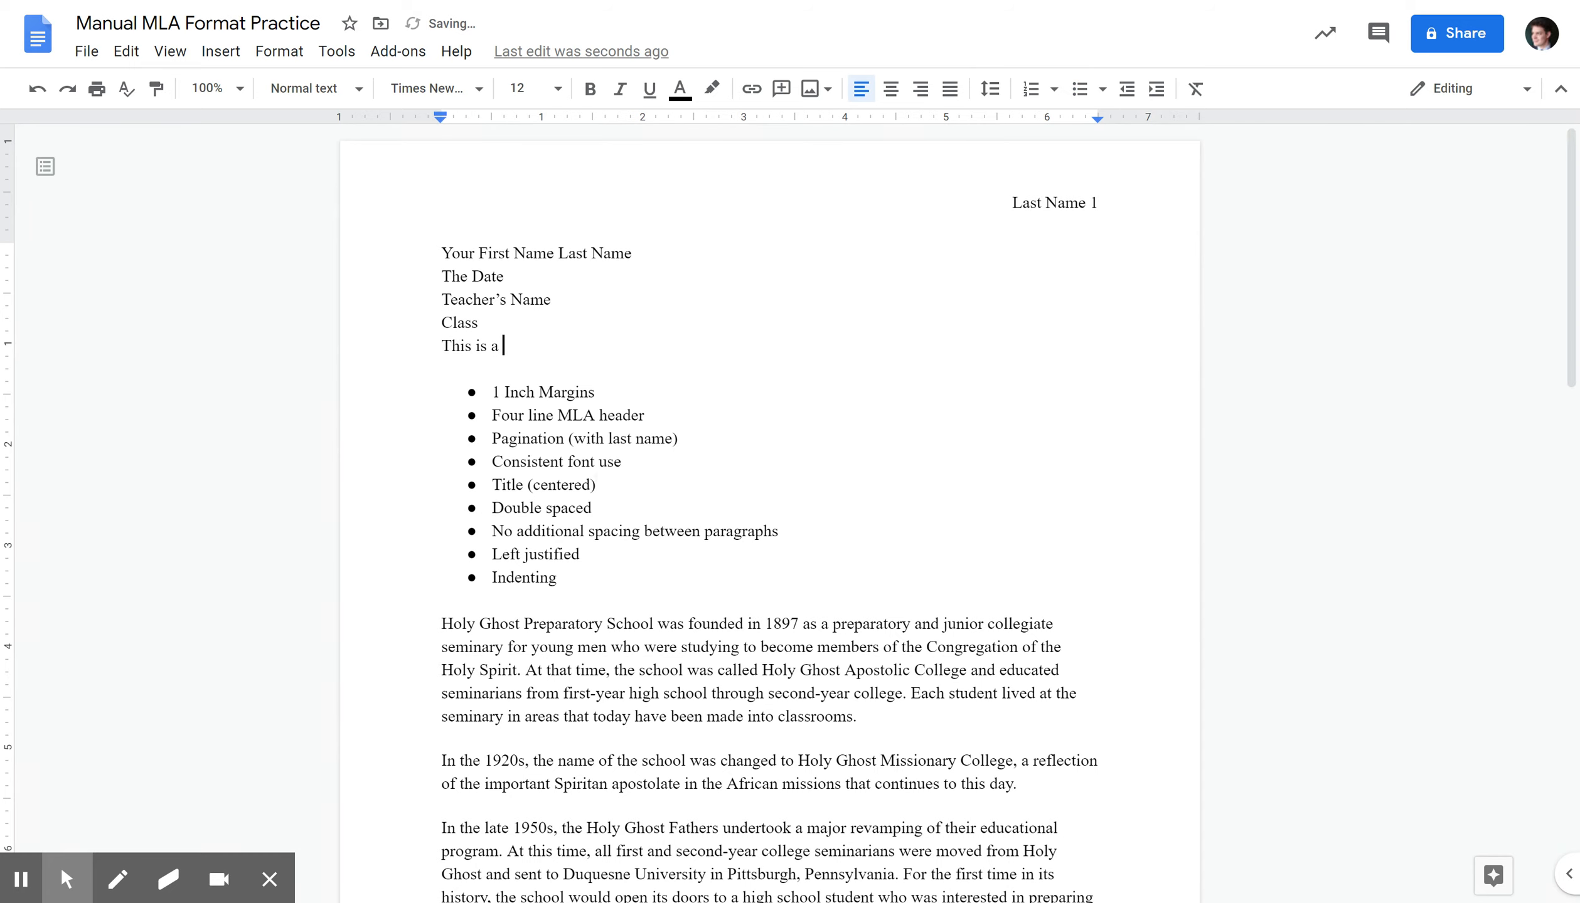
type("title")
left_click(890, 91)
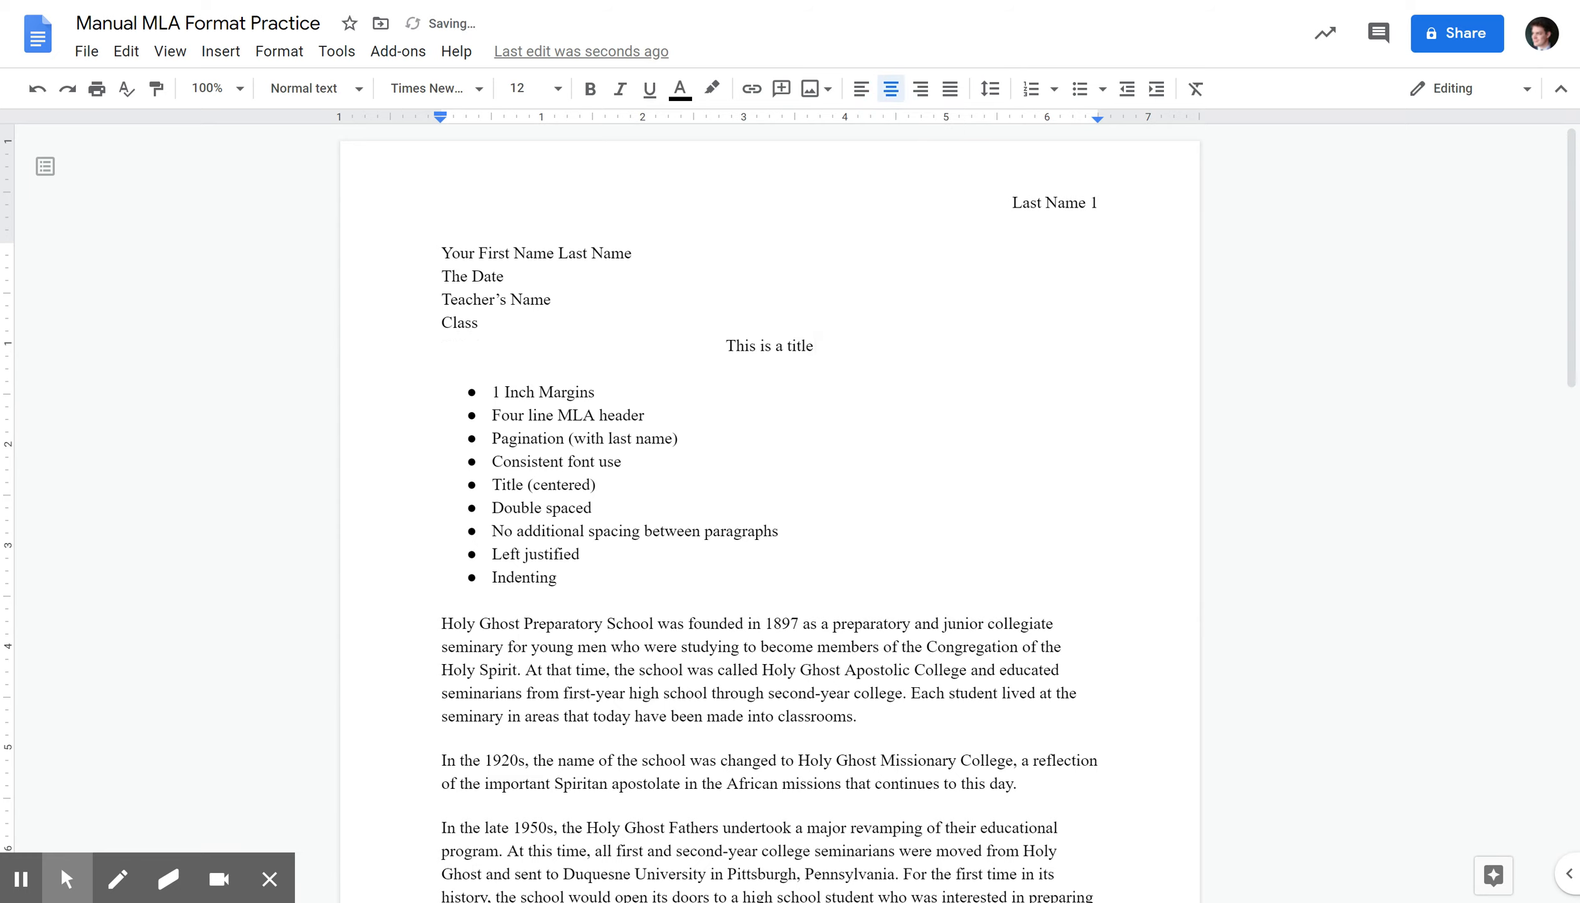
Left-align the title and try moving it toward the middle of the page with repeated tab indents
left_click(861, 89)
left_click(439, 347)
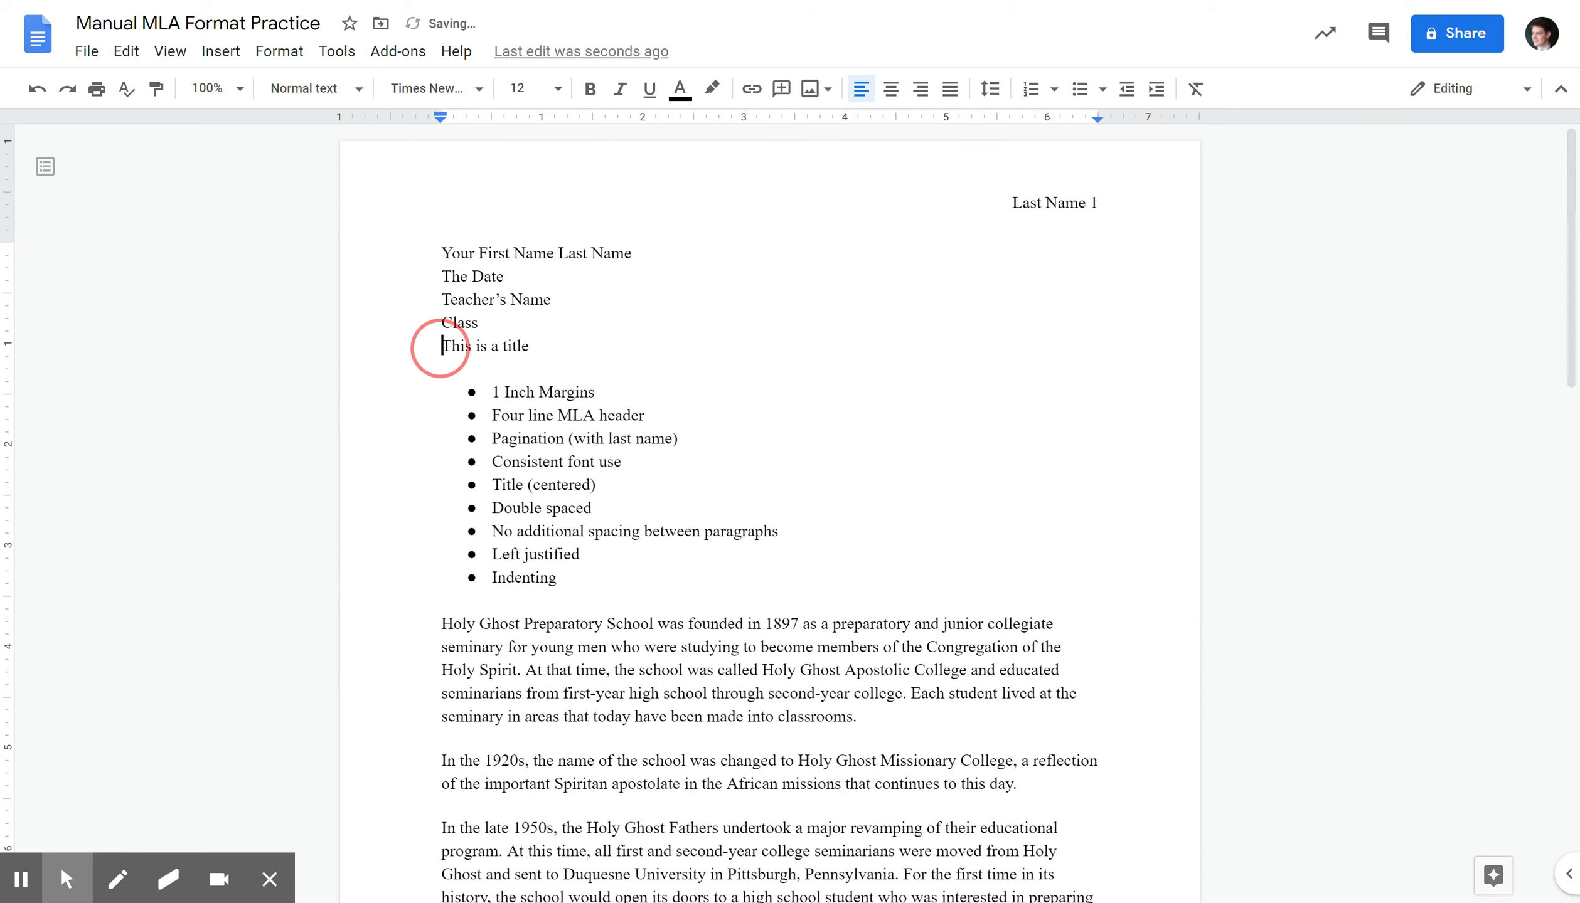
key("Tab")
key("Tab")
key("Tab")
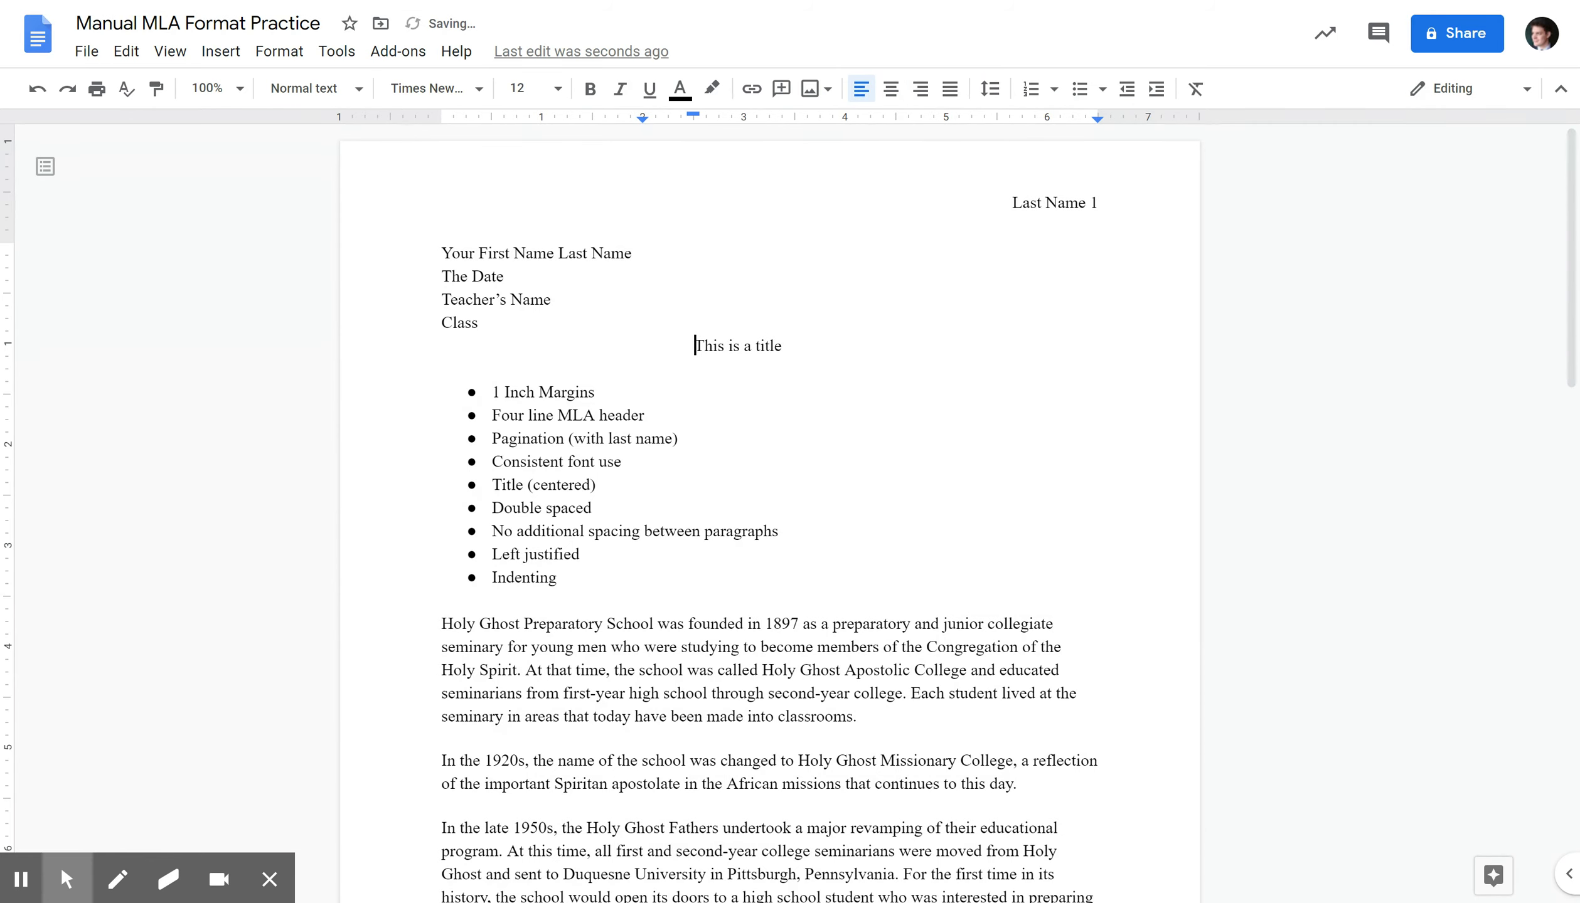
Remove the tab indents from the title and center-align it
key("BackSpace")
key("BackSpace")
key("BackSpace")
key("BackSpace")
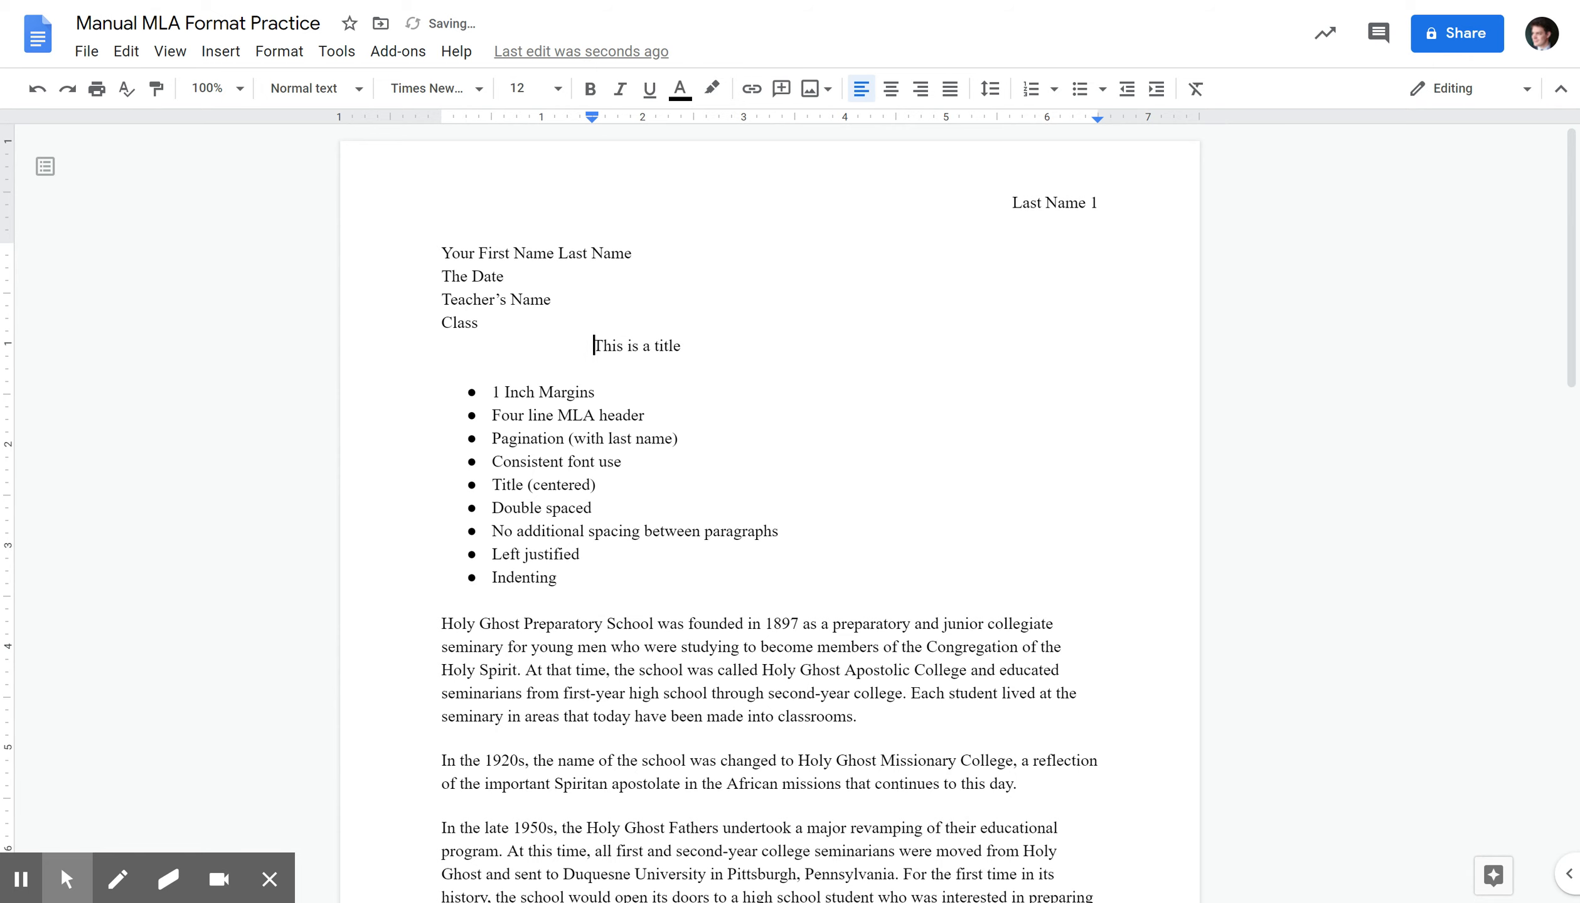
key("Return")
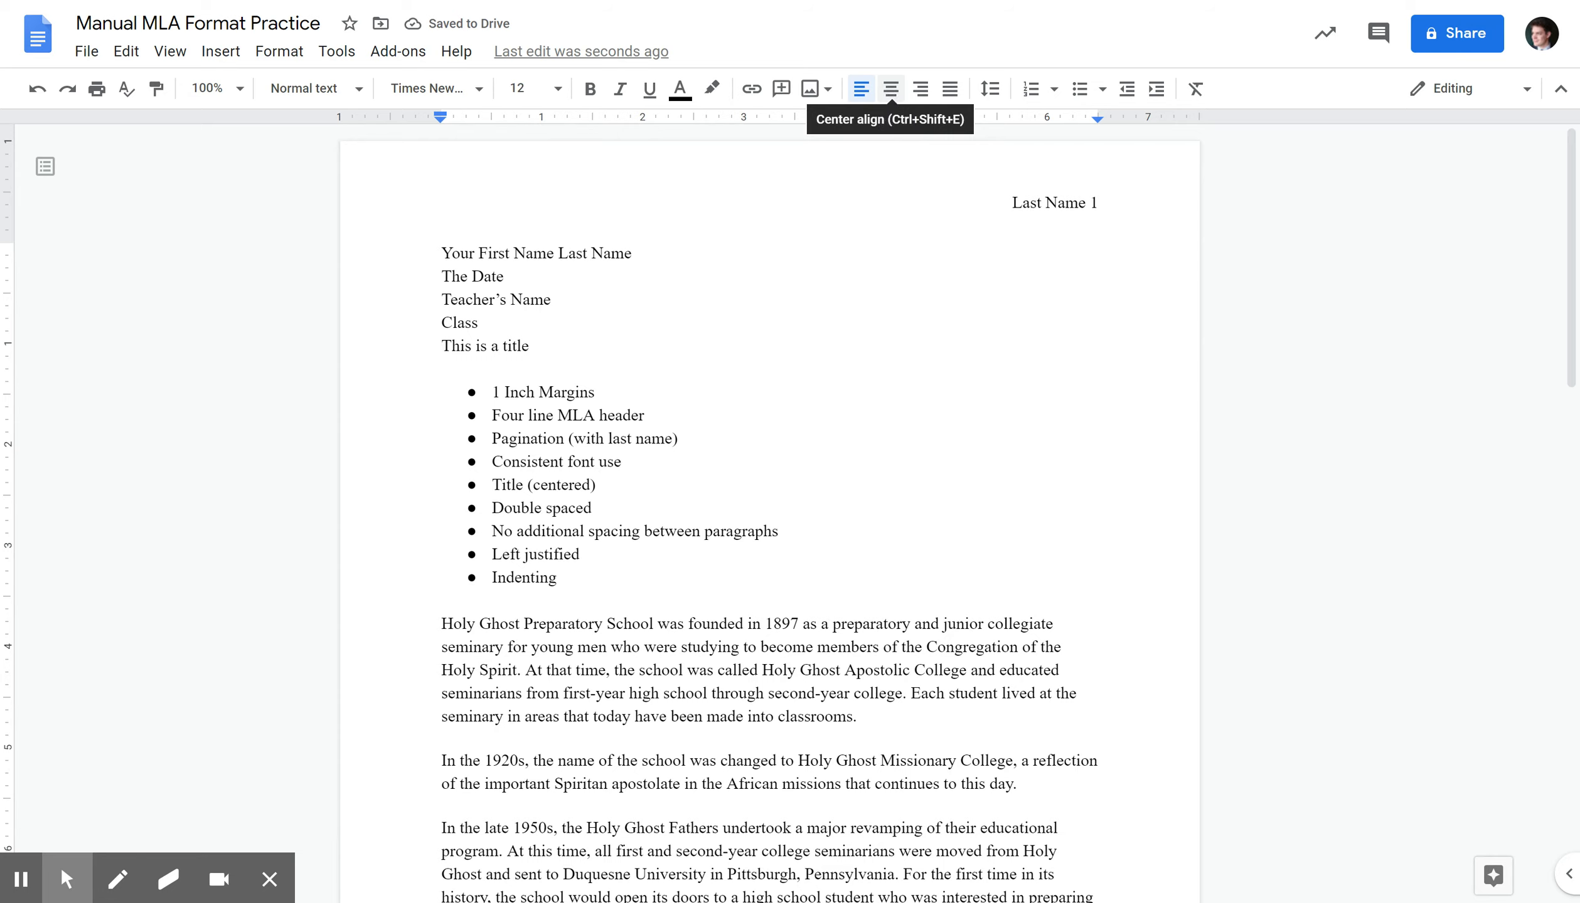
left_click(890, 88)
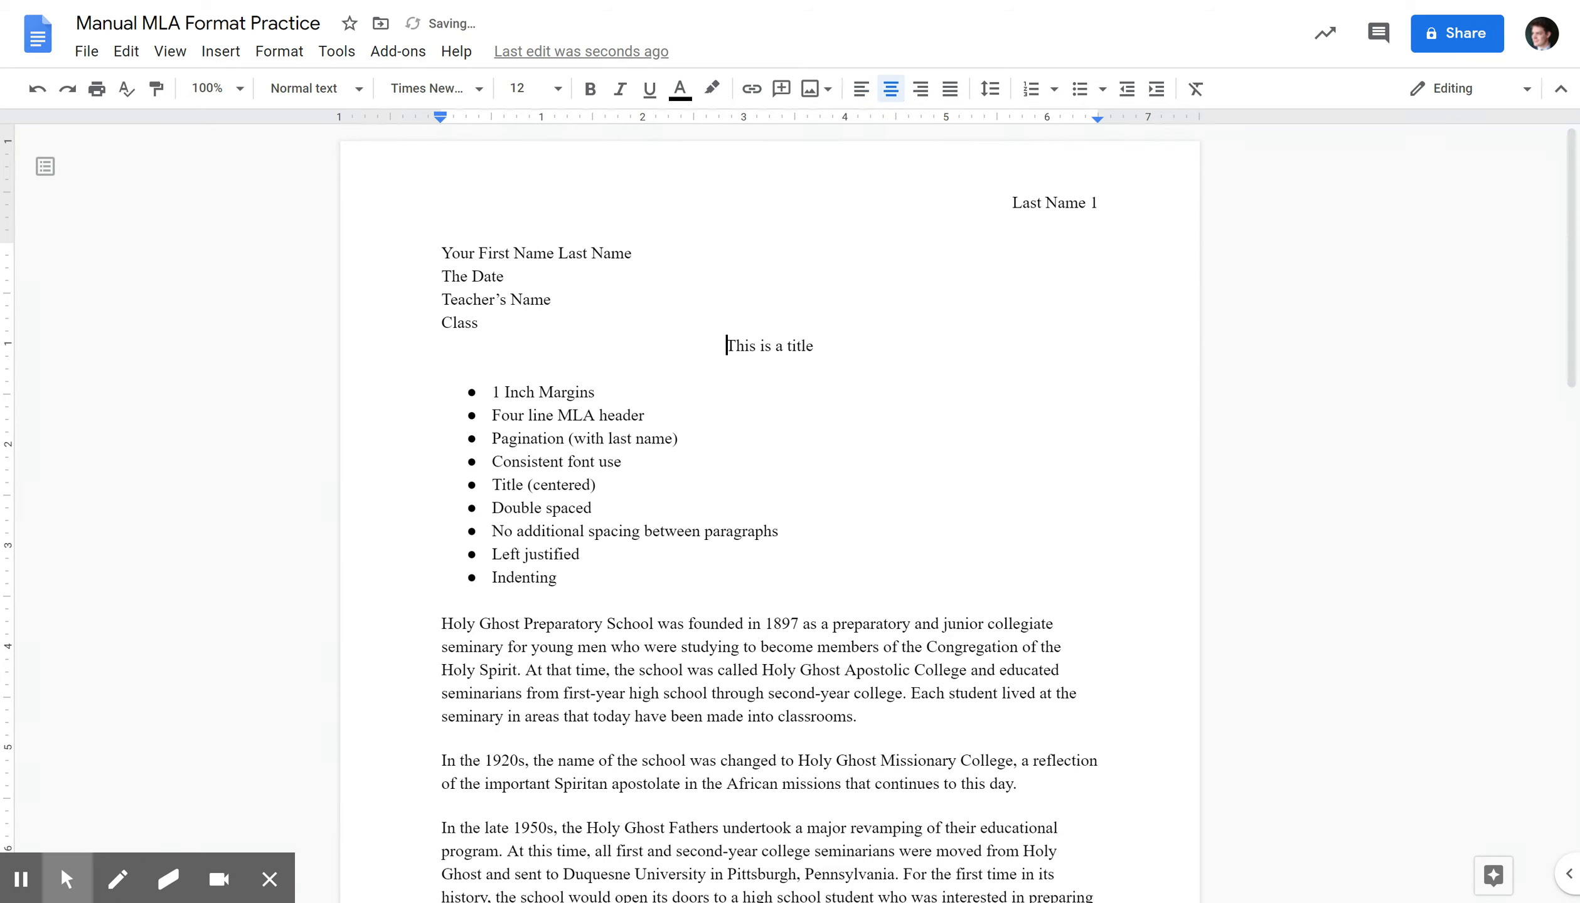
Capitalize the last word of the centered title so that it reads "This is a Title"
left_click(825, 348)
left_click(793, 345)
left_click(738, 345)
left_click(766, 346)
left_click(793, 345)
key("Delete")
type("T")
left_click(890, 349)
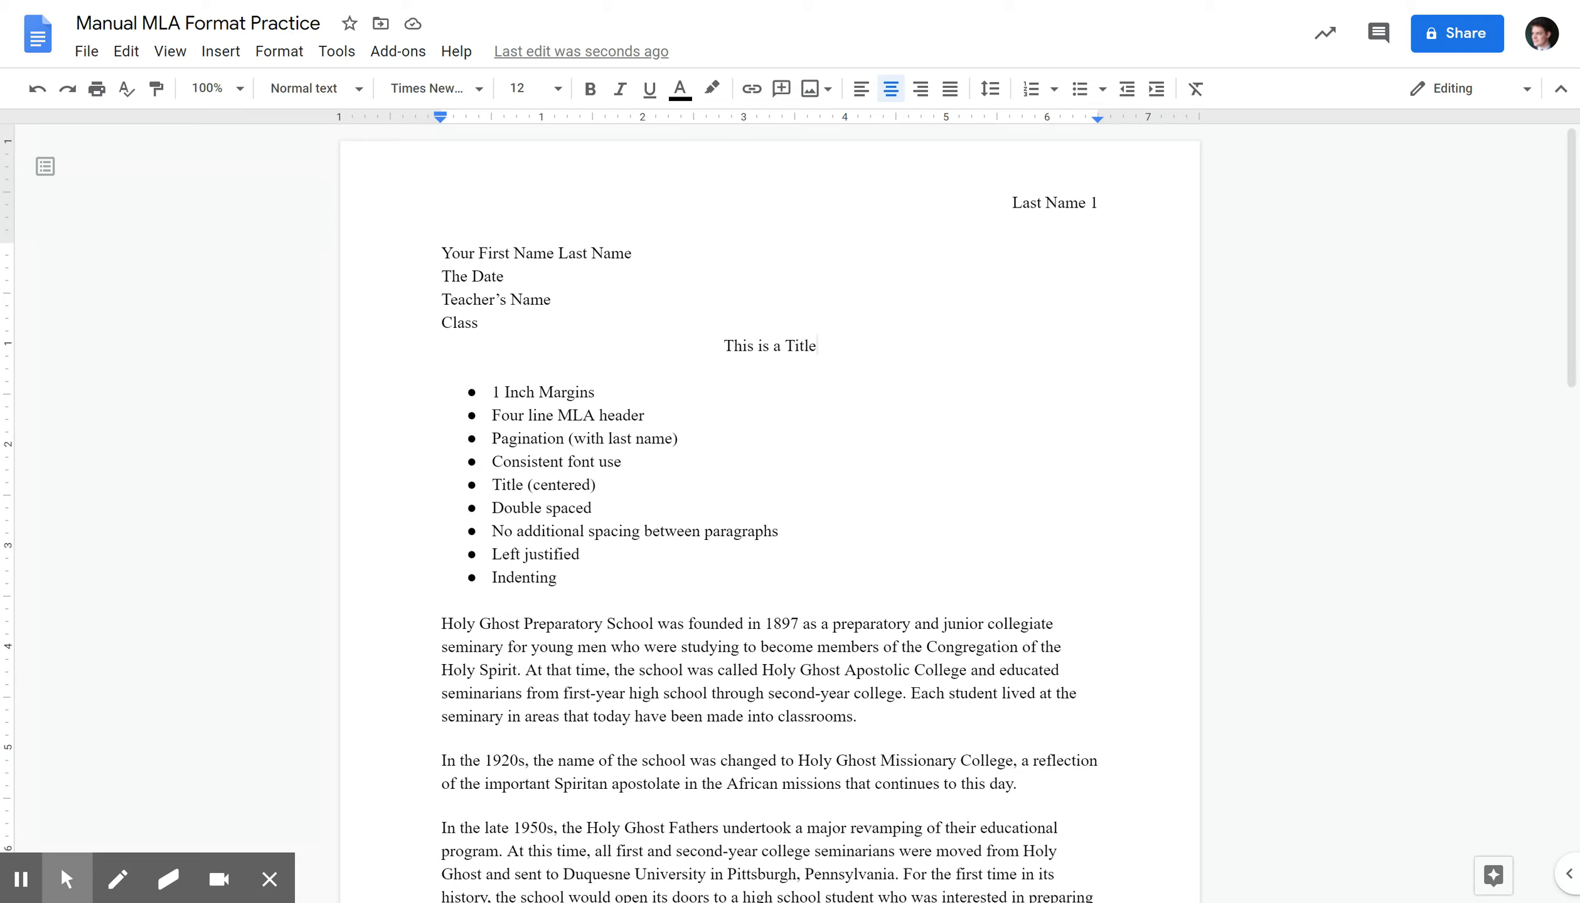
left_click(744, 365)
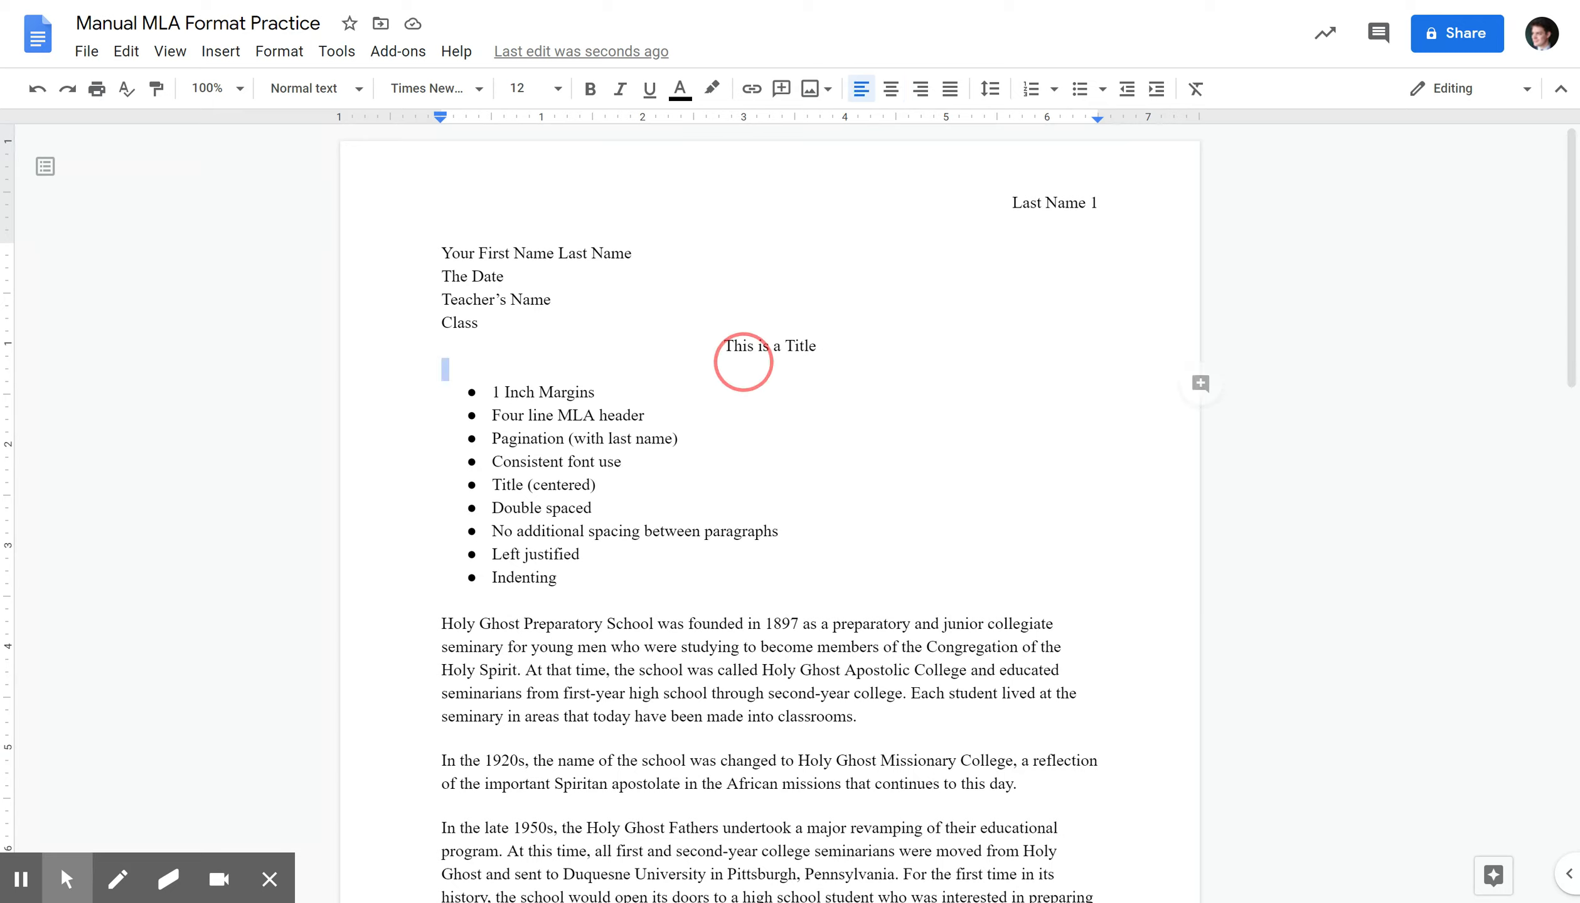
key("Left")
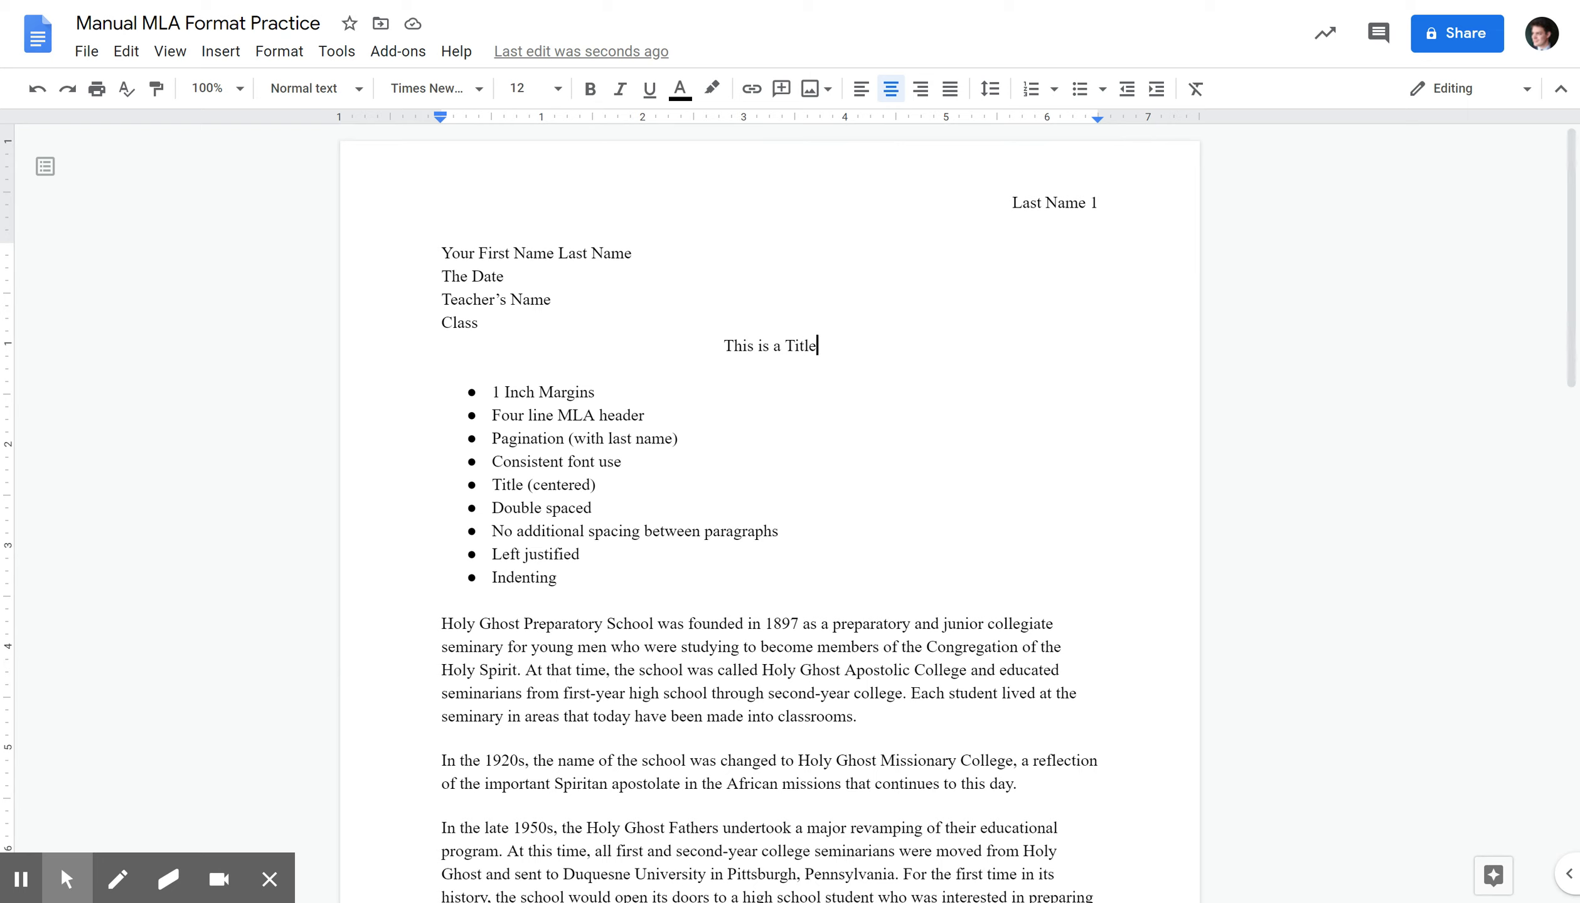
Try double-spacing the first body paragraph by inserting a manual paragraph break at the end of each of its first four lines
left_click(1067, 621)
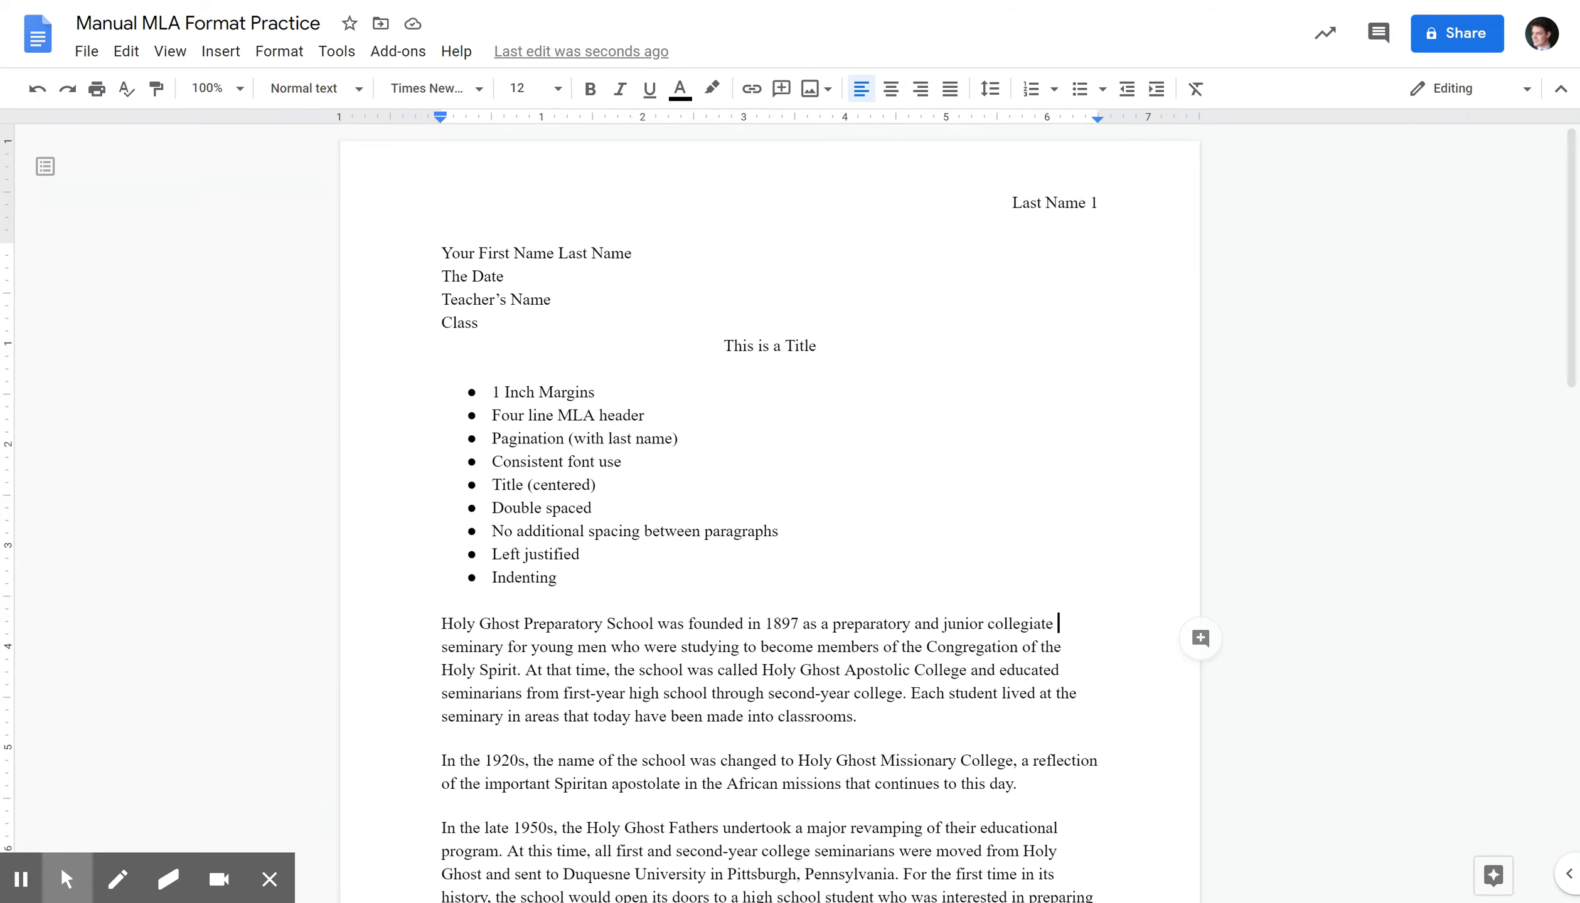
key("Return")
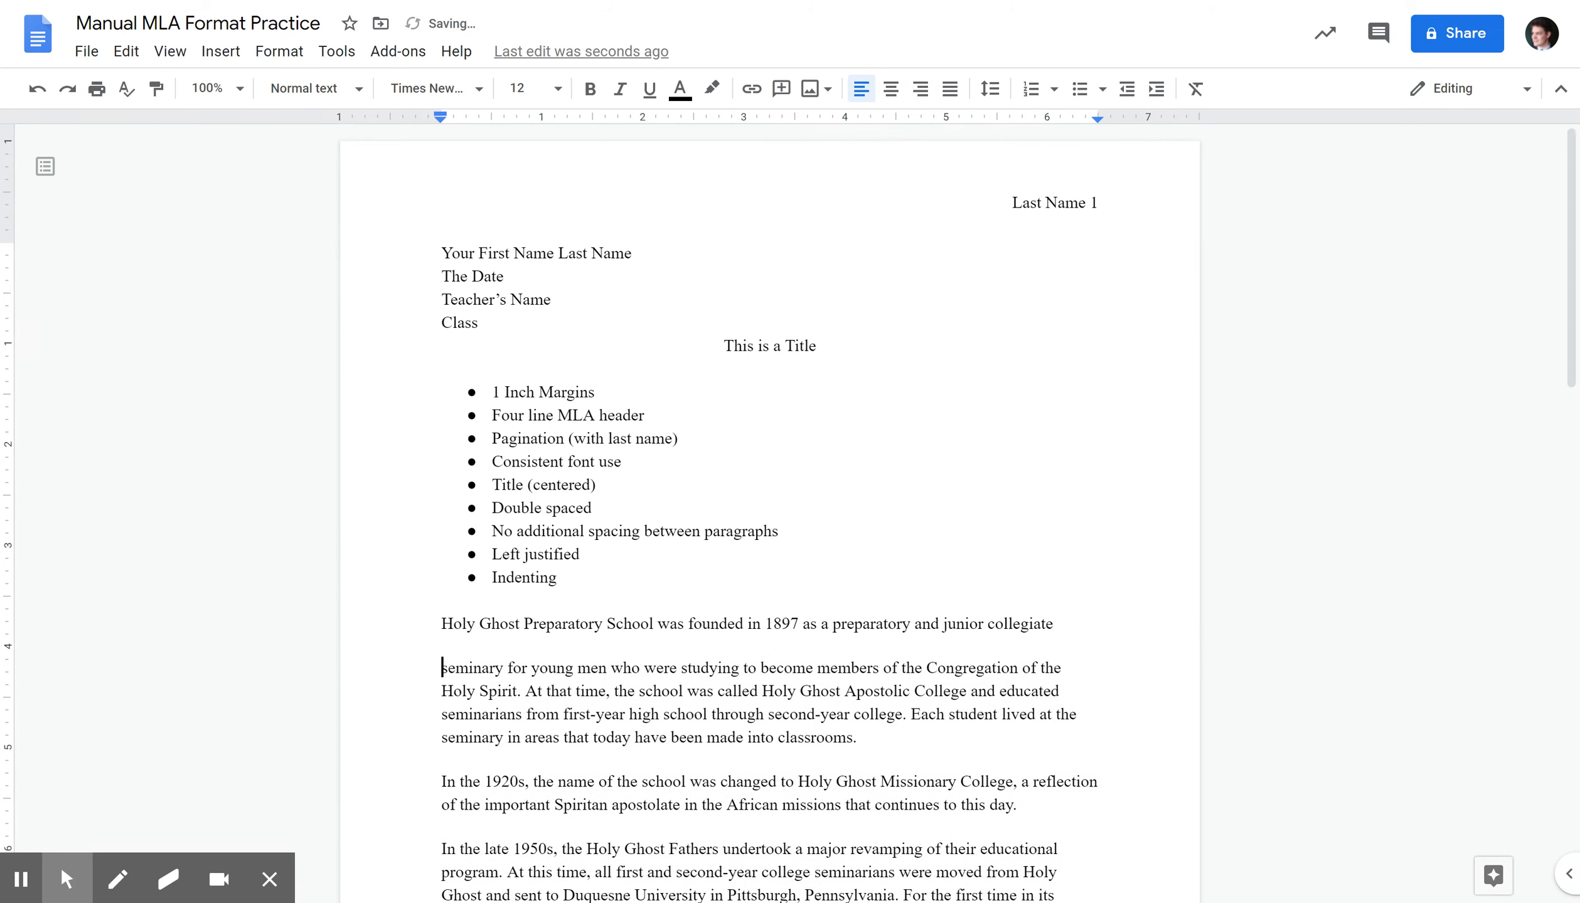
left_click(1061, 673)
key("Return")
left_click(1079, 711)
key("Return")
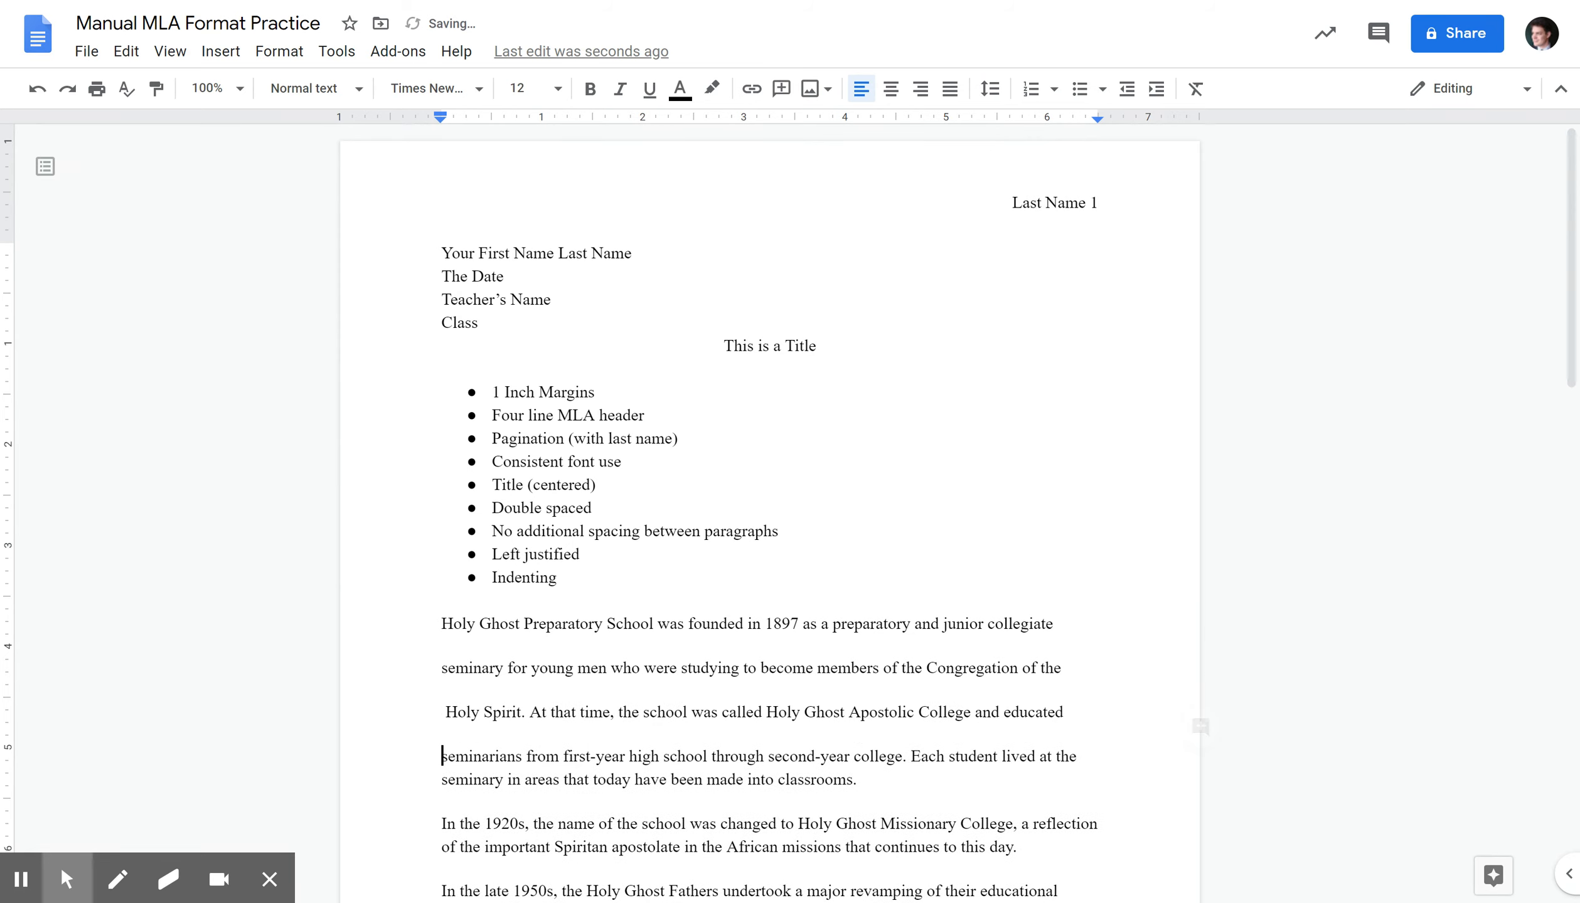
left_click(1088, 758)
key("Return")
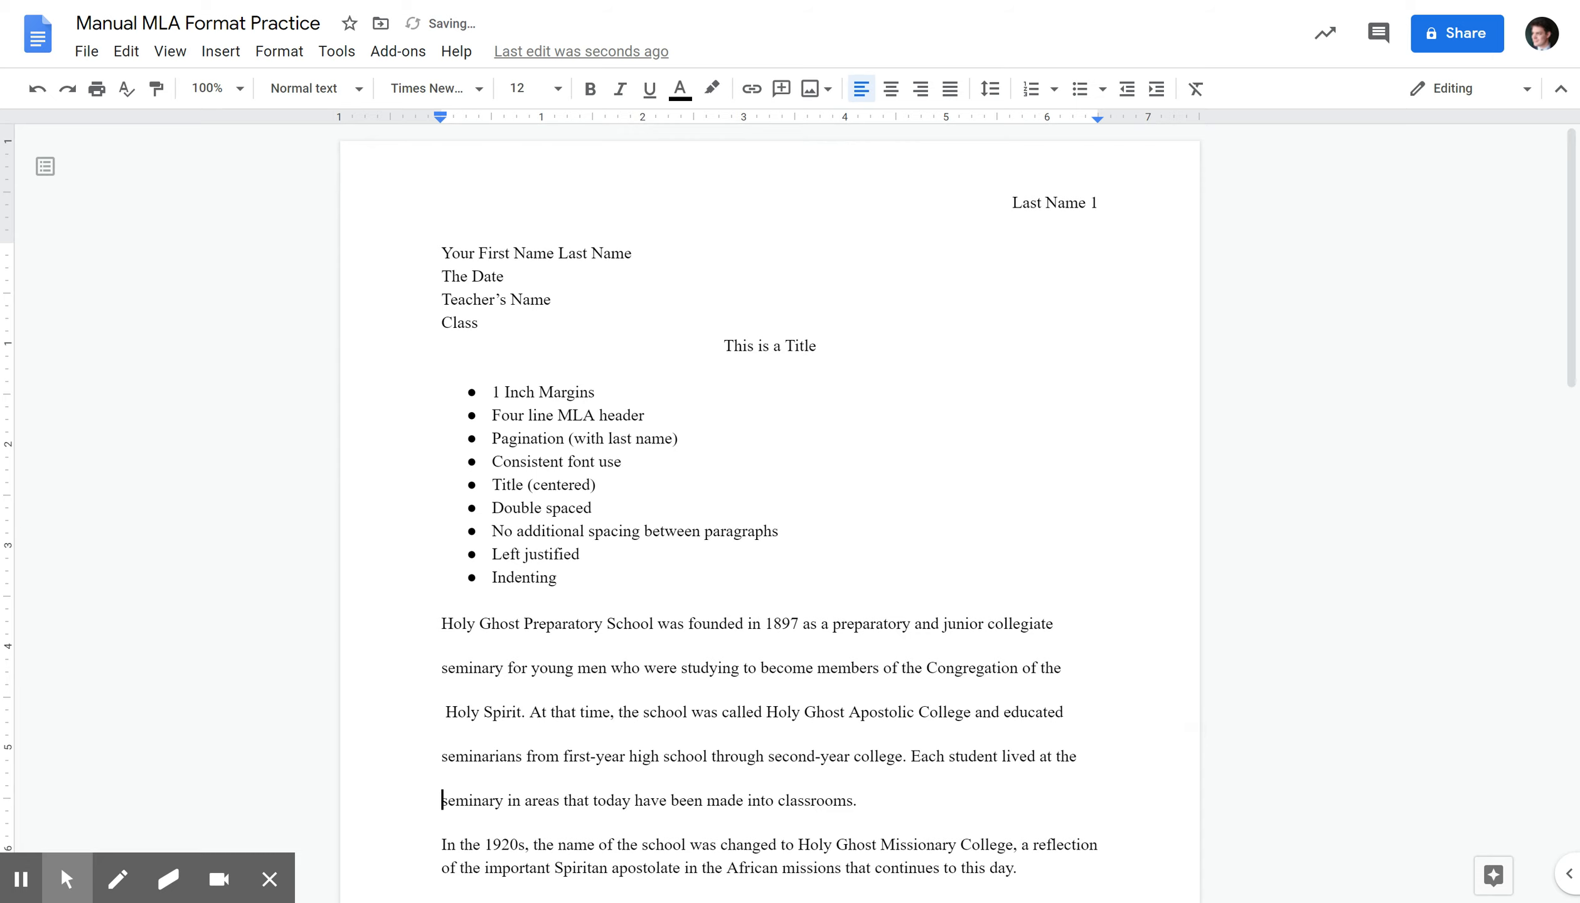
Insert the filler text "msfvbnbvlkxncvbxl" after "Holy Ghost Apostolic College" and delete it again
left_click(975, 715)
type("msfvbnbvlkxncvbxl")
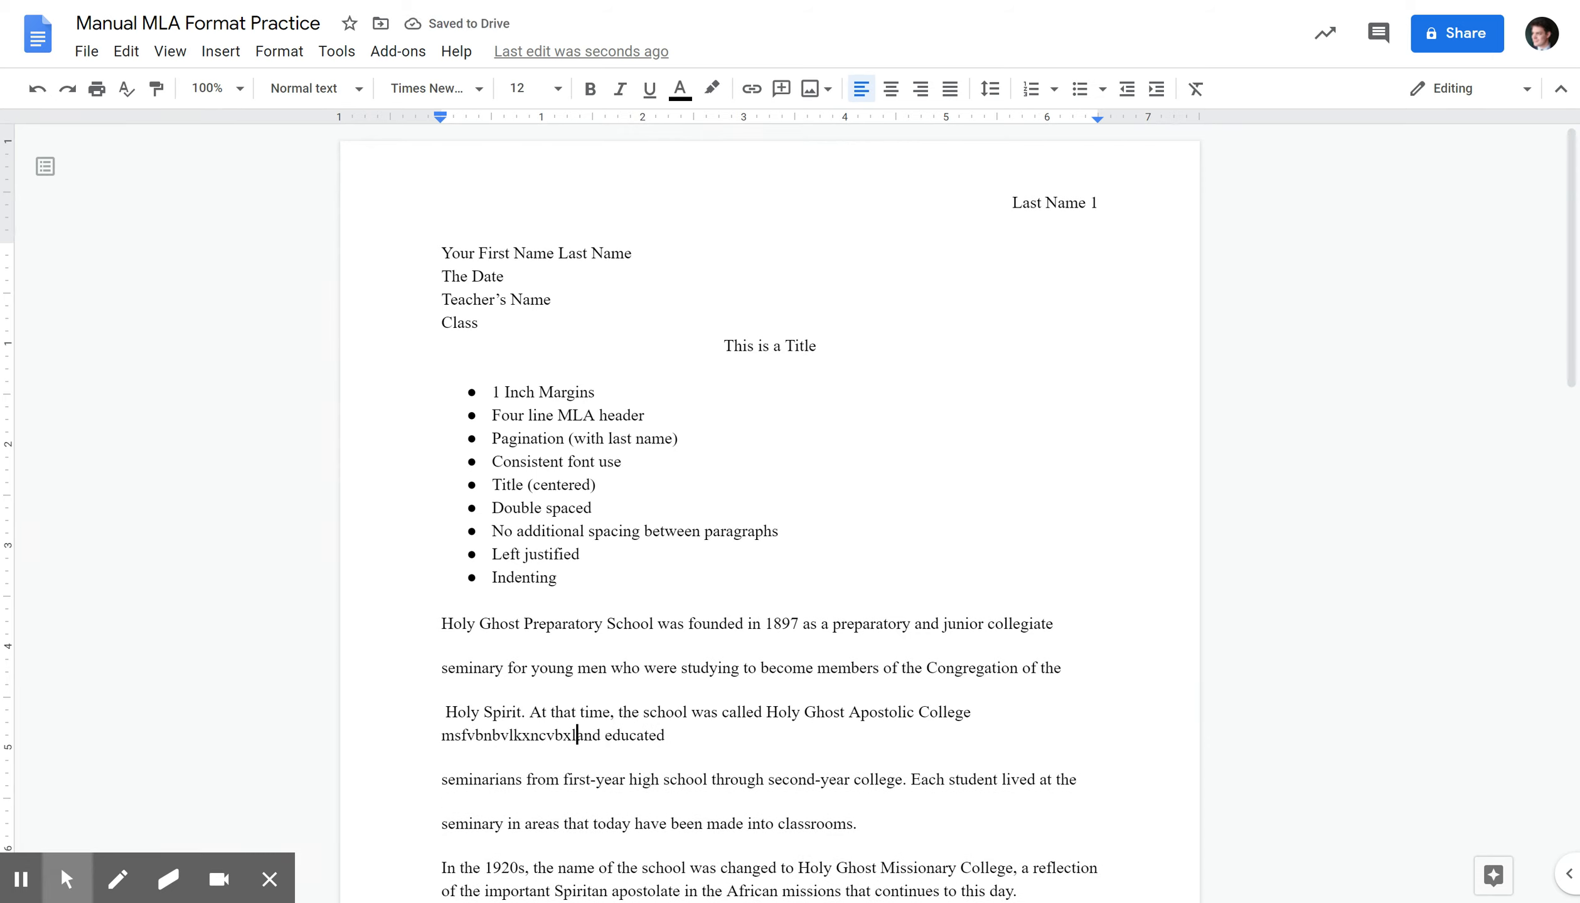
key("ctrl+BackSpace")
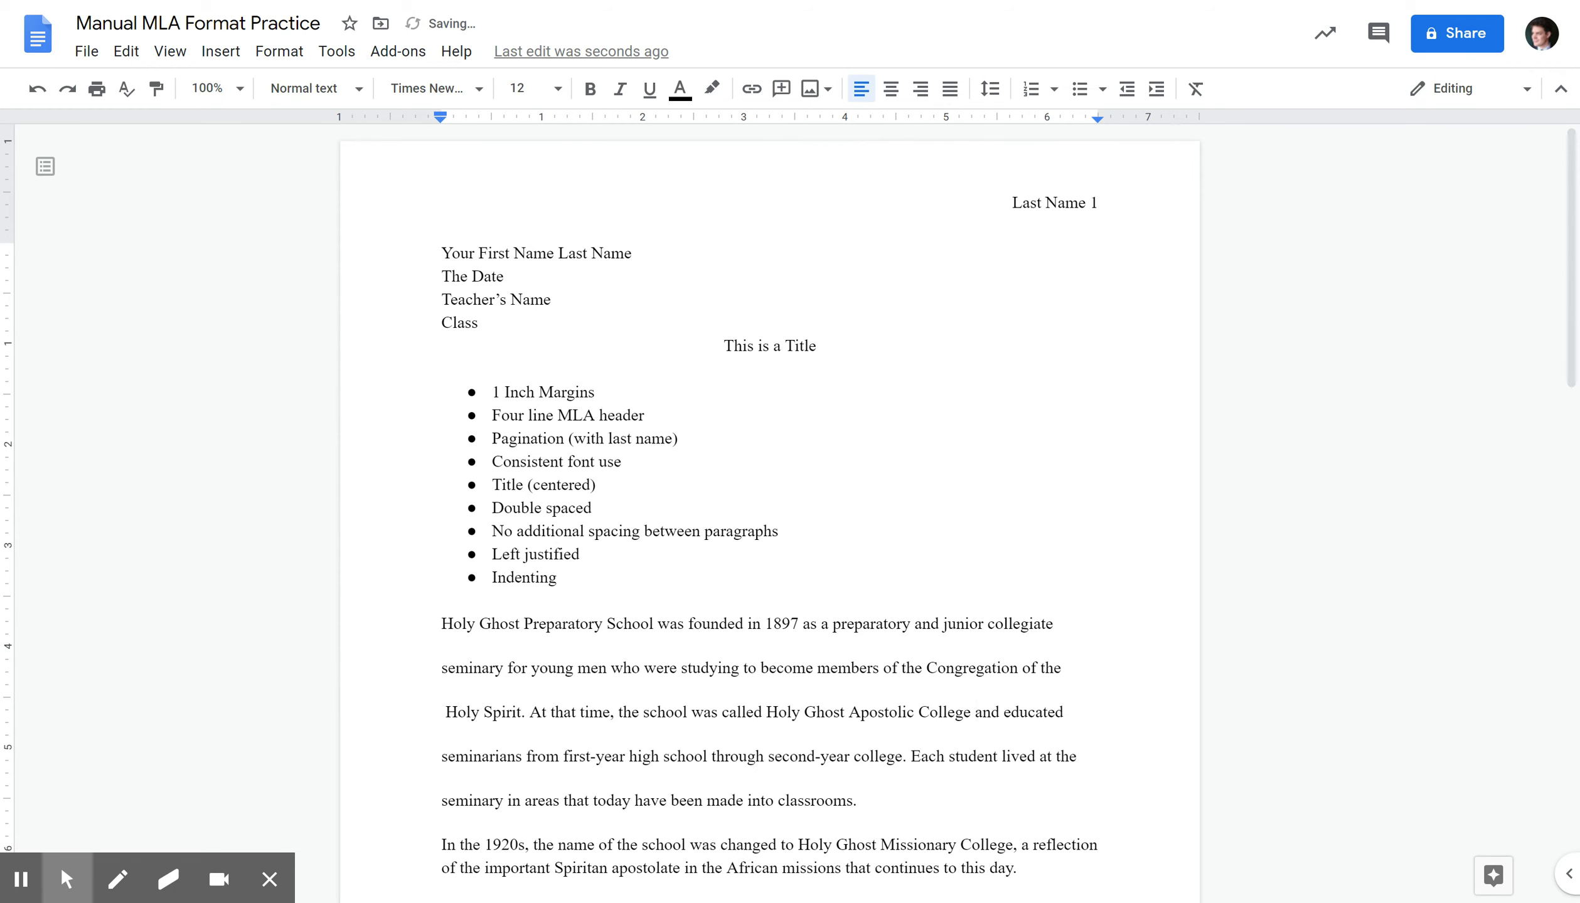
Undo the manual breaks in the first body paragraph
key("ctrl+z")
key("ctrl+z")
key("ctrl+z")
key("ctrl+z")
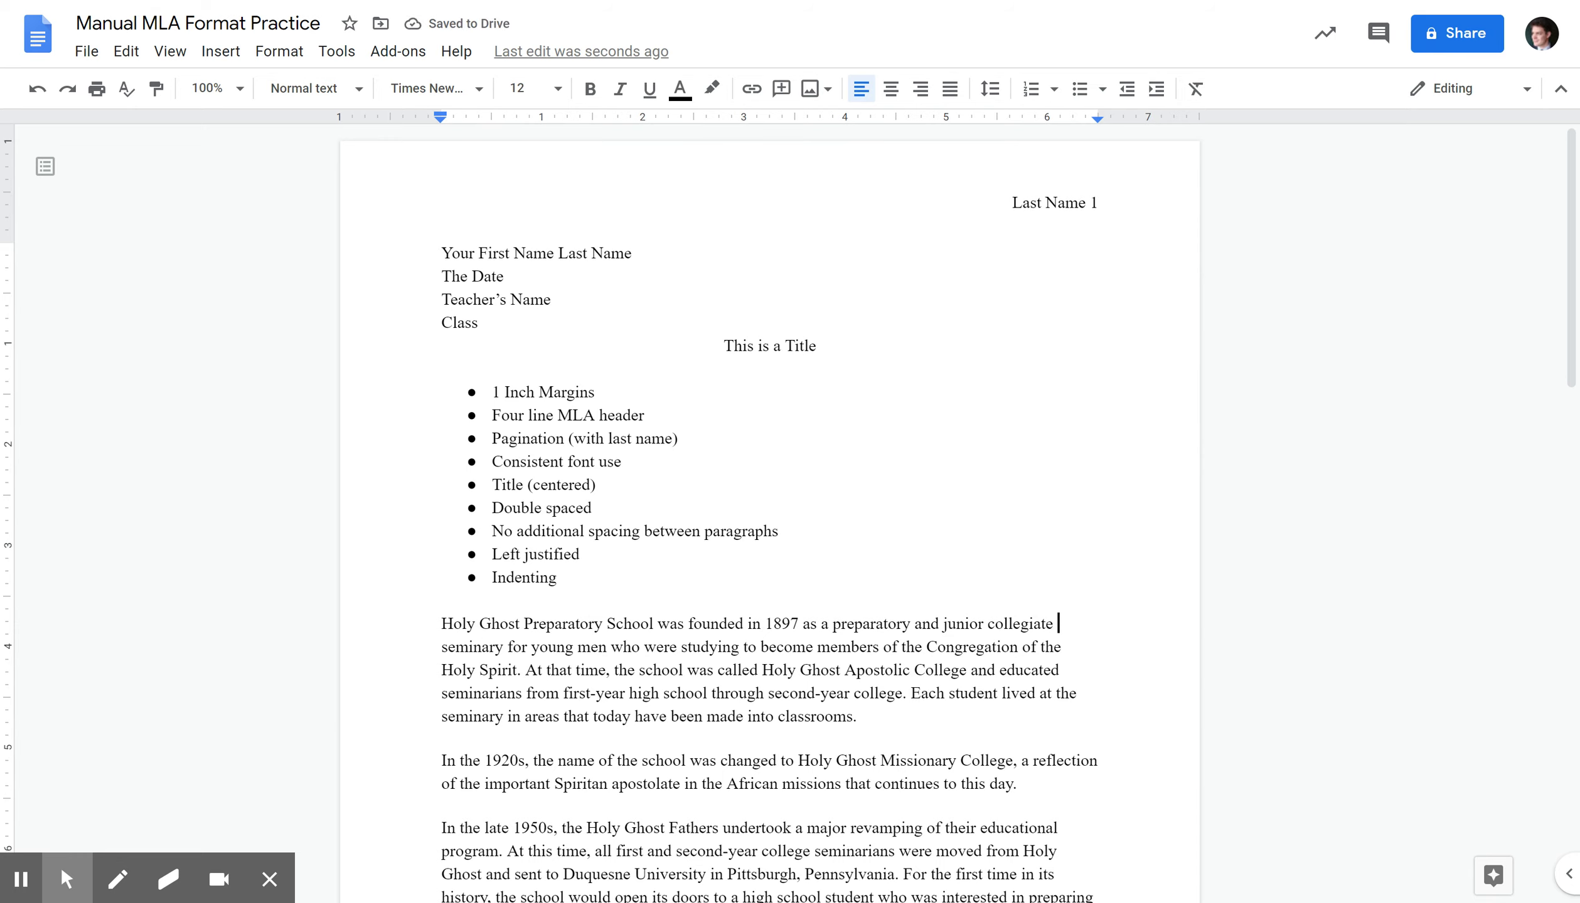
Set the line spacing of the entire document to Double
key("ctrl+a")
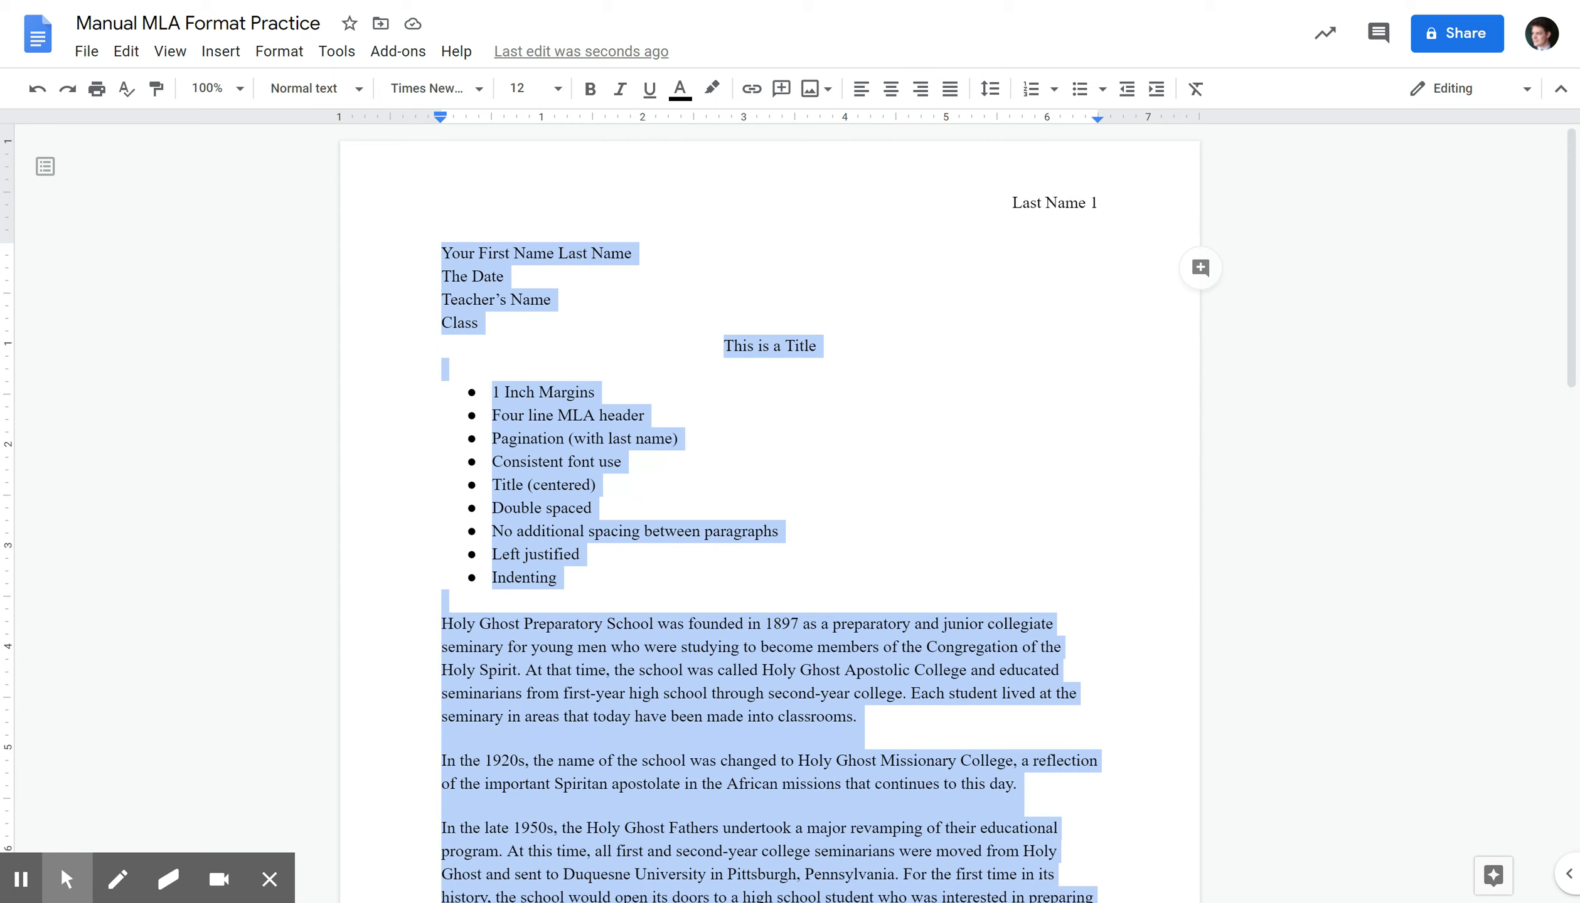
left_click(270, 51)
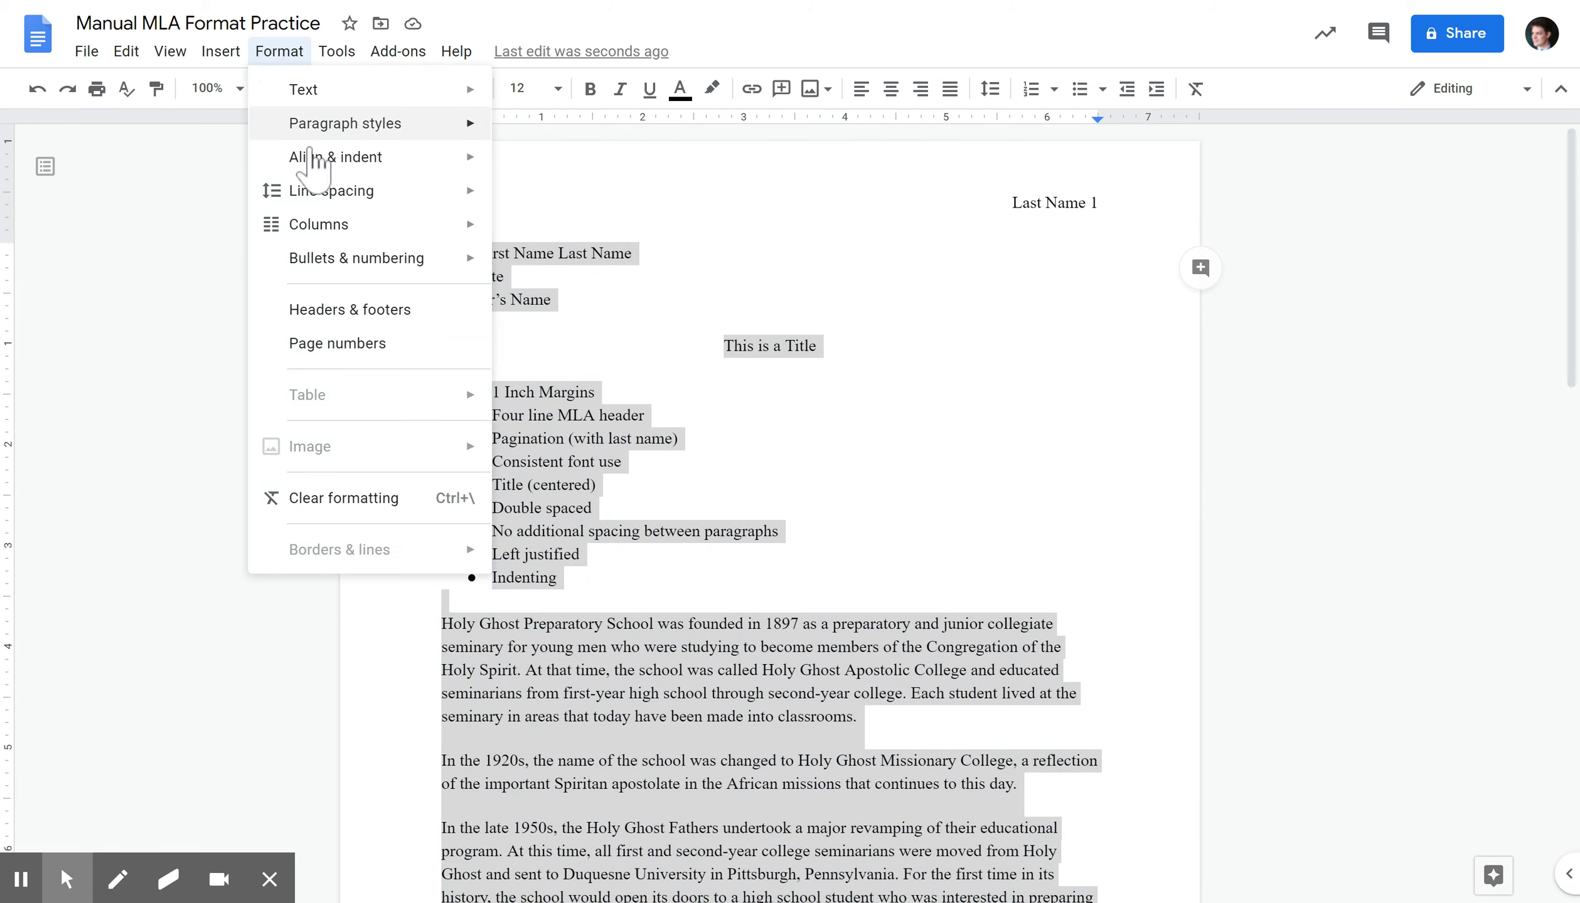
mouse_move(332, 196)
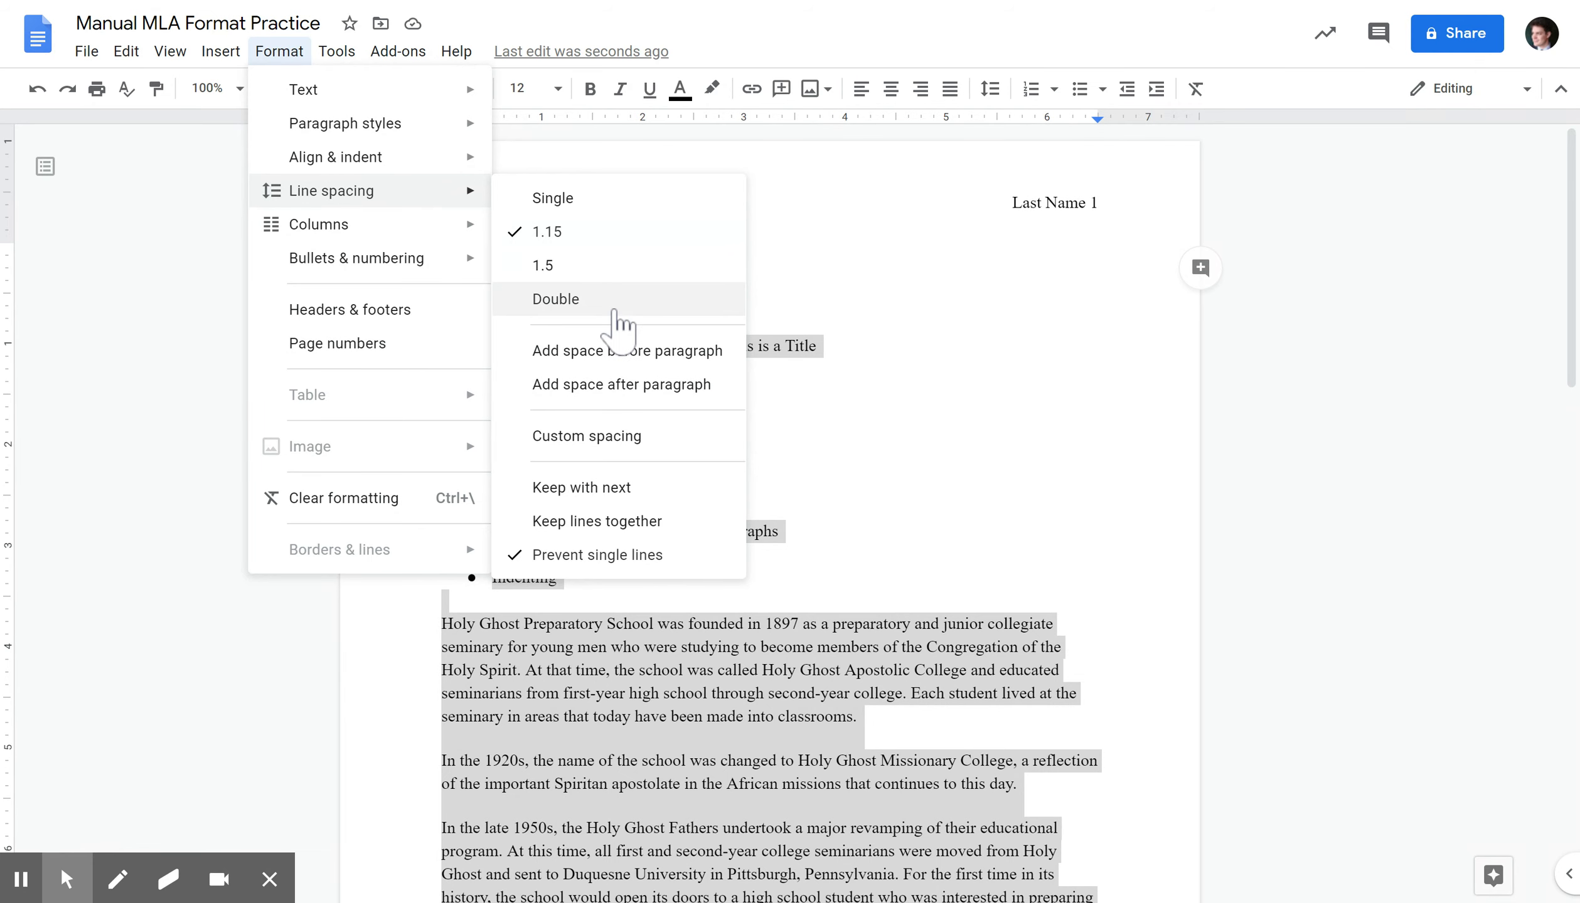
left_click(614, 310)
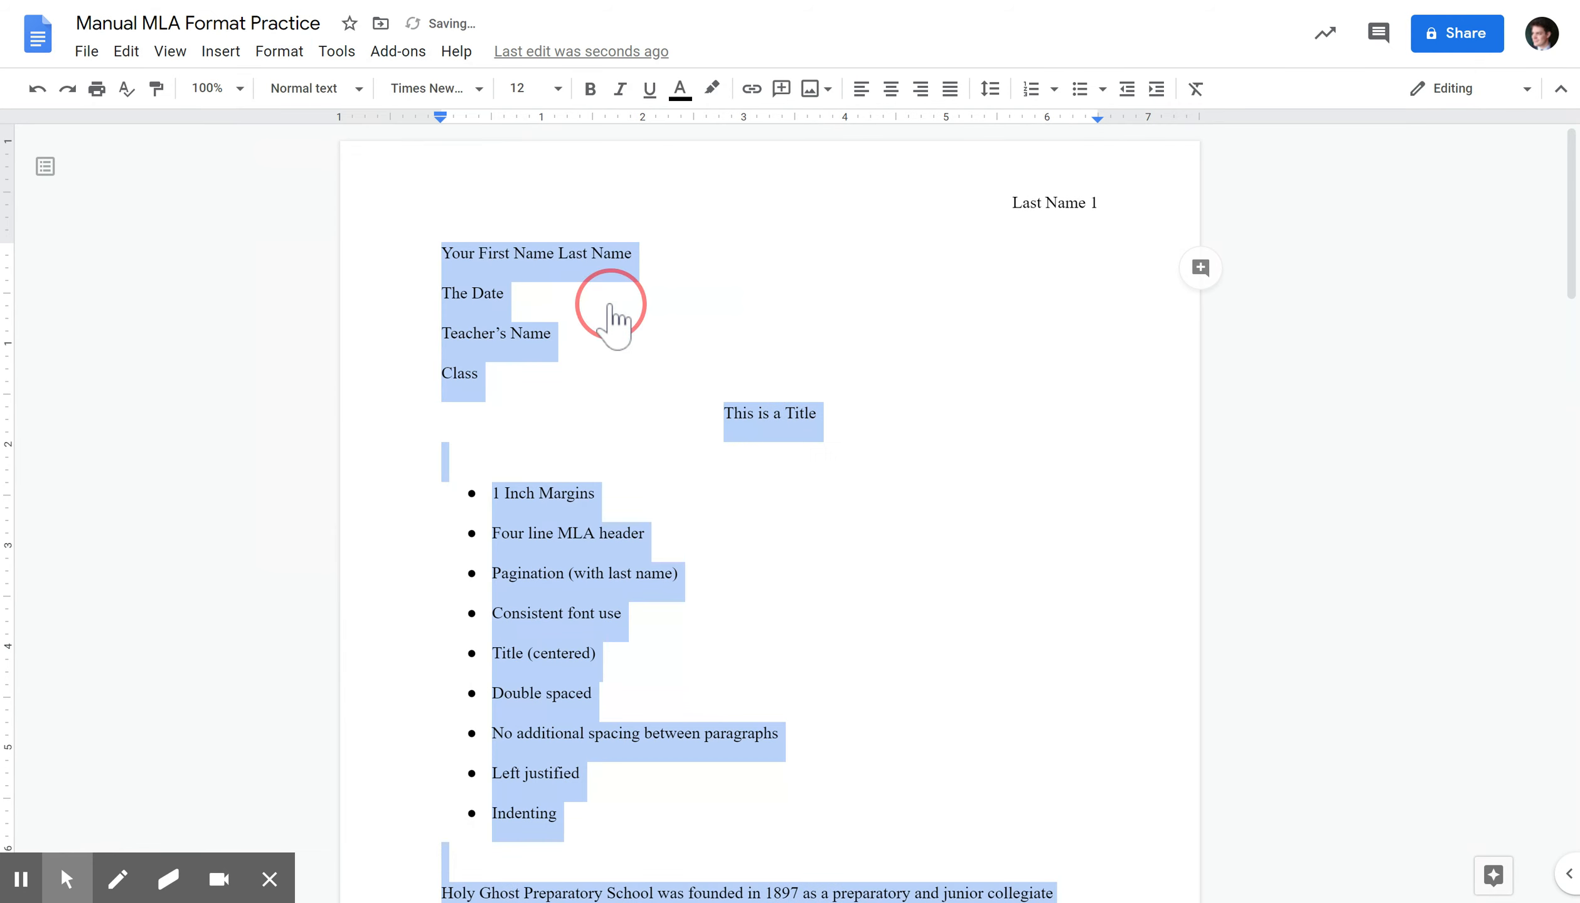
left_click(554, 334)
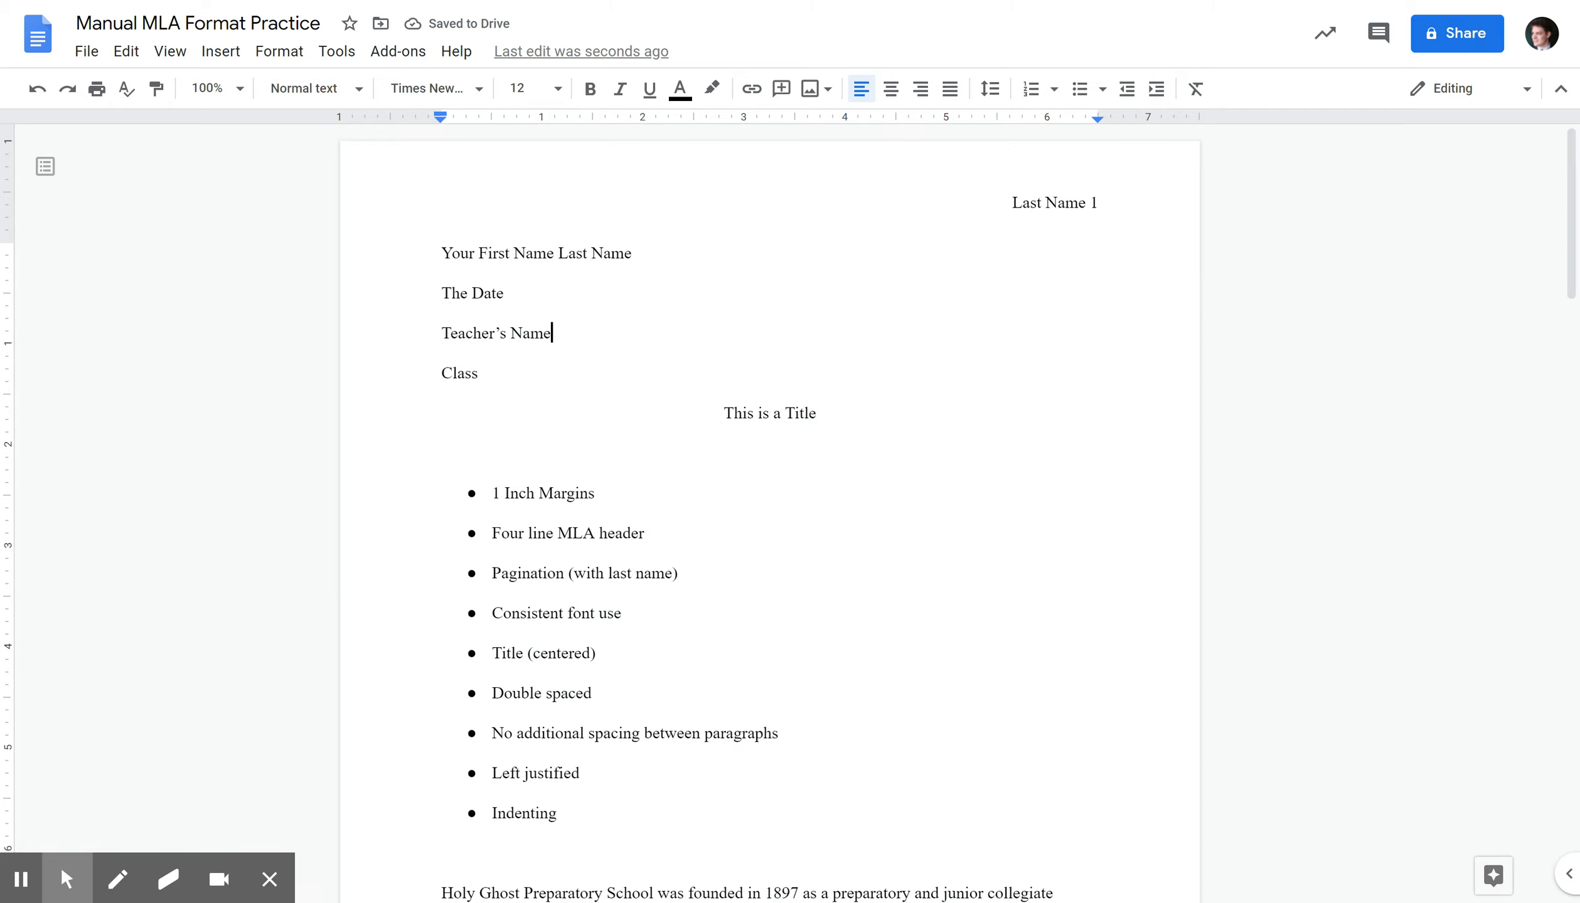
Check the line spacing across the header lines, title, checklist and body paragraphs through to page 2
left_click(673, 247)
left_click(505, 293)
left_click(634, 253)
left_click(504, 293)
left_click(552, 333)
left_click(480, 373)
left_click(724, 413)
left_click(442, 453)
scroll(769, 502, "down", 2)
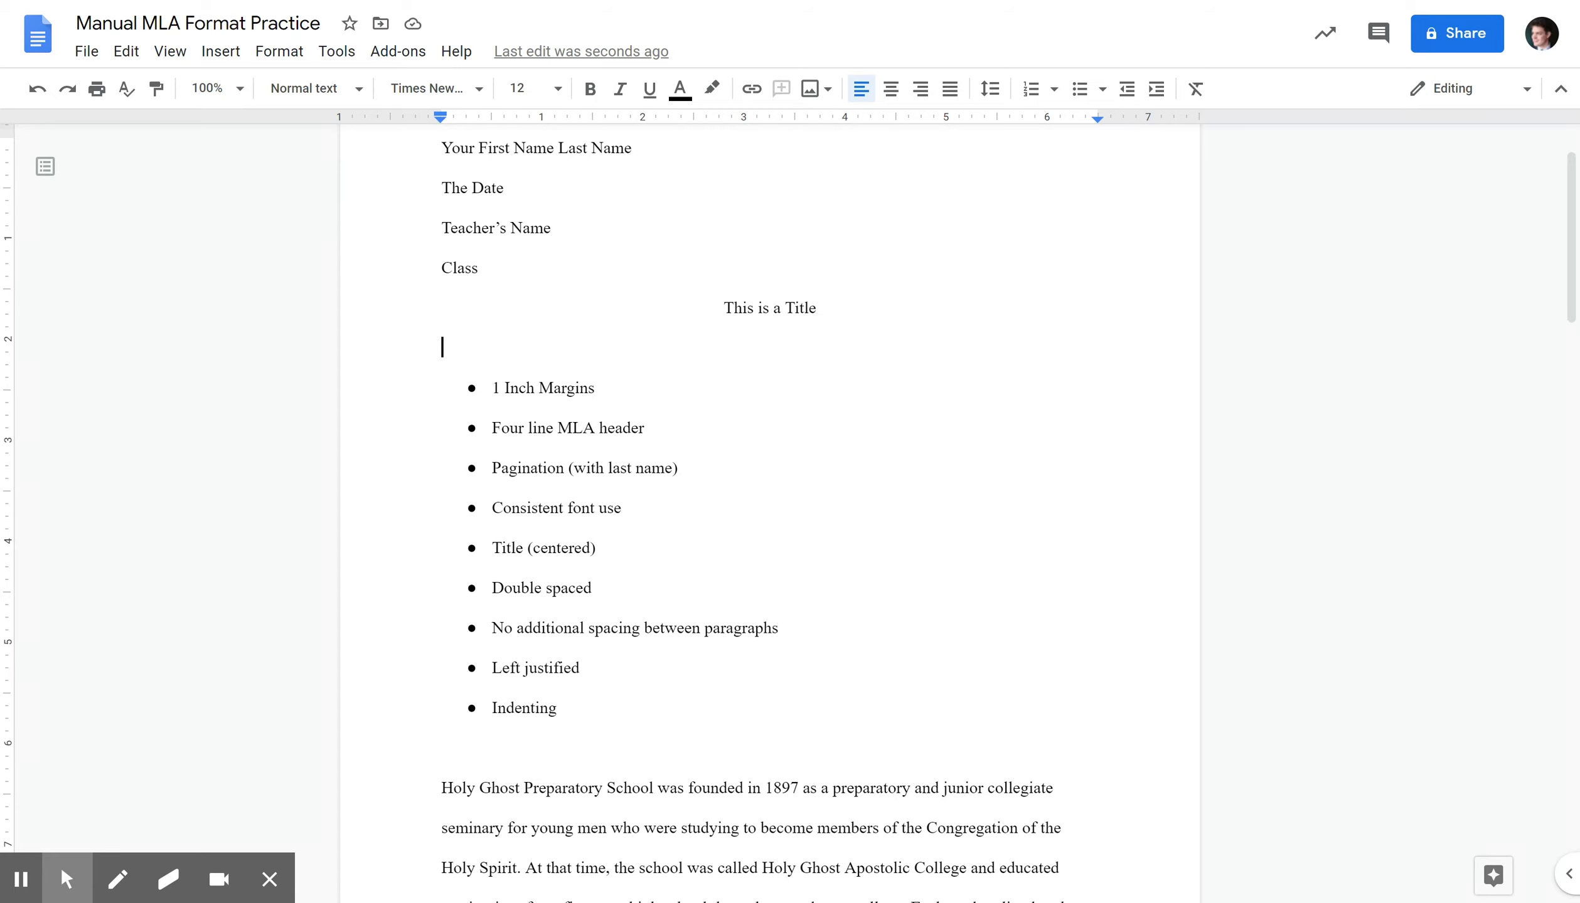
scroll(770, 502, "up", 2)
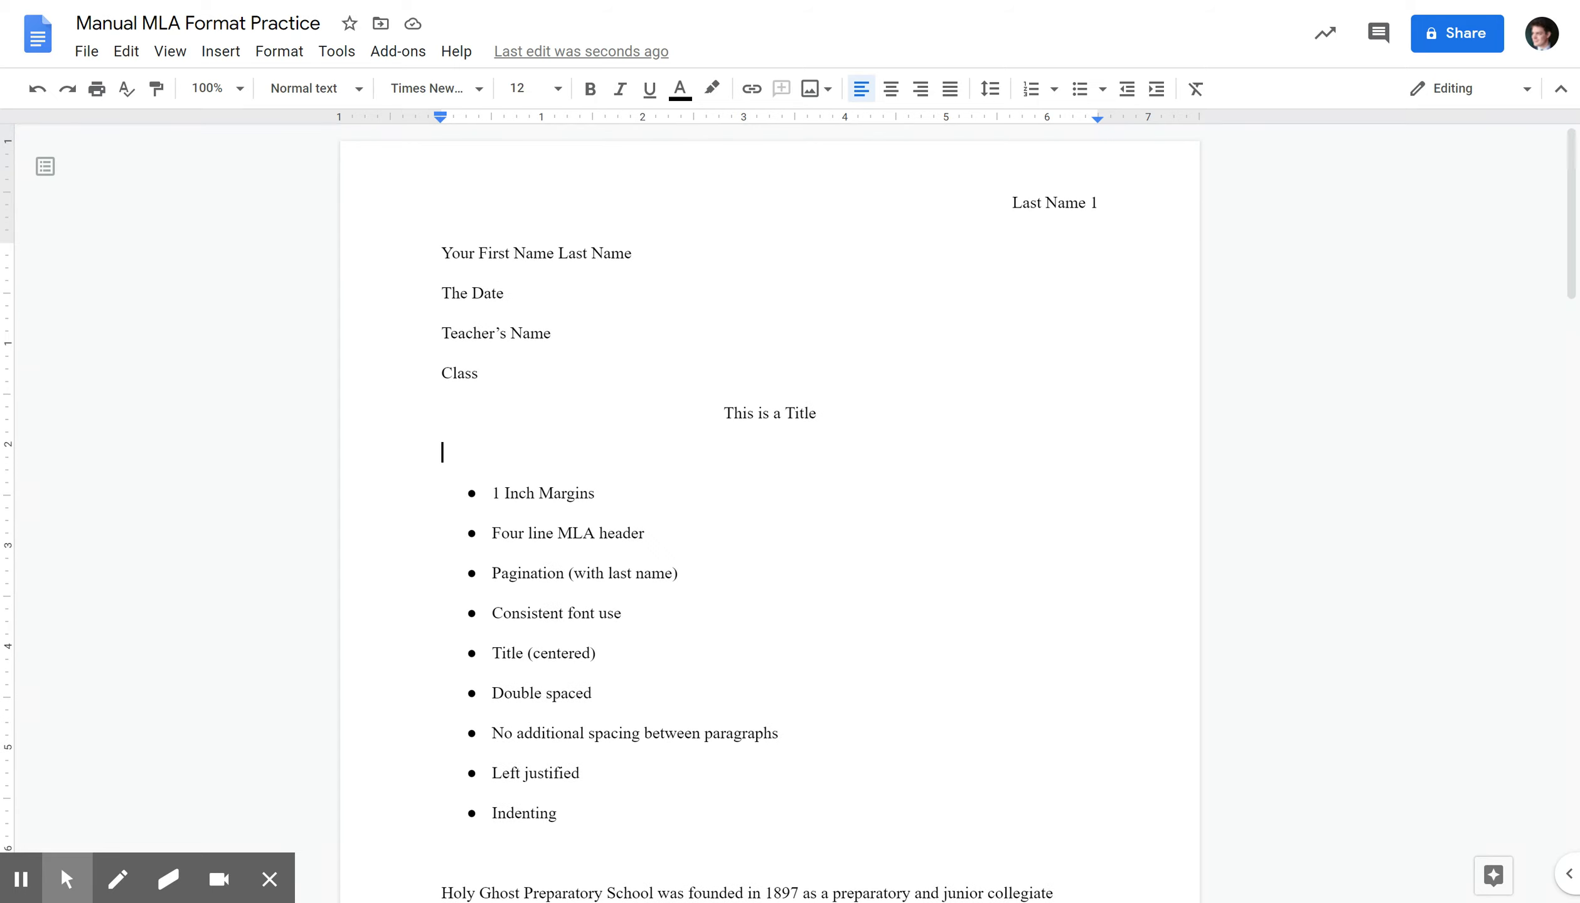
left_click(537, 391)
scroll(537, 391, "down", 10)
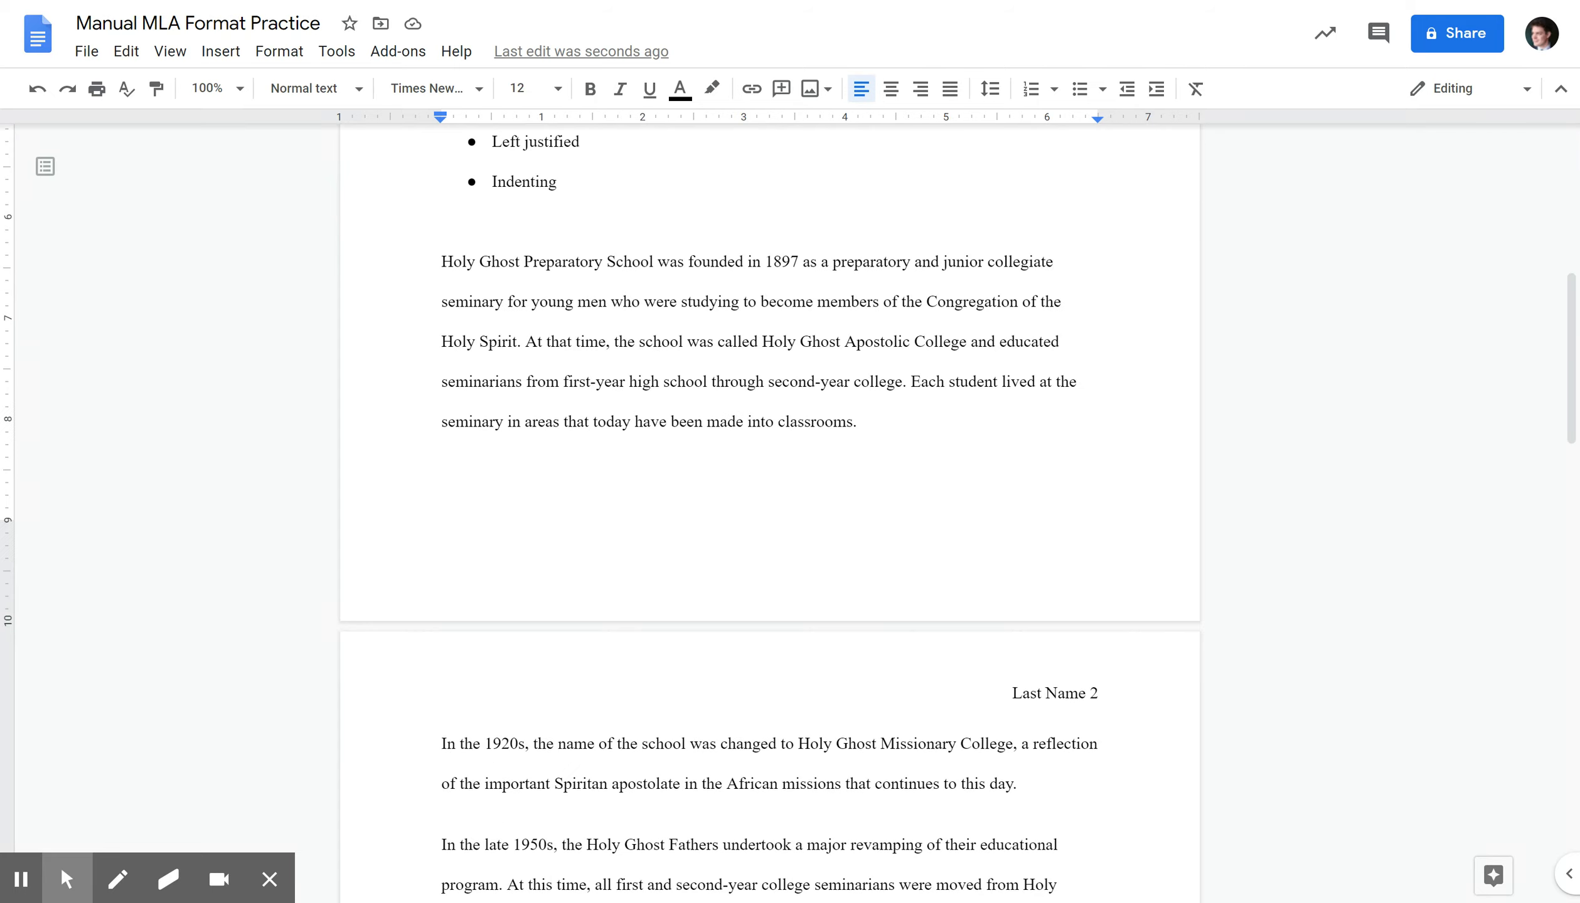
scroll(770, 502, "down", 7)
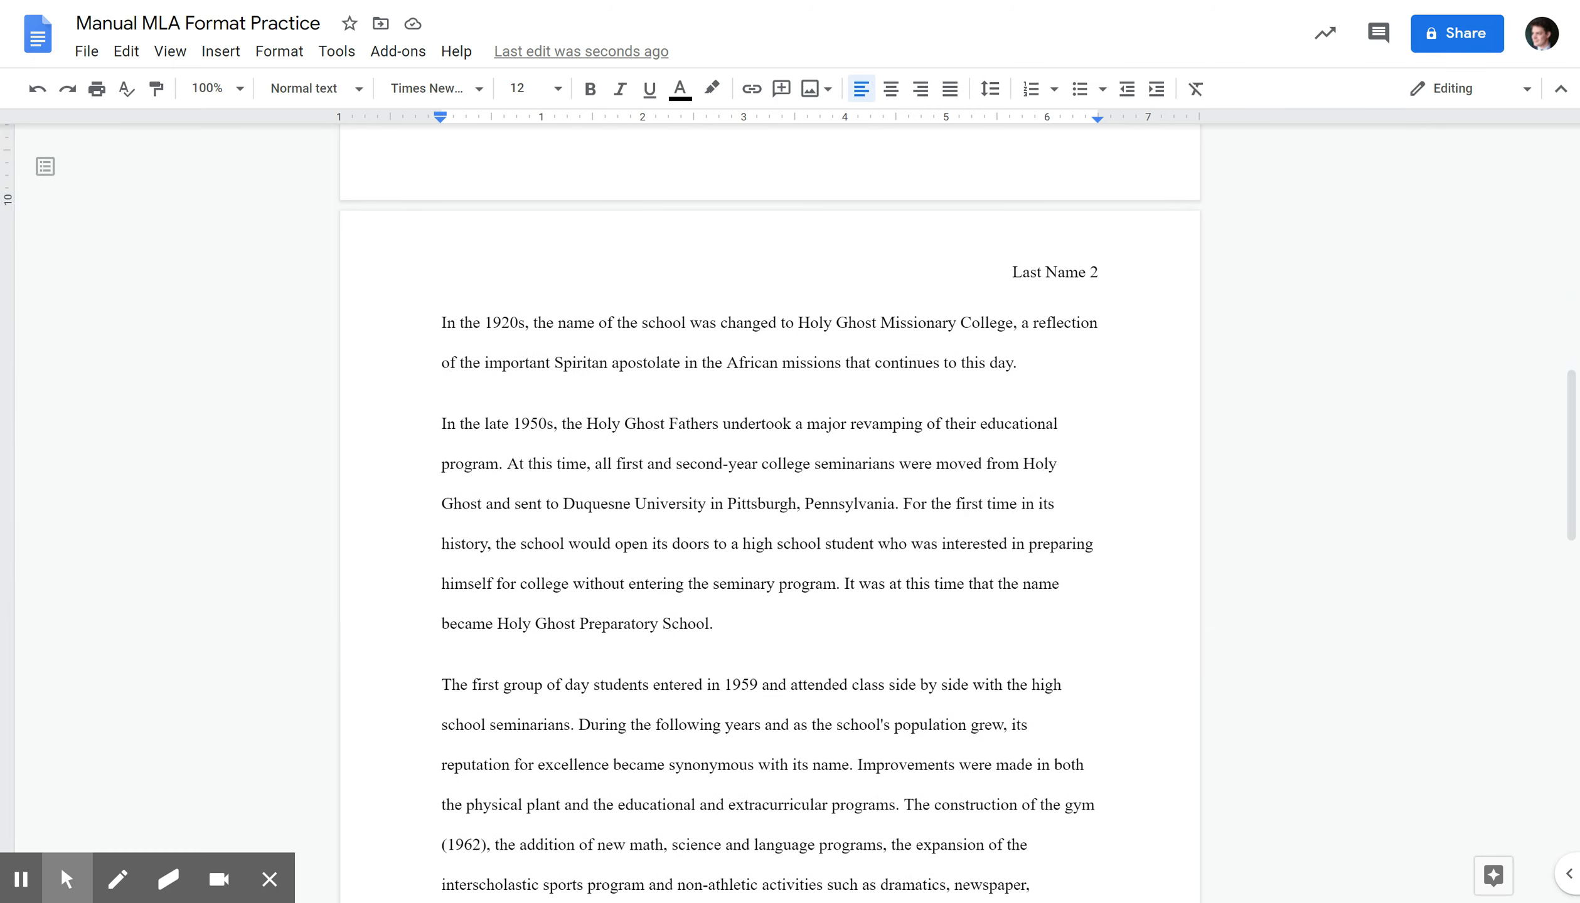
Join the paragraph starting "The first group of day students" to the one before it, and split them apart again
left_click(495, 428)
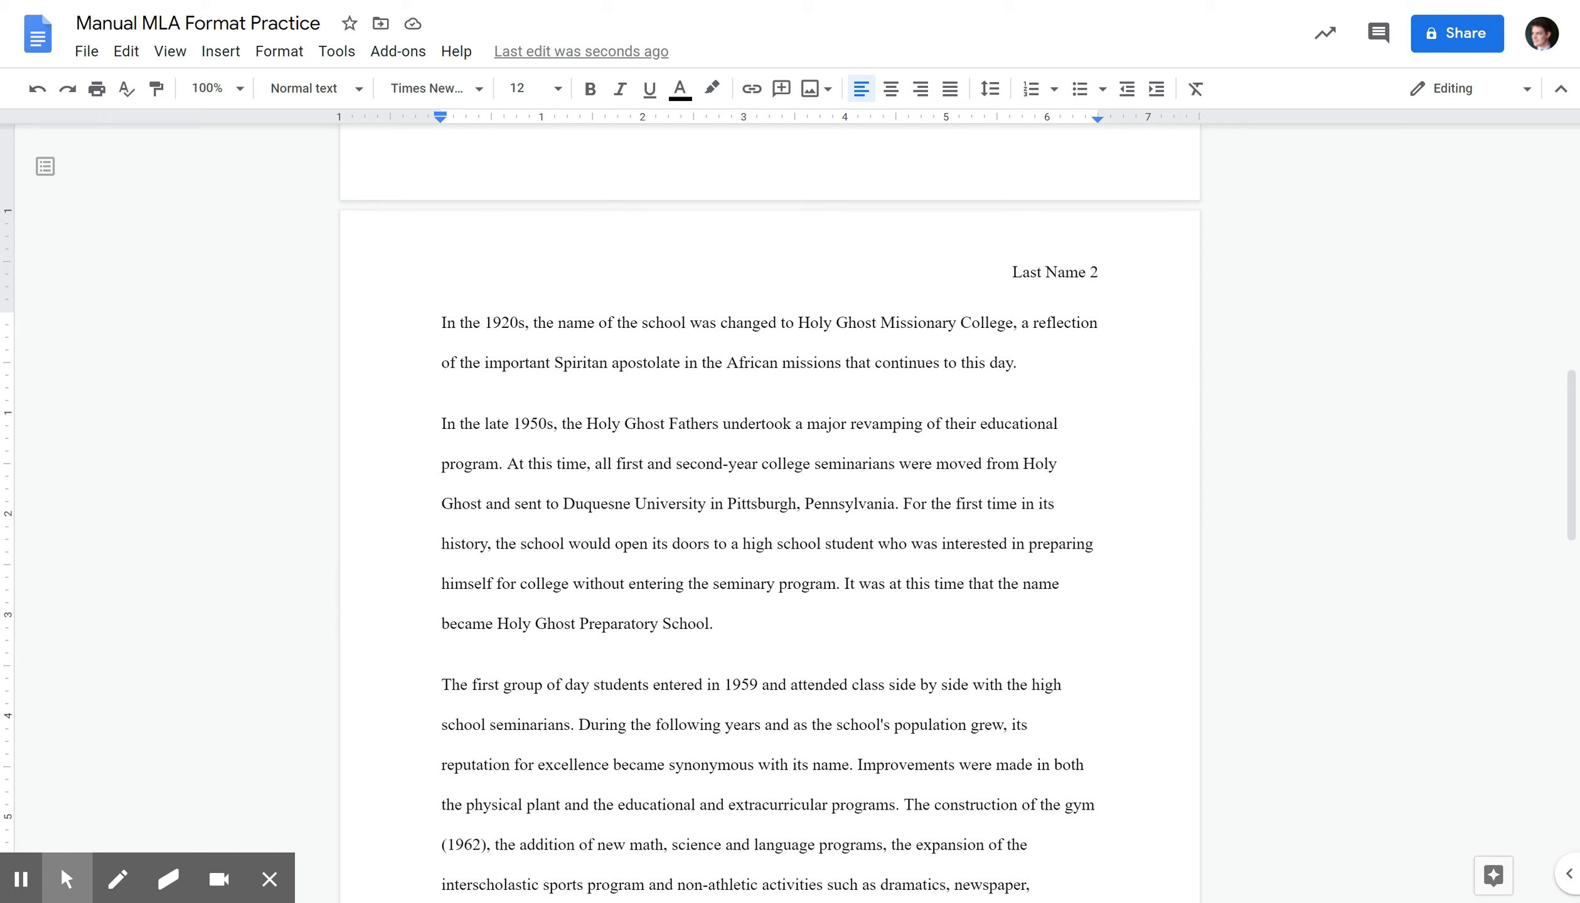
left_click(544, 685)
left_click(751, 623)
key("Down")
key("Down")
key("Down")
key("Up")
key("Delete")
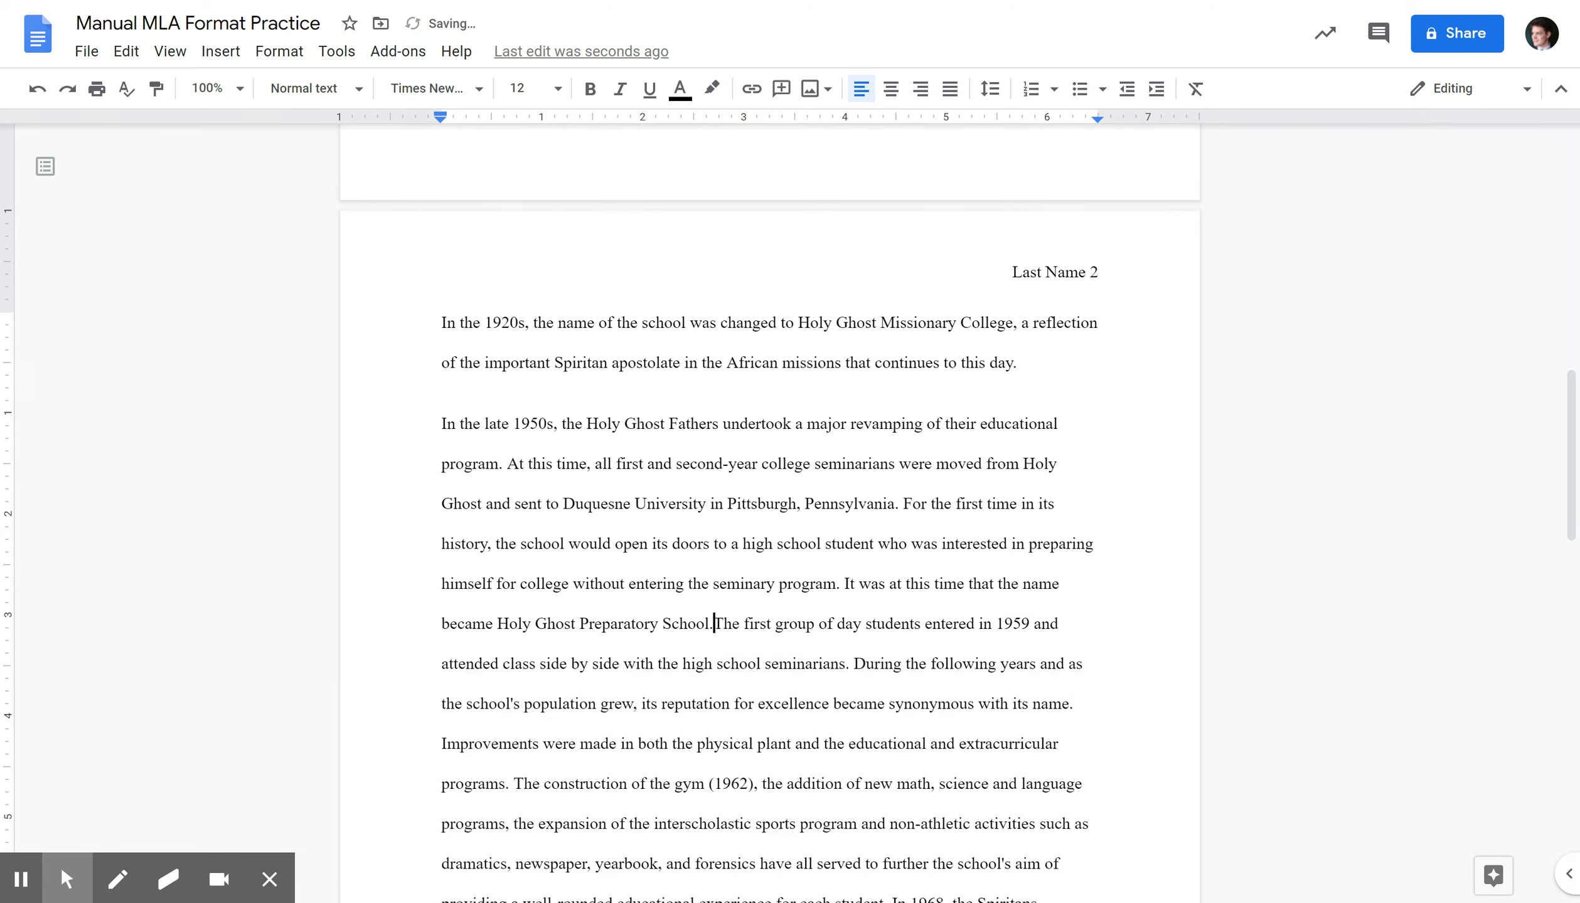
key("Return")
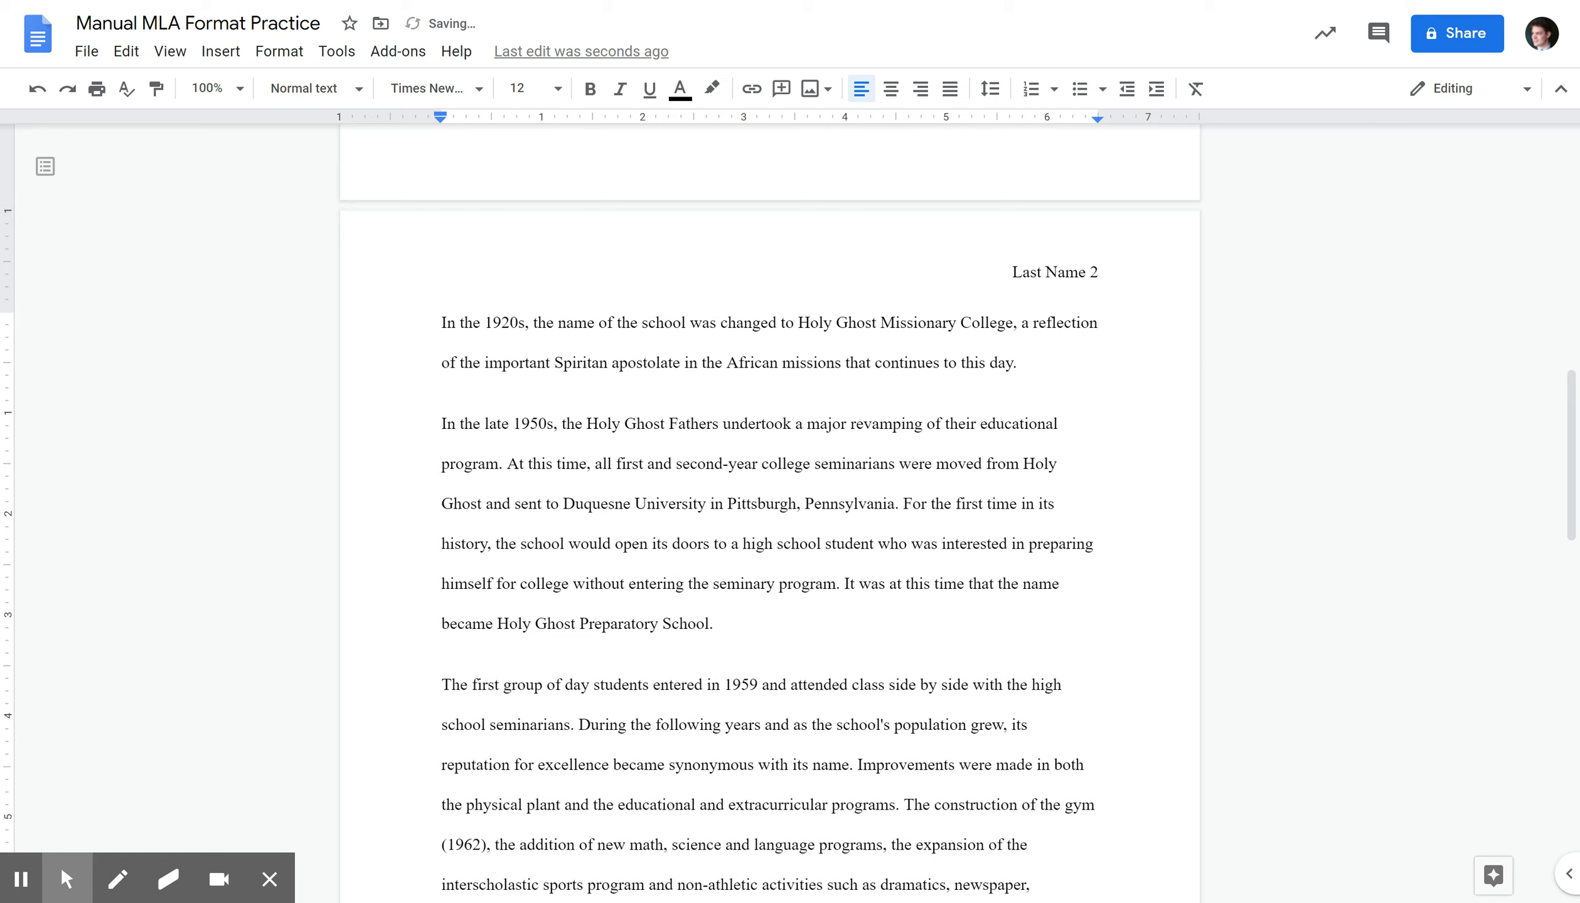
key("Up")
key("Down")
key("Up")
key("Down")
Add space after every paragraph in the entire document
scroll(769, 514, "up", 14)
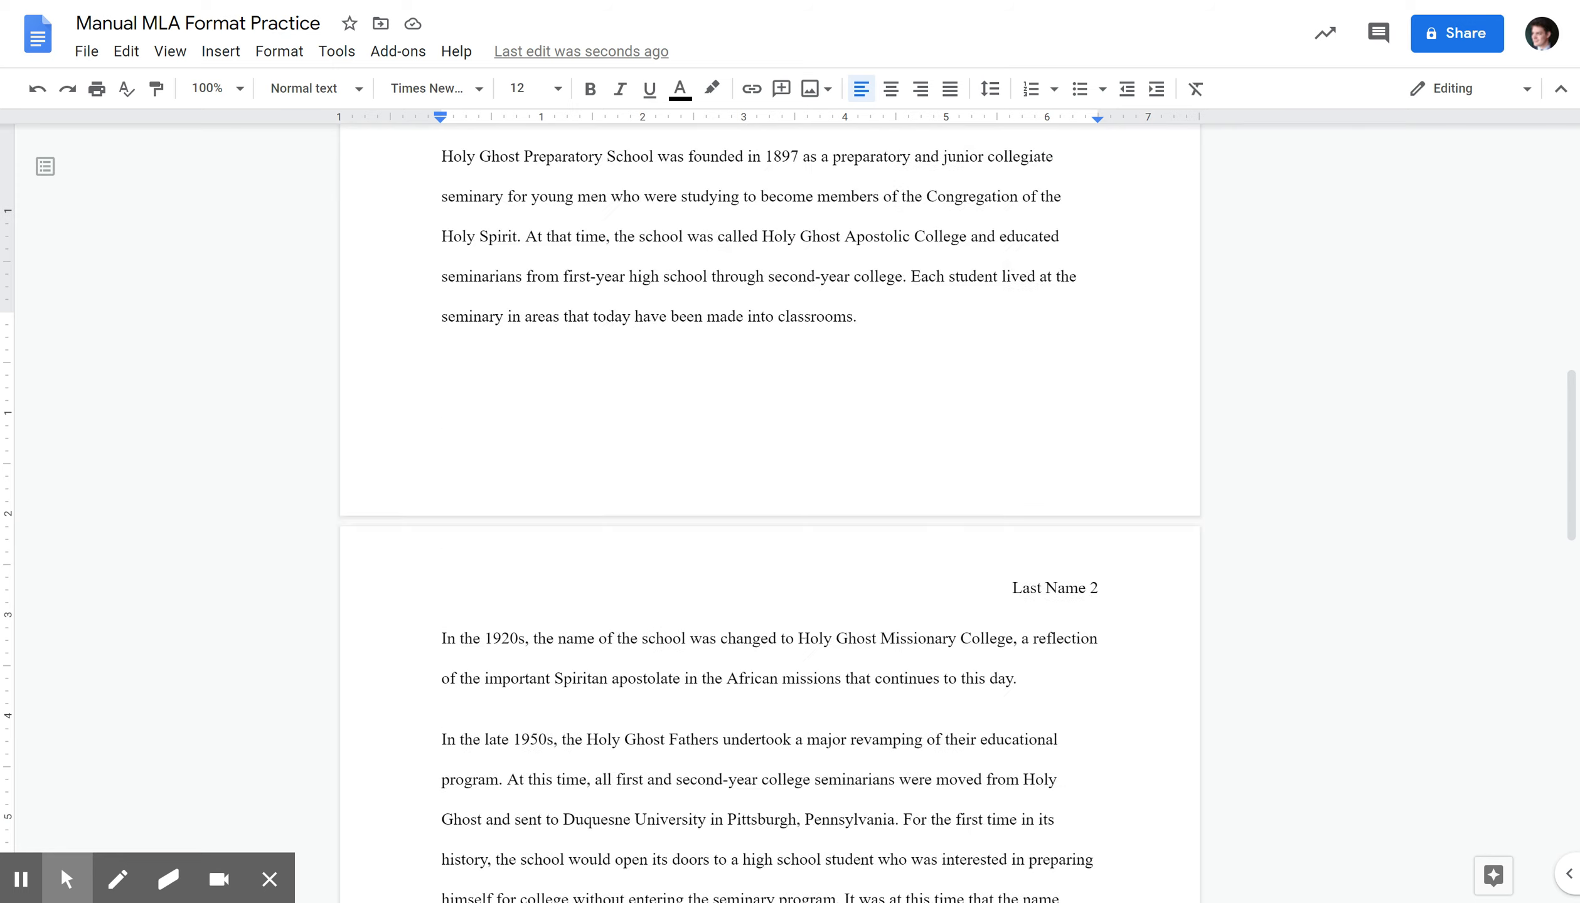
scroll(769, 514, "up", 1)
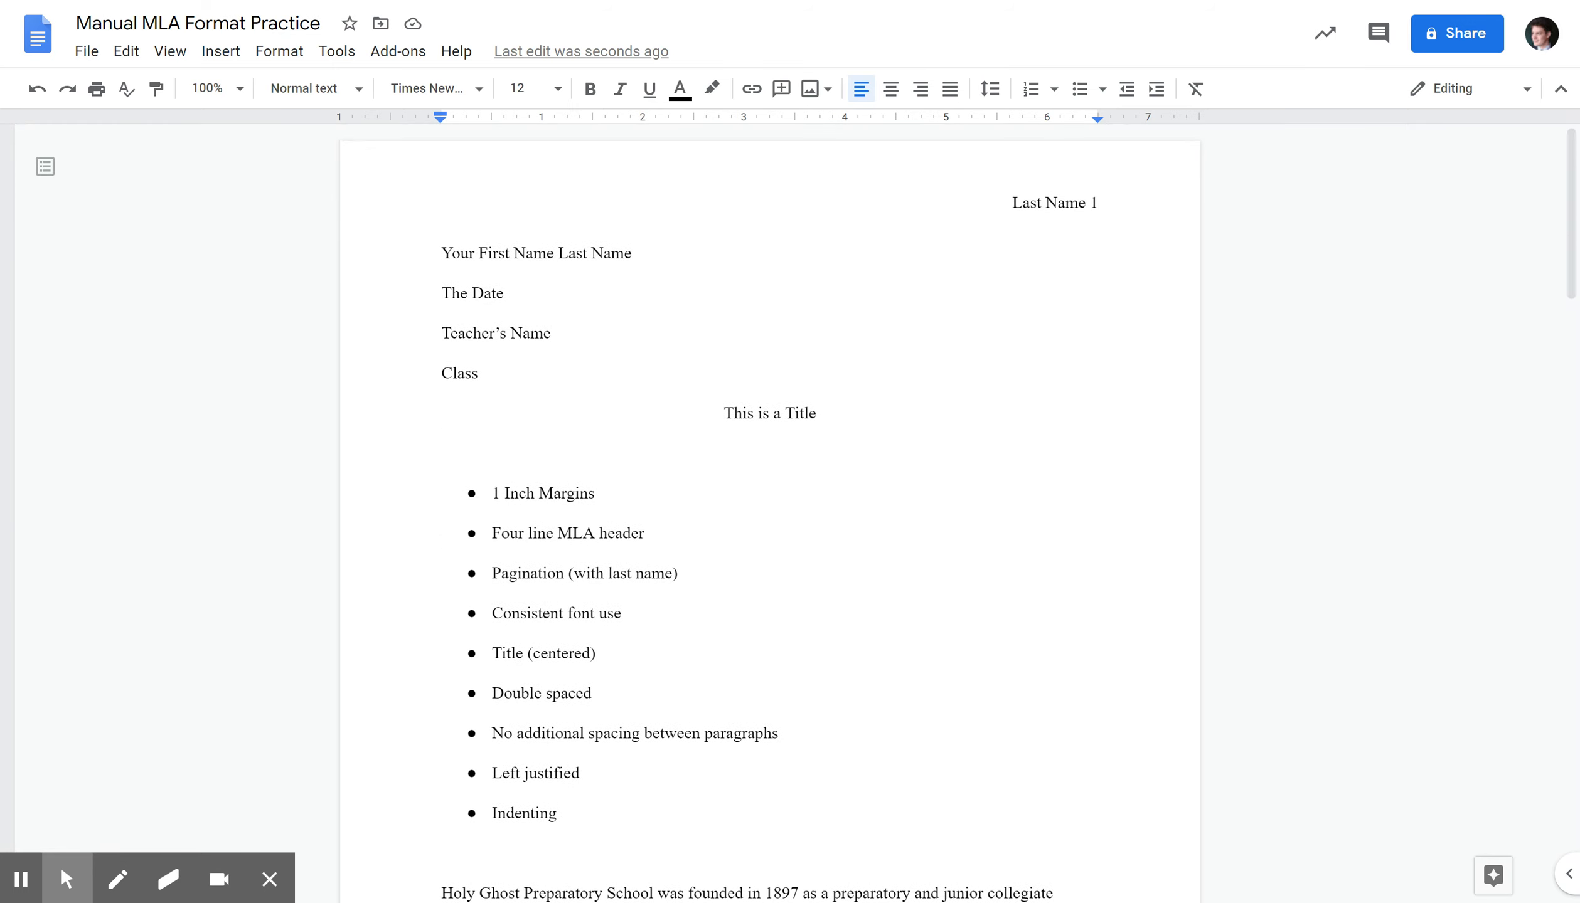
key("ctrl+a")
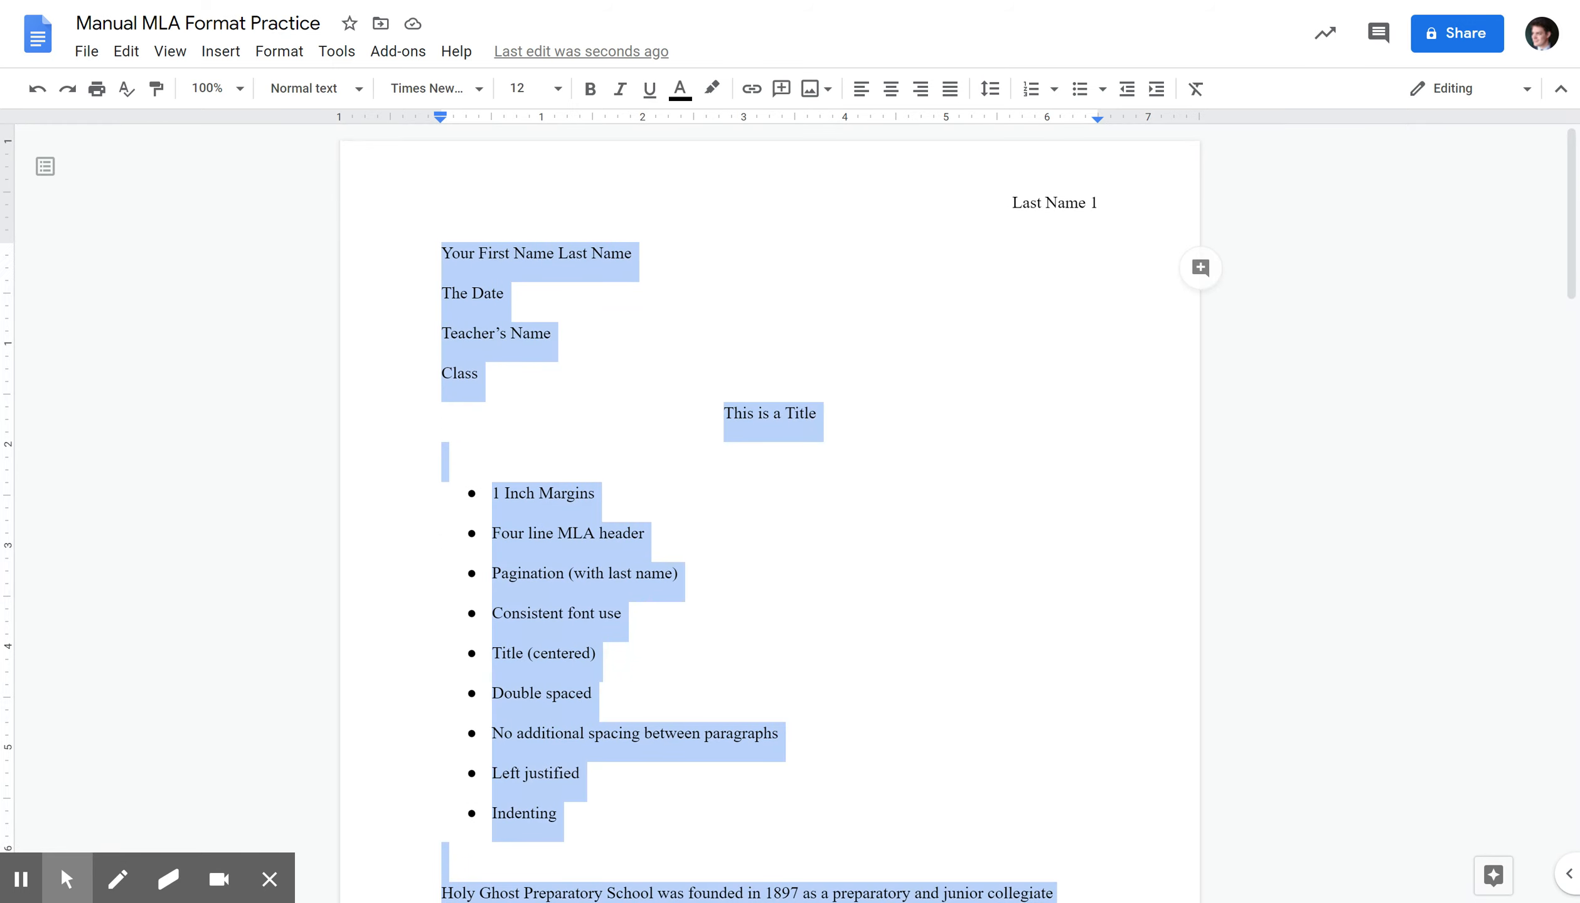
left_click(279, 51)
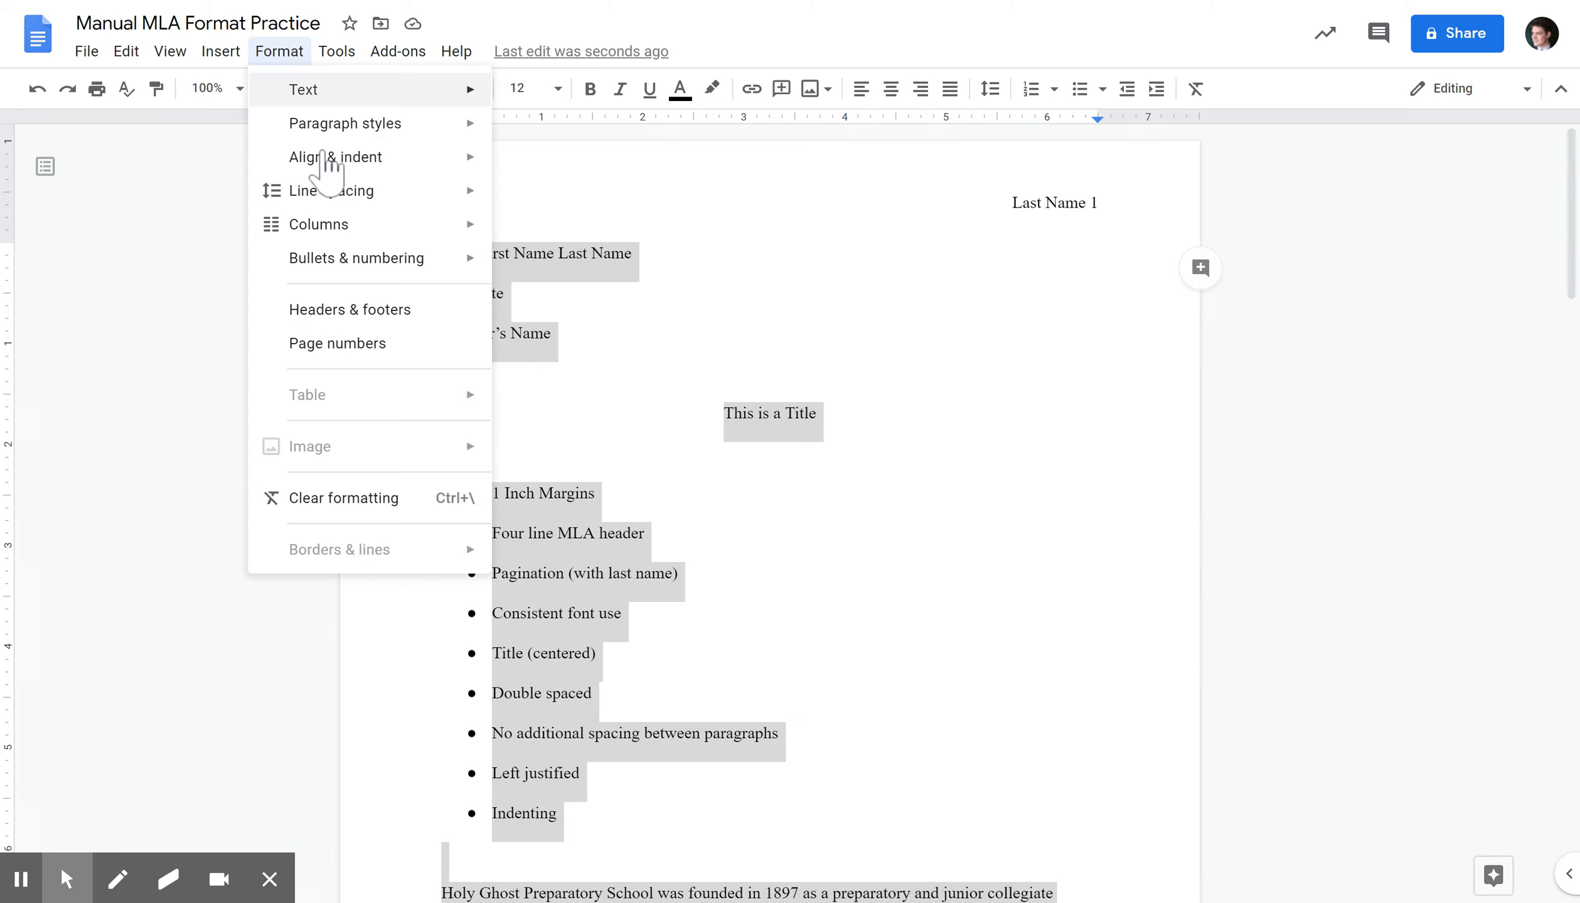
mouse_move(332, 195)
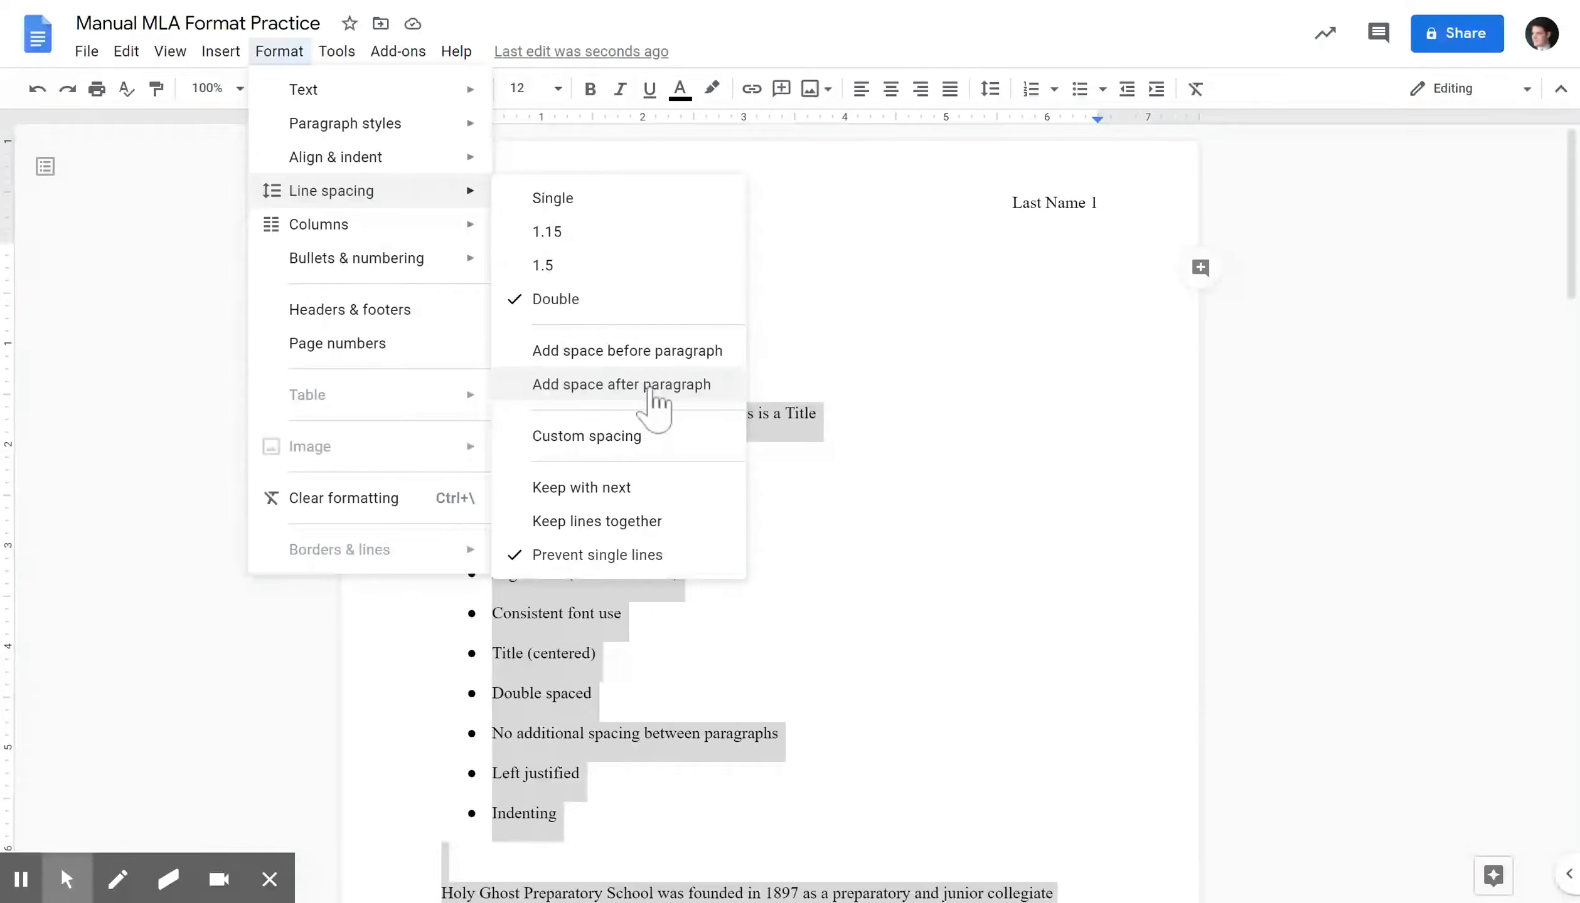
left_click(653, 401)
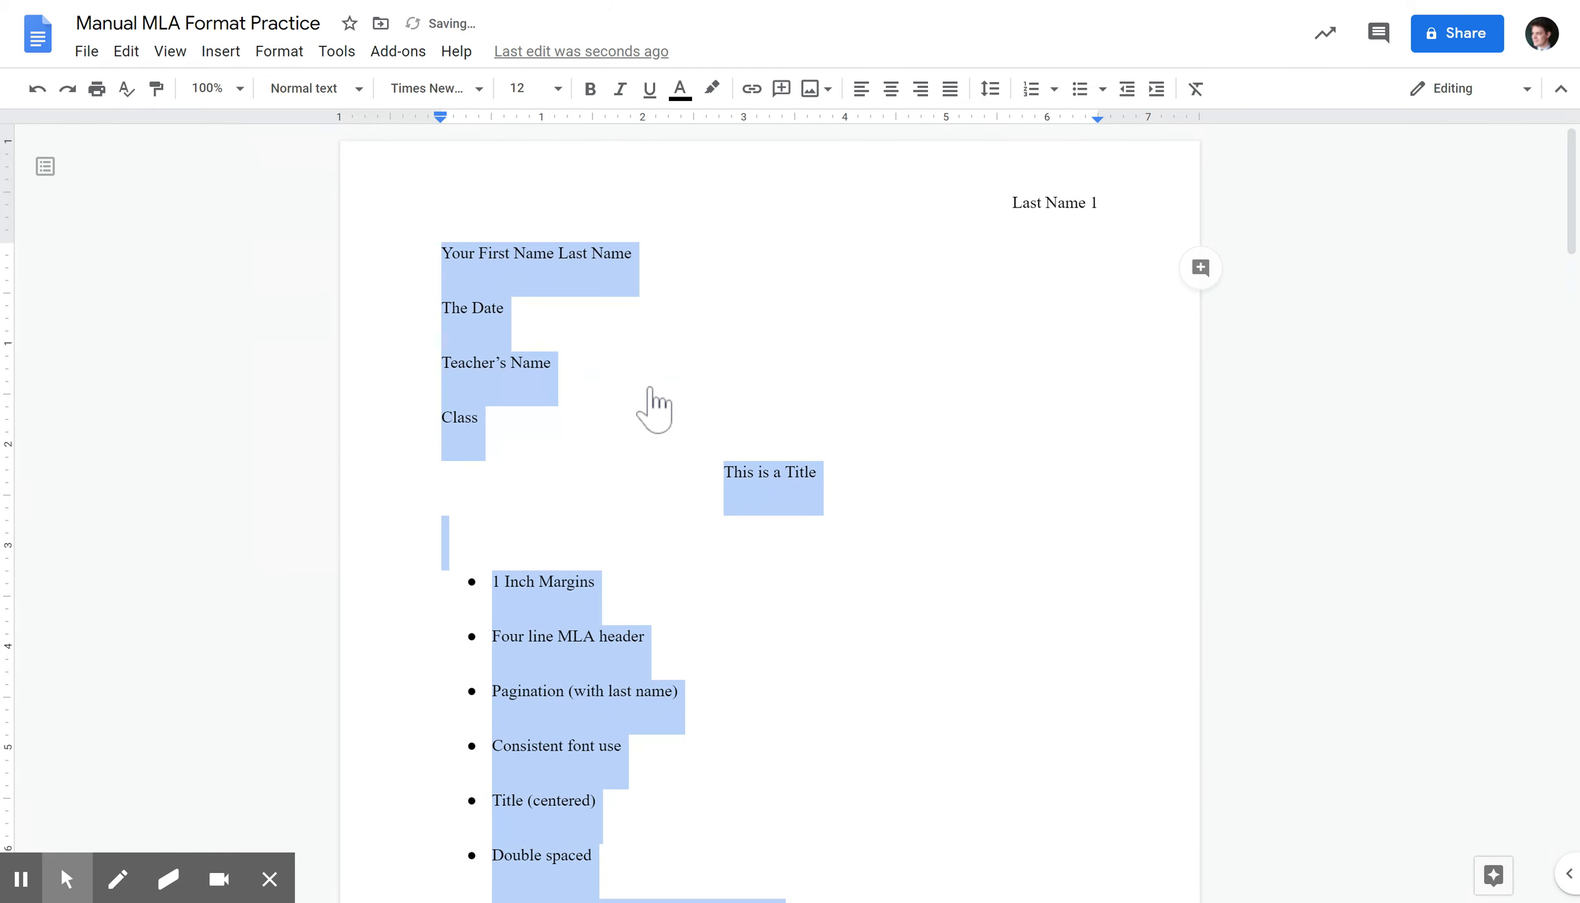
Remove the space after paragraphs throughout the selected document text
left_click(280, 51)
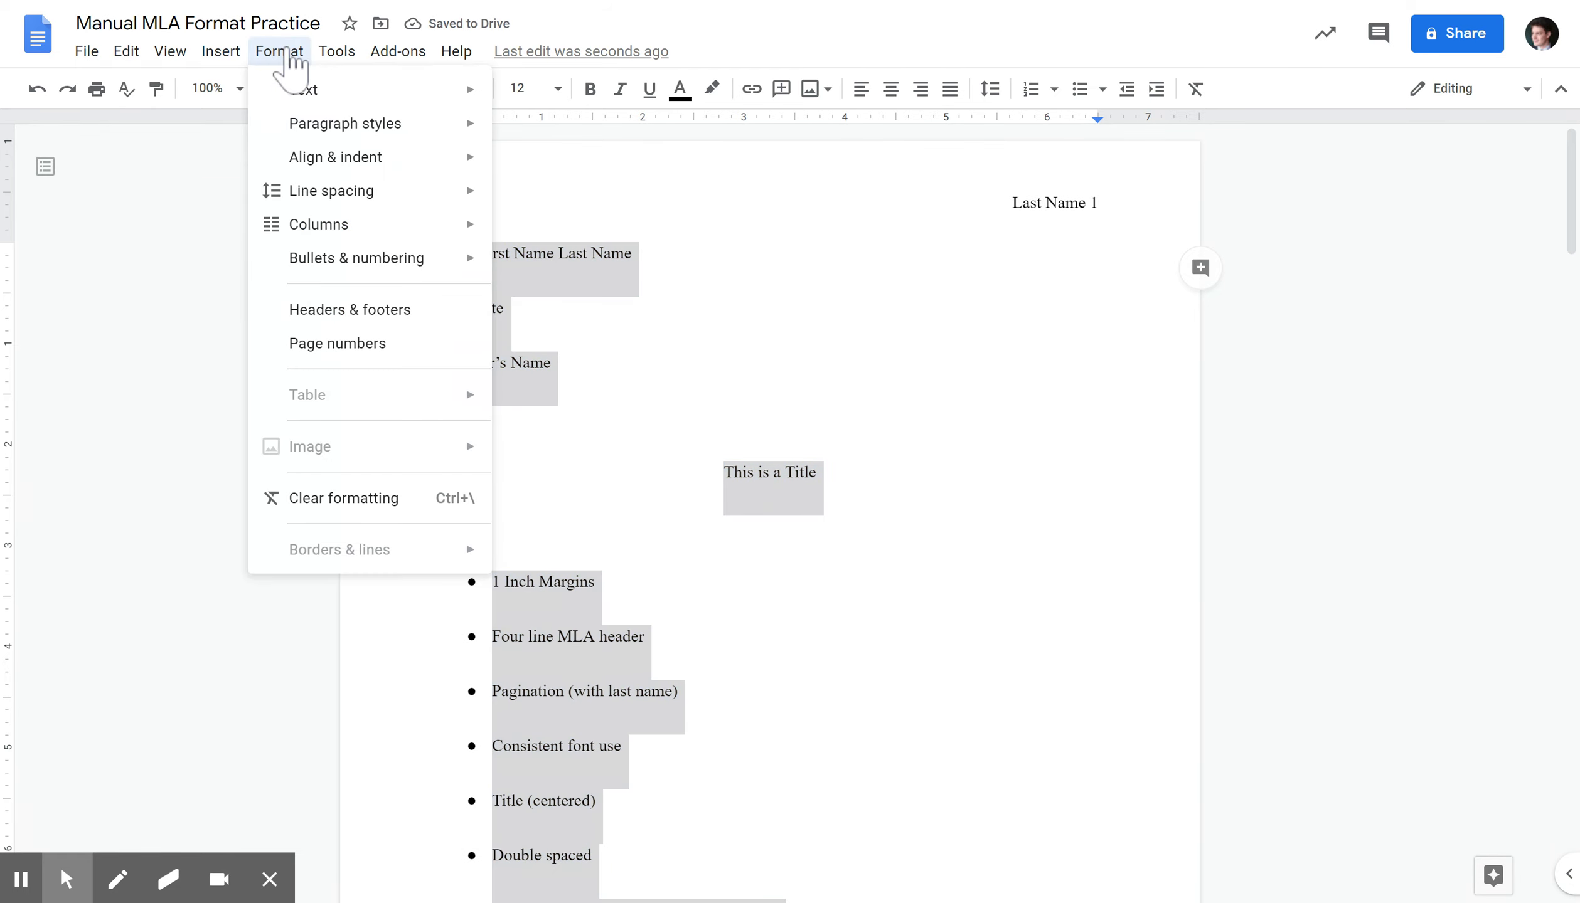
mouse_move(342, 224)
left_click(345, 192)
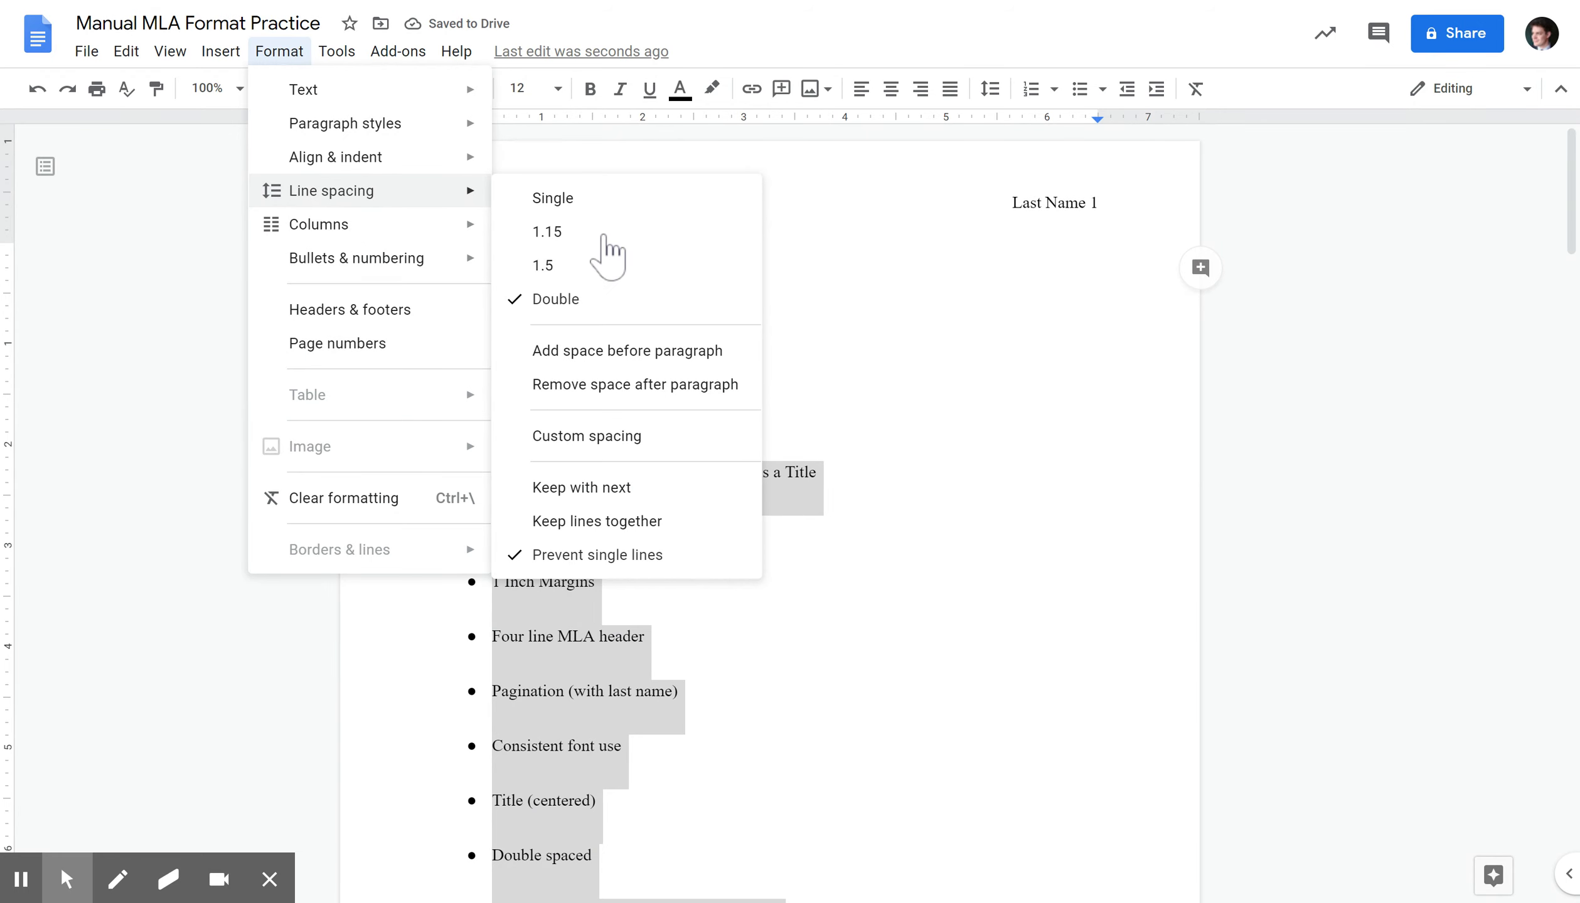
left_click(640, 386)
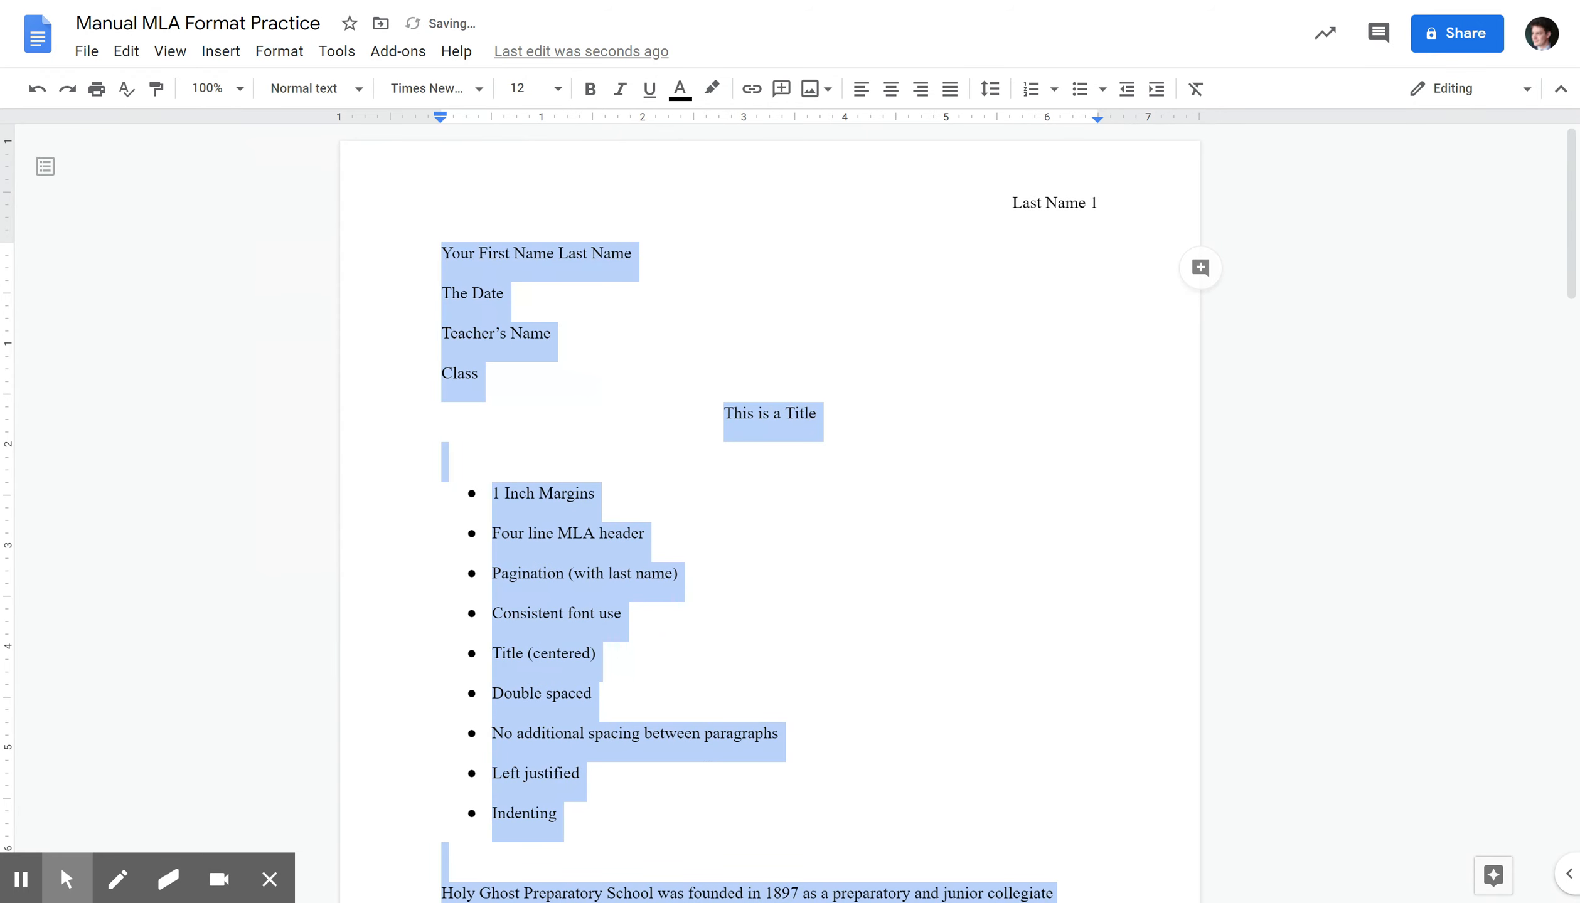
Examine the spacing between the body paragraphs on page 2 and compare it with the first page
scroll(638, 377, "down", 10)
scroll(769, 502, "down", 5)
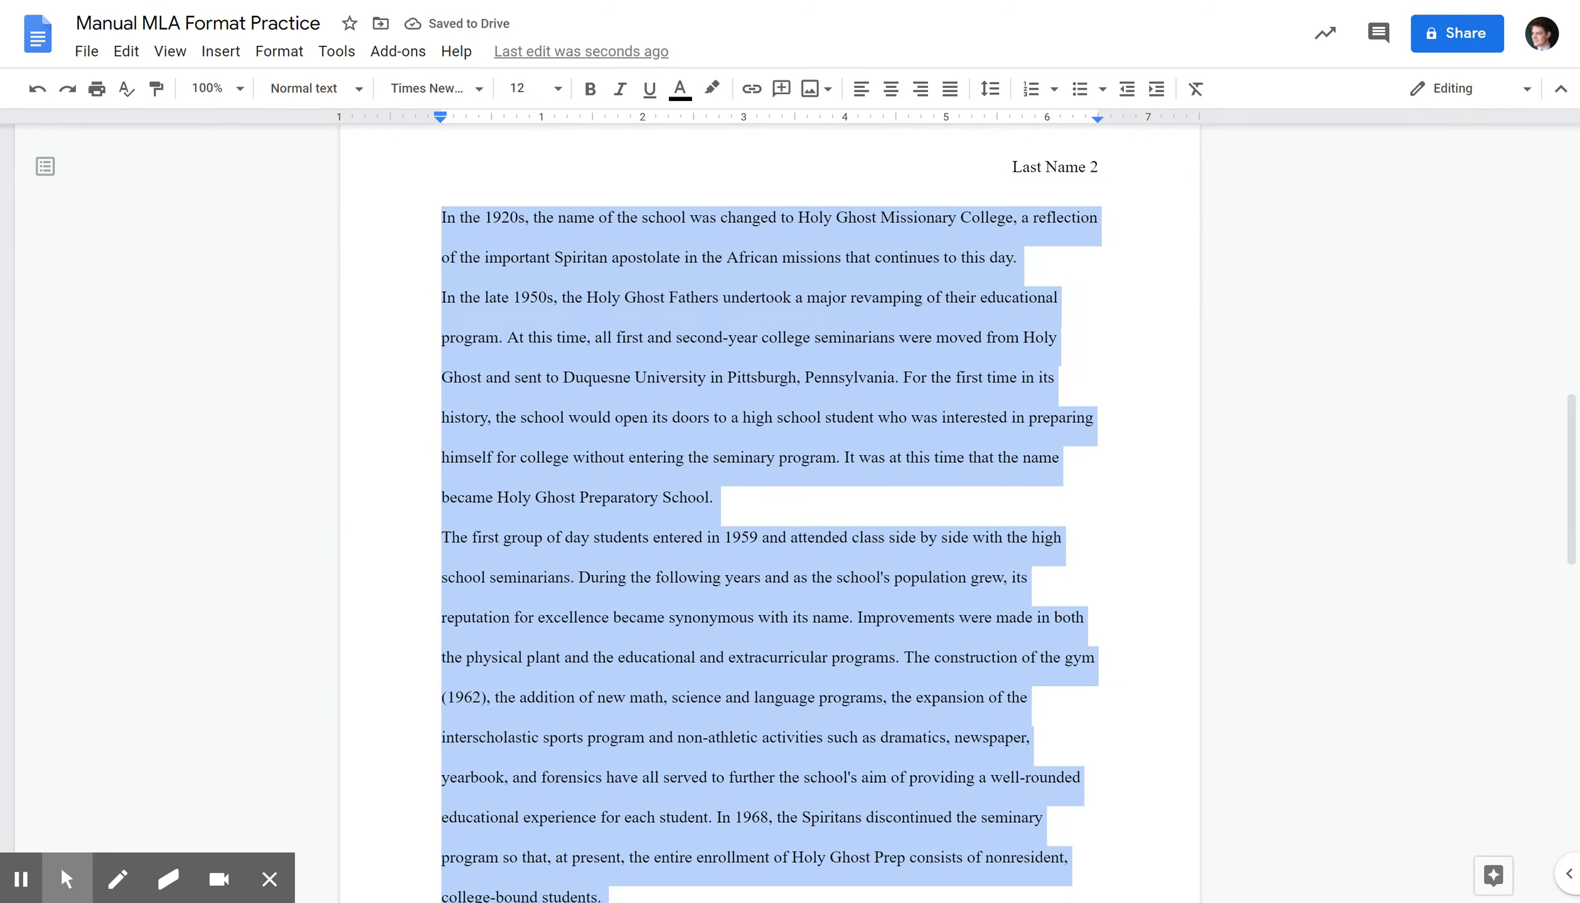
left_click(657, 474)
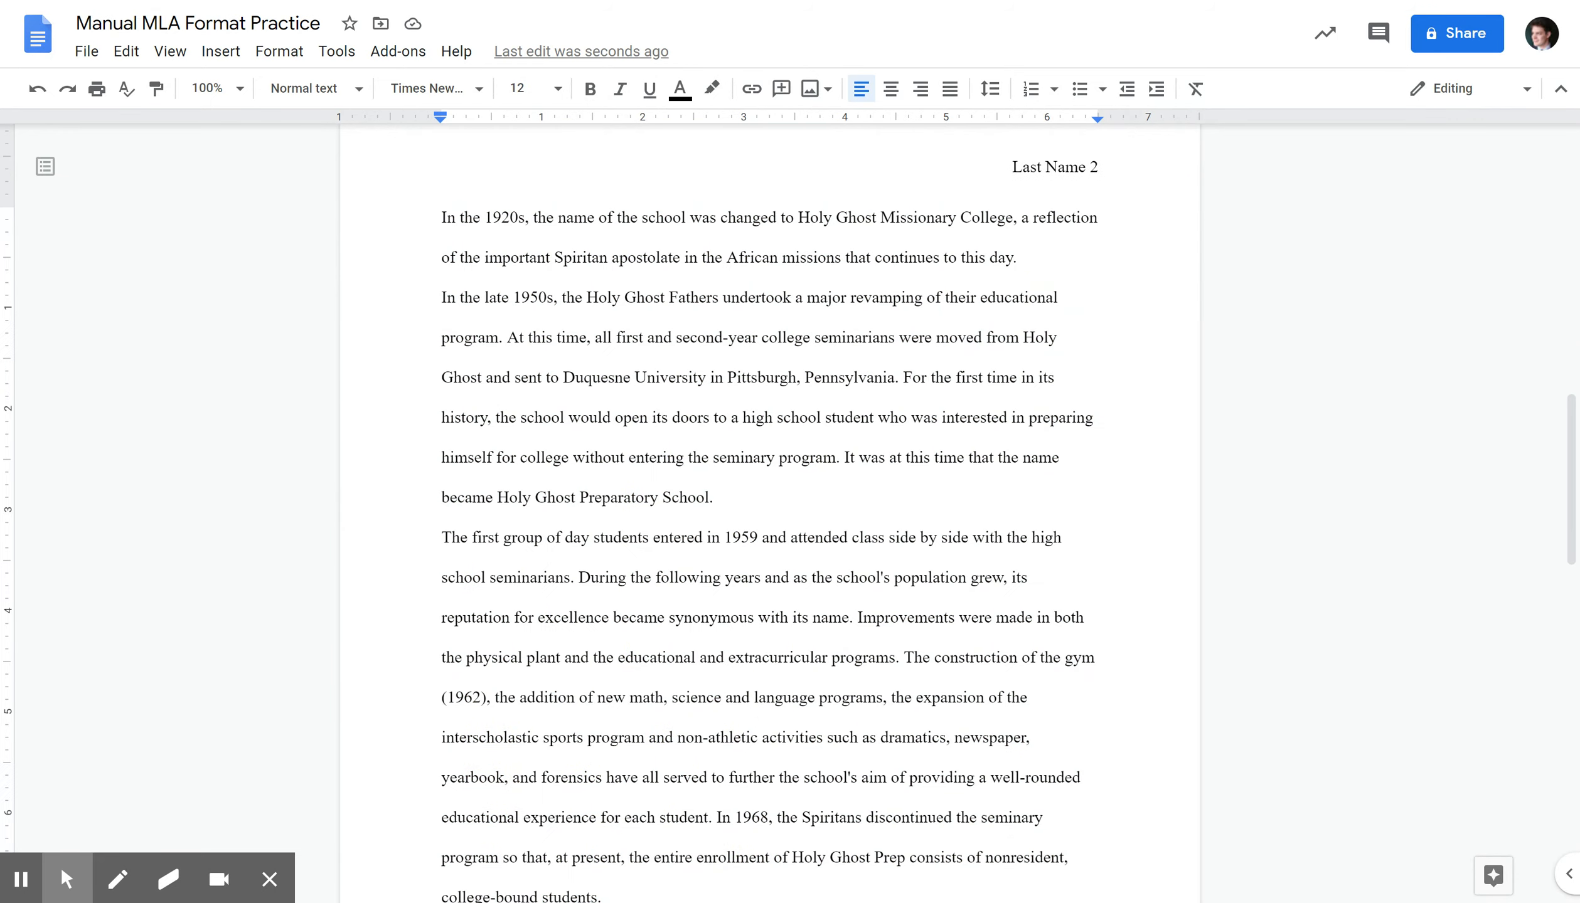
left_click(653, 499)
left_click(643, 497)
left_click(631, 539)
scroll(769, 502, "up", 15)
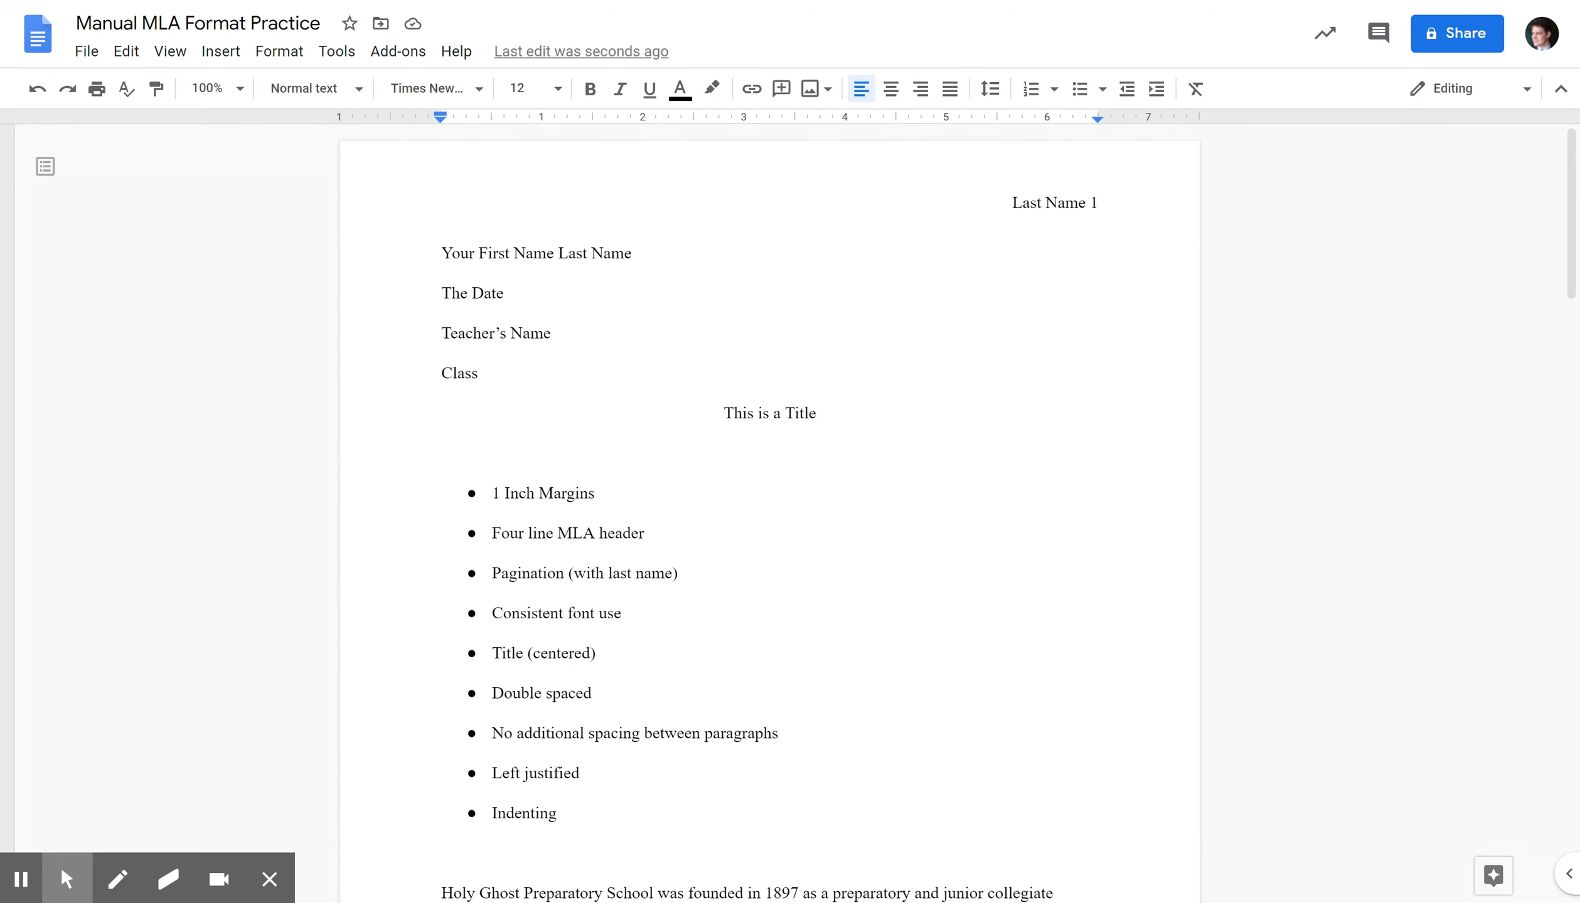
scroll(769, 502, "down", 8)
scroll(770, 502, "down", 5)
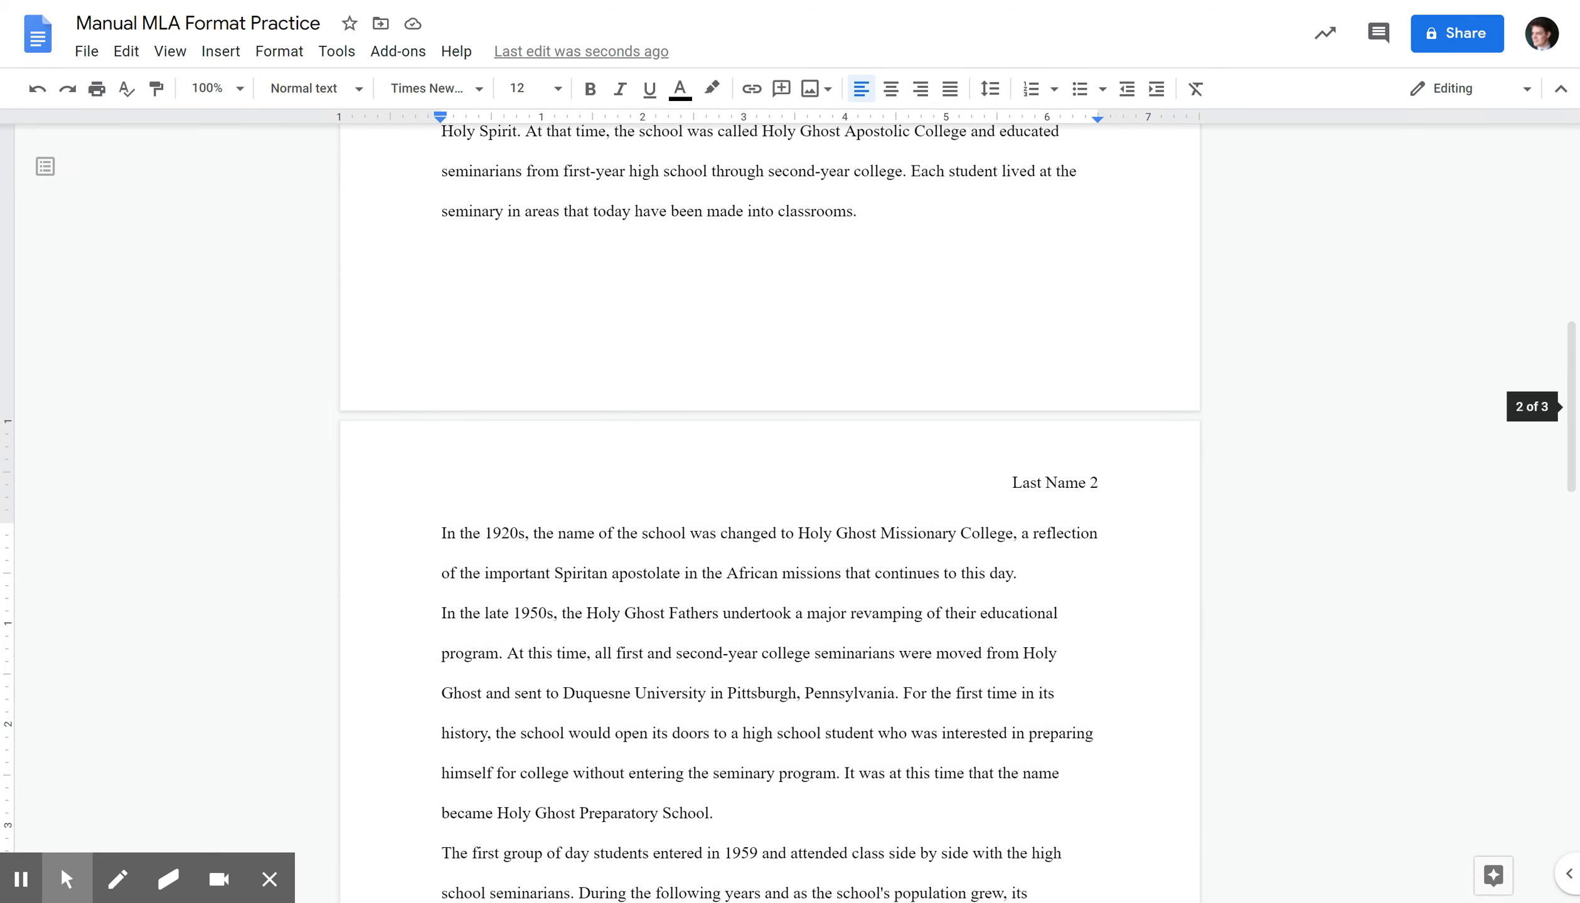
Review the line and paragraph spacing options, and check the paragraph spacing across the document's pages
left_click(278, 53)
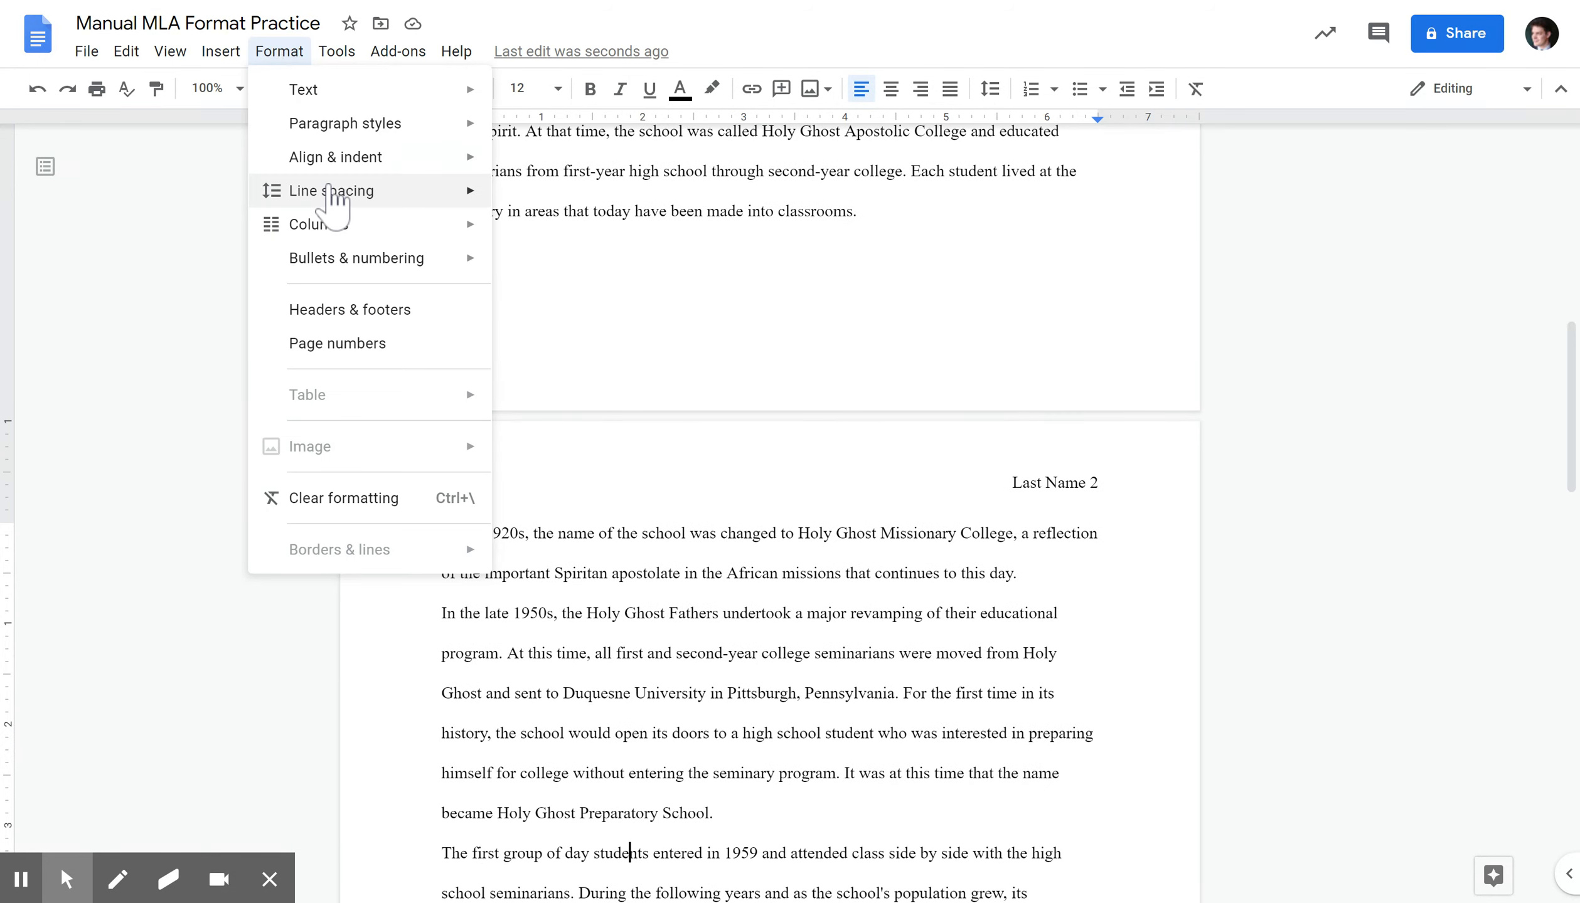
mouse_move(332, 192)
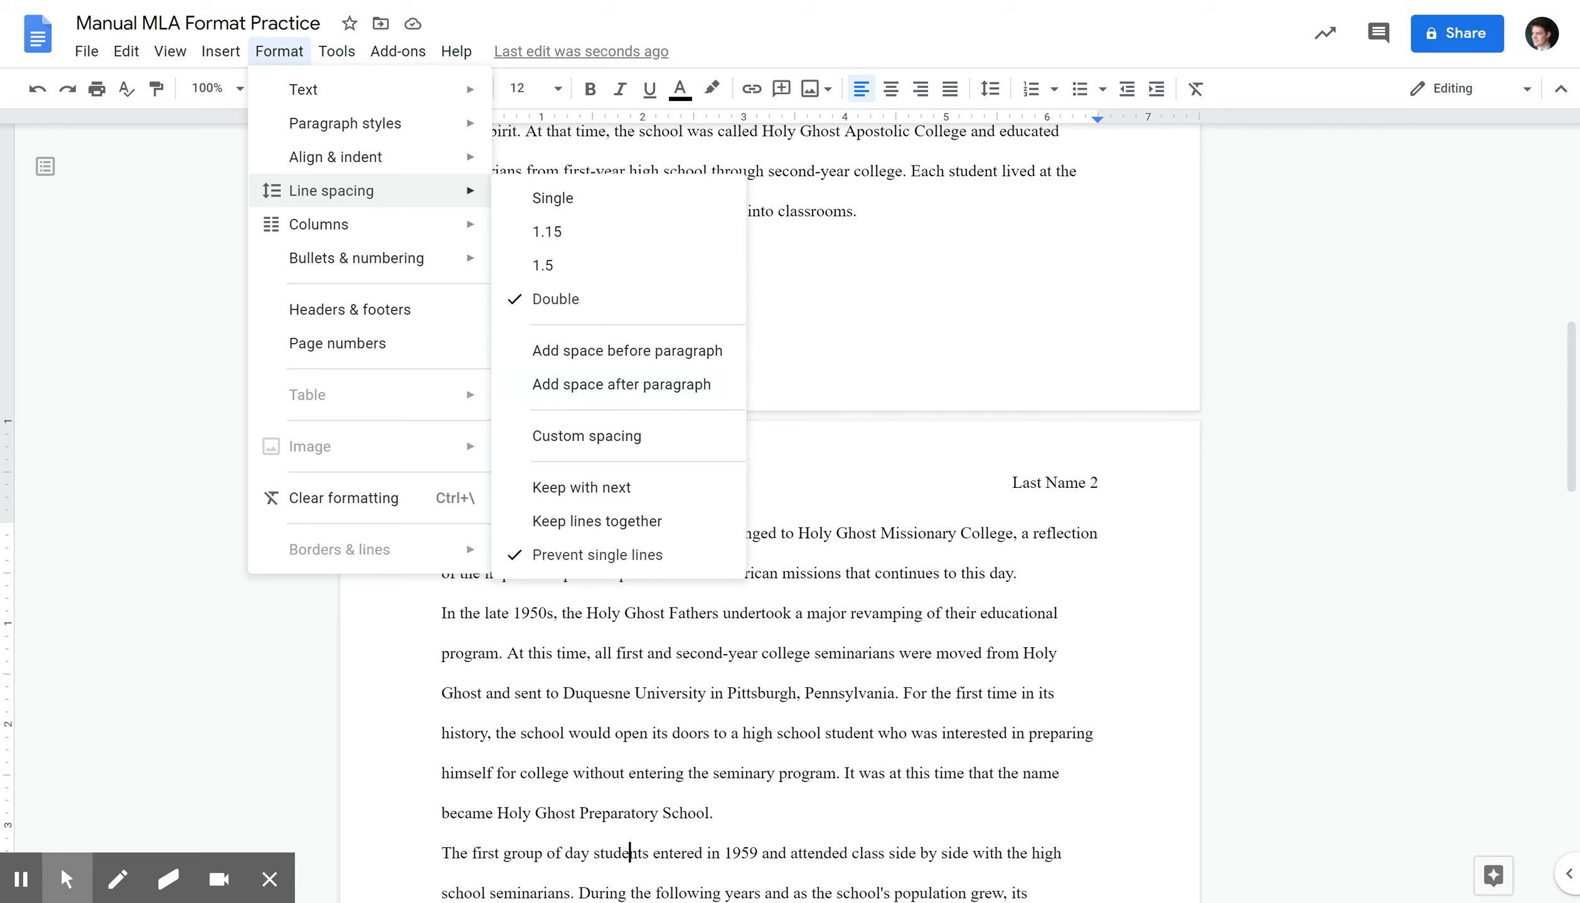
left_click(906, 613)
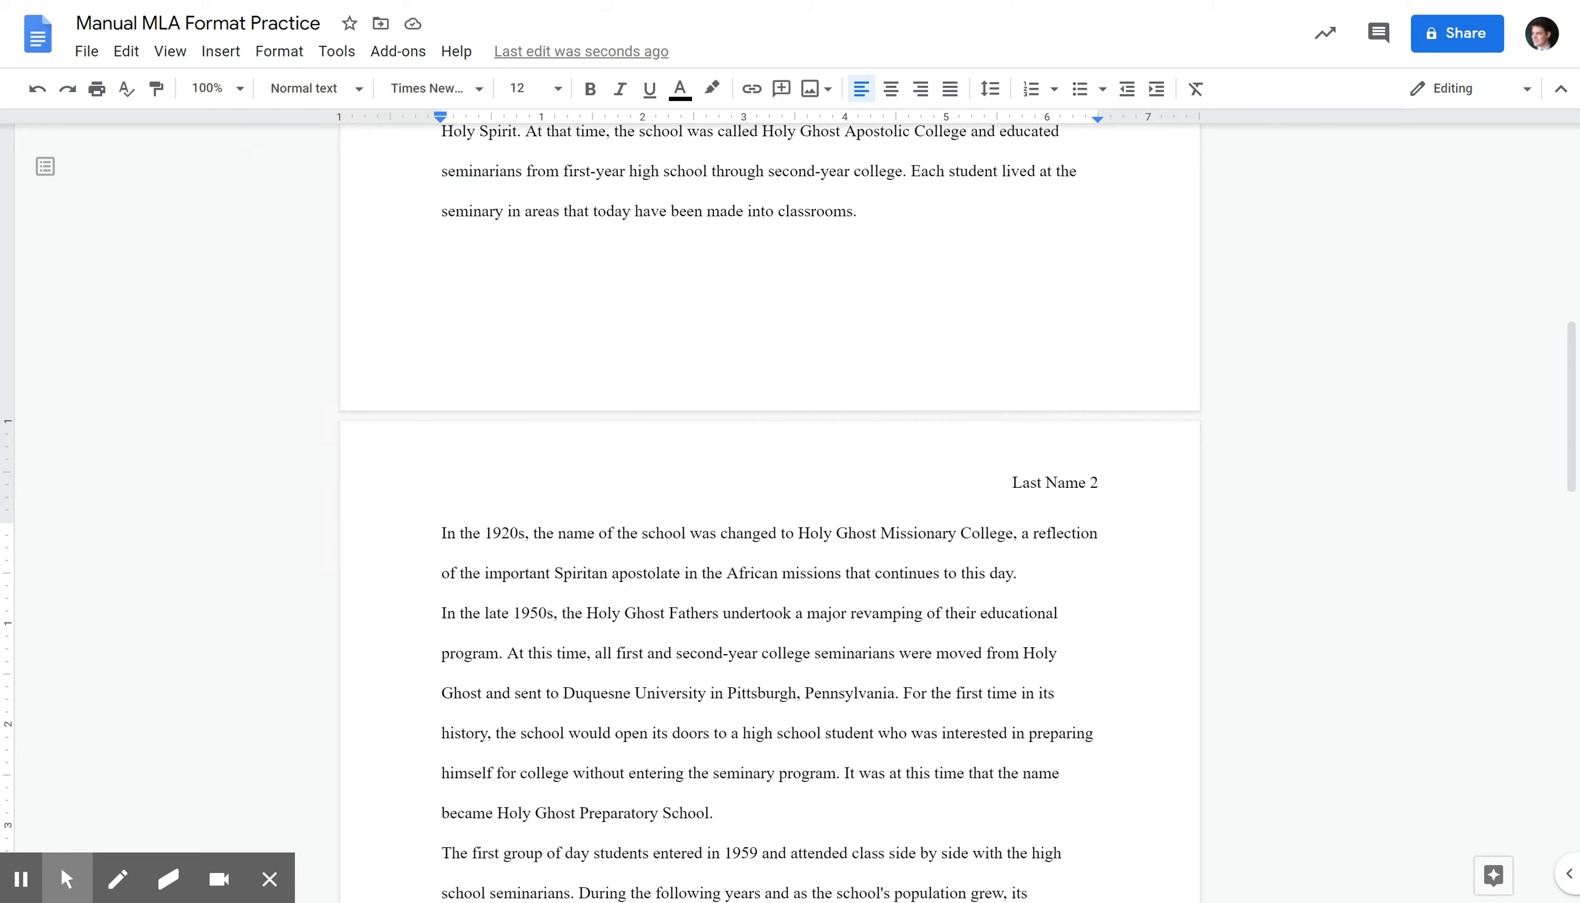
scroll(769, 502, "down", 10)
scroll(770, 502, "down", 7)
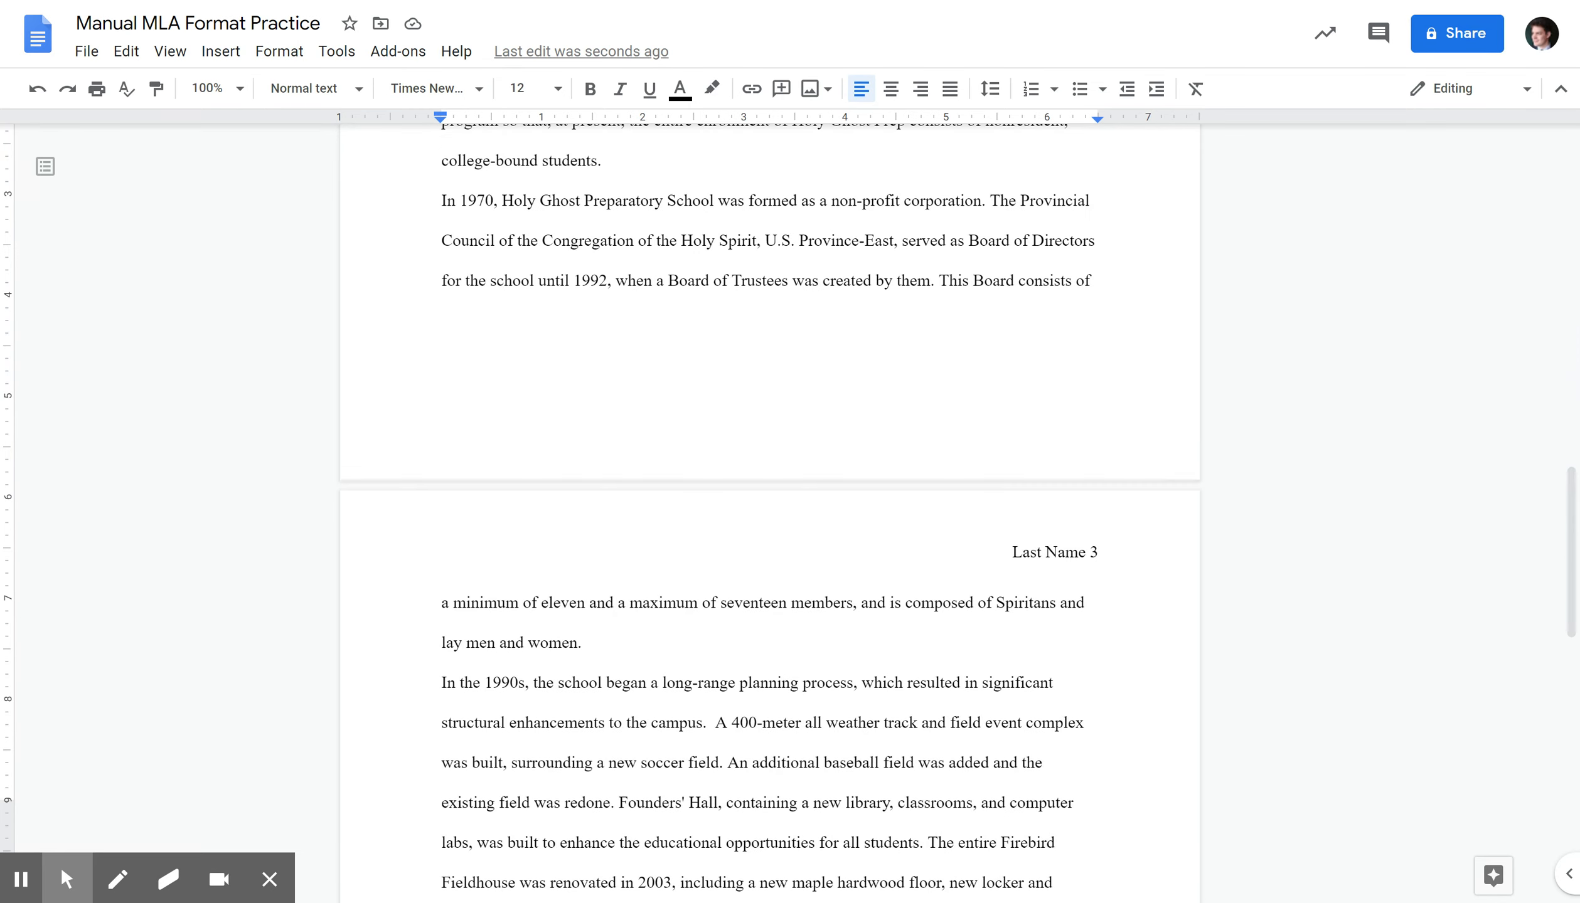
scroll(769, 502, "up", 12)
scroll(769, 502, "up", 7)
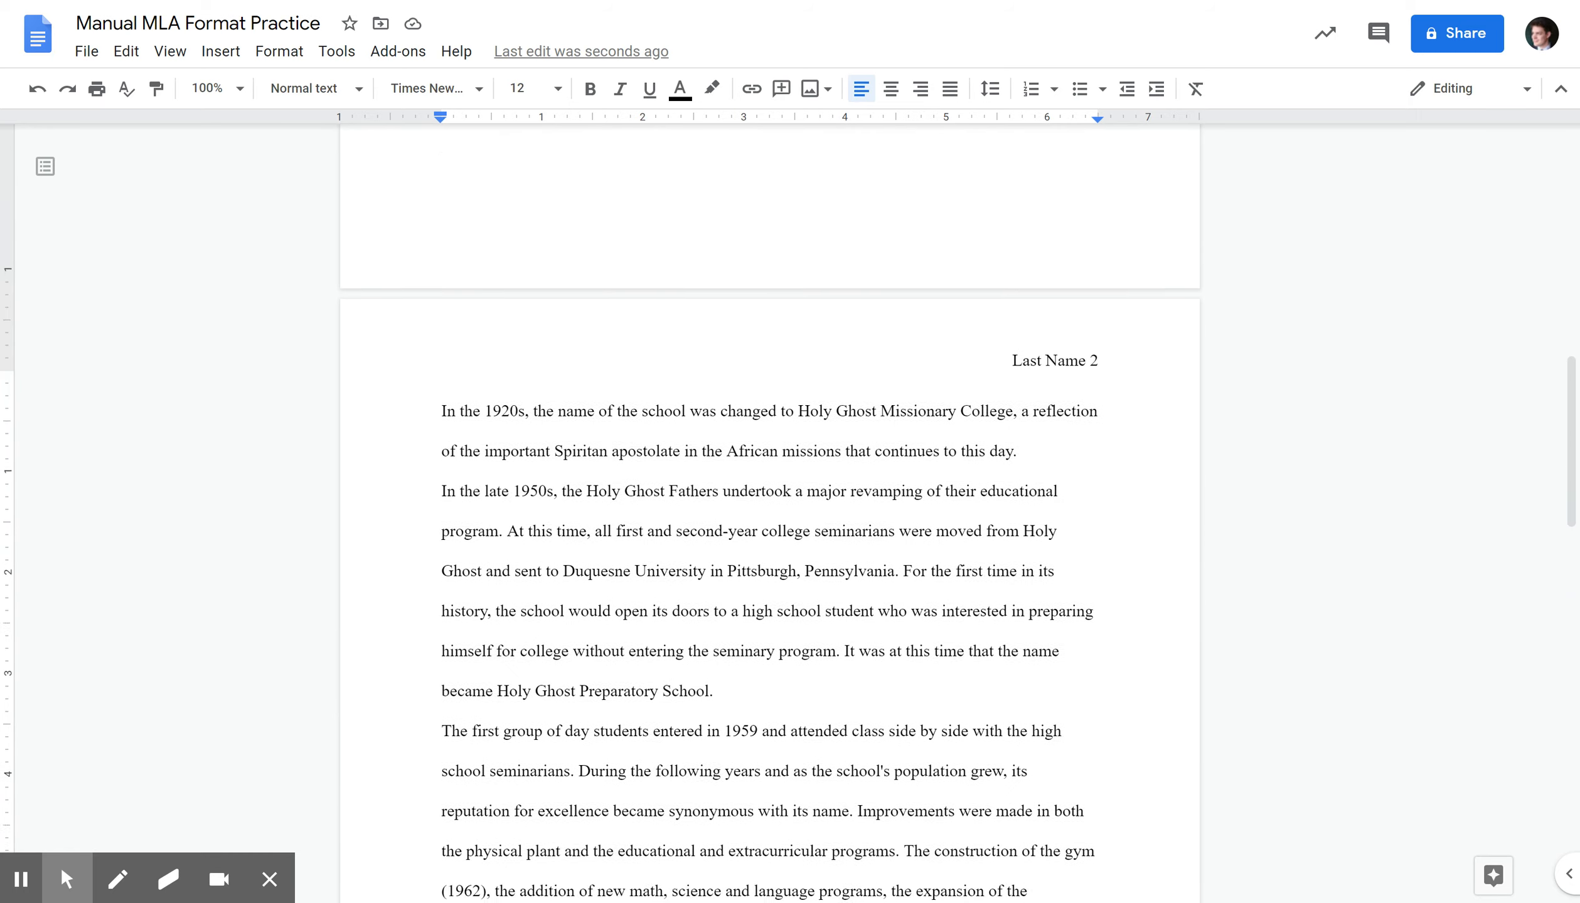
scroll(769, 502, "up", 12)
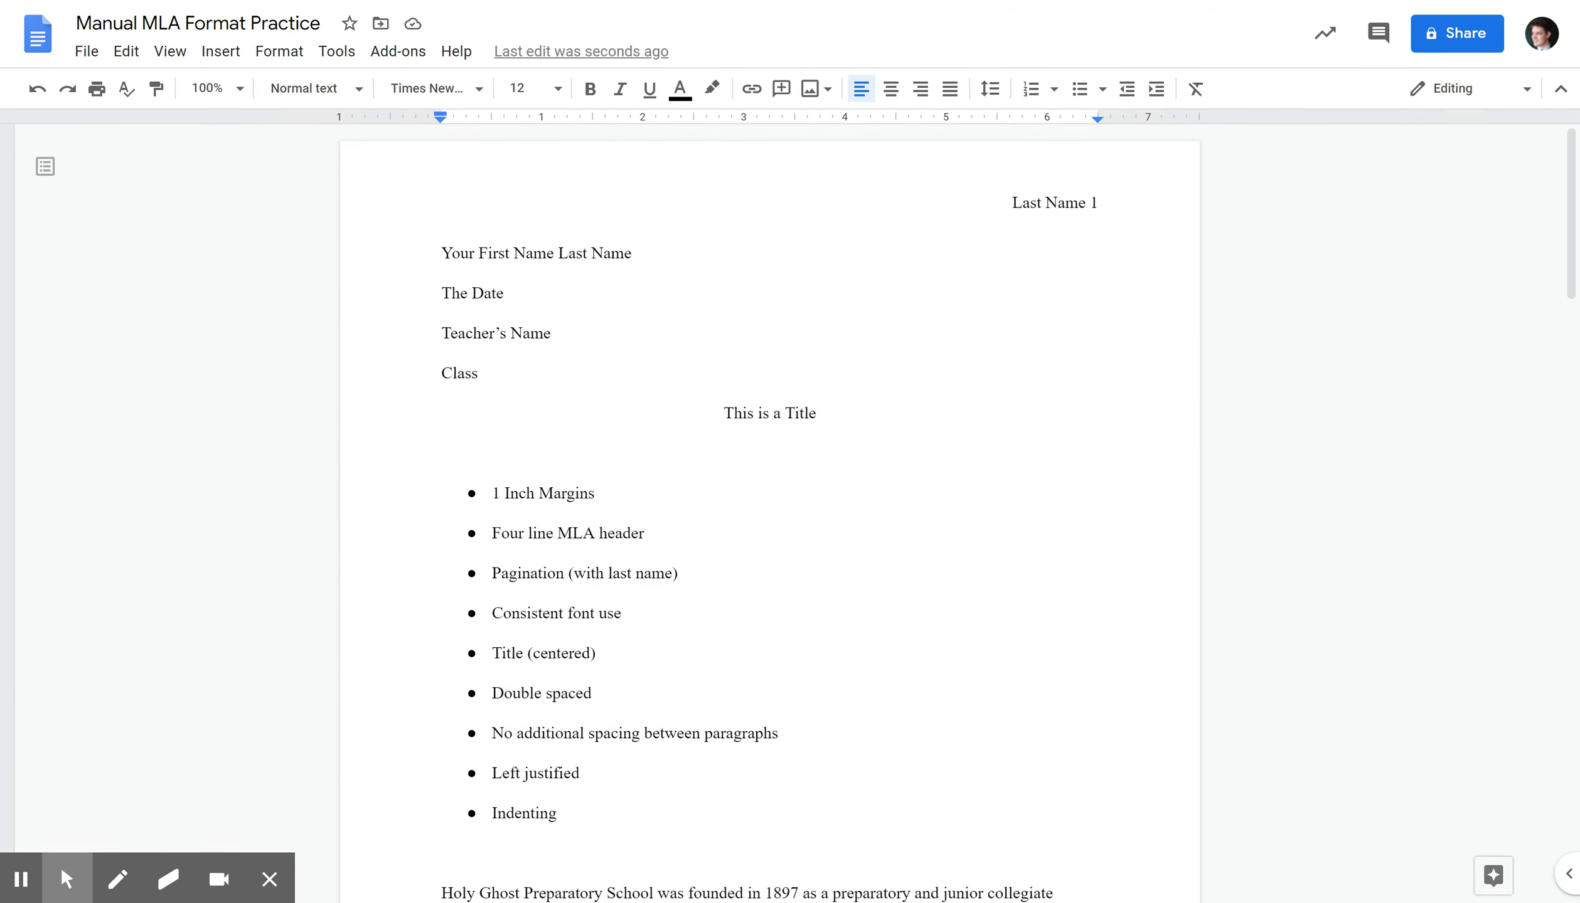
Try right alignment and full justification on the body paragraph starting "Holy Ghost Preparatory School was founded"
scroll(770, 502, "down", 2)
left_click_drag(517, 628, 733, 627)
left_click(530, 668)
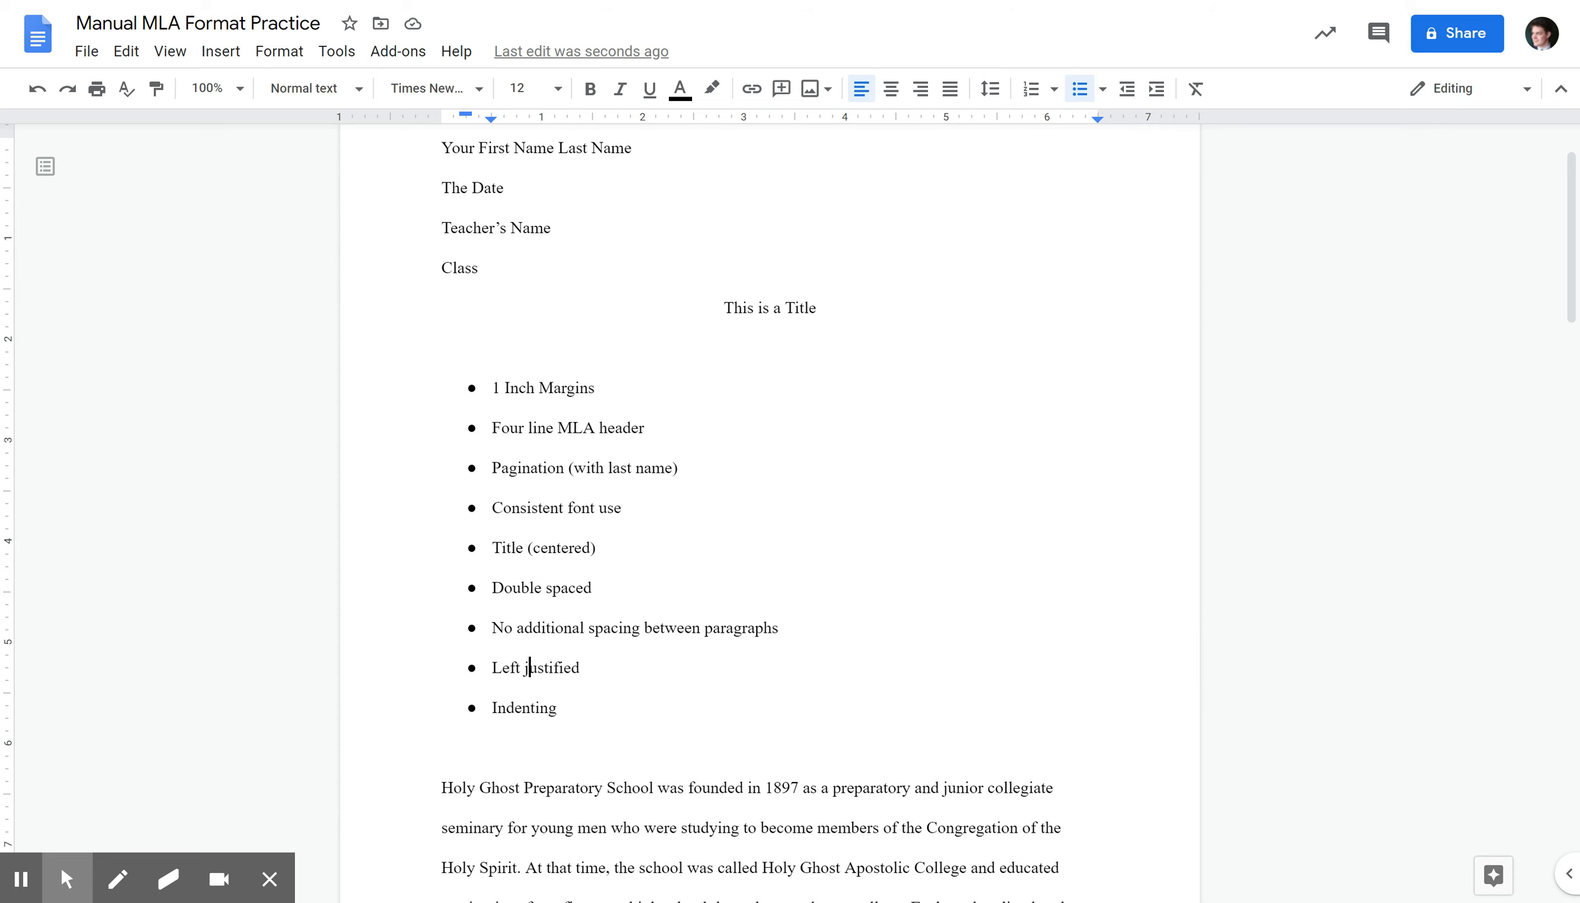
scroll(769, 502, "down", 2)
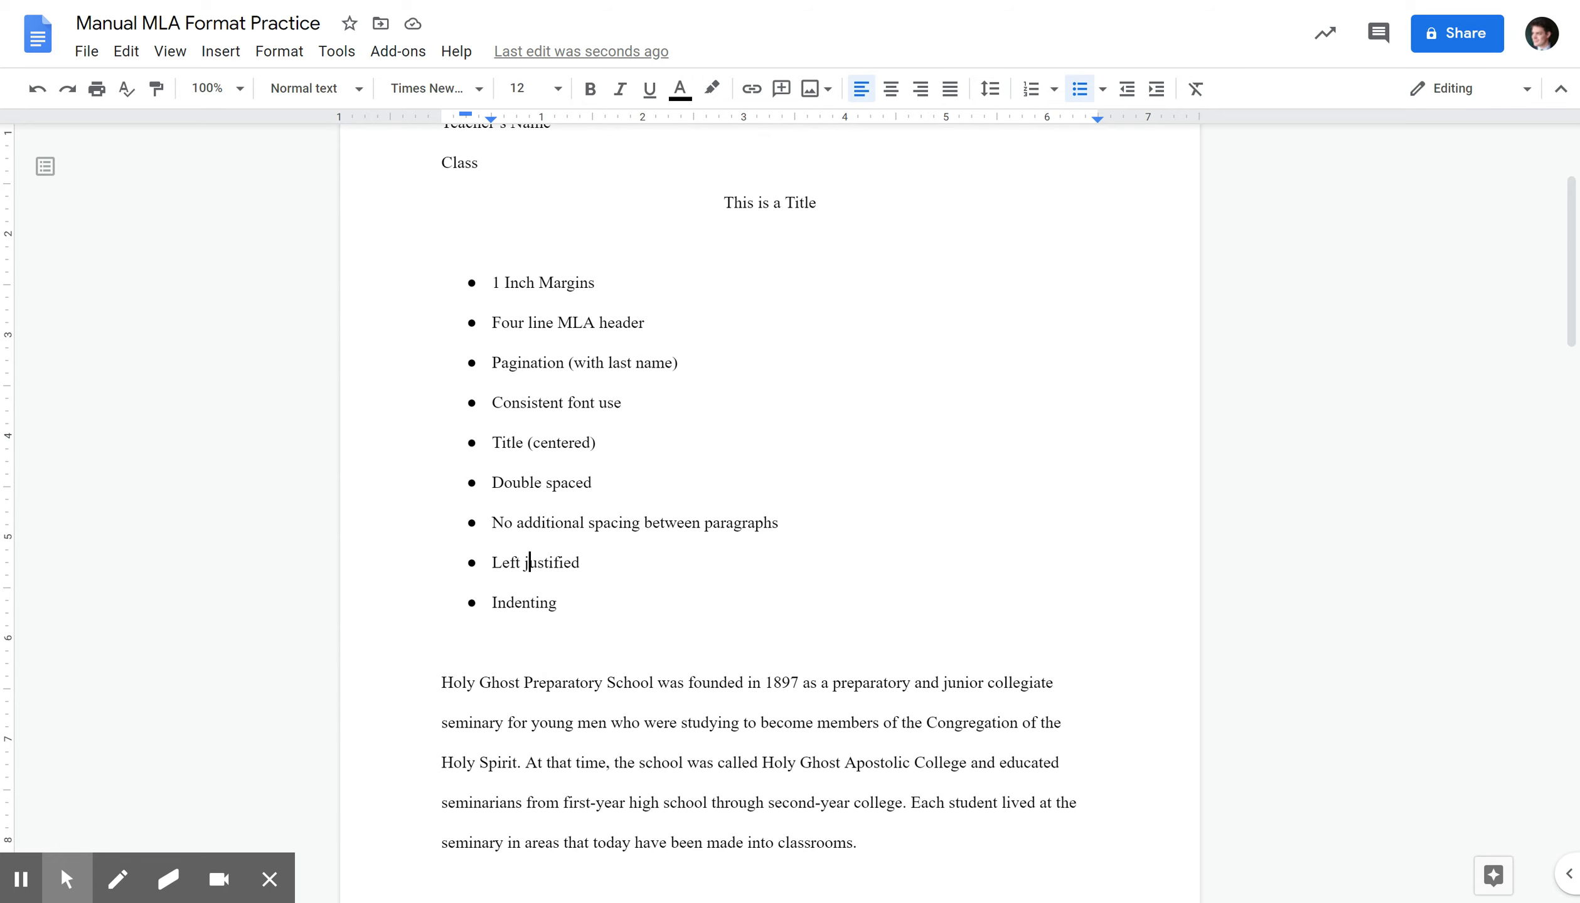
scroll(770, 502, "down", 2)
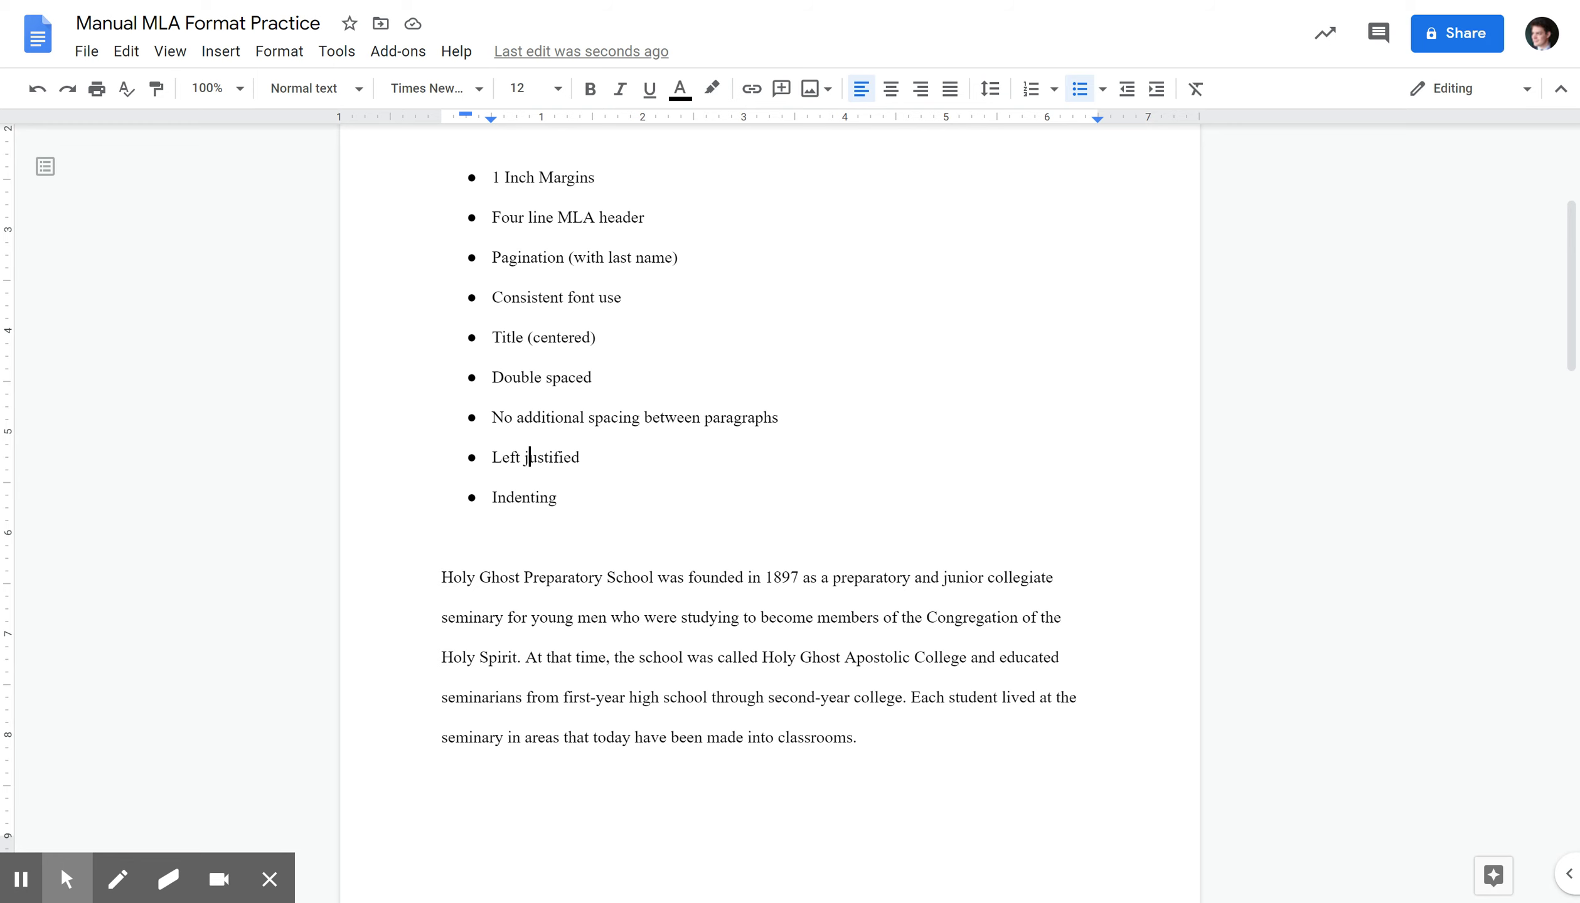
left_click_drag(678, 577, 730, 699)
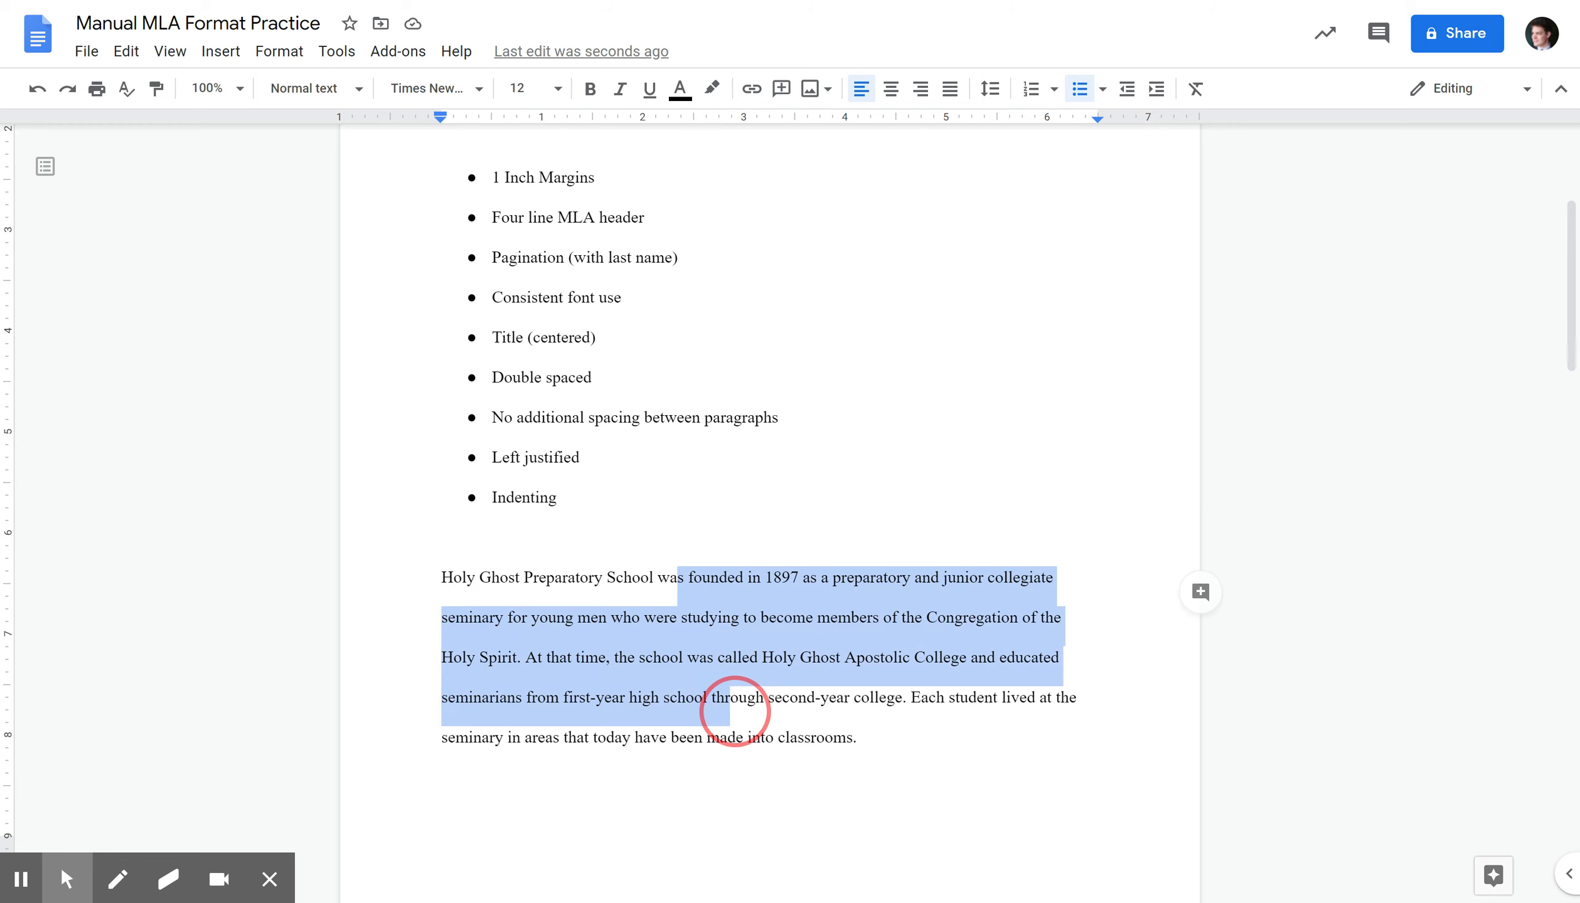
left_click(927, 94)
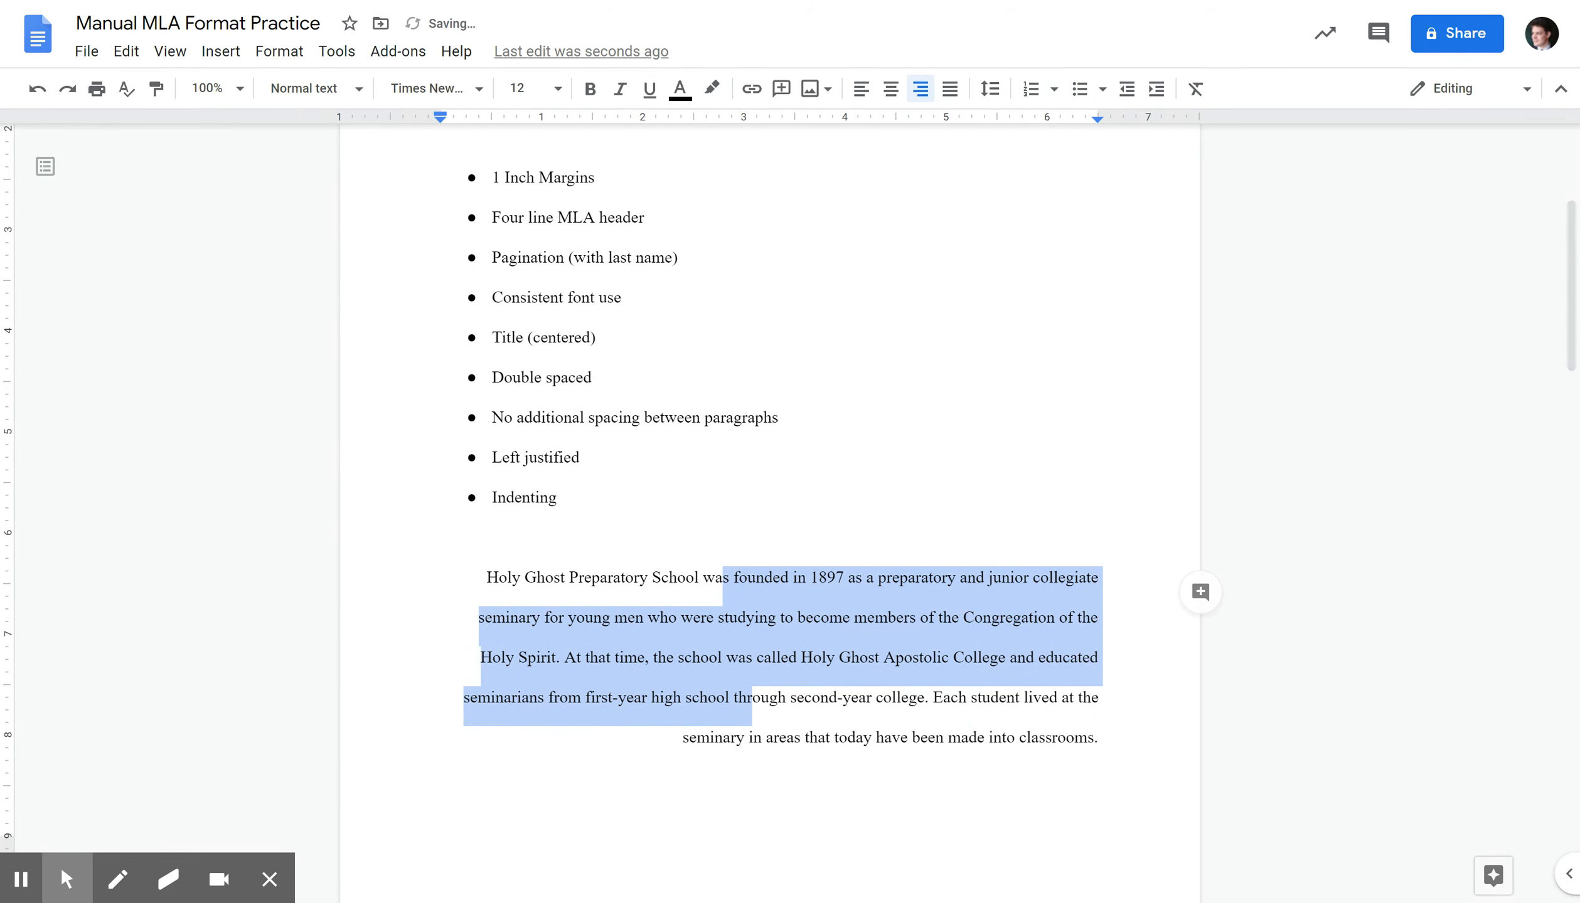
left_click(1039, 657)
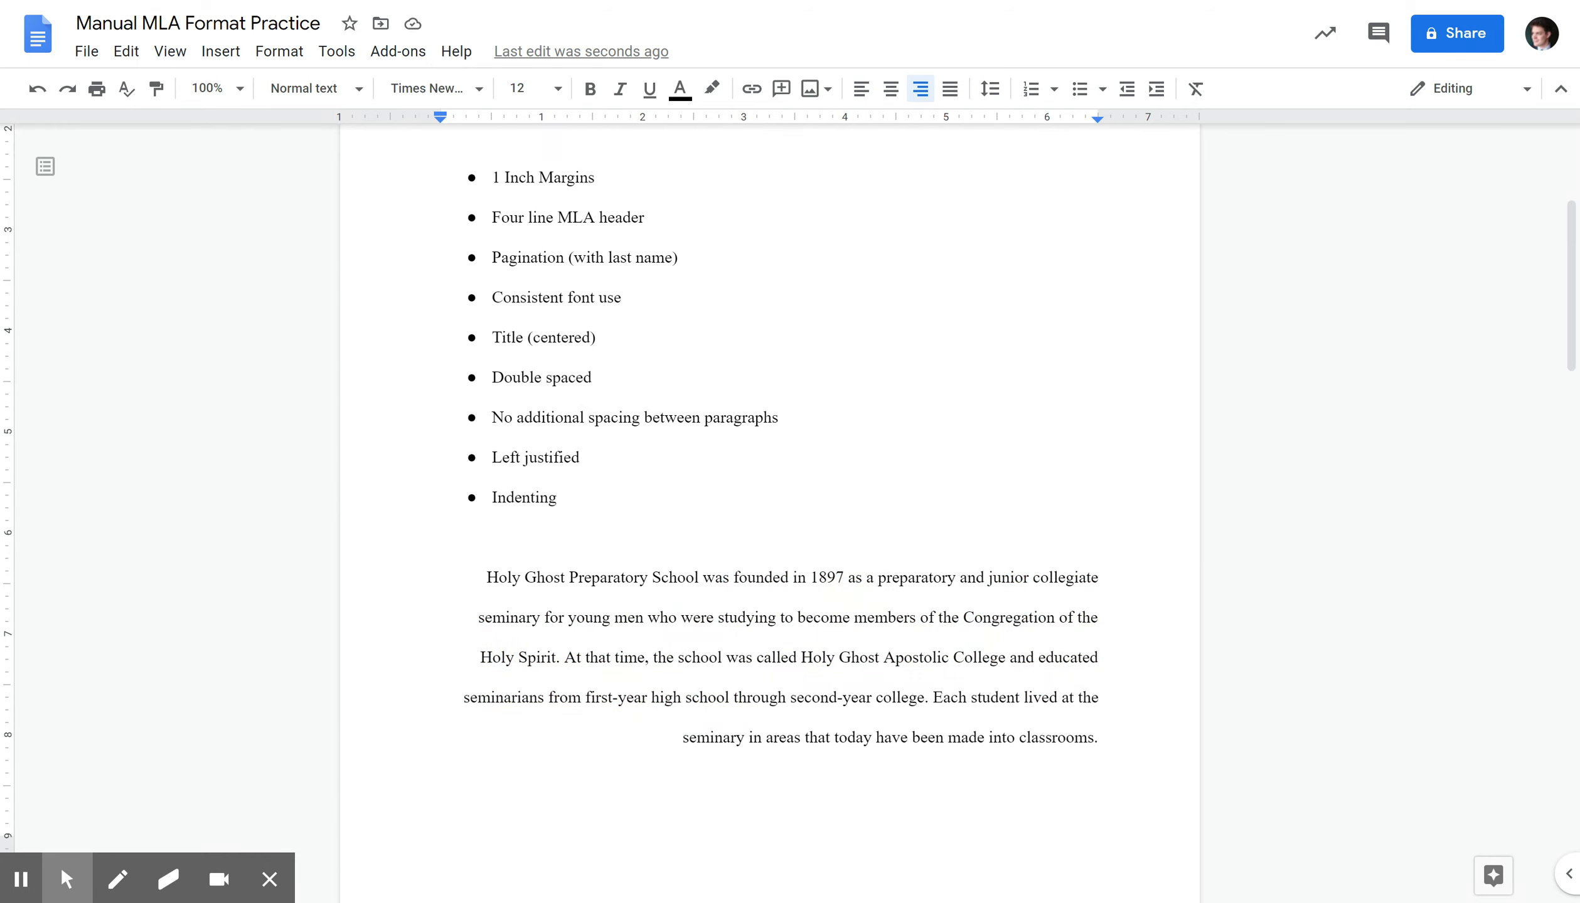
left_click(950, 88)
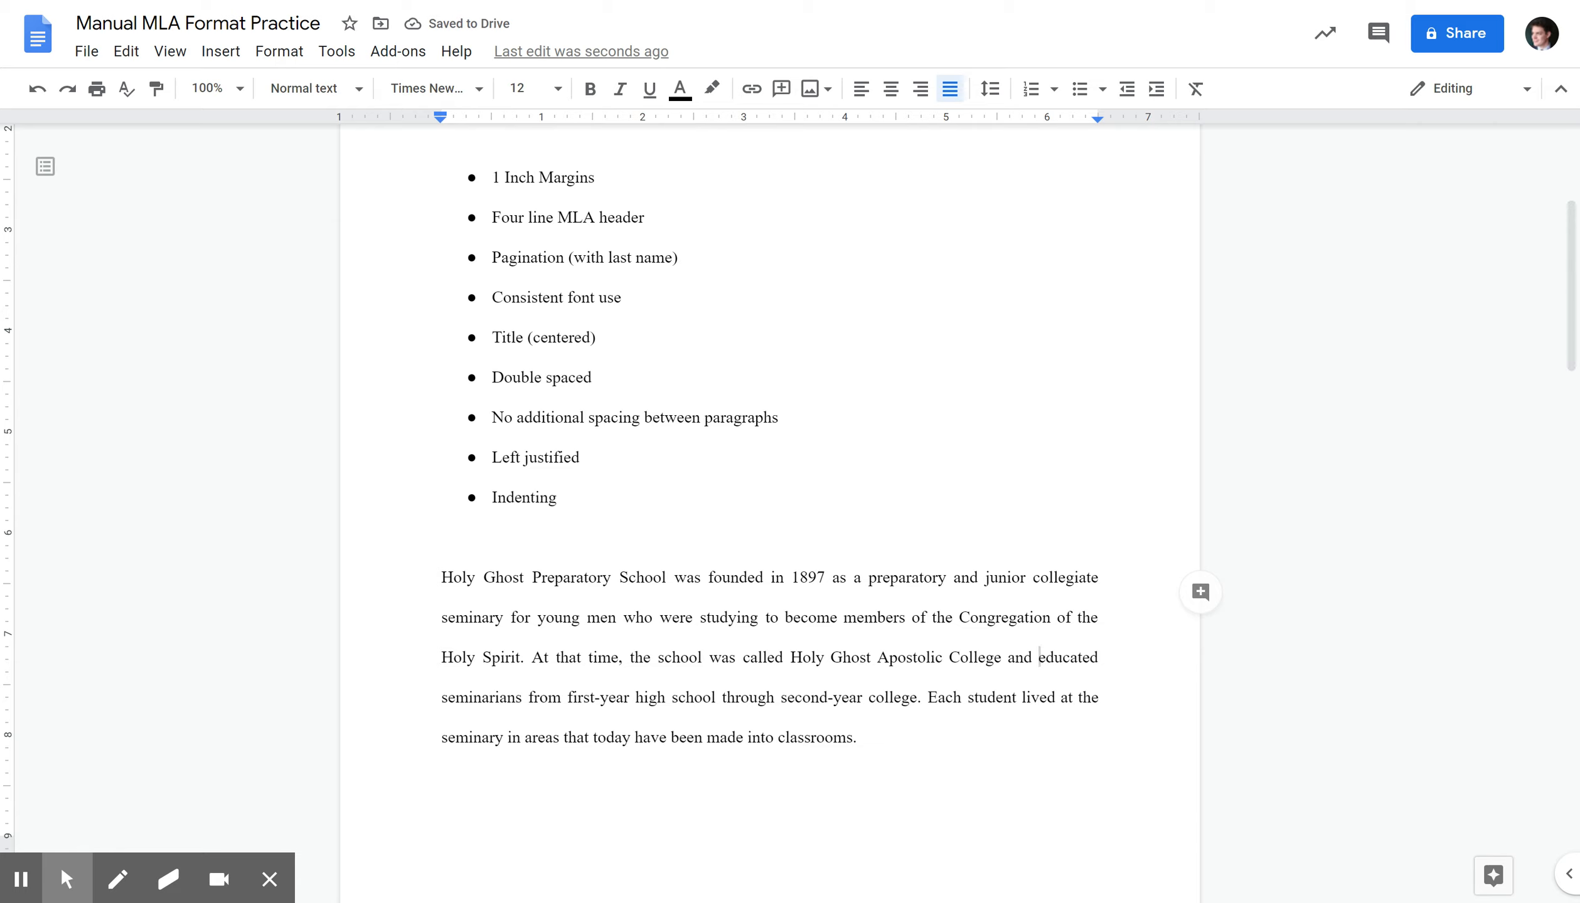
Left-align the first body paragraph and check the alignment of the page 2 text and the title
left_click(496, 576)
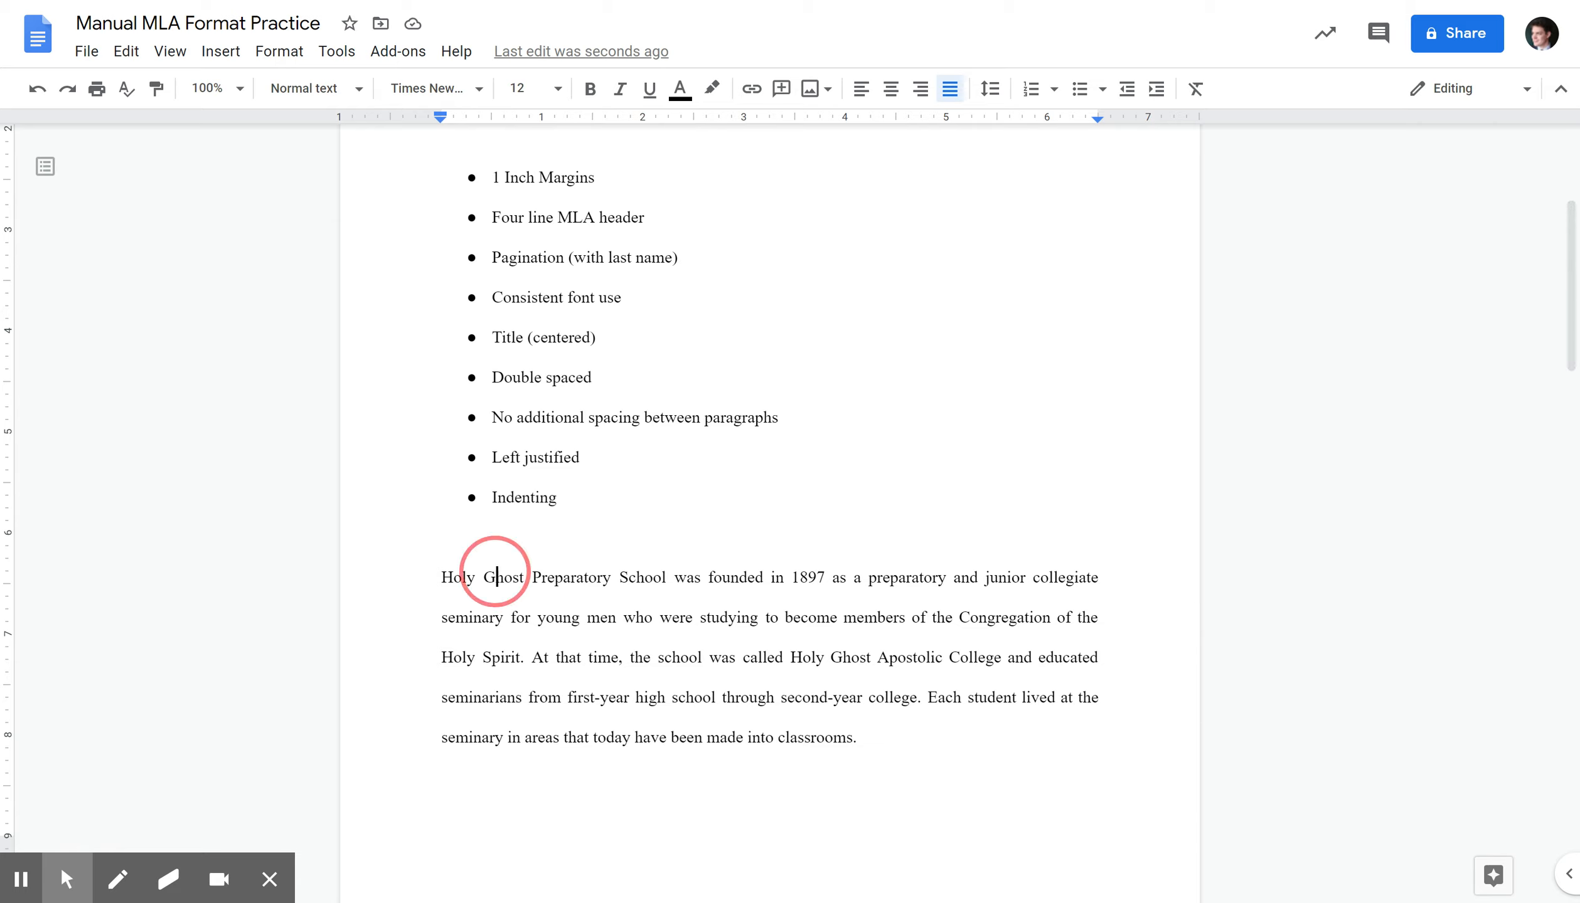
left_click(860, 93)
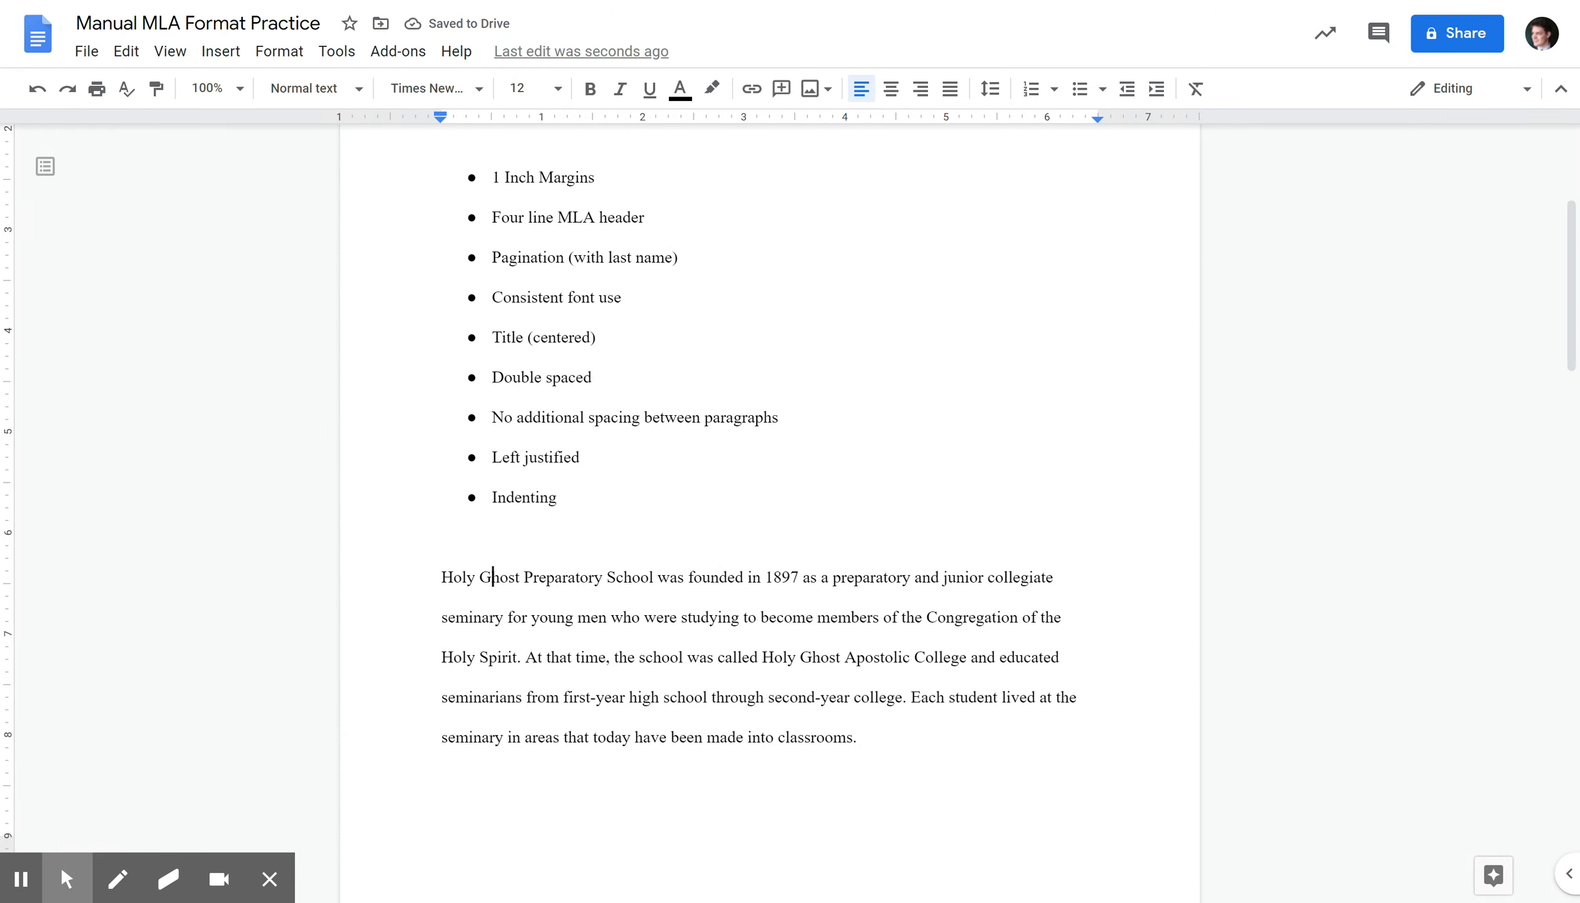
scroll(770, 477, "down", 2)
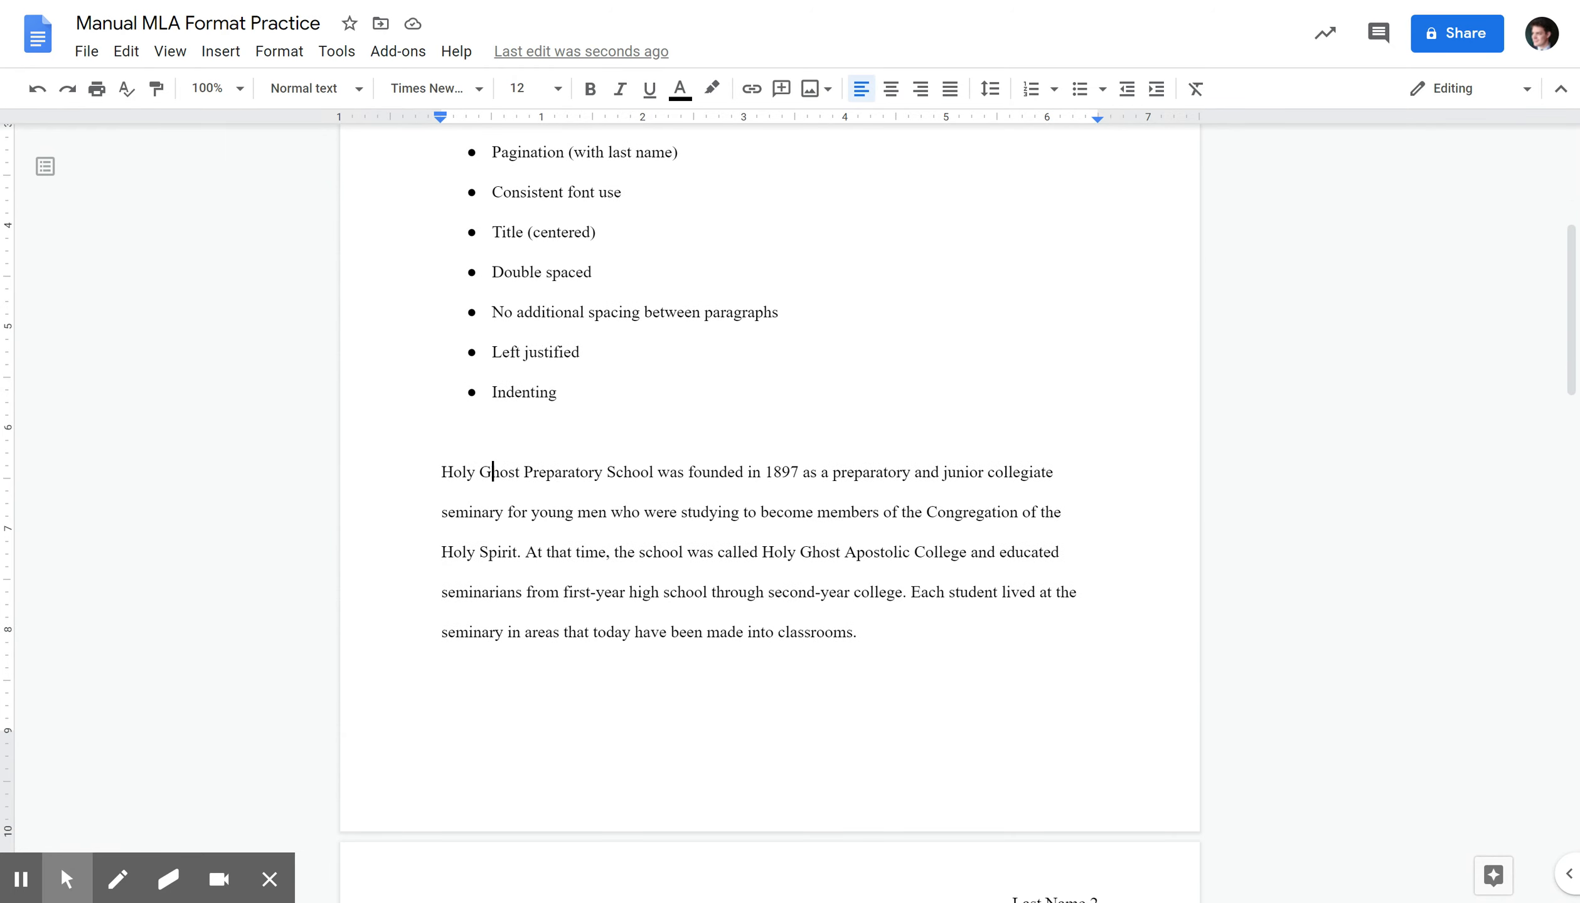
scroll(769, 477, "down", 10)
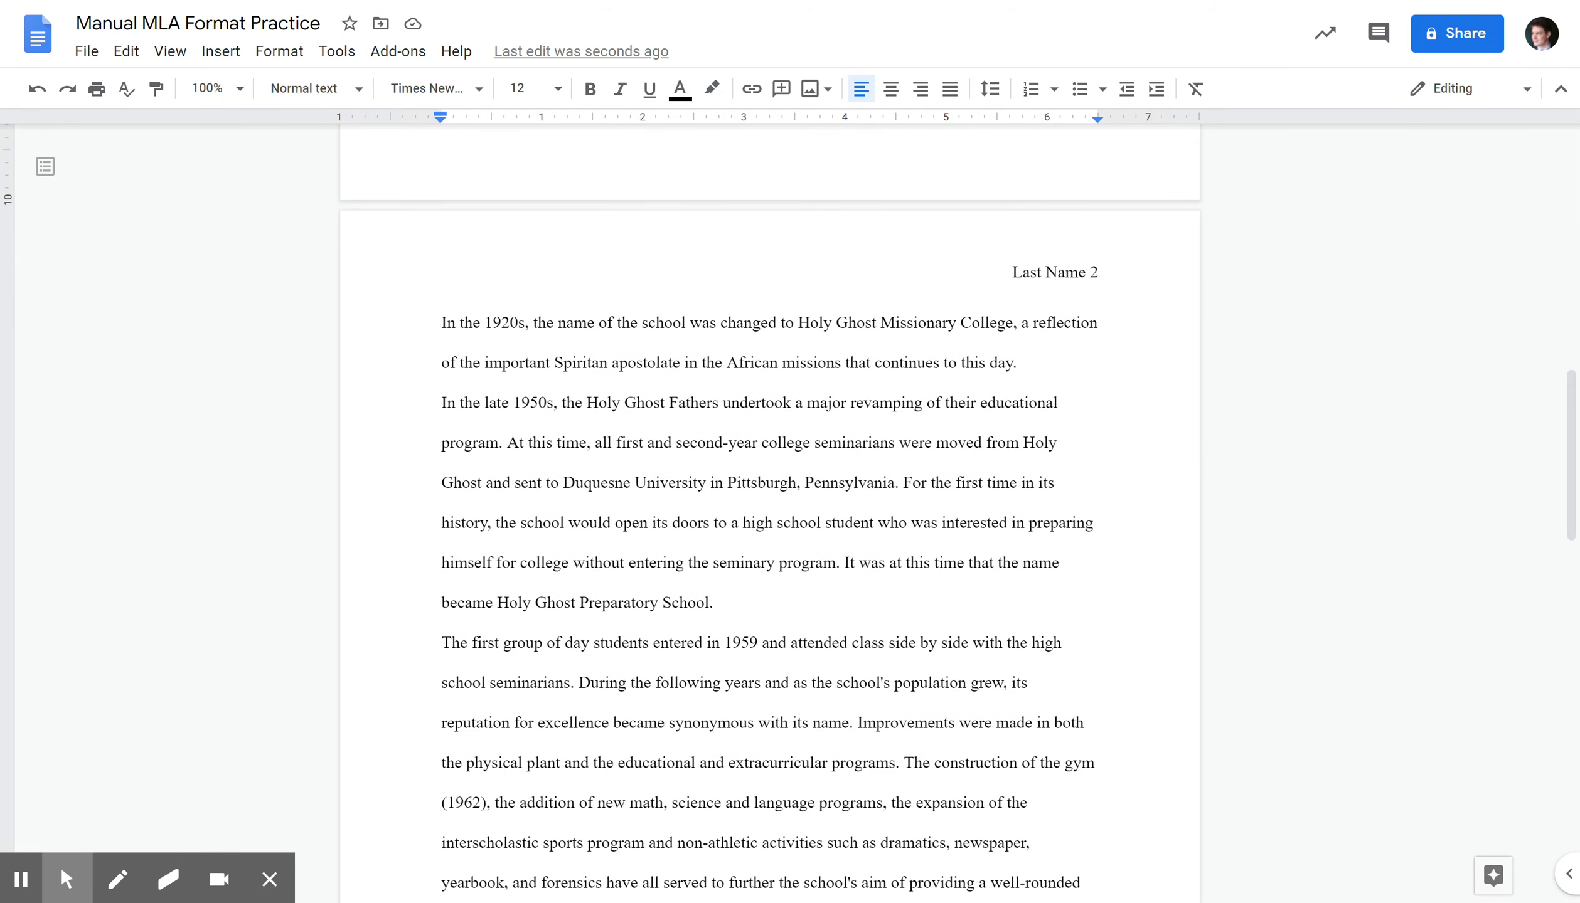
scroll(770, 477, "down", 2)
scroll(769, 477, "up", 20)
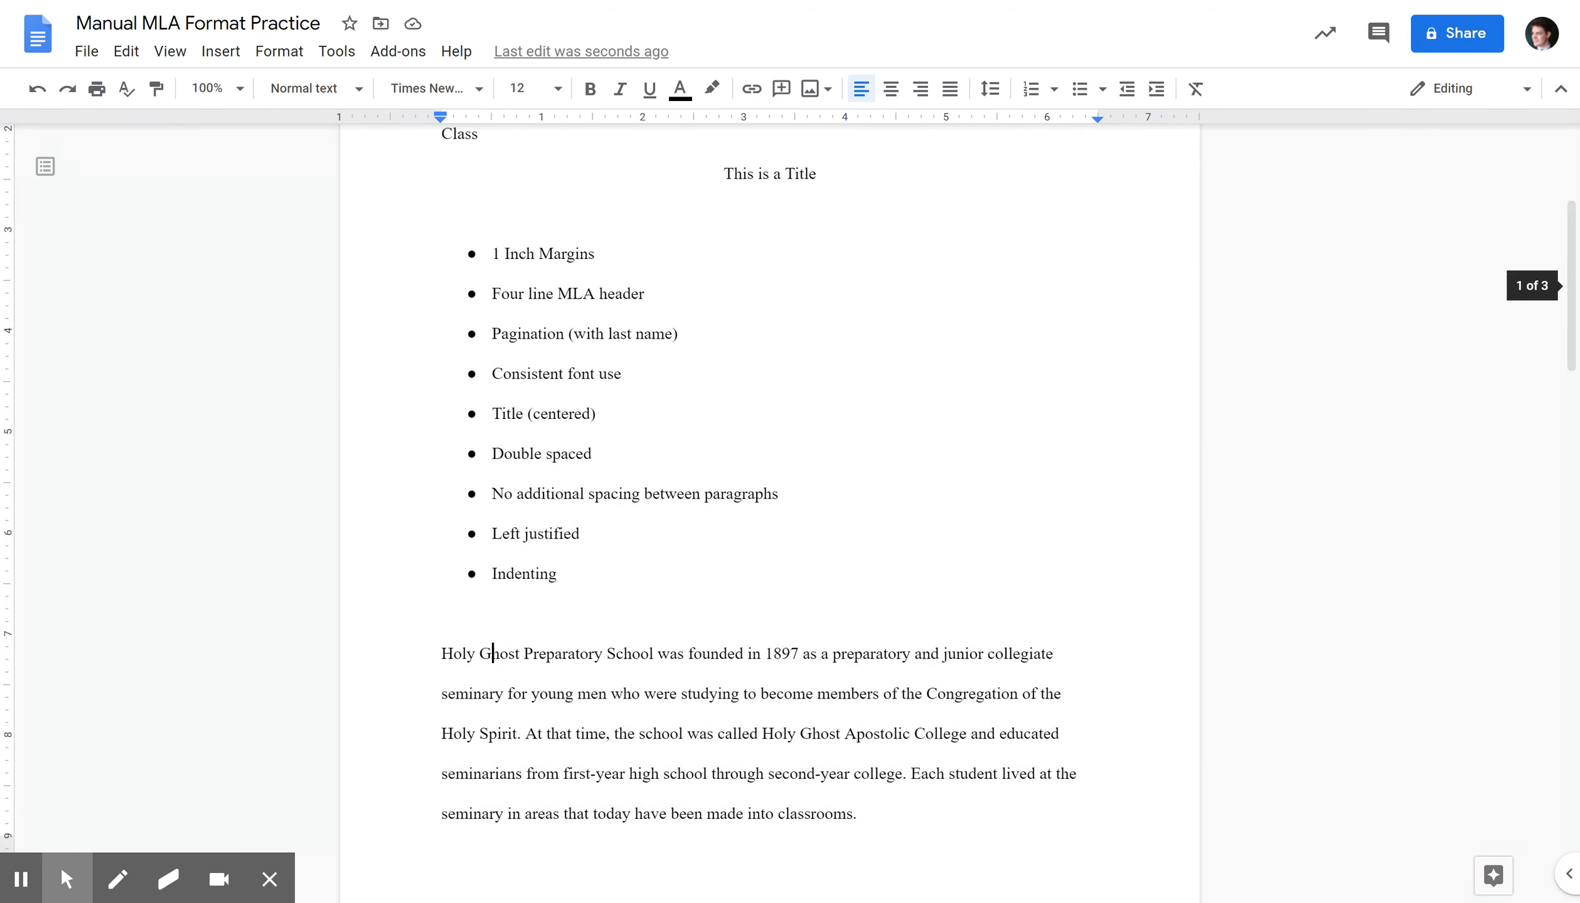
left_click(740, 412)
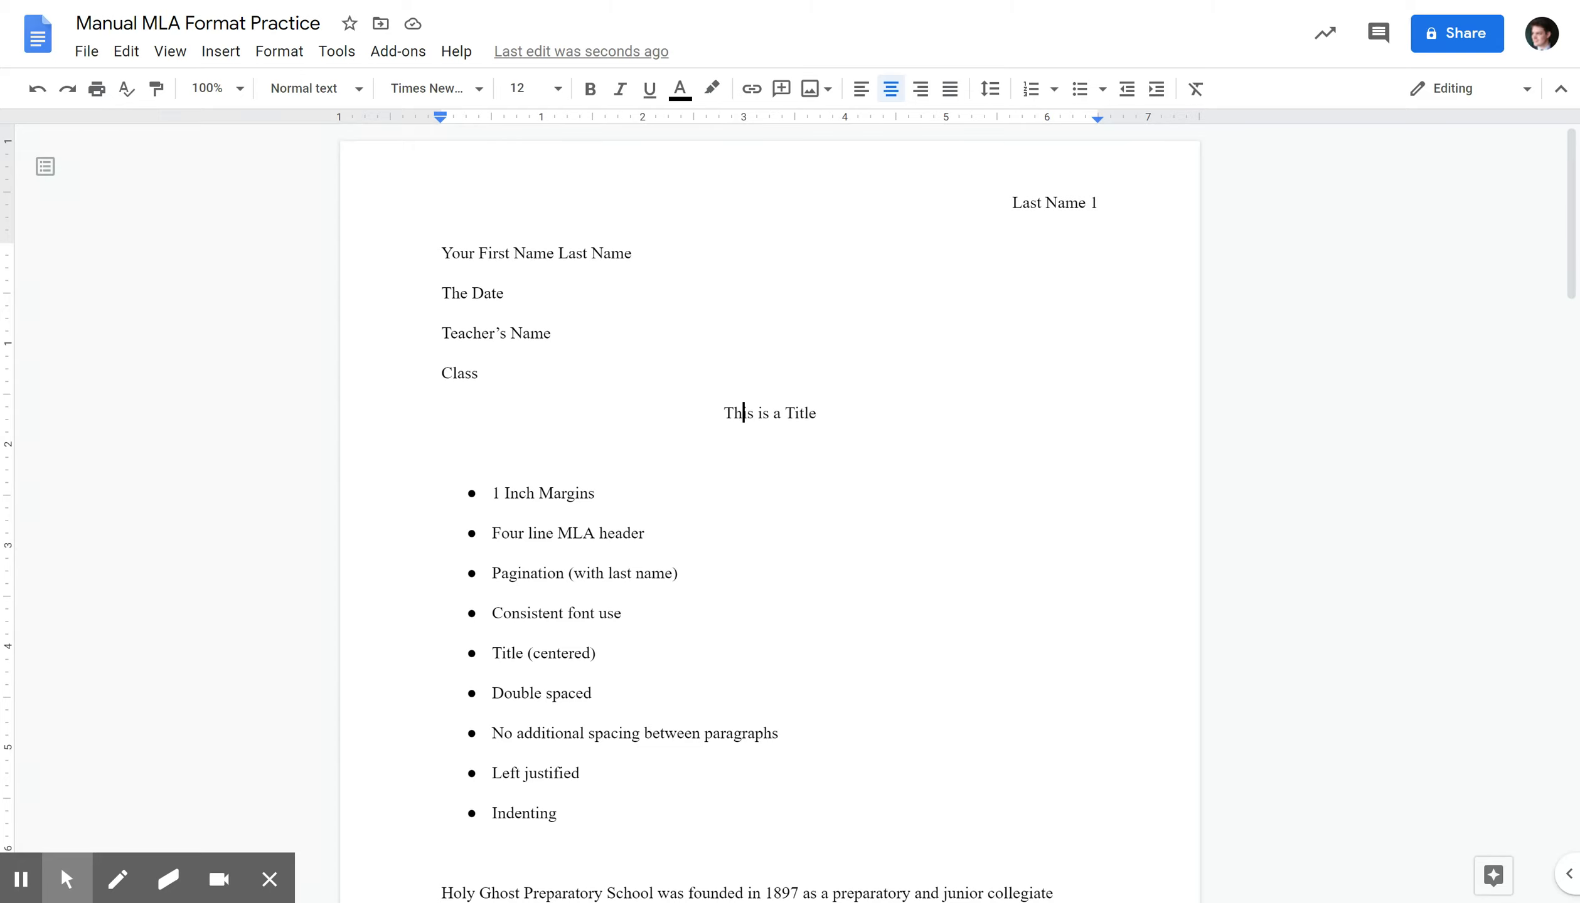
Try indenting the first body paragraph with five spaces and delete those spaces again
left_click(524, 813)
scroll(770, 502, "down", 2)
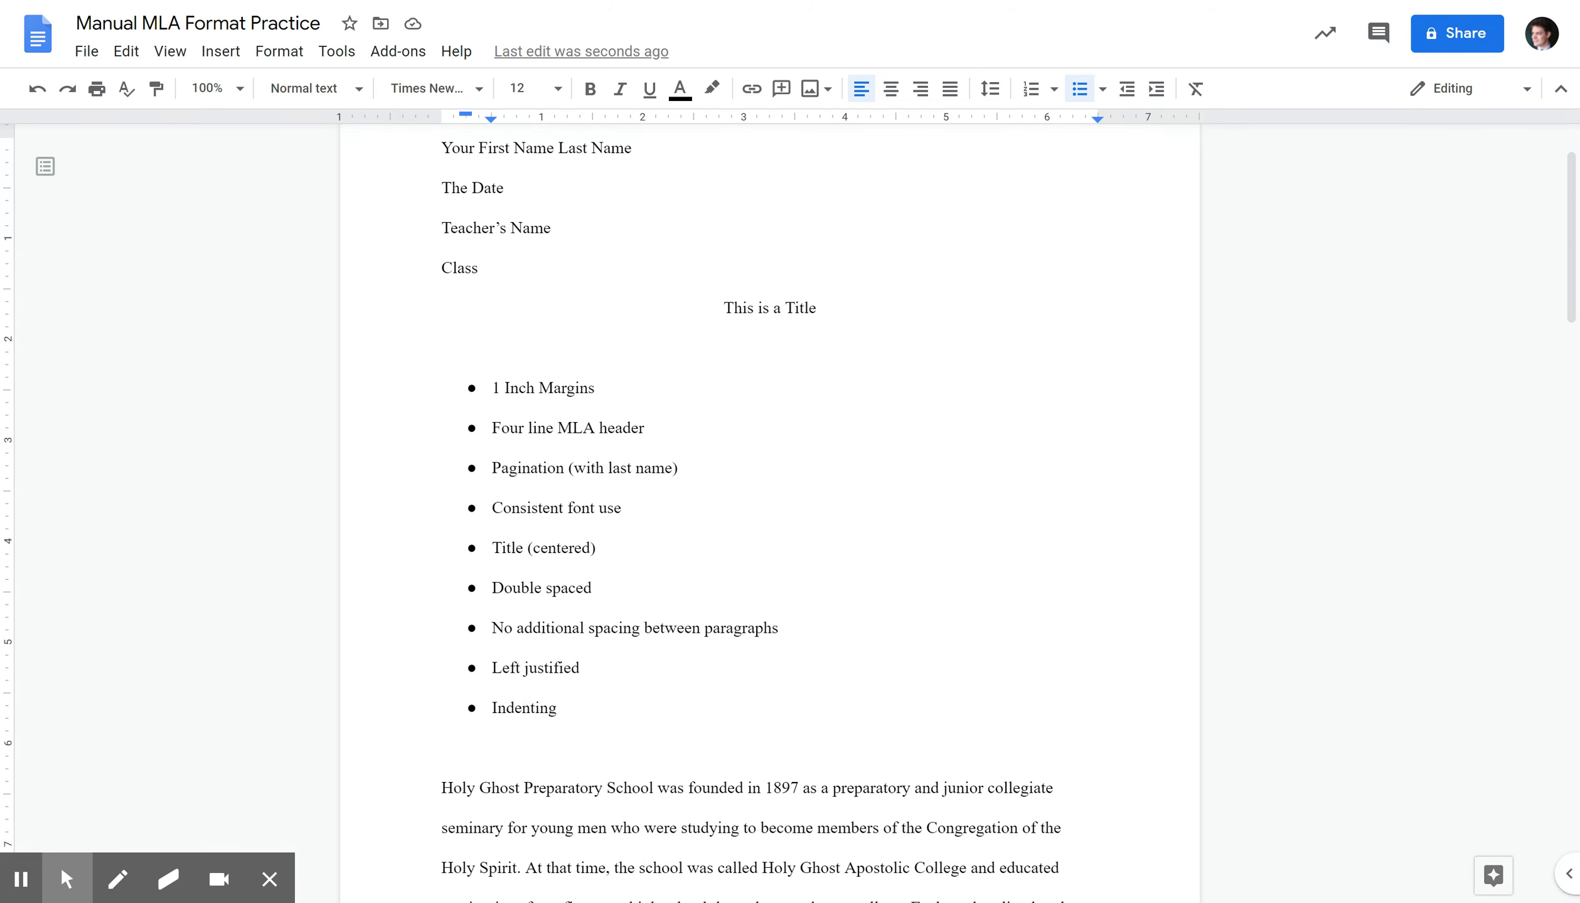
scroll(770, 502, "down", 3)
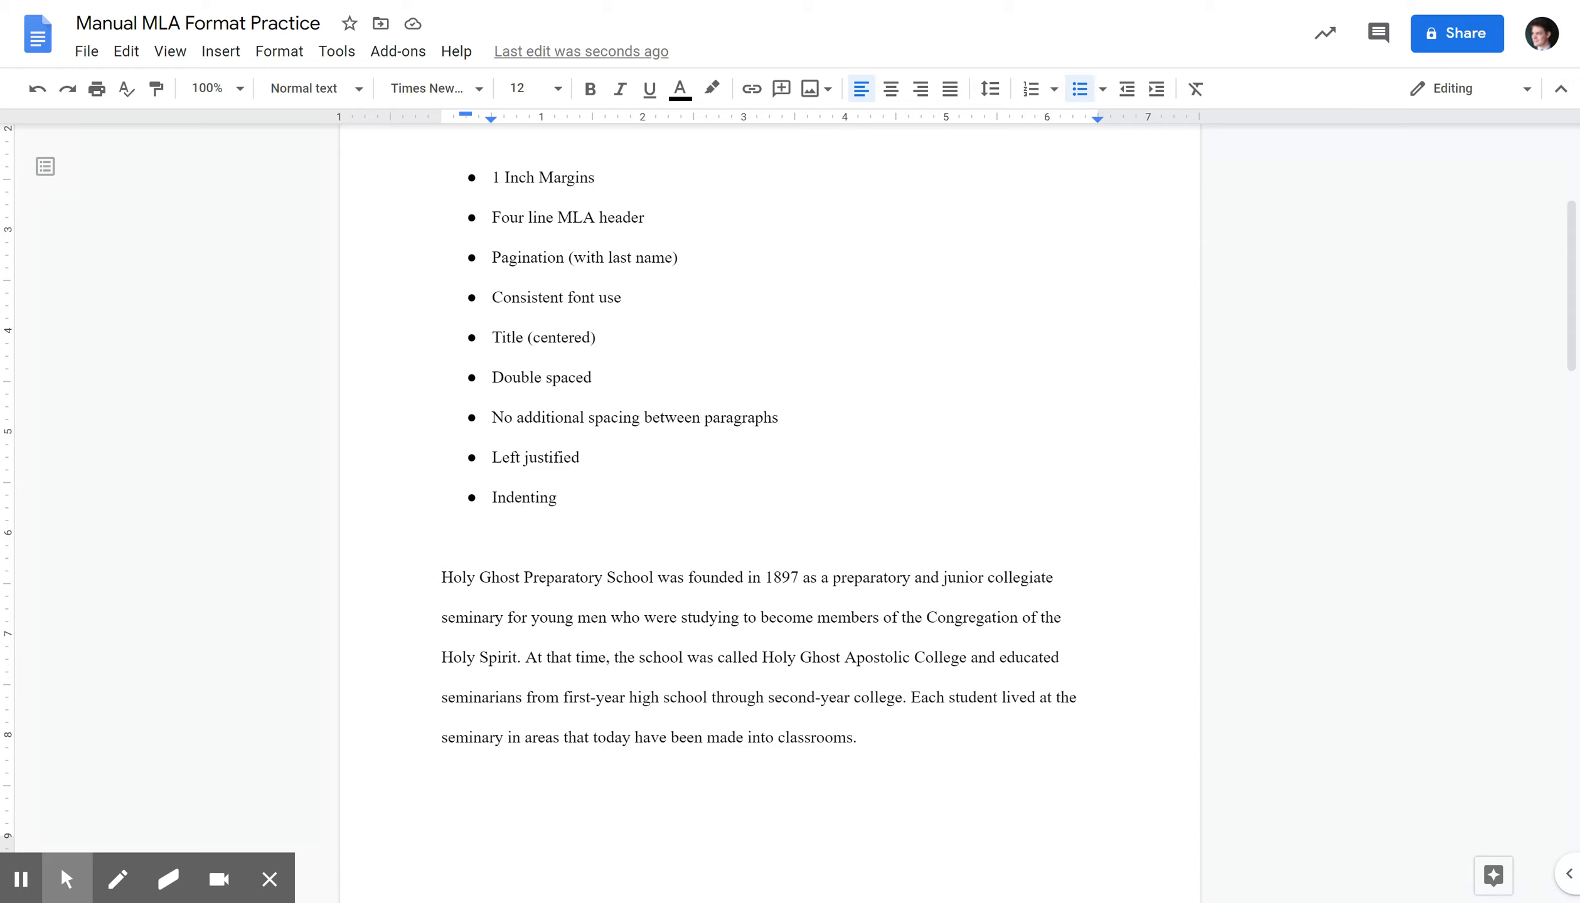
left_click(441, 577)
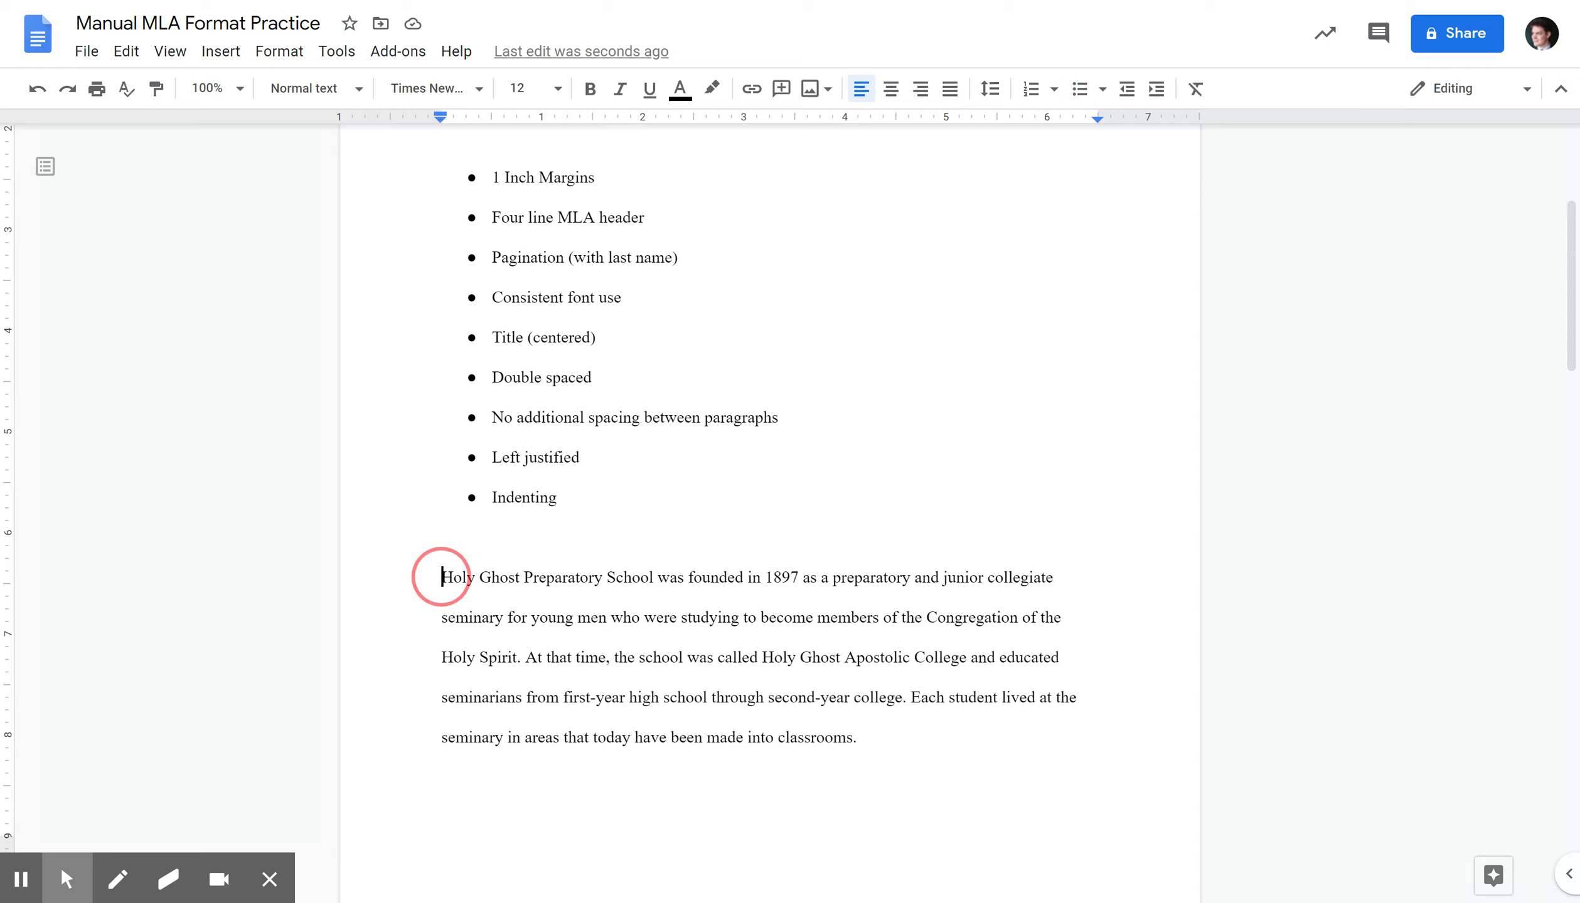
key("Tab")
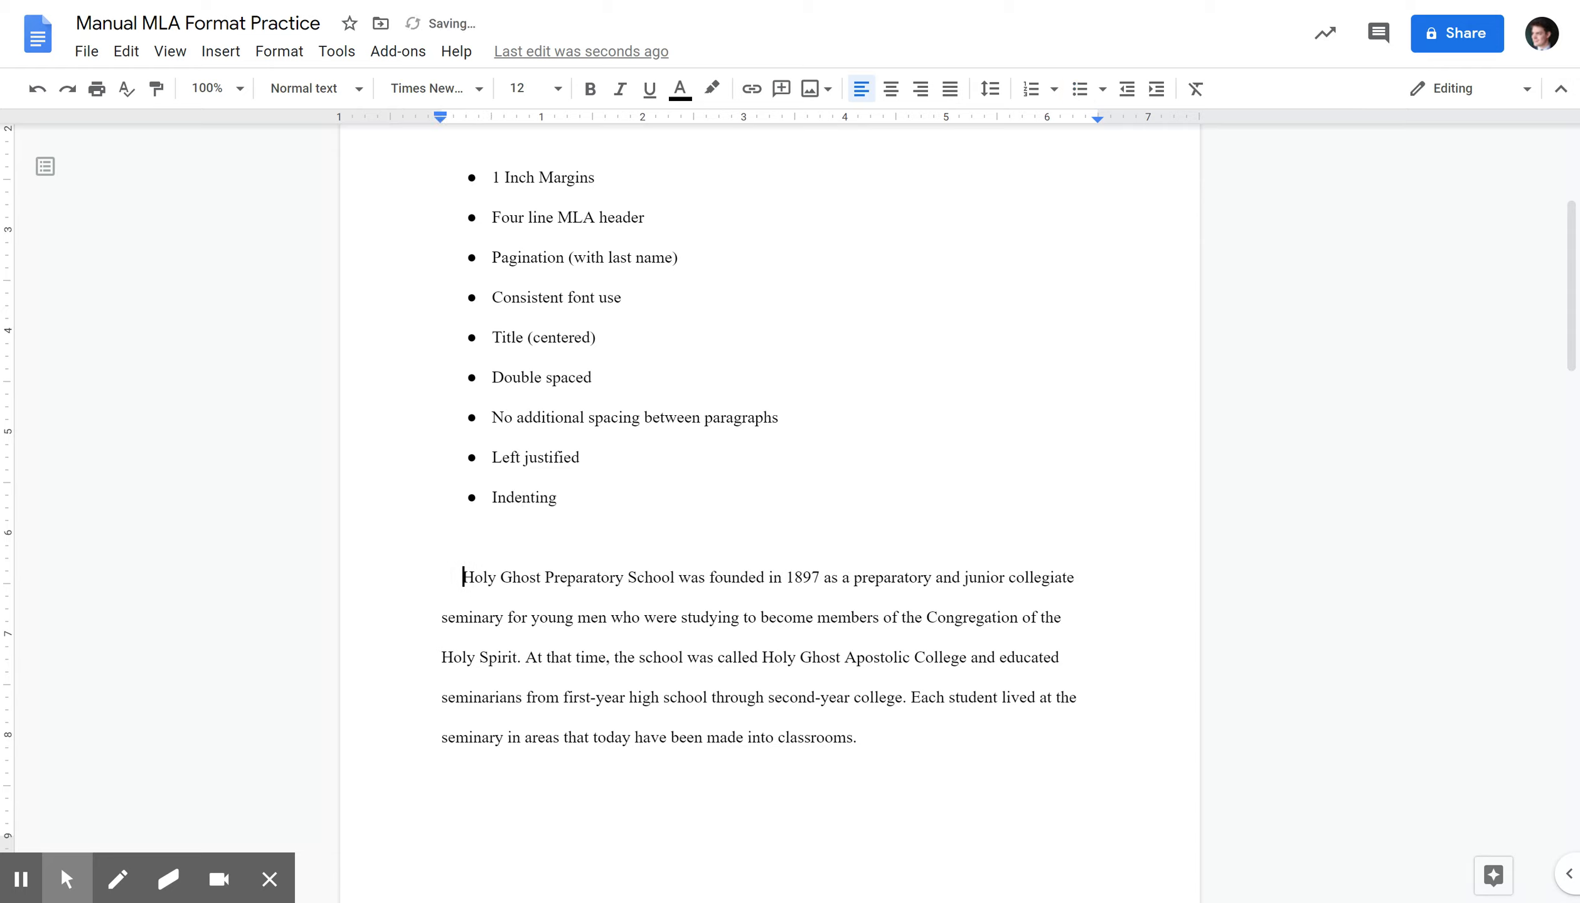
key("BackSpace")
key("BackSpace")
key("BackSpace")
key("BackSpace")
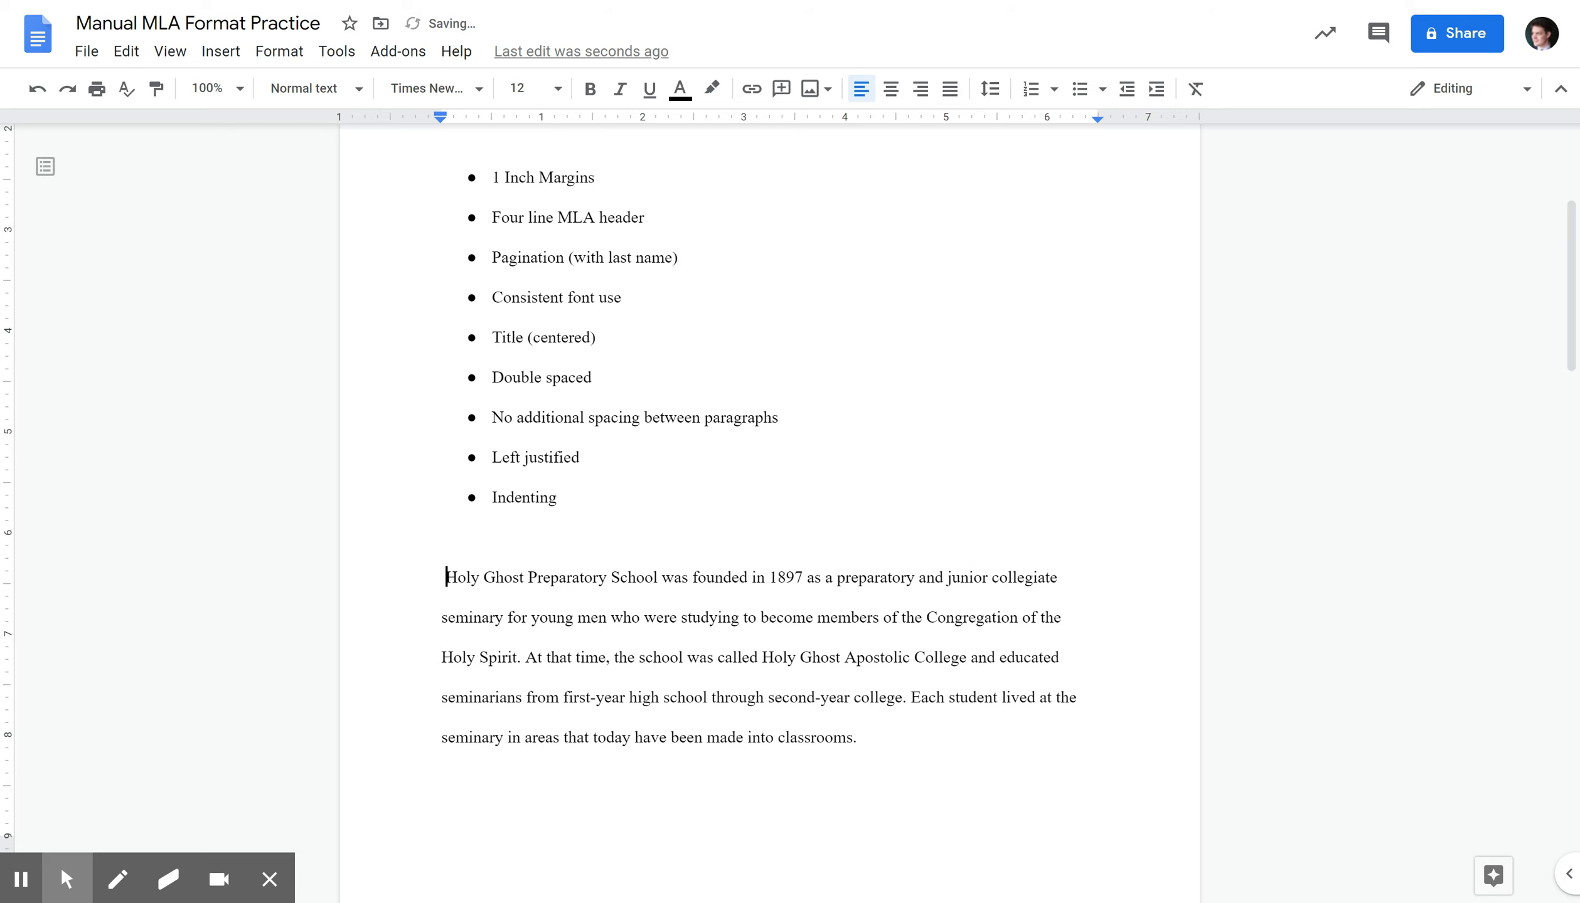
key("BackSpace")
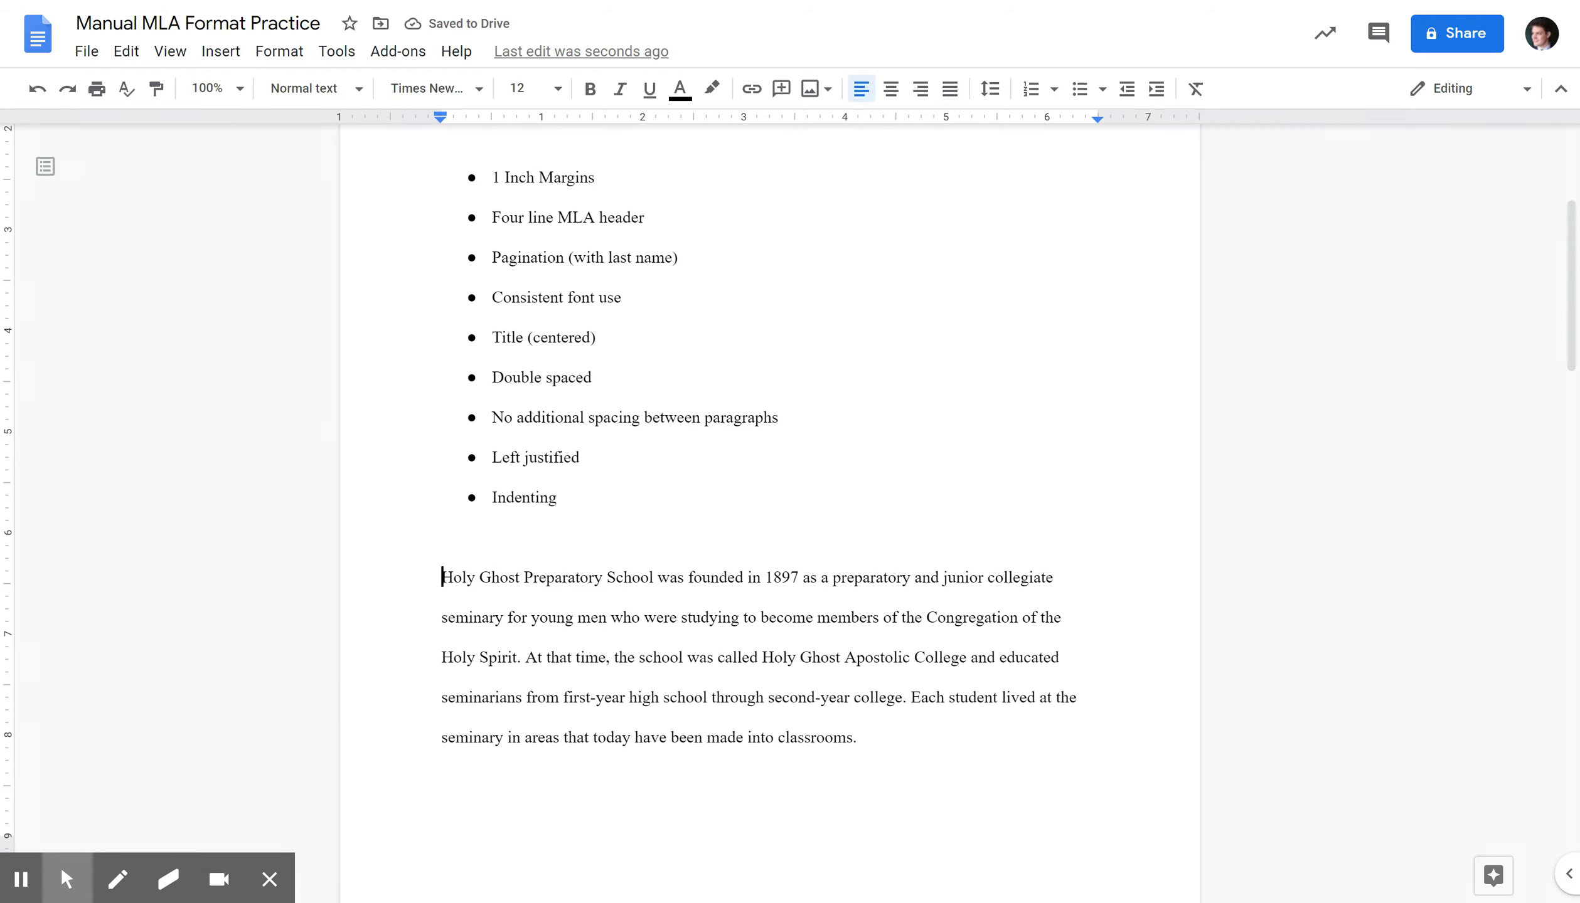
Indent the first lines of the first body paragraph, "In the 1920s" and "The first group of day students" by half an inch
key("Tab")
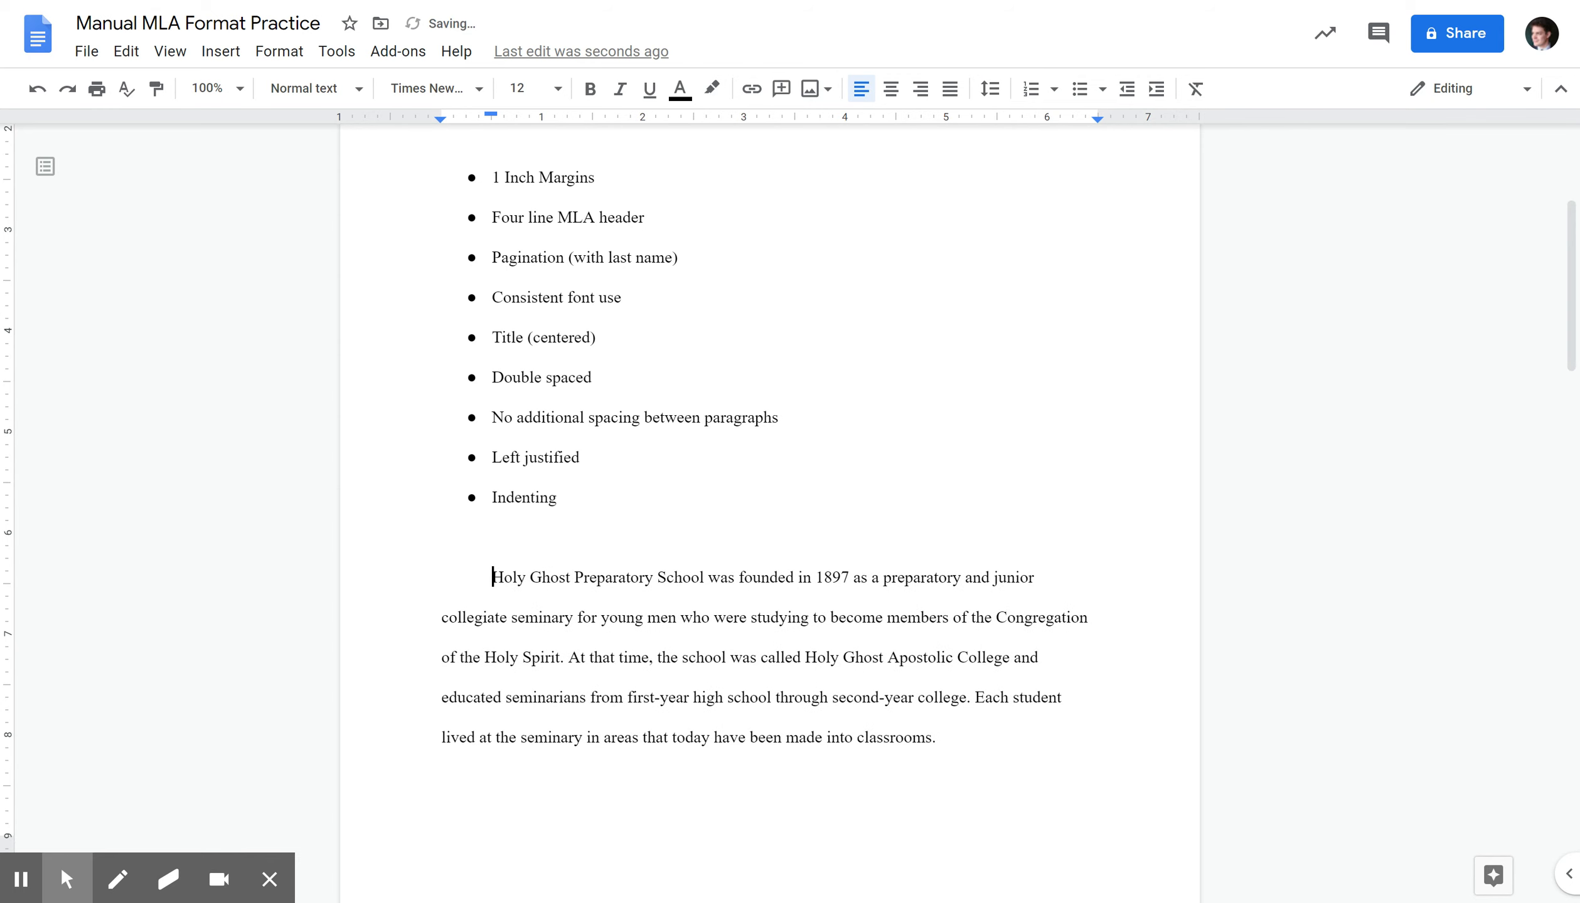
scroll(769, 502, "down", 8)
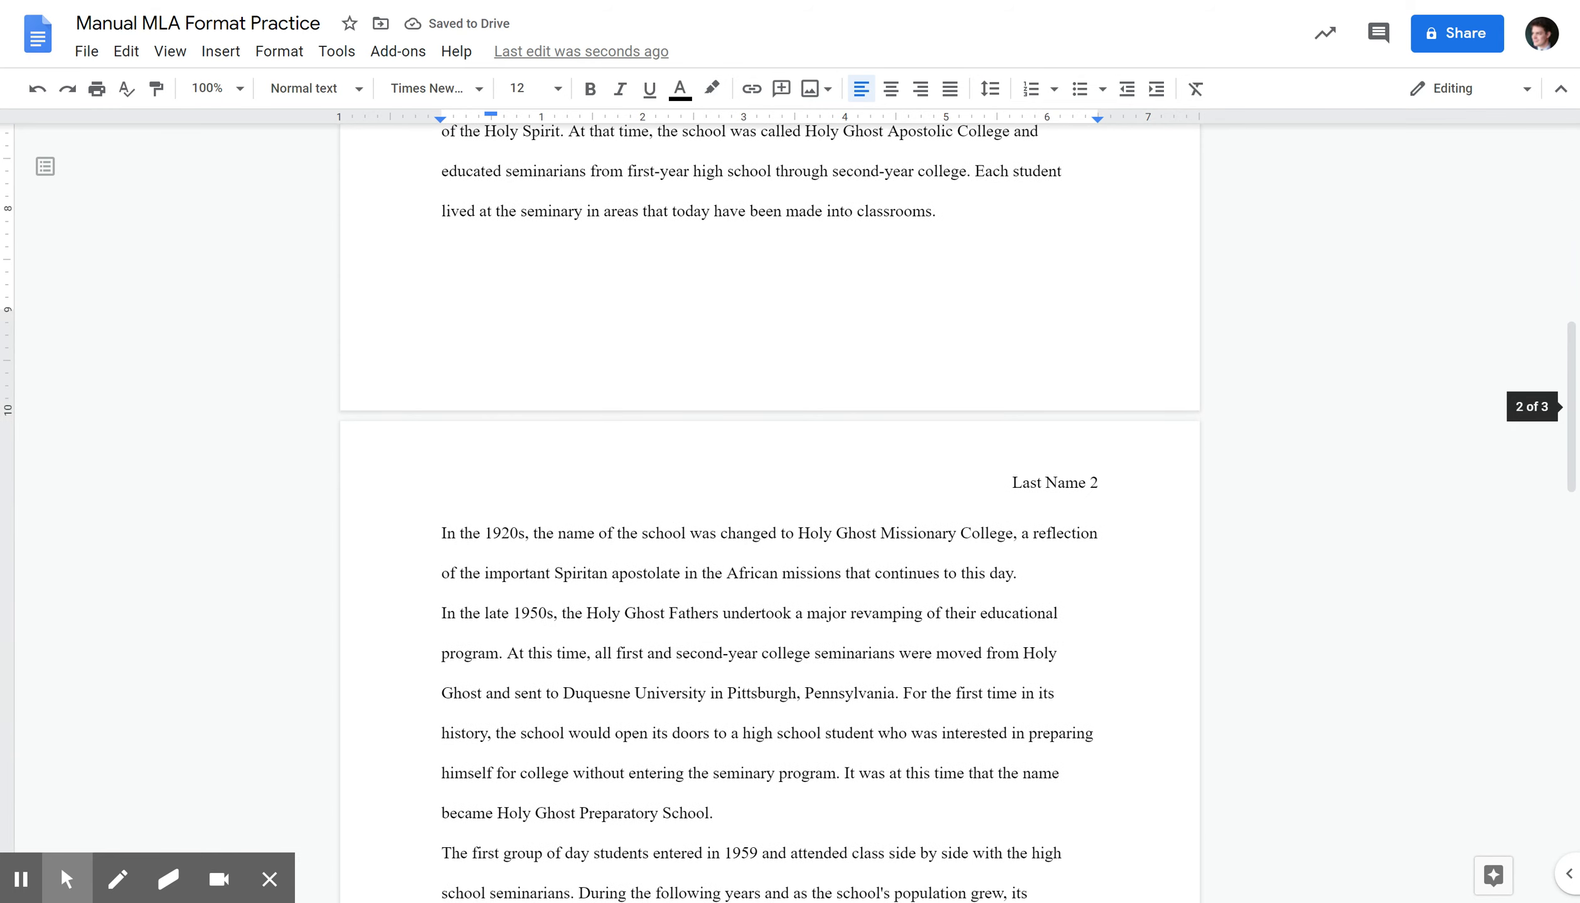
left_click(442, 533)
key("Tab")
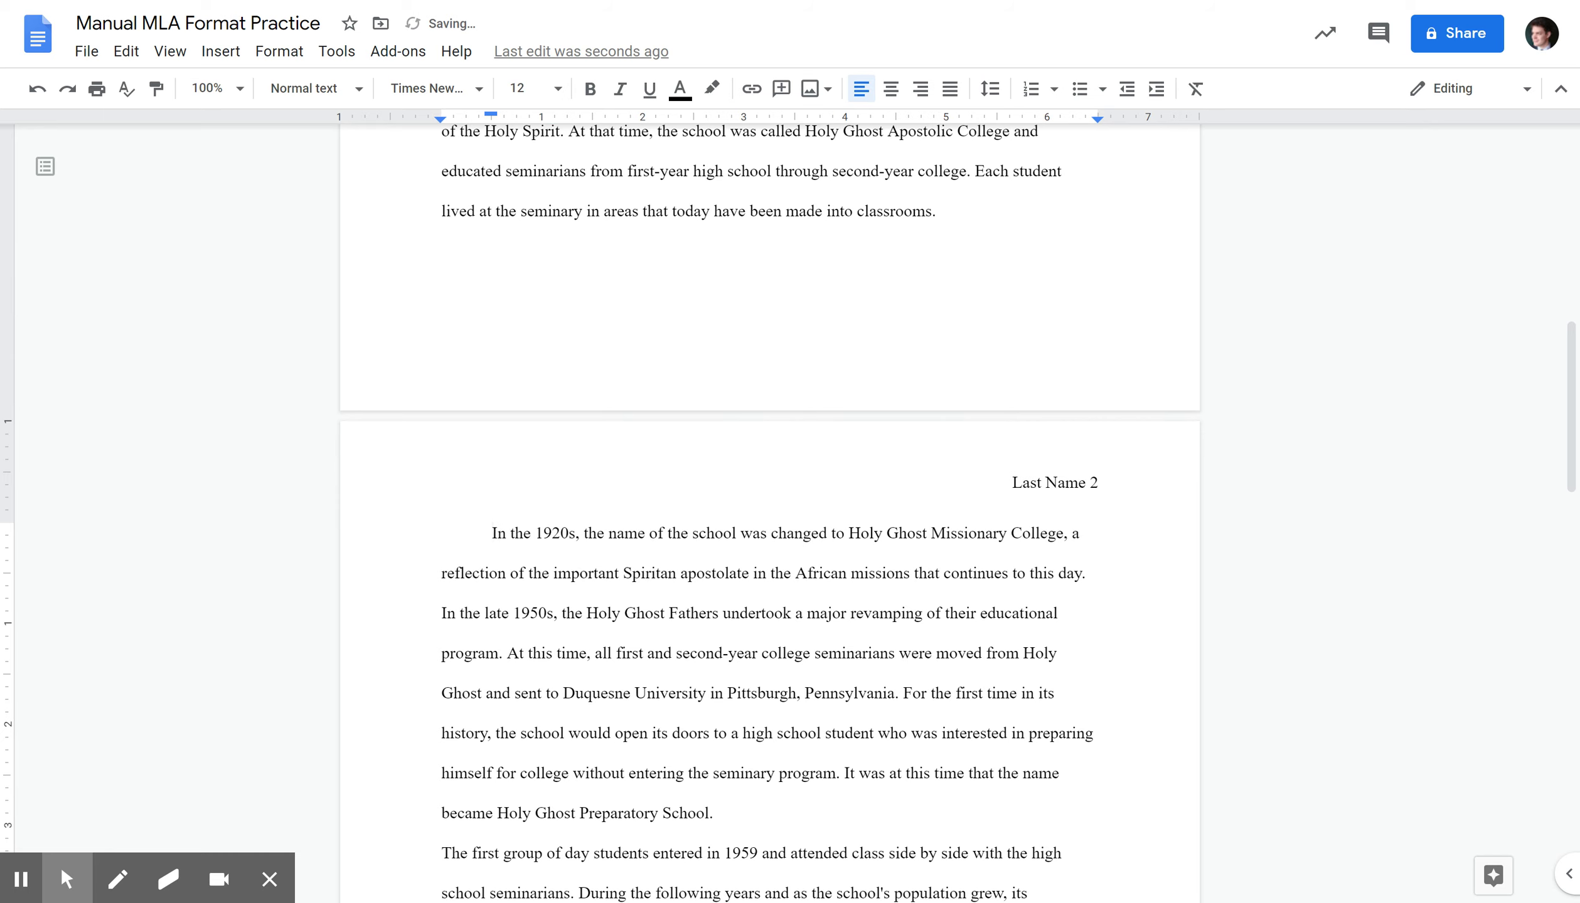
scroll(769, 502, "down", 5)
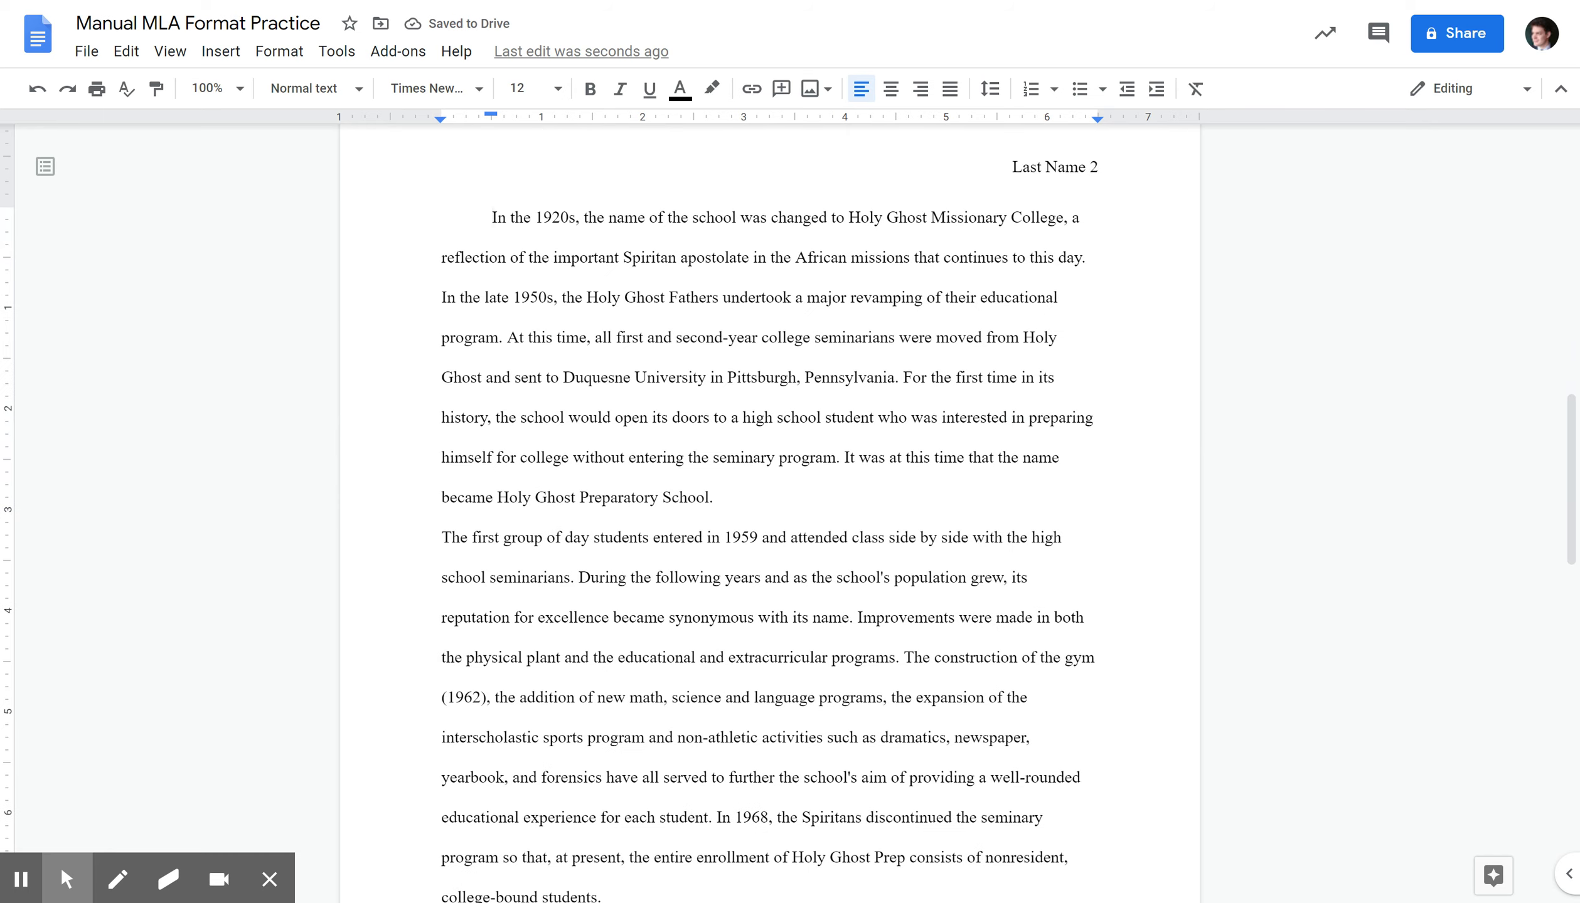
left_click(442, 537)
key("Tab")
Indent the first lines of the paragraphs starting "In 1970", "In the 1990s" and "Holy Ghost Prep continues to evolve" by half an inch
scroll(770, 502, "down", 10)
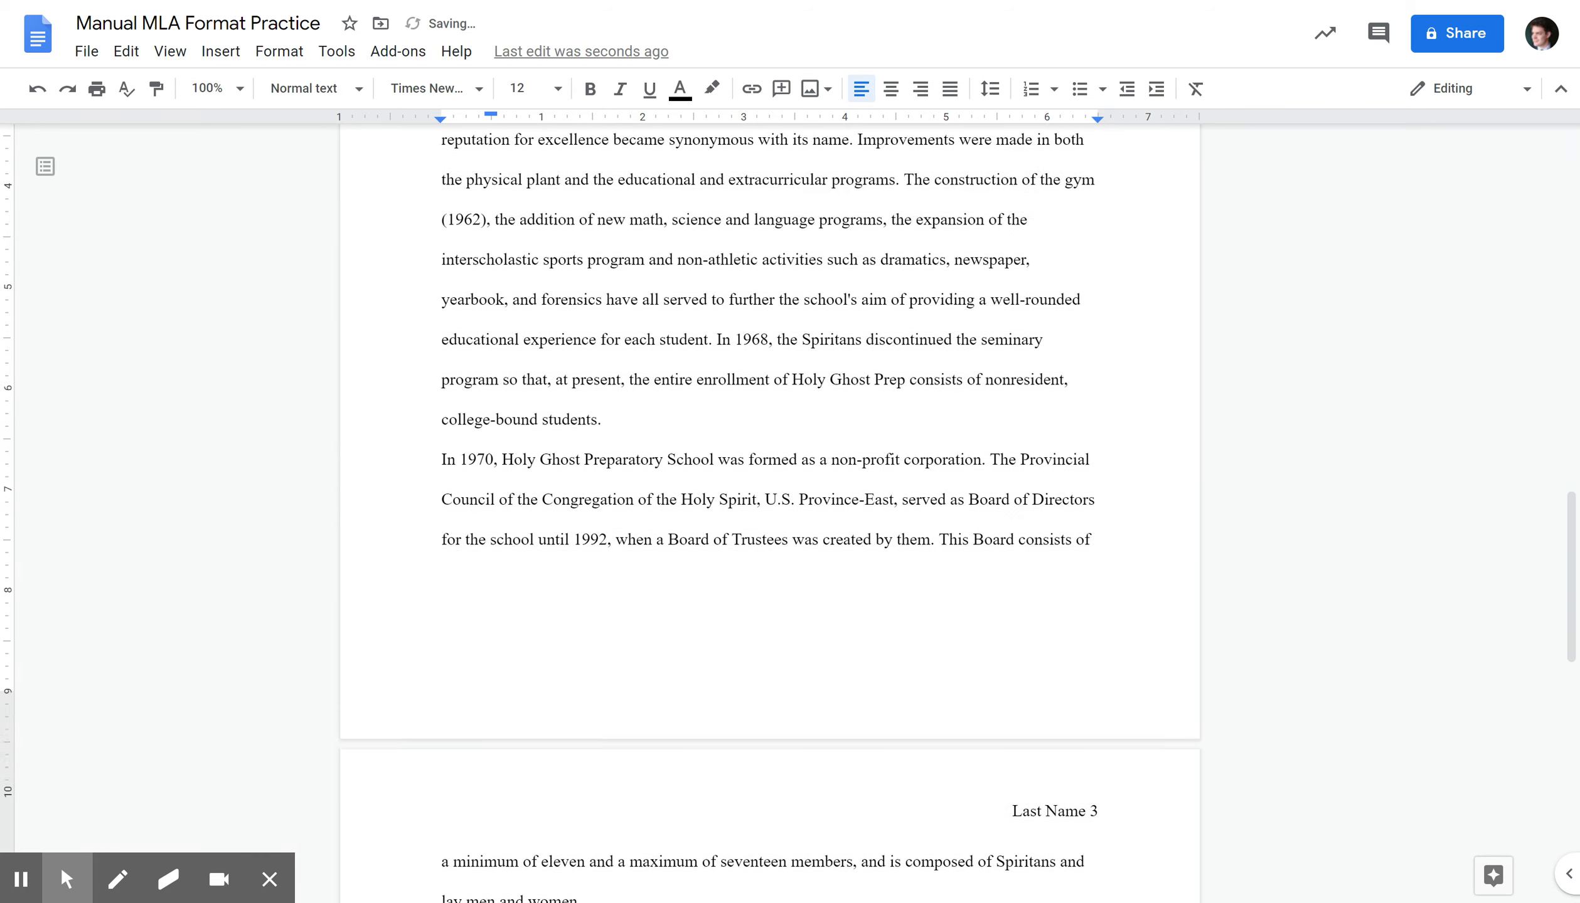
left_click(441, 306)
key("Tab")
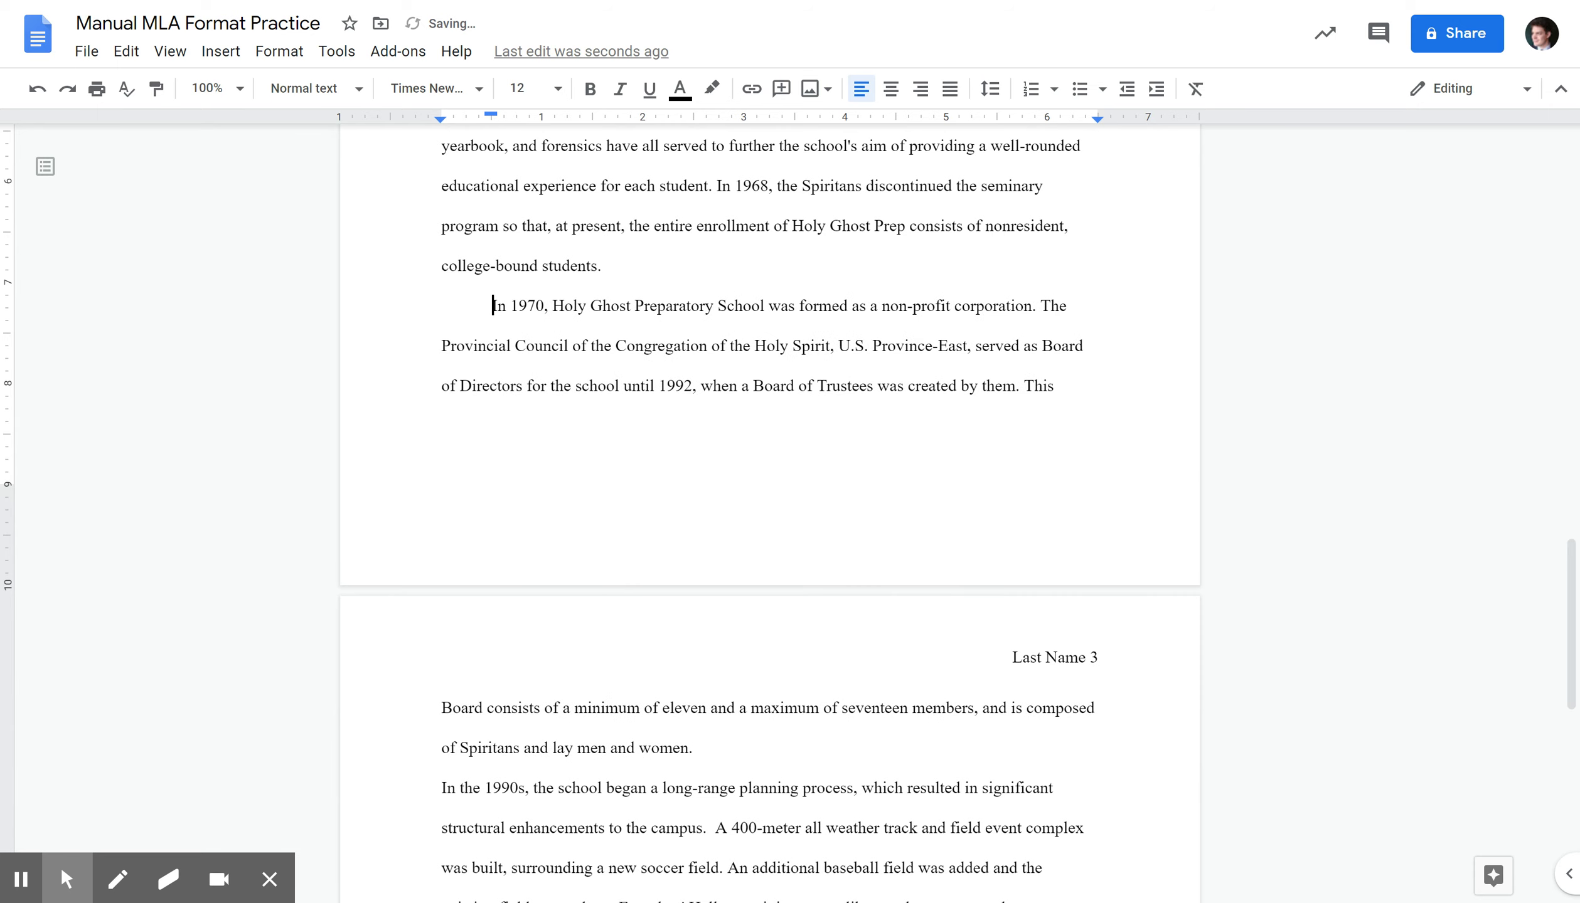
scroll(769, 502, "down", 5)
left_click(441, 471)
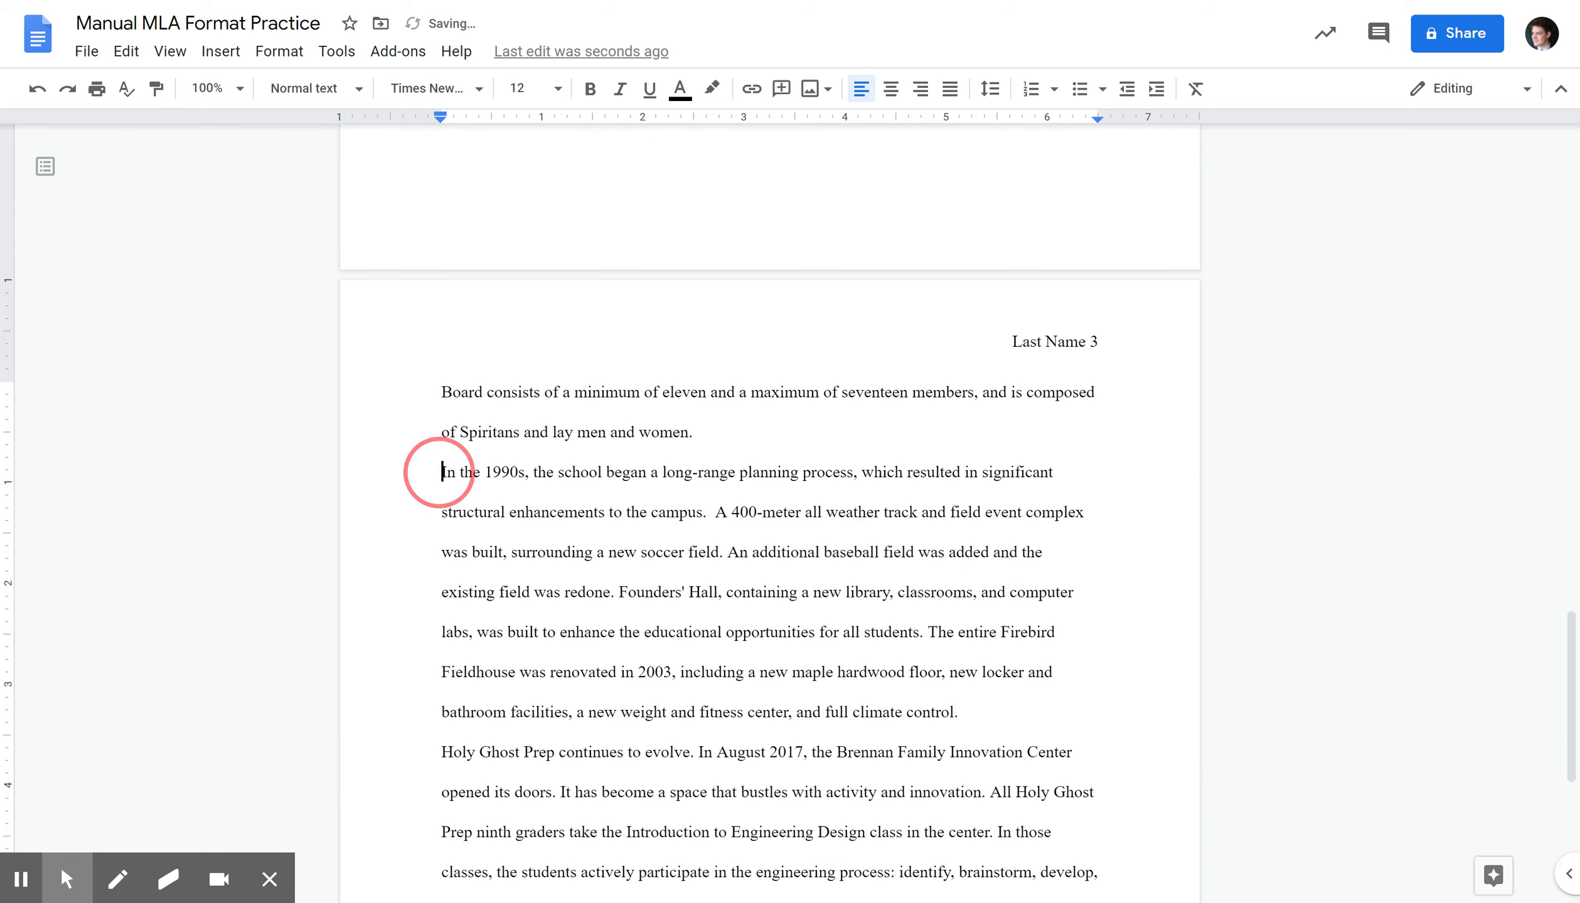
key("Tab")
scroll(441, 472, "down", 5)
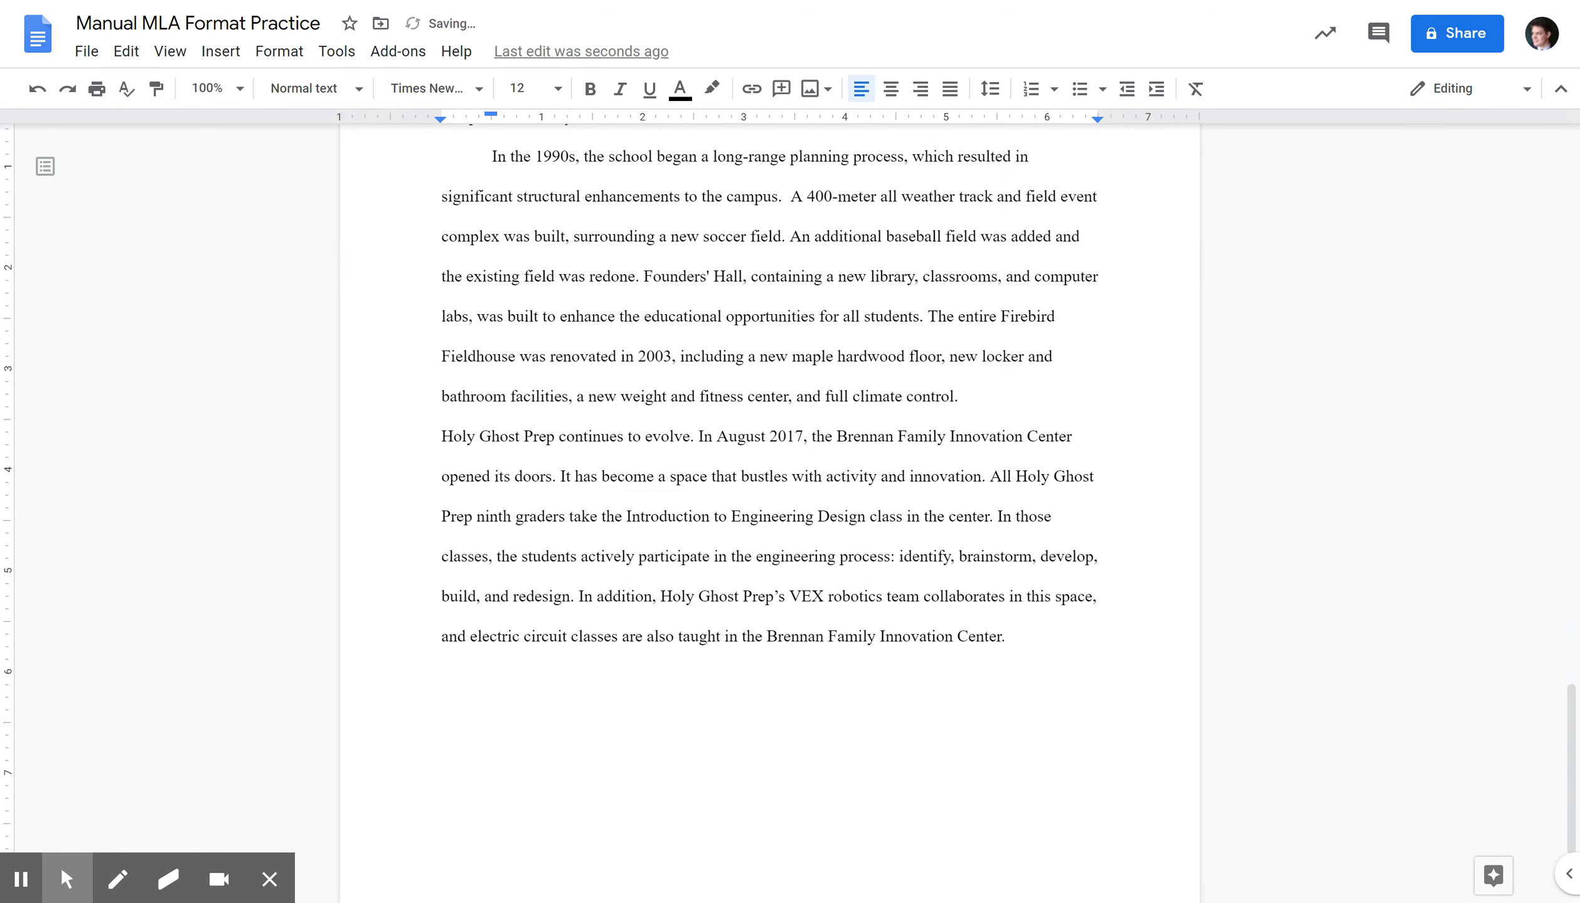
left_click(441, 437)
key("Tab")
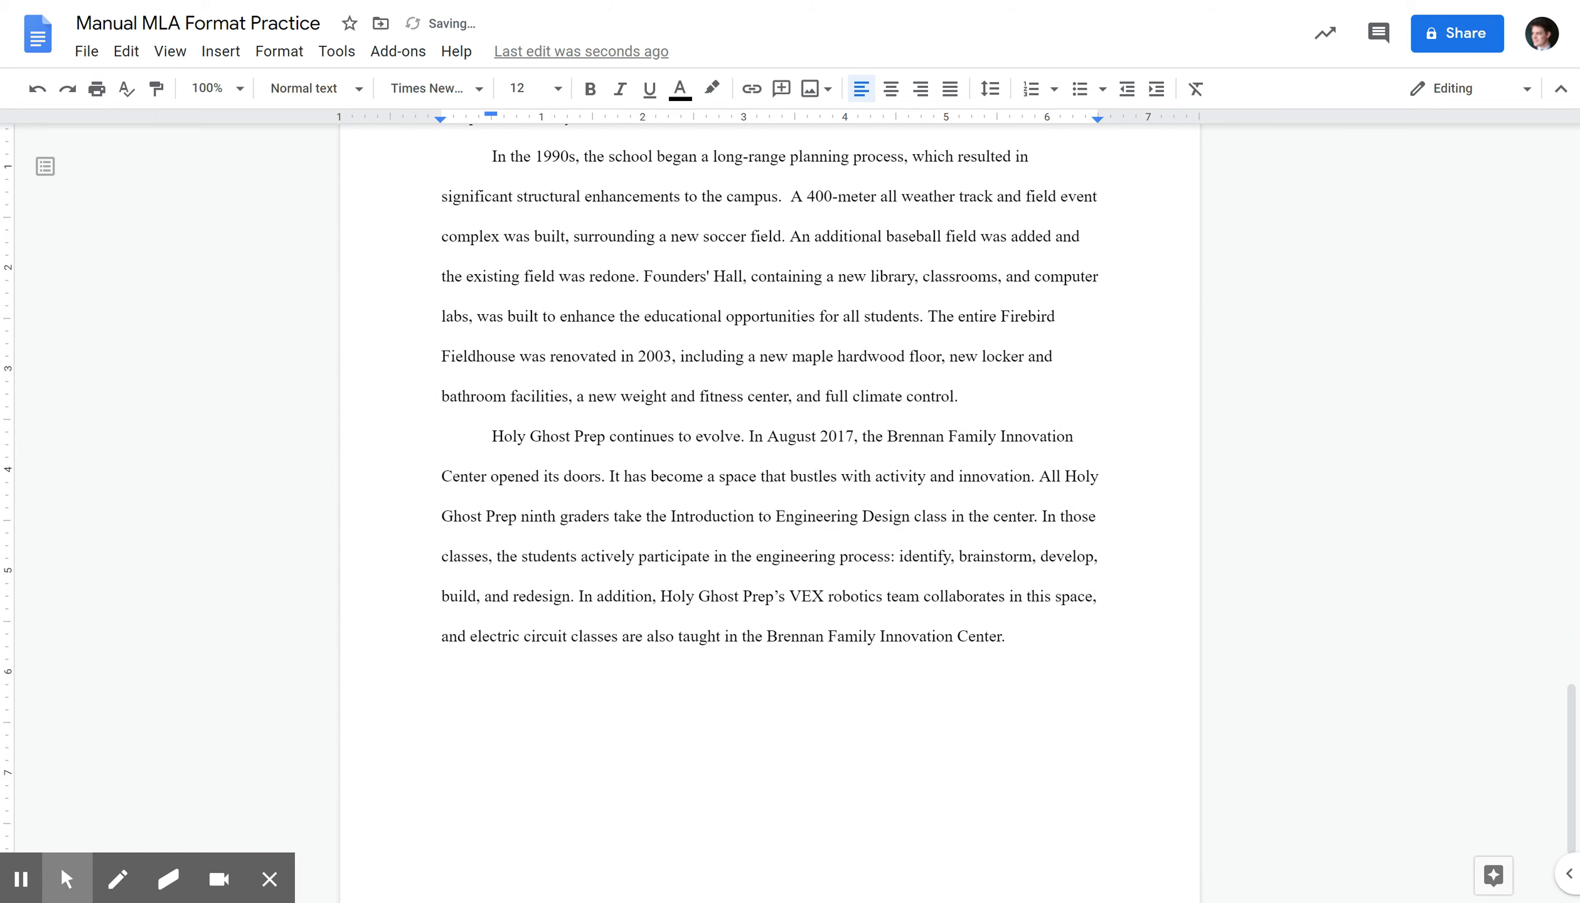
scroll(770, 502, "up", 20)
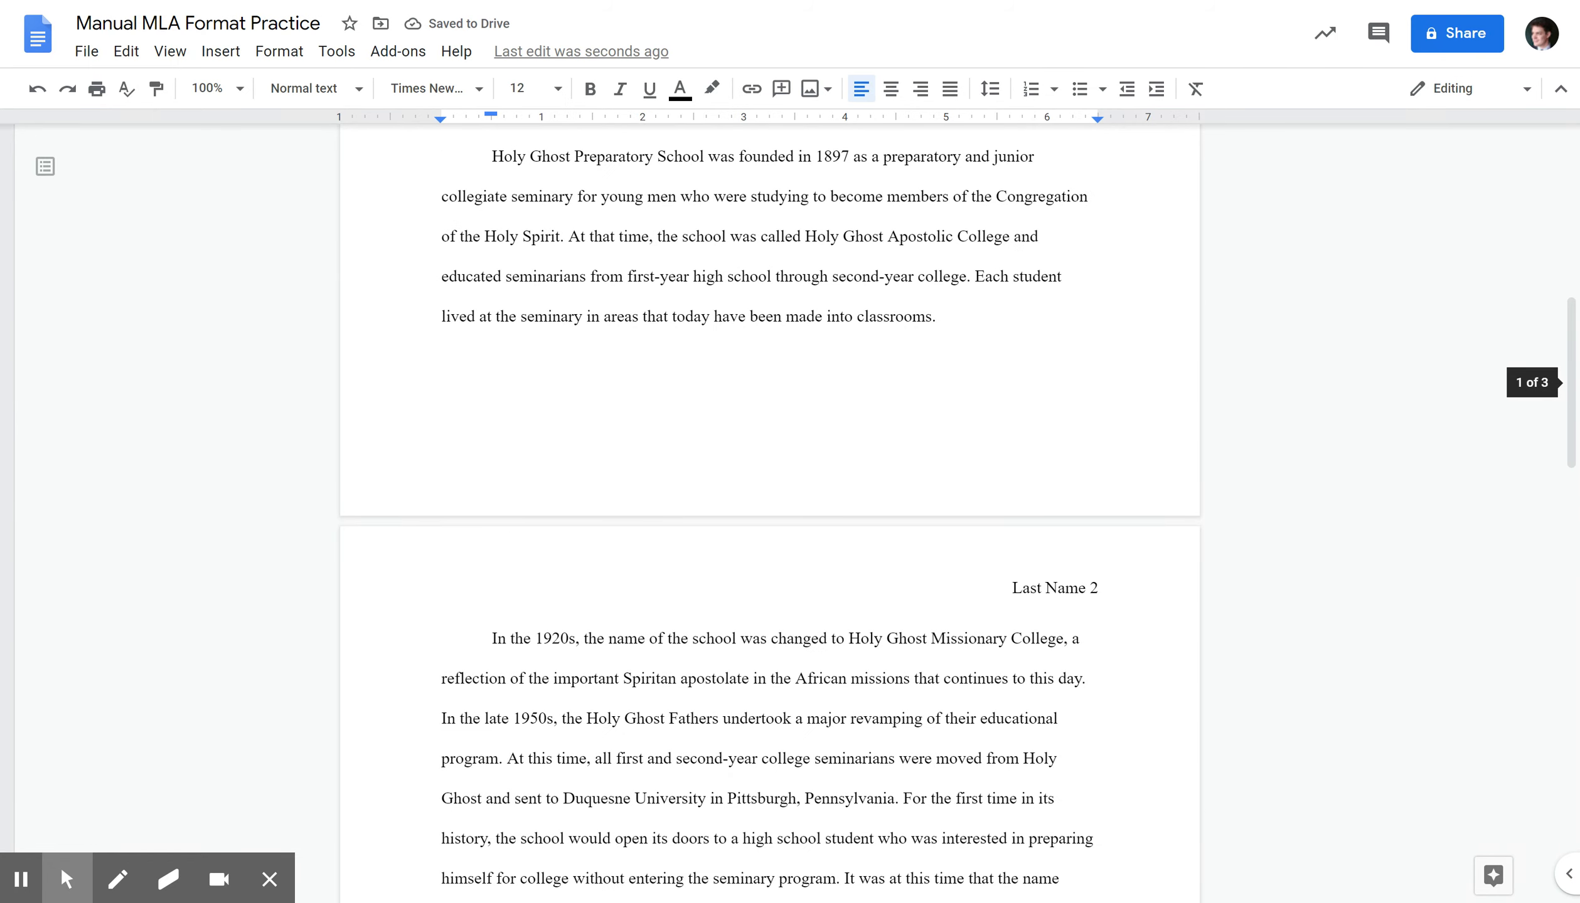
Delete the bulleted MLA checklist and the blank line between the title and the first body paragraph
scroll(769, 502, "up", 10)
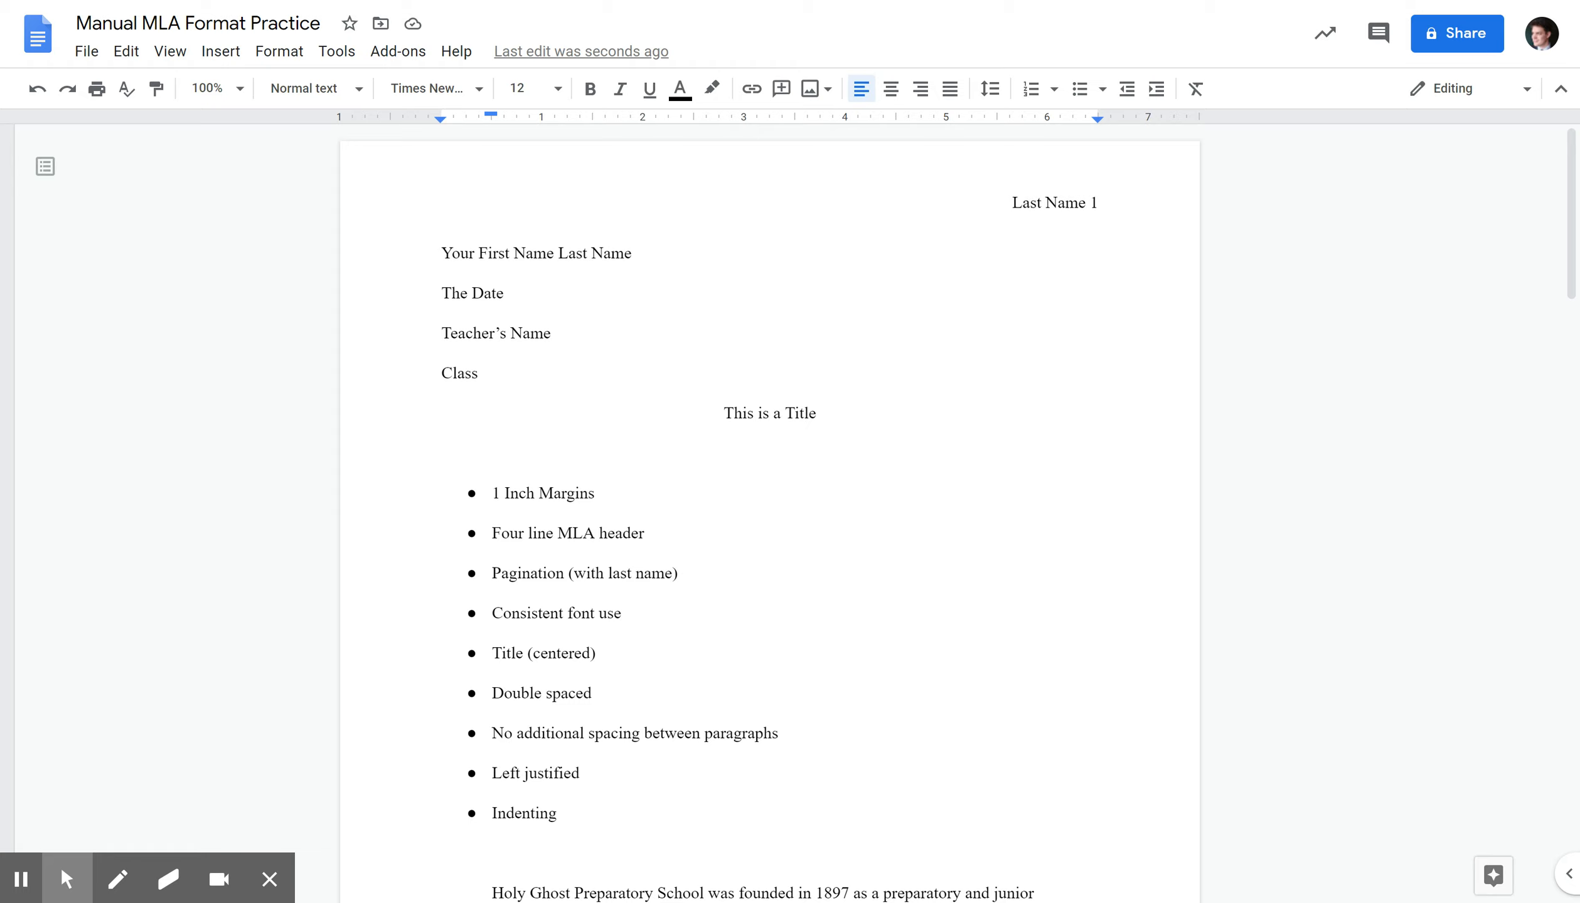
left_click(724, 413)
left_click(661, 452)
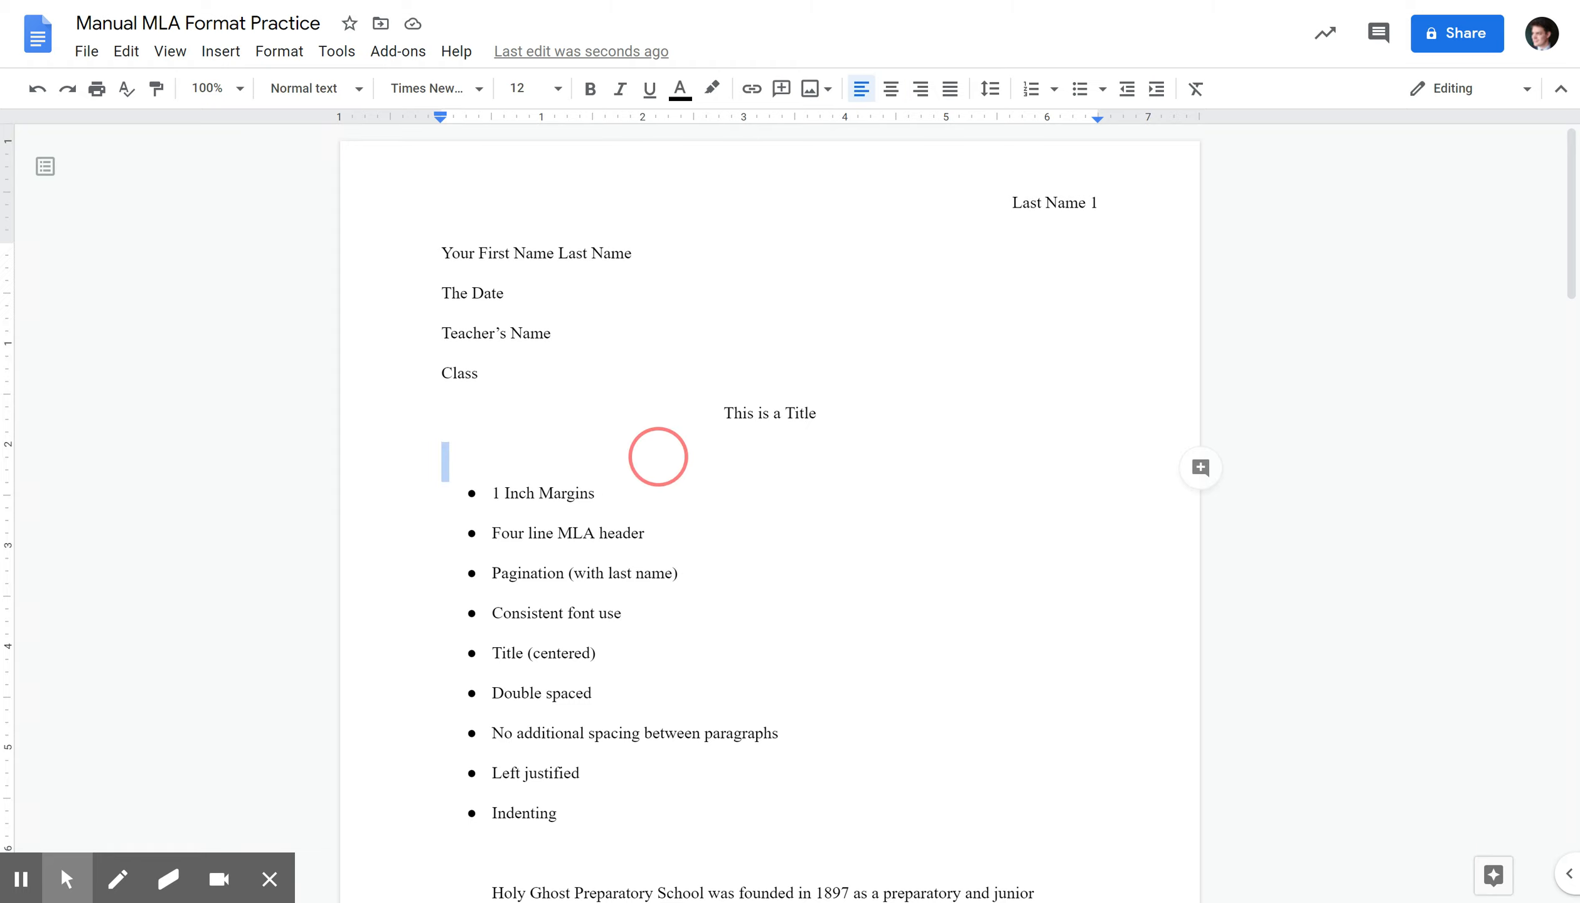
left_click_drag(445, 462, 596, 653)
left_click_drag(469, 433, 581, 529)
left_click(593, 521)
left_click_drag(504, 459, 587, 822)
key("BackSpace")
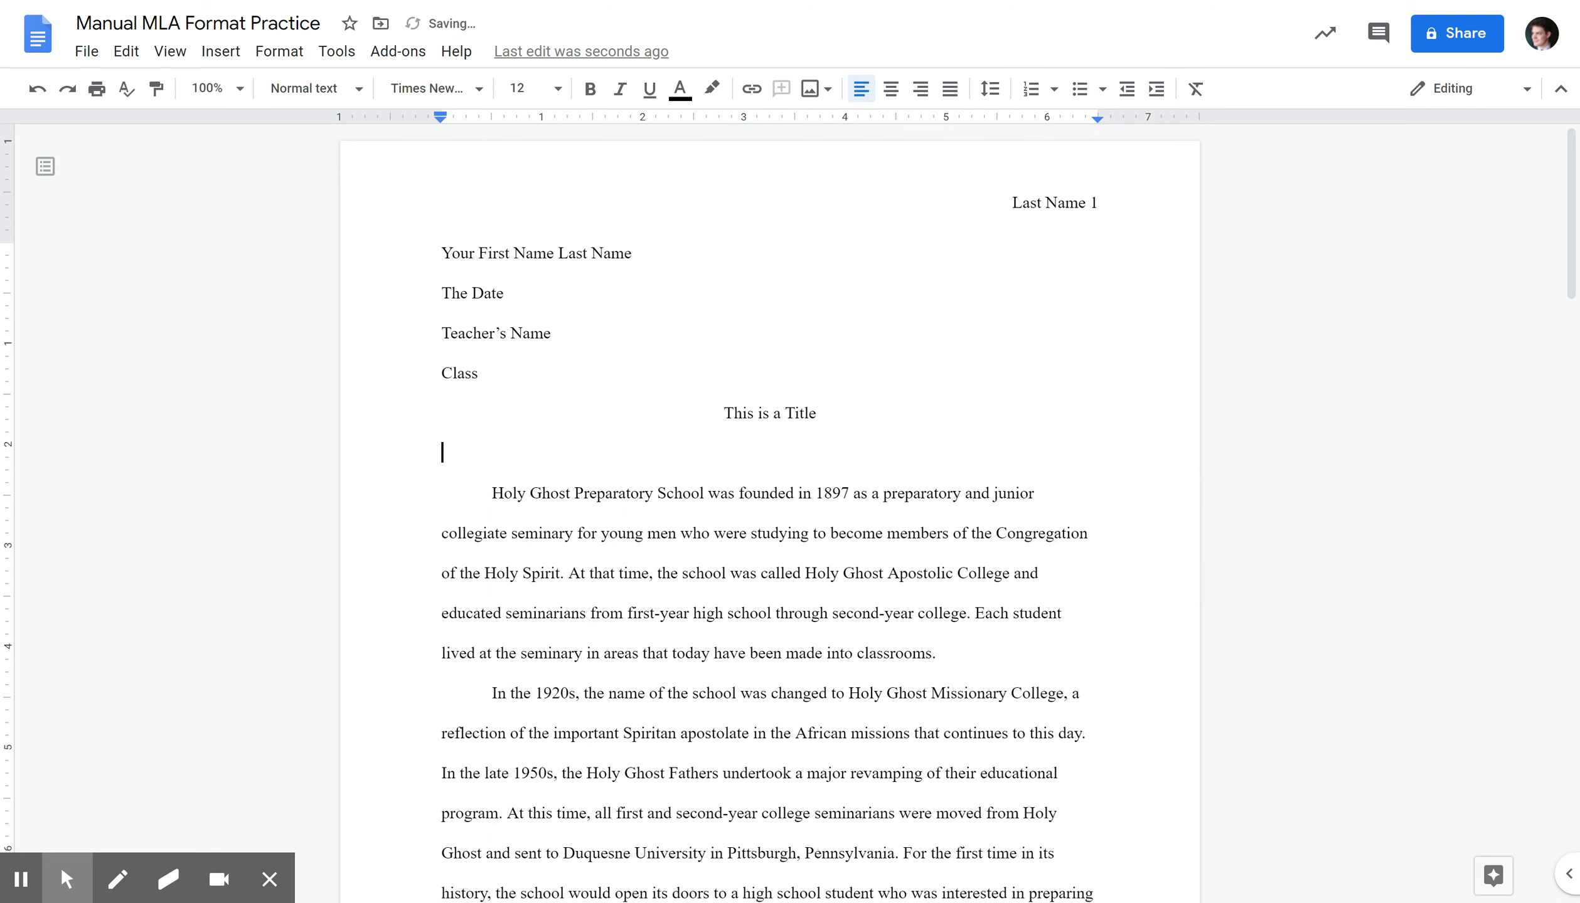
key("Delete")
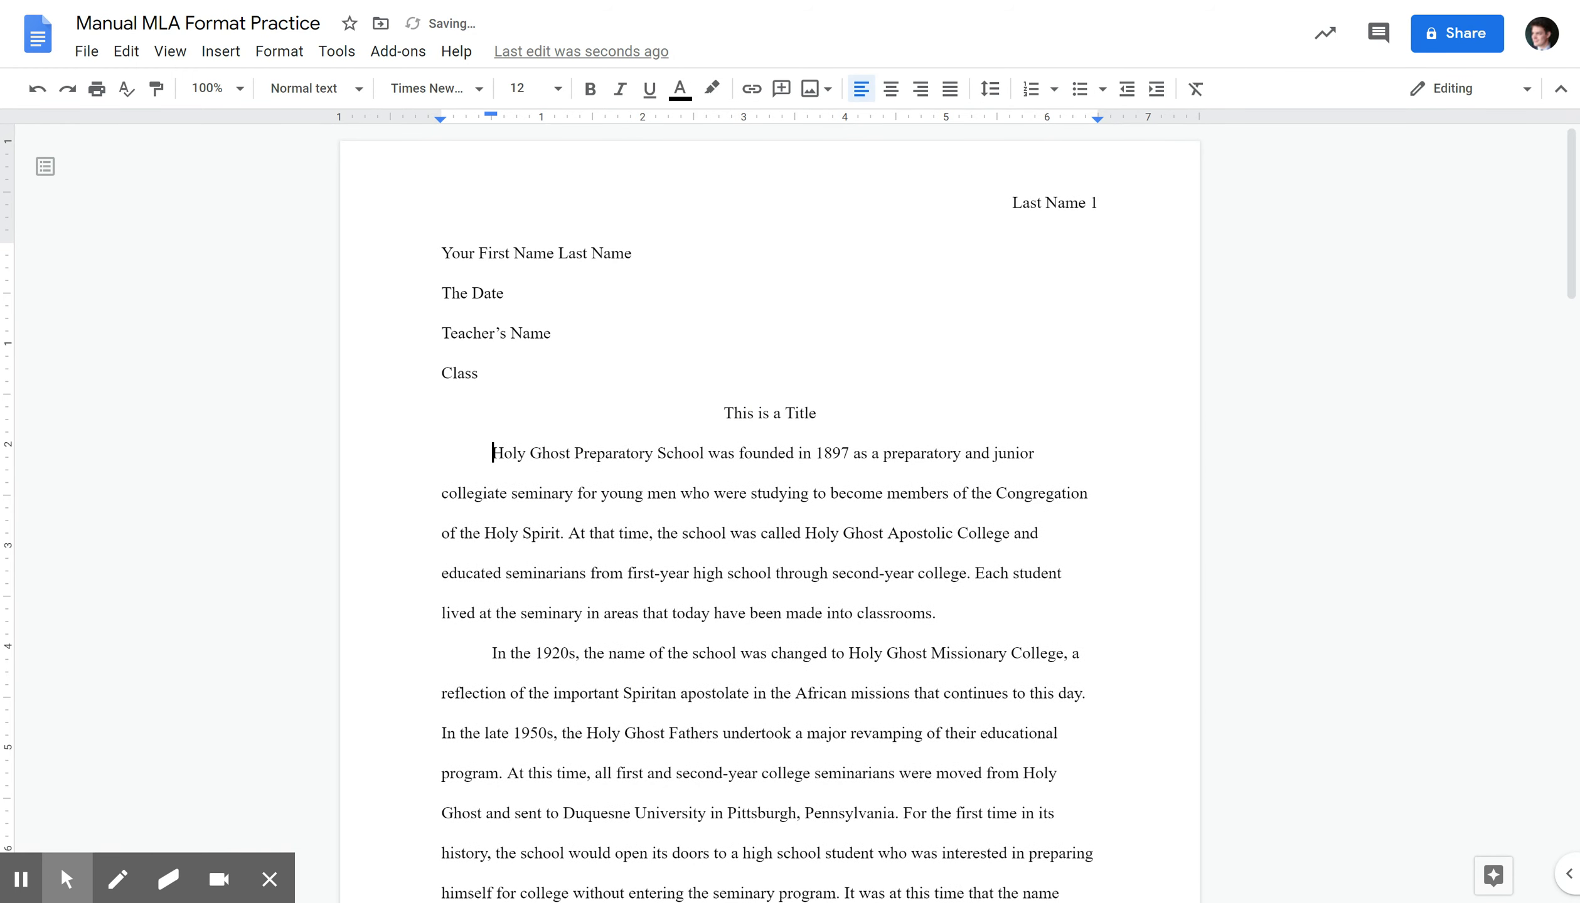
Review the finished document from the header lines and title through the last page for MLA formatting, including page numbers, spacing and indents
left_click(774, 413)
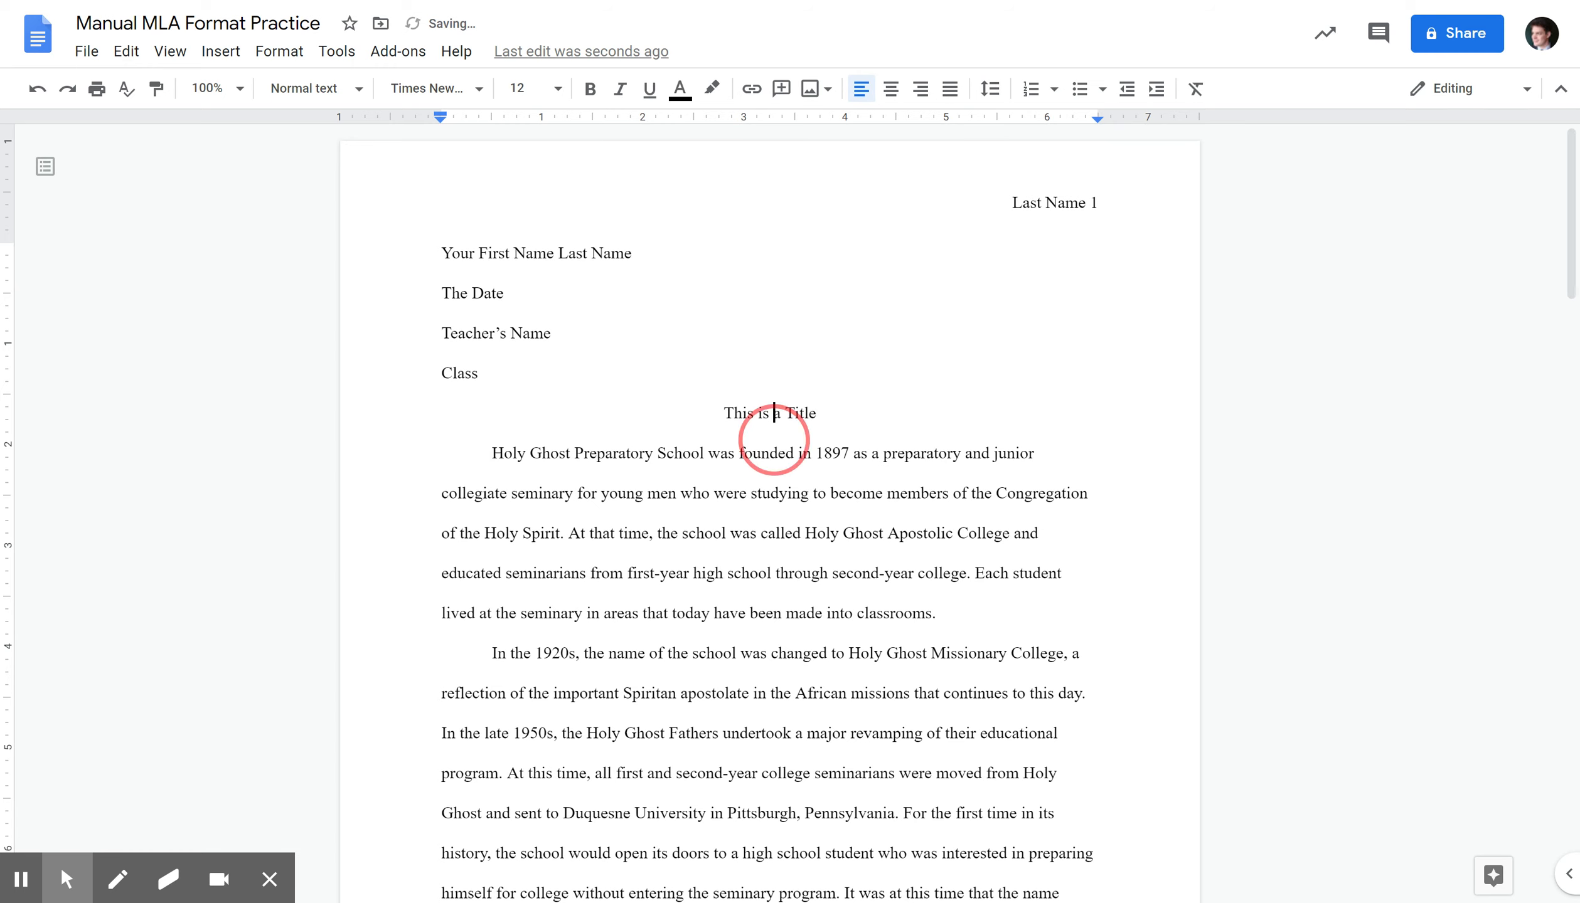
left_click(787, 387)
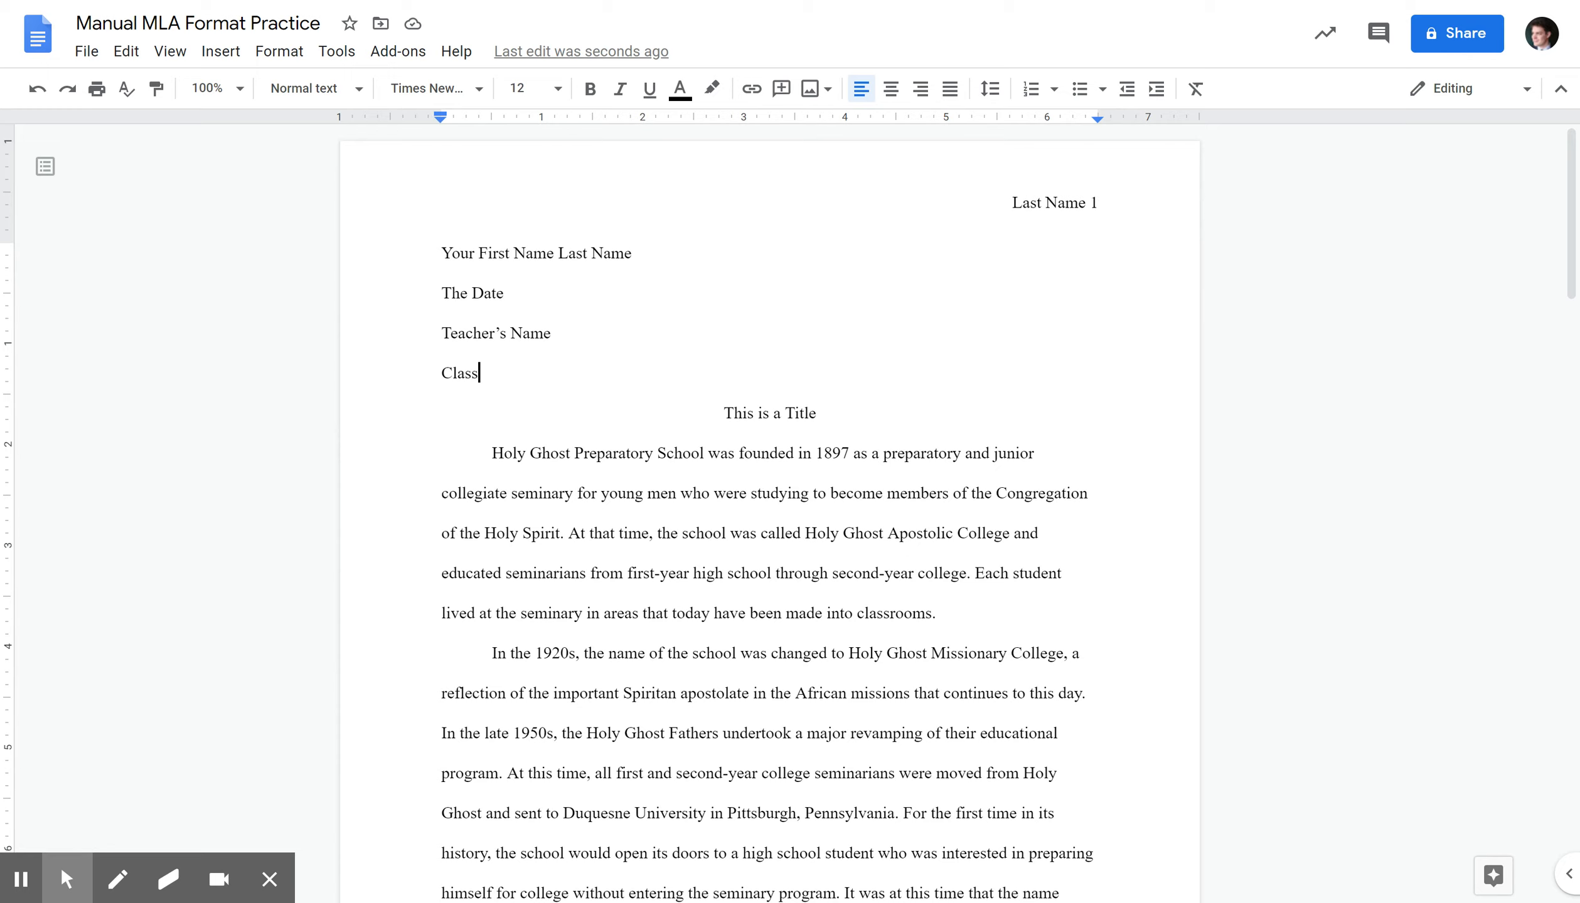
left_click(1093, 208)
scroll(770, 501, "down", 12)
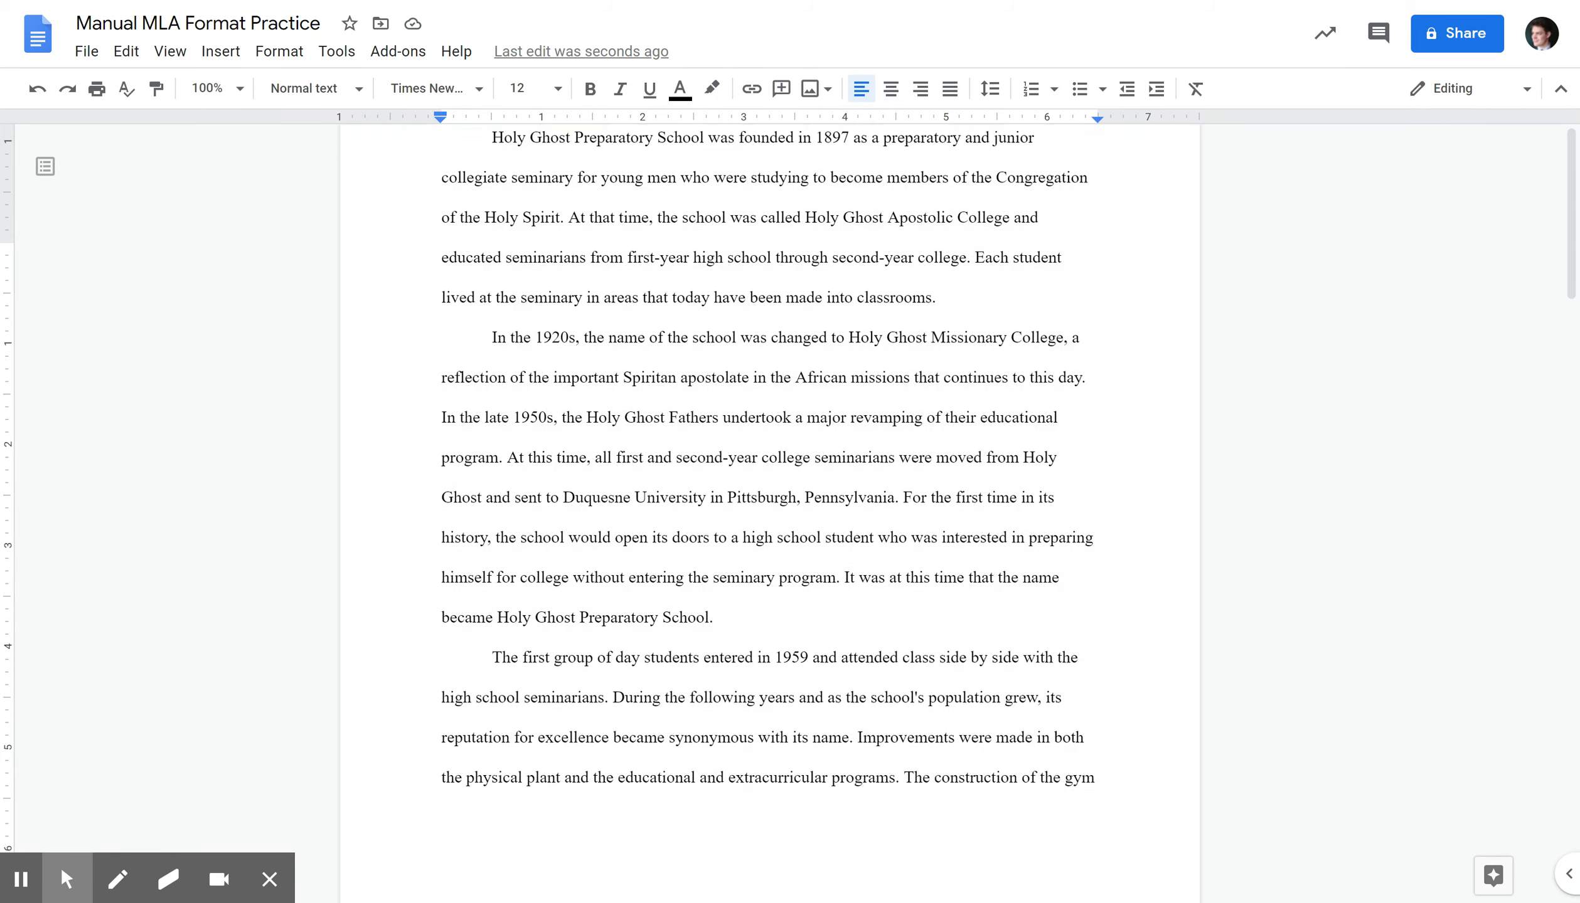
scroll(770, 502, "up", 10)
scroll(770, 502, "up", 2)
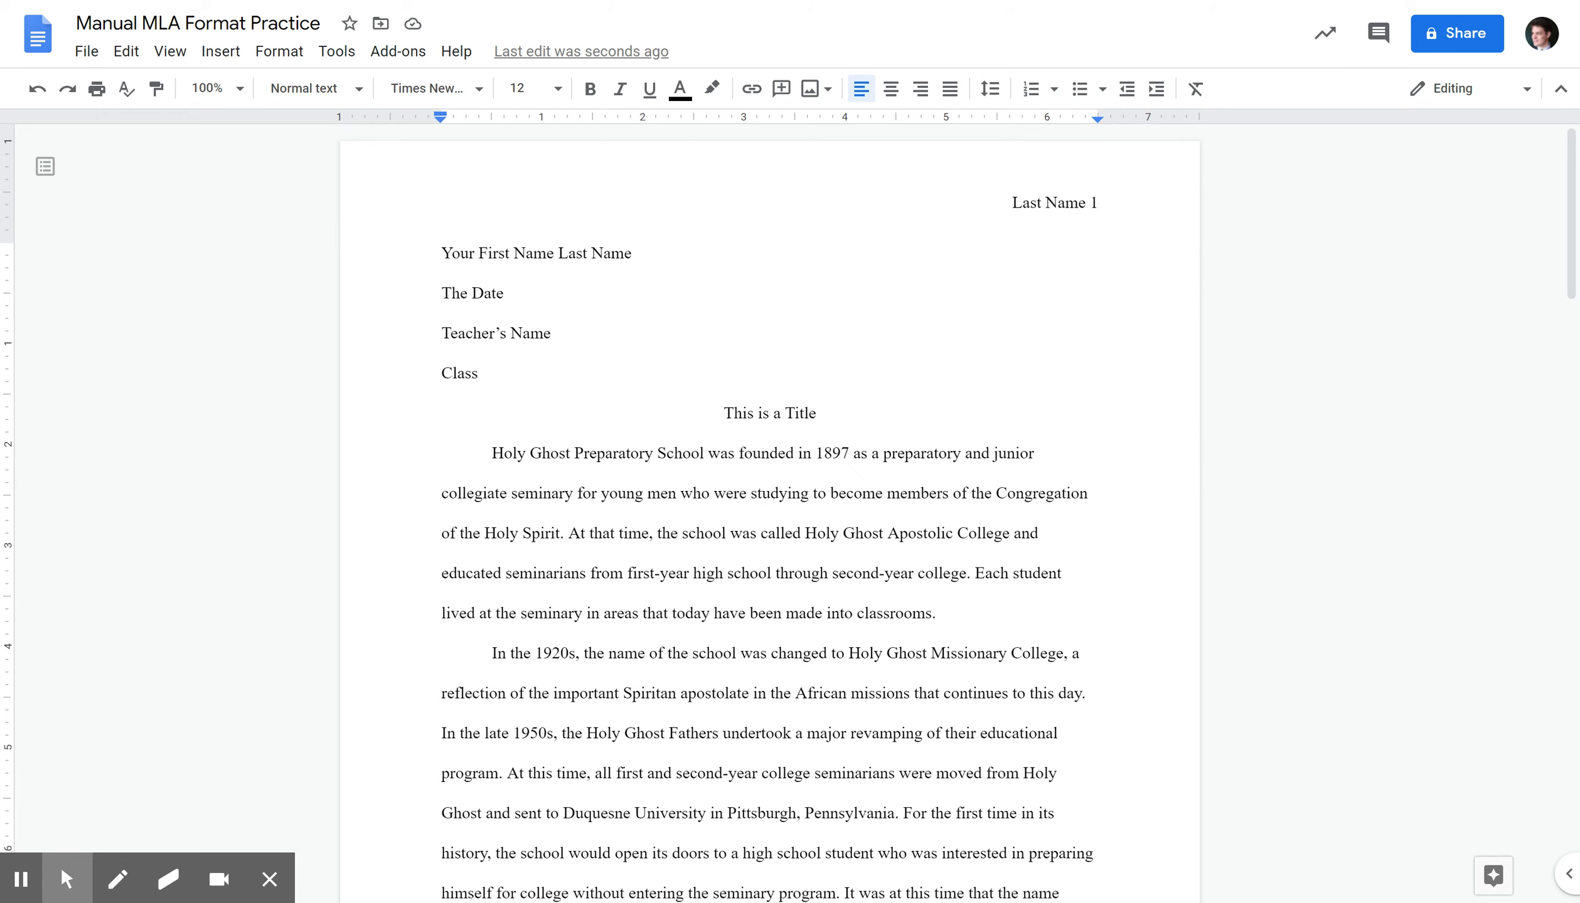
scroll(770, 502, "down", 8)
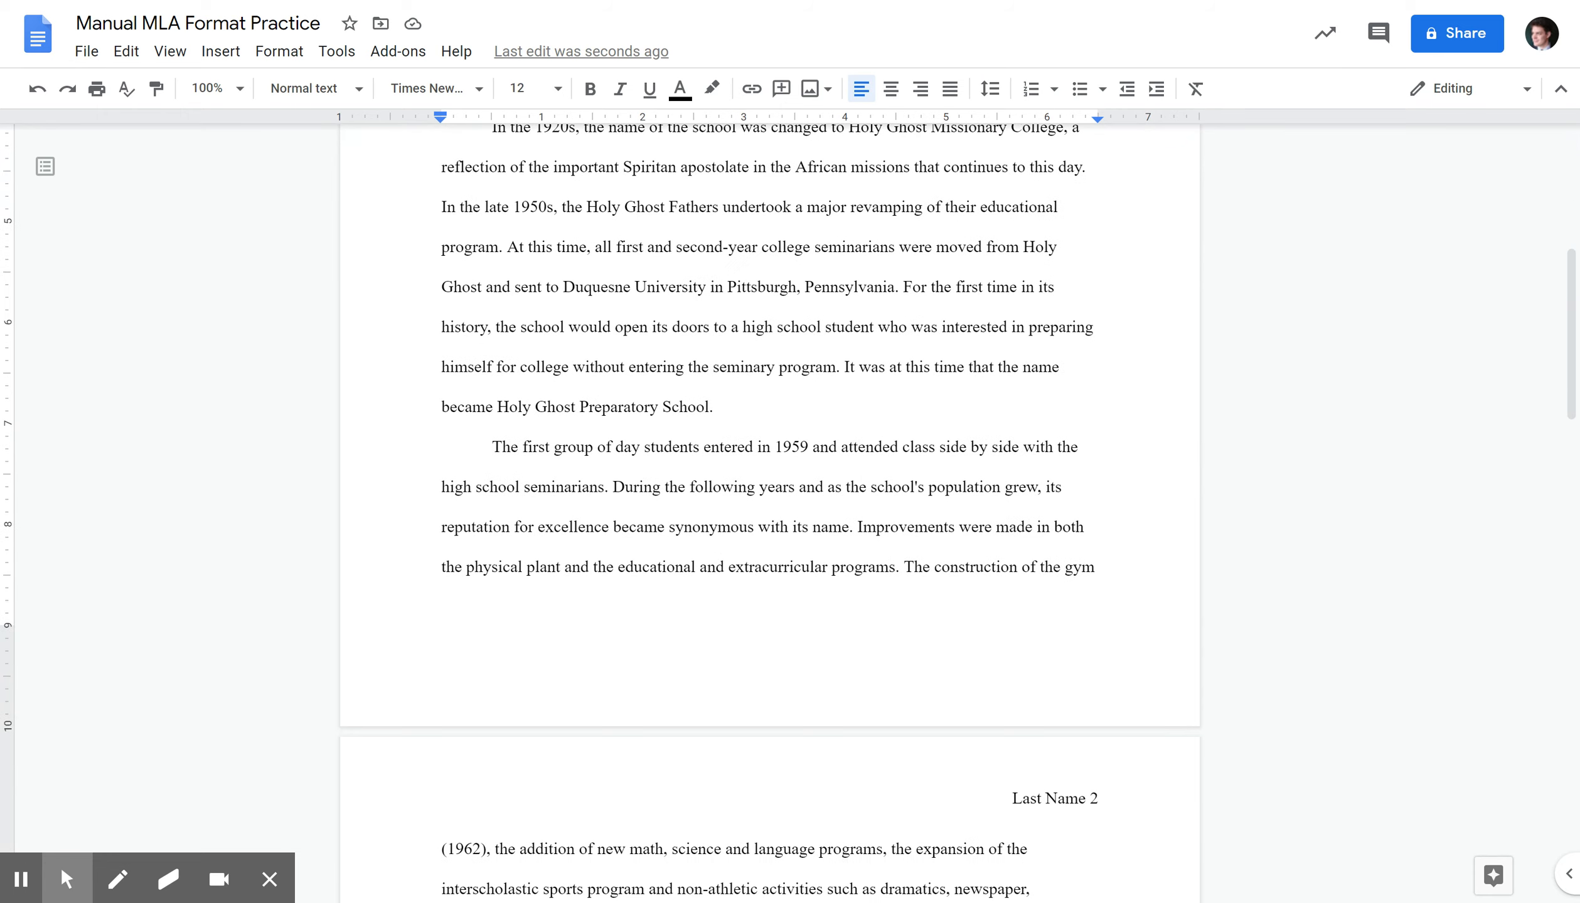
scroll(770, 514, "down", 5)
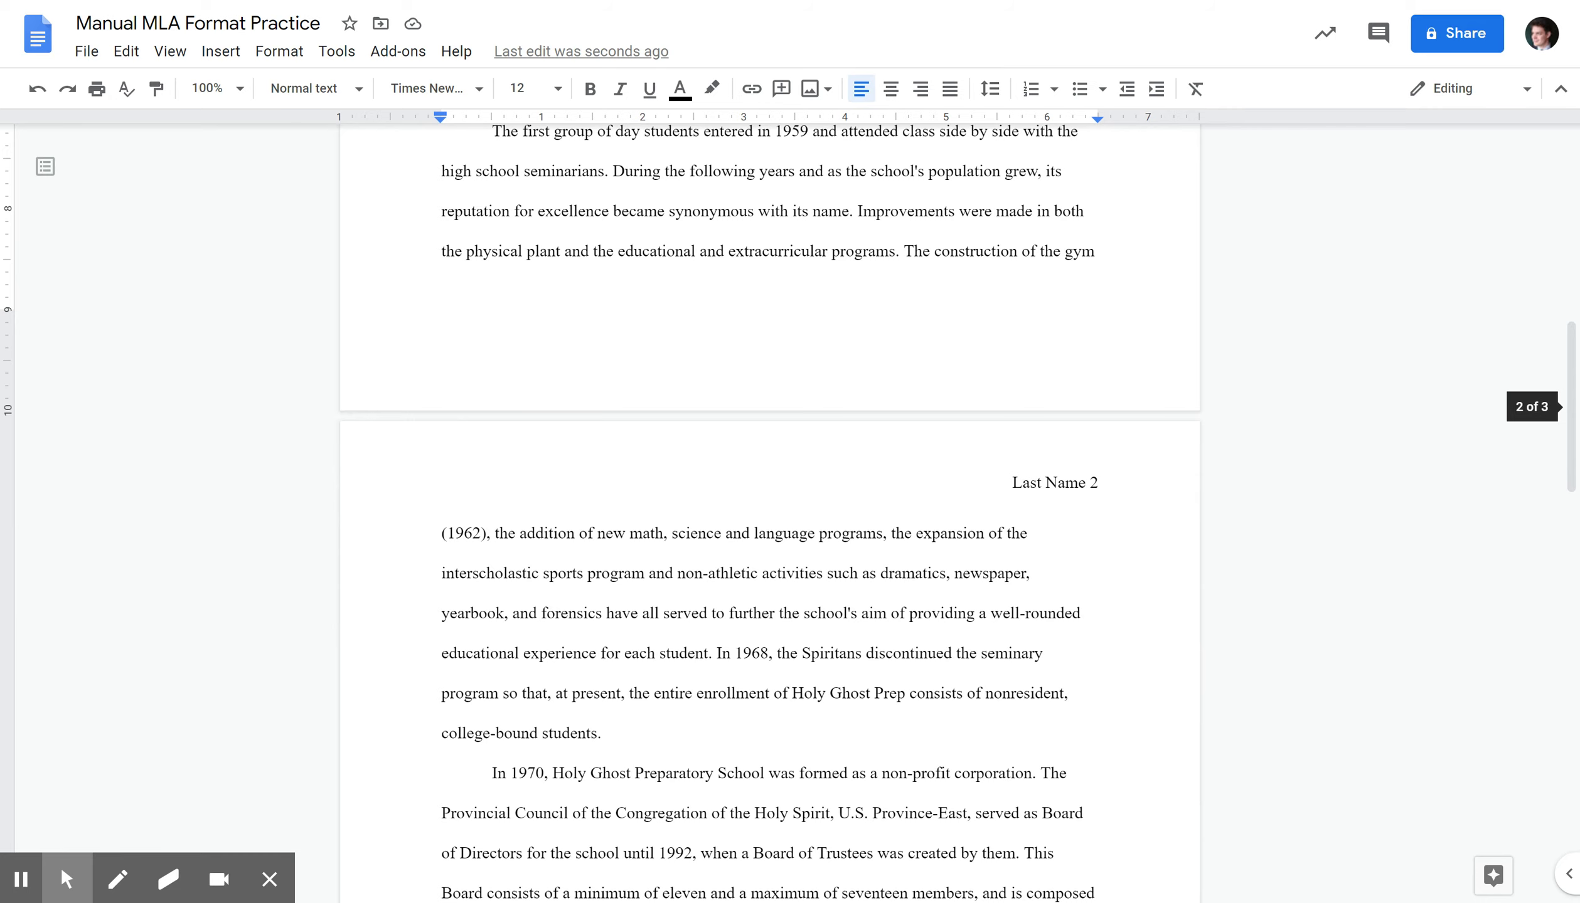
scroll(770, 502, "up", 15)
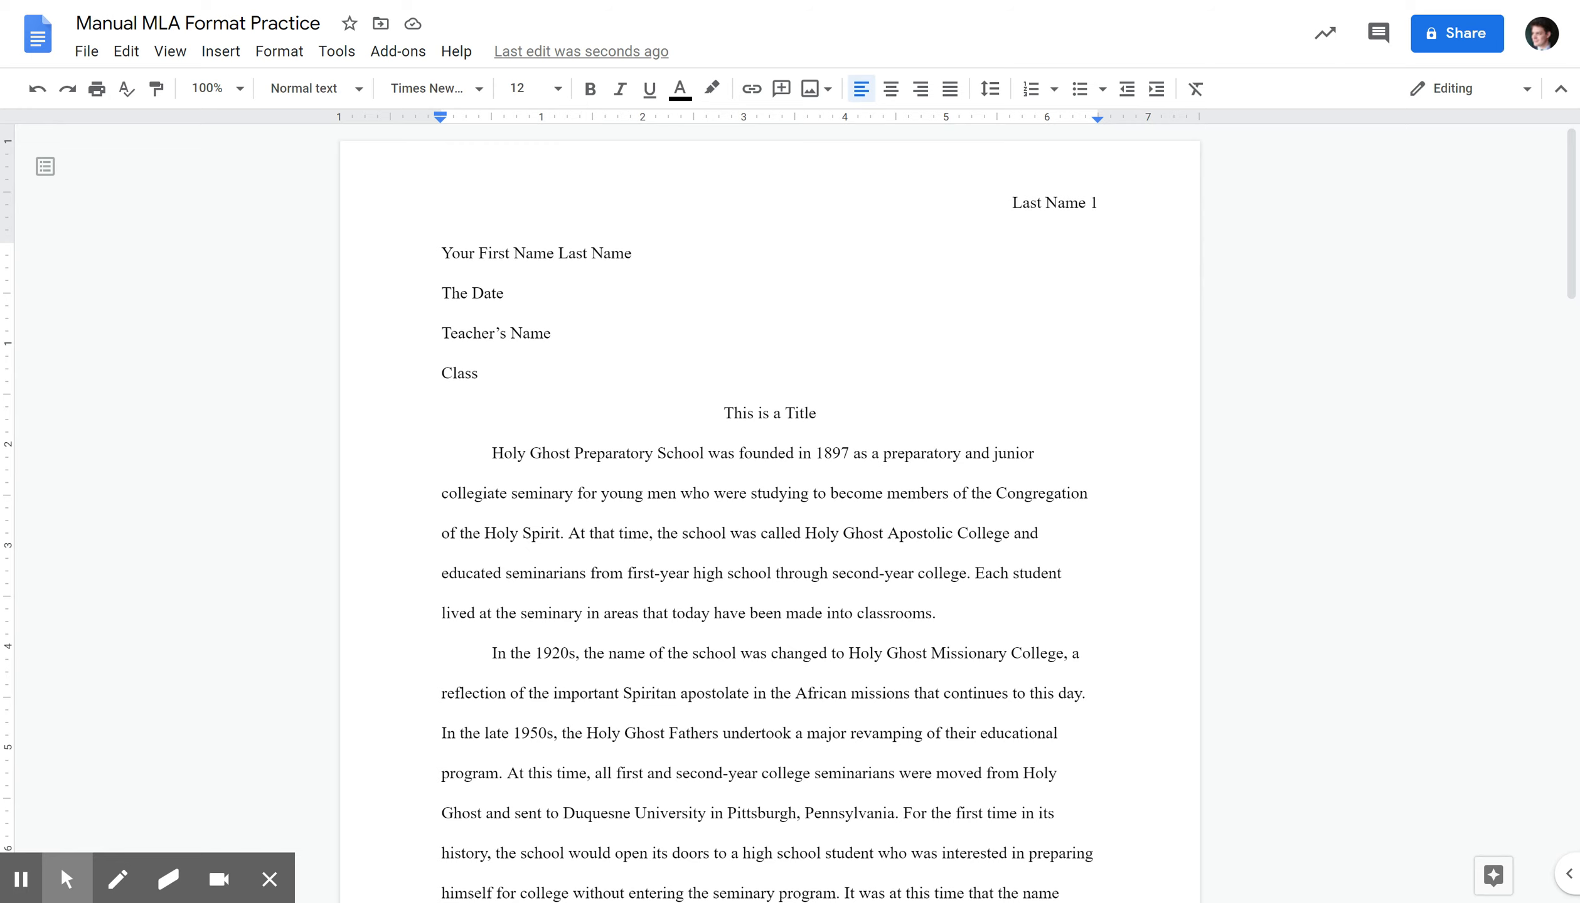
scroll(770, 502, "down", 10)
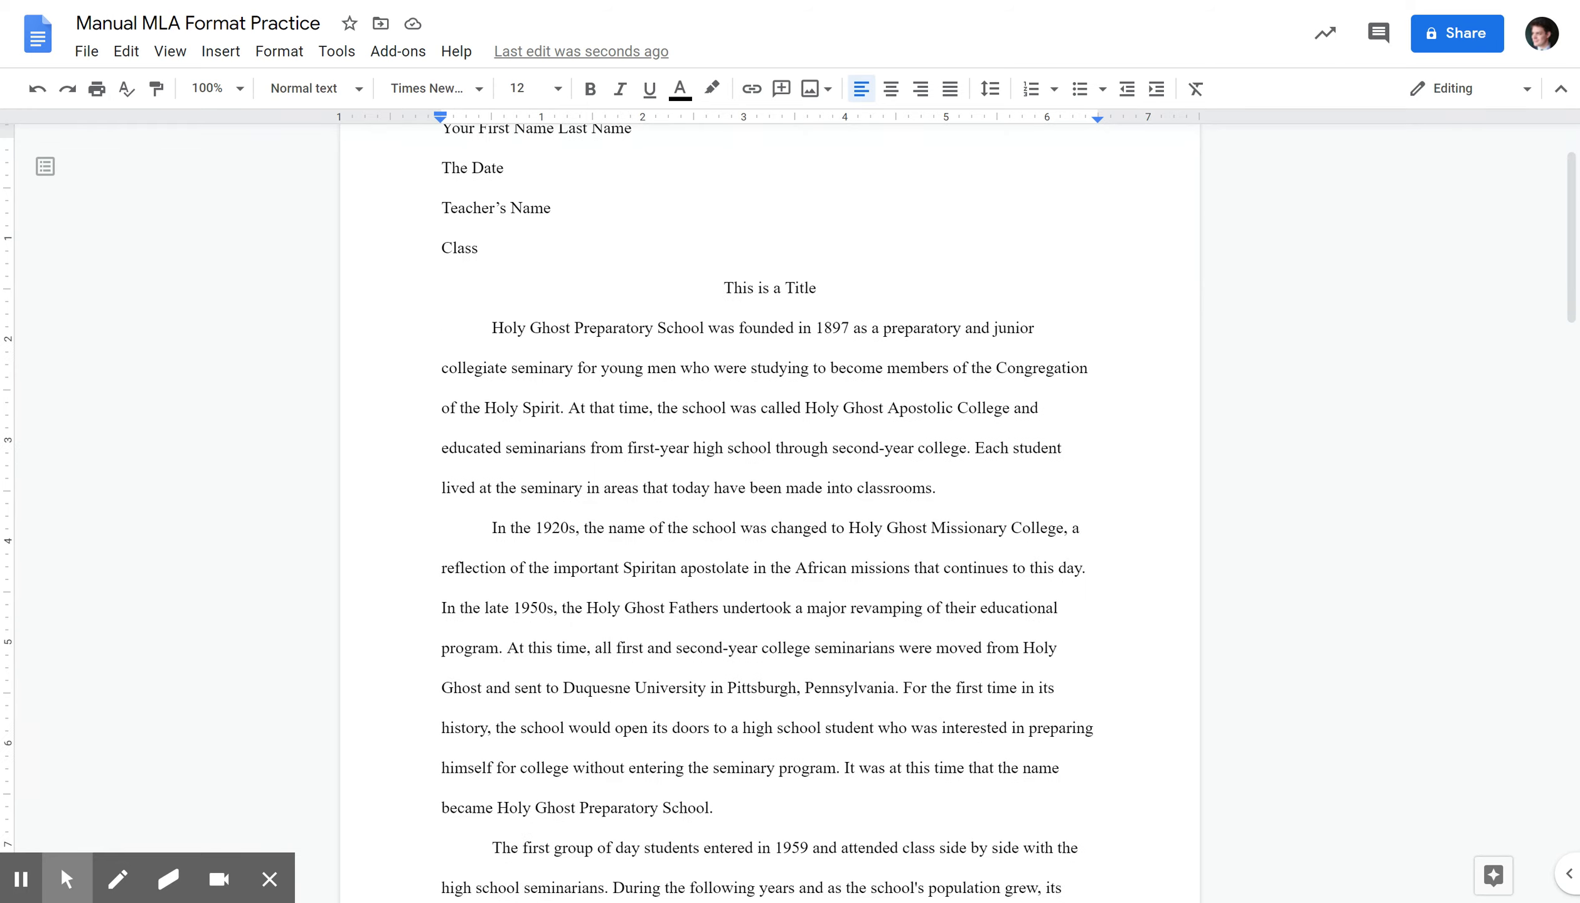
scroll(770, 502, "down", 12)
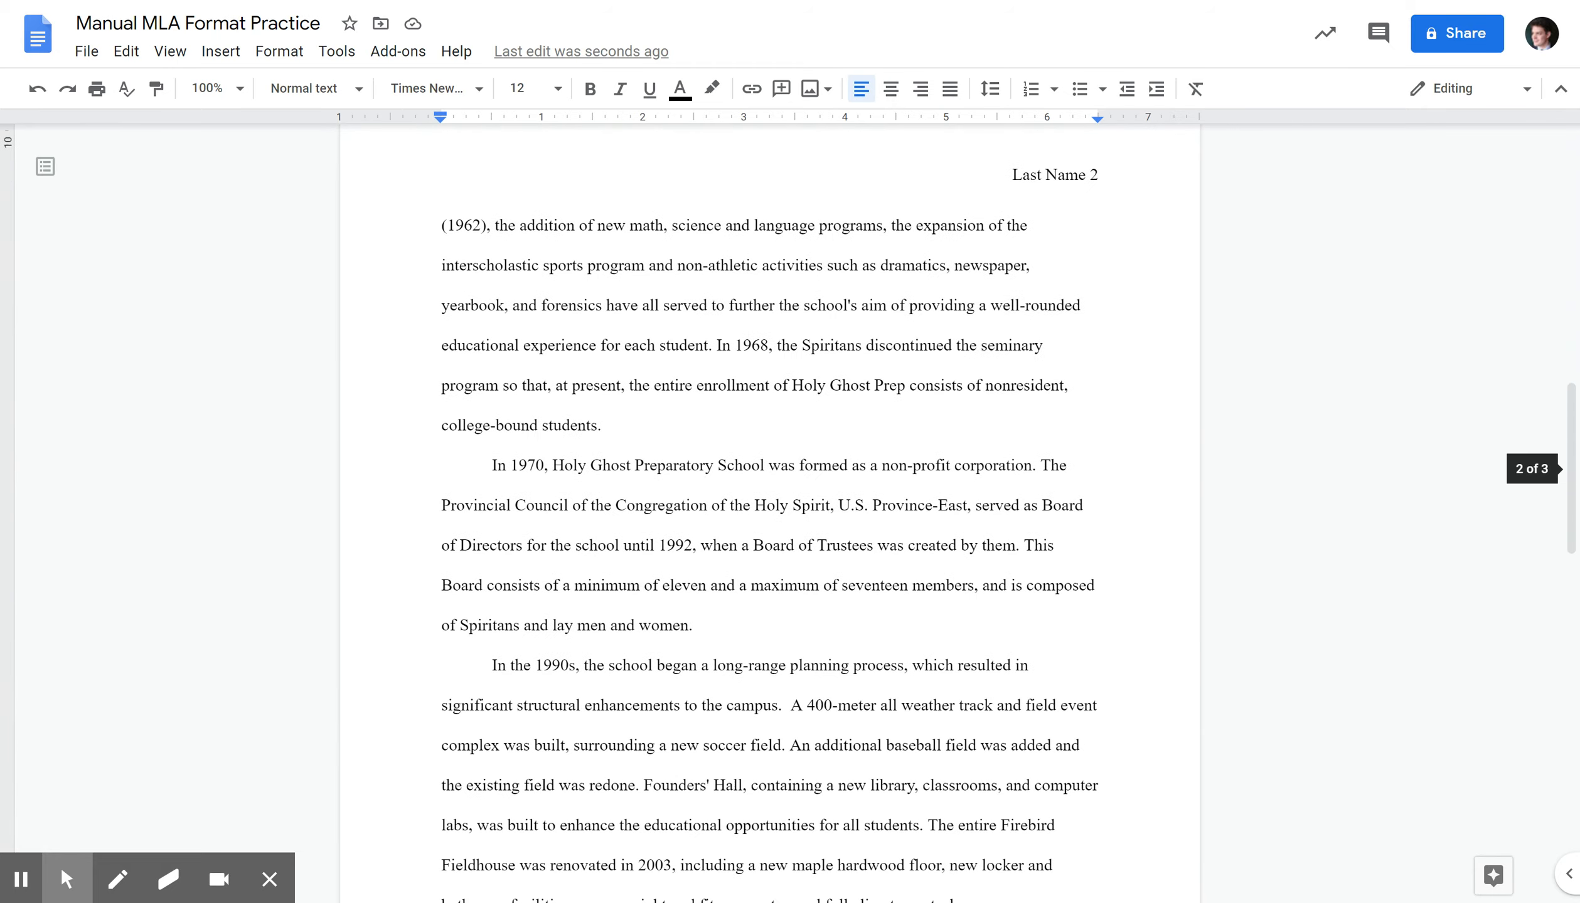
scroll(770, 502, "down", 3)
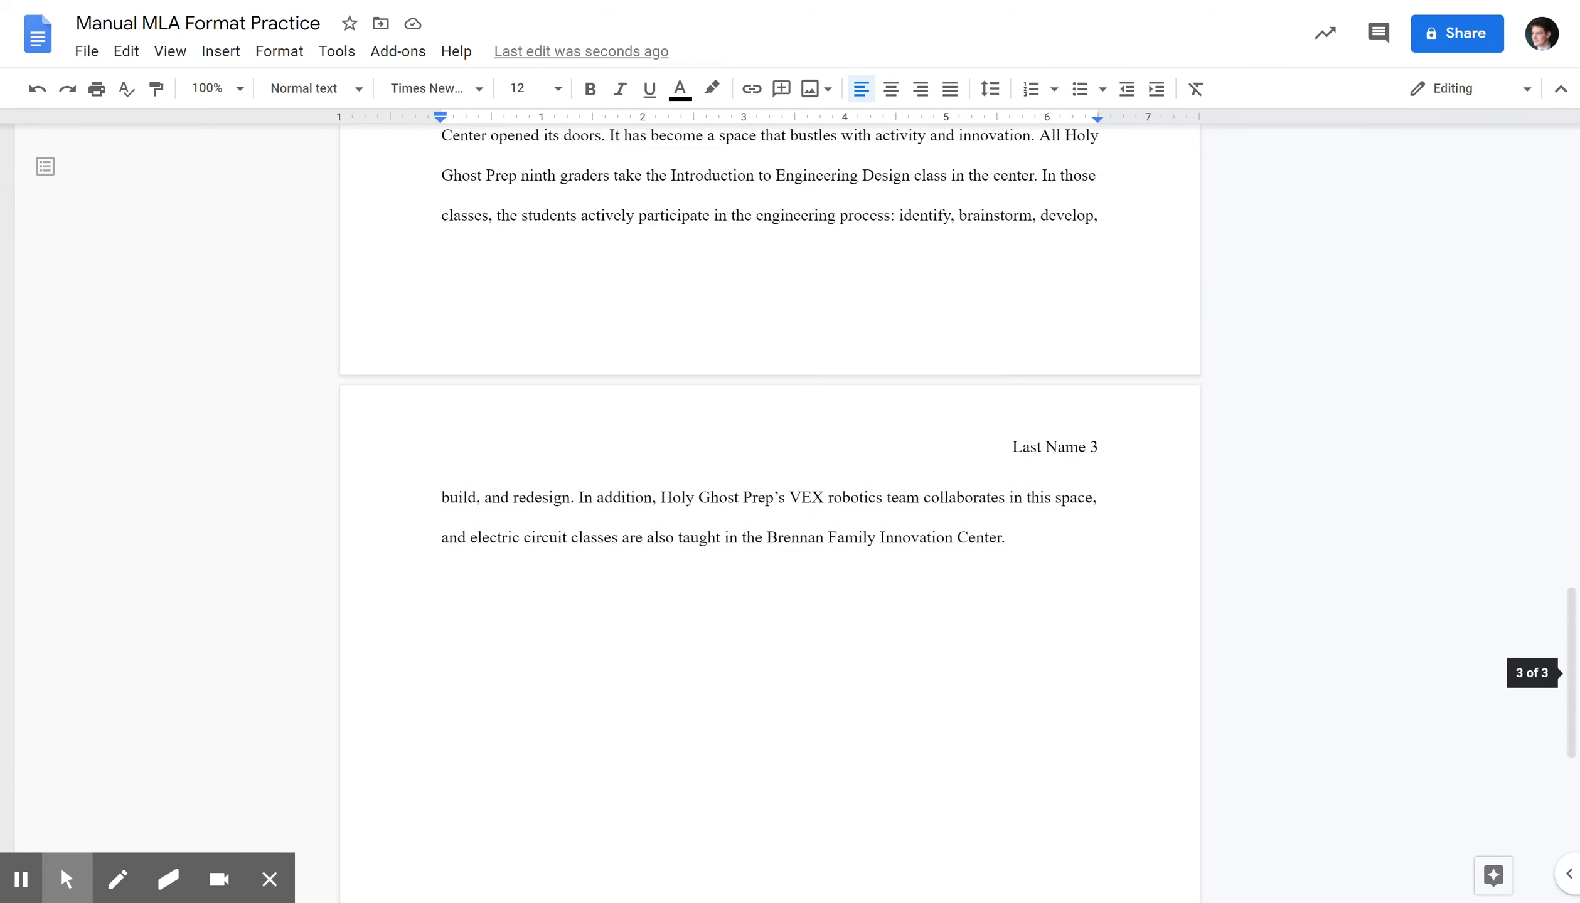
scroll(769, 502, "down", 4)
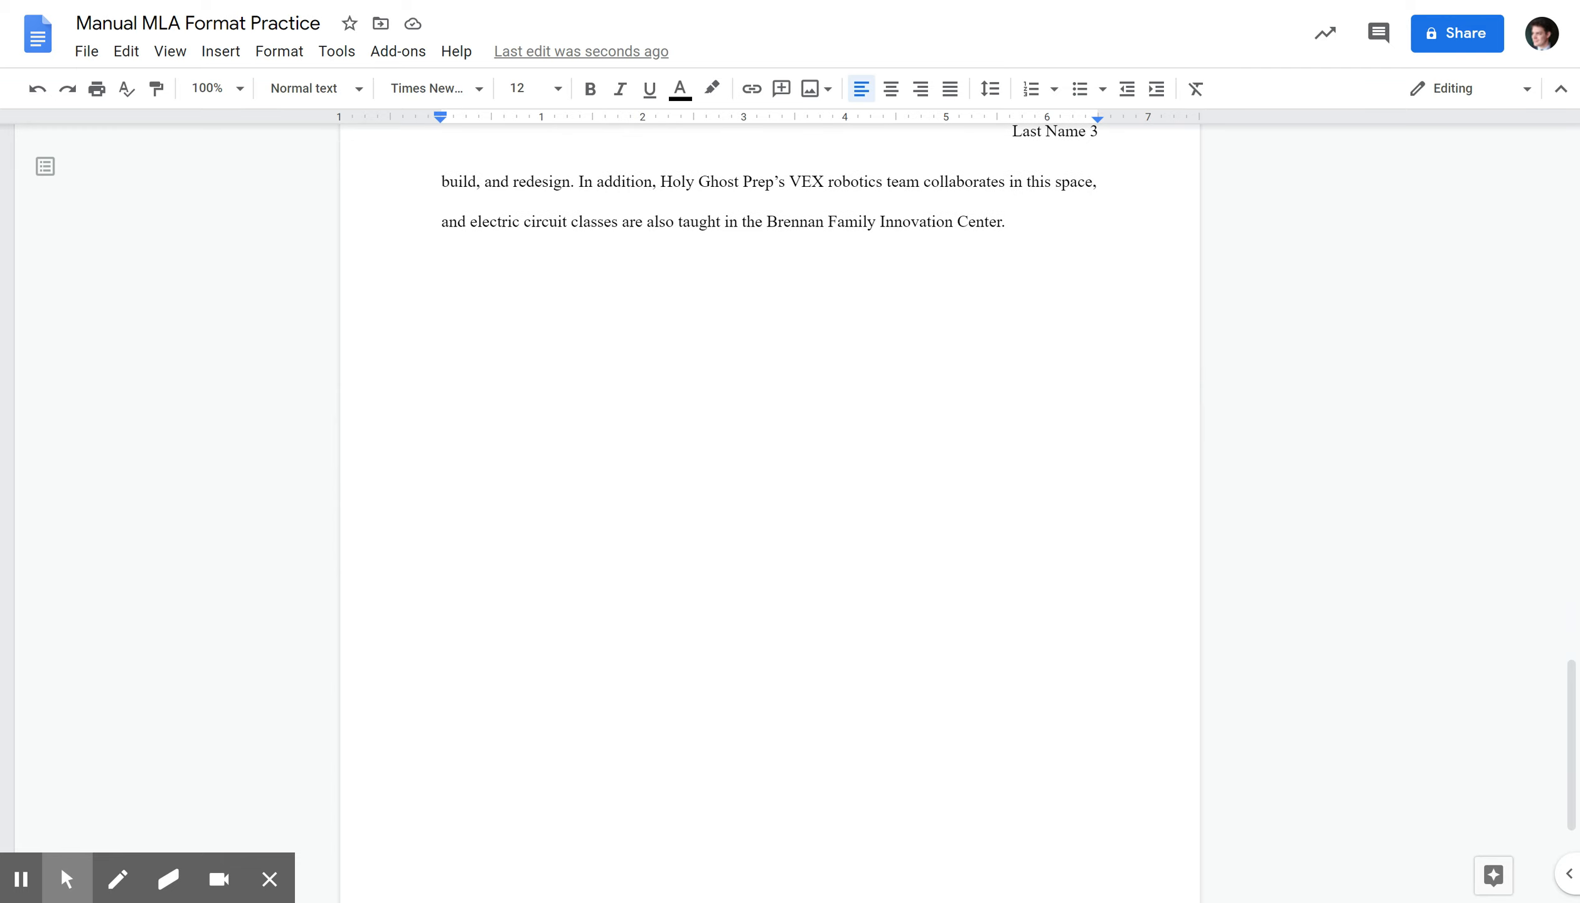
scroll(770, 502, "up", 9)
scroll(770, 502, "up", 20)
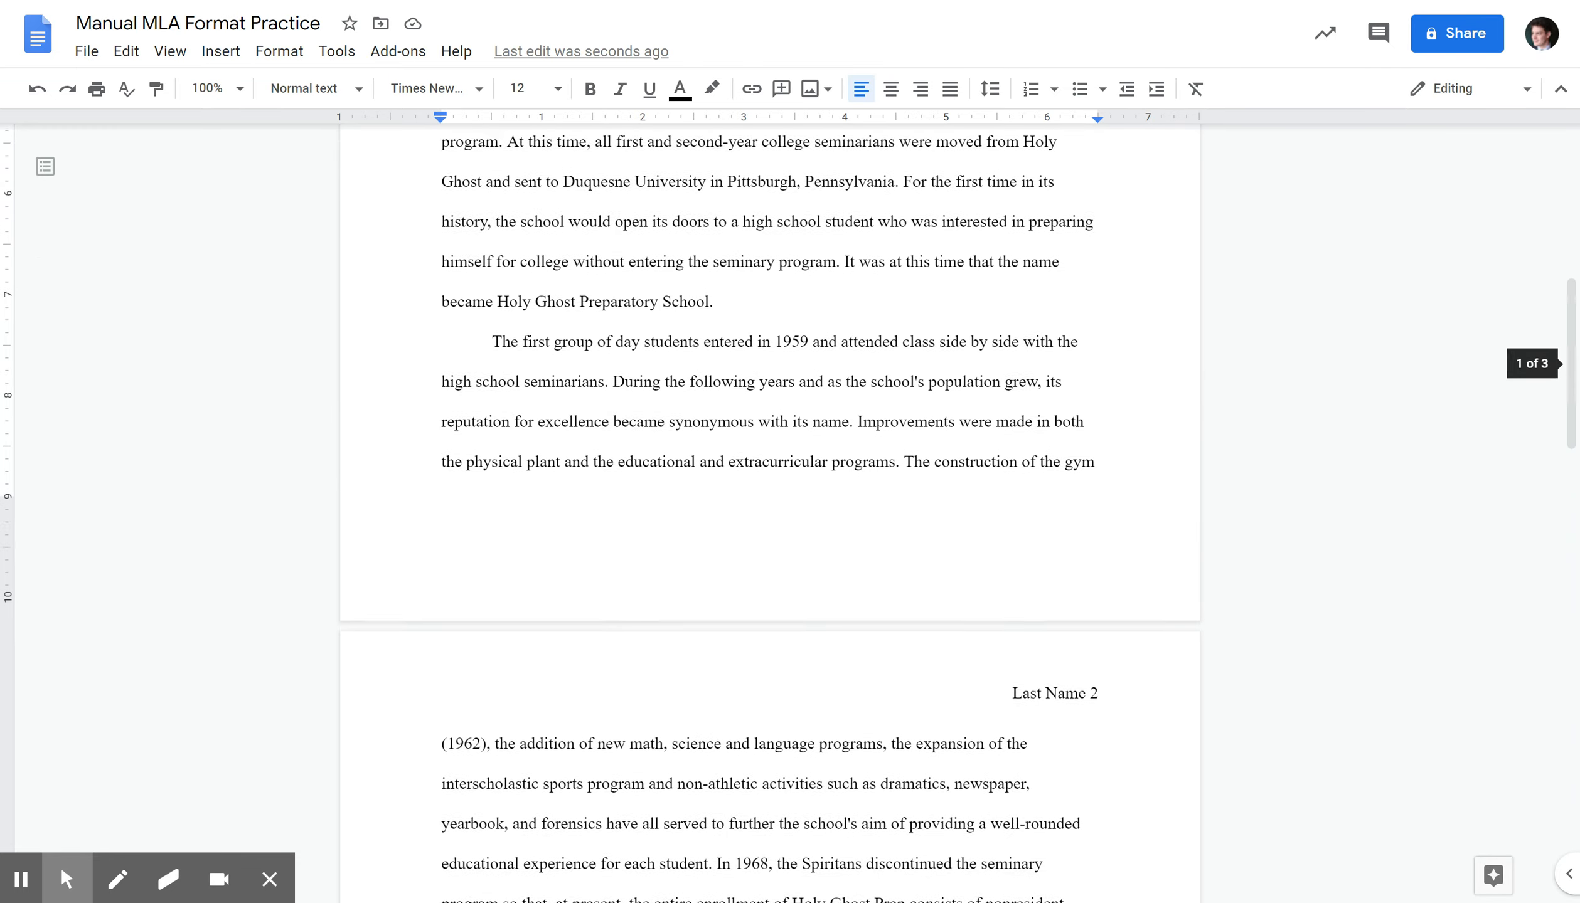